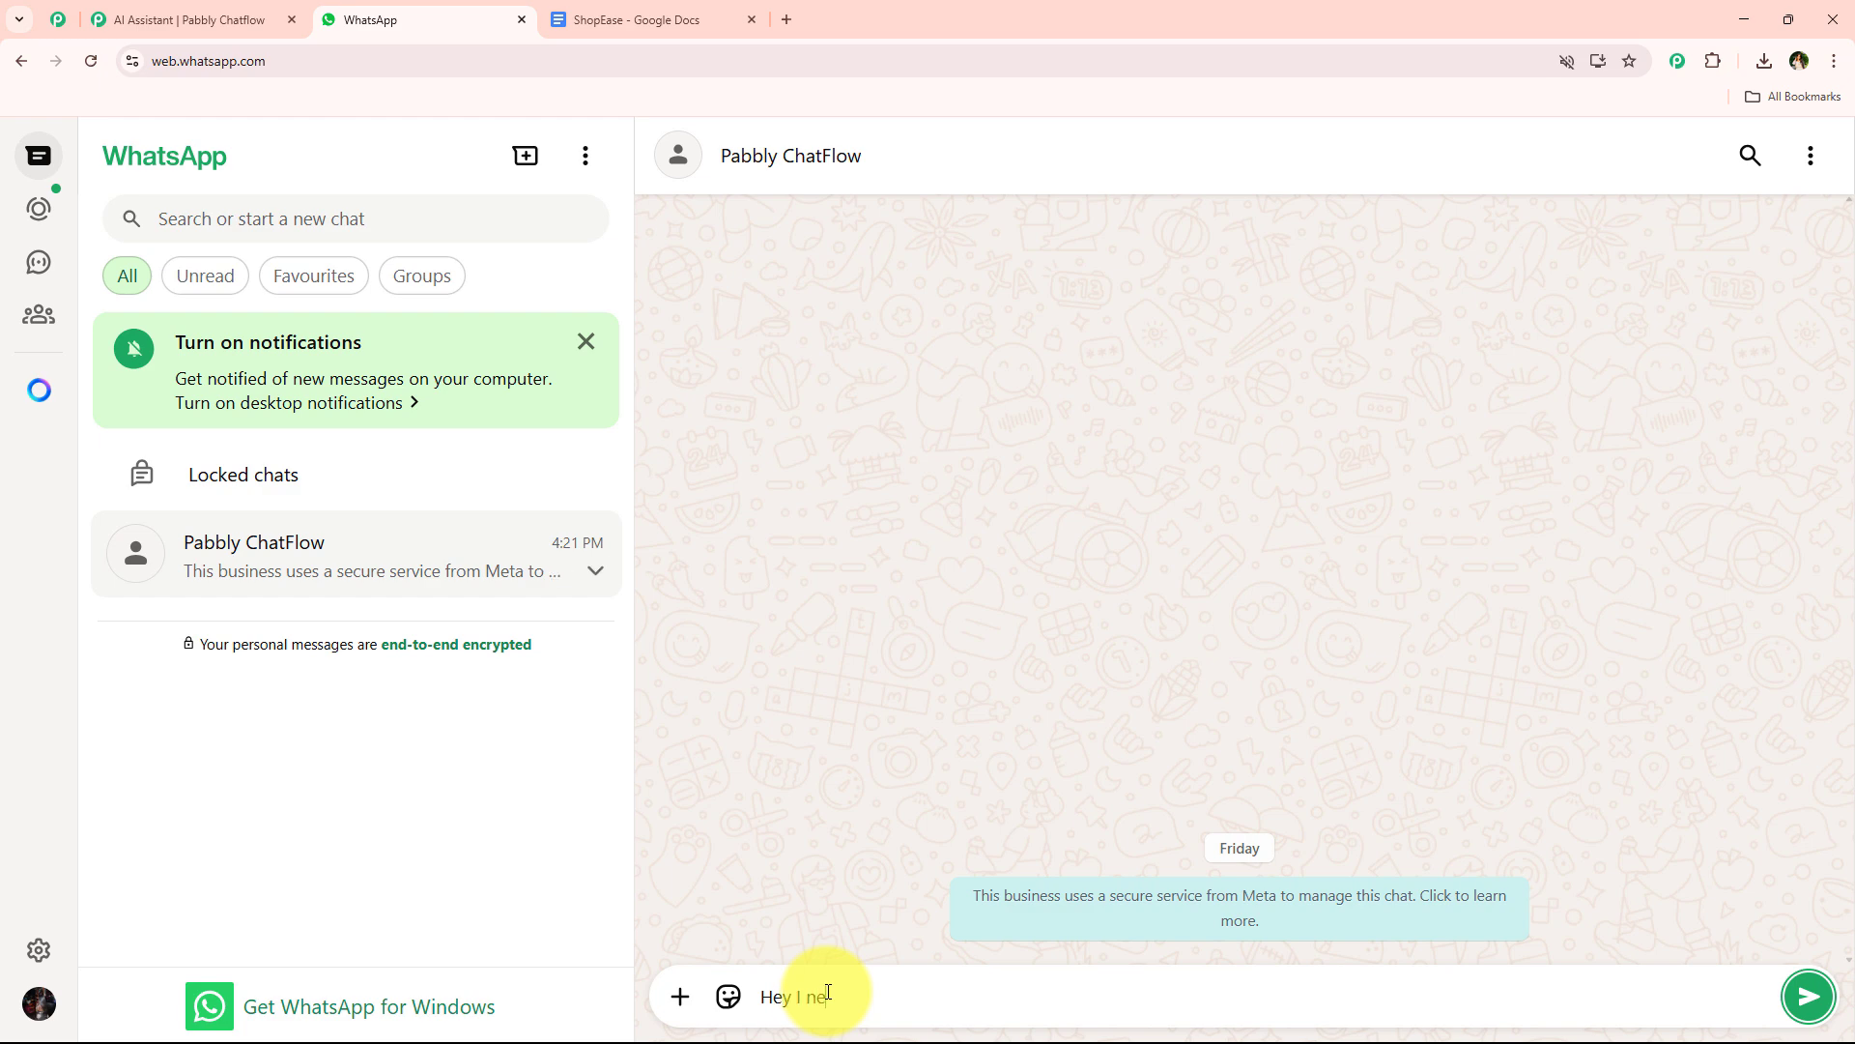
Send the help request, then ask the bot 'Refund Policy?' and 'Shipping Policy'
text(p)
key(Return)
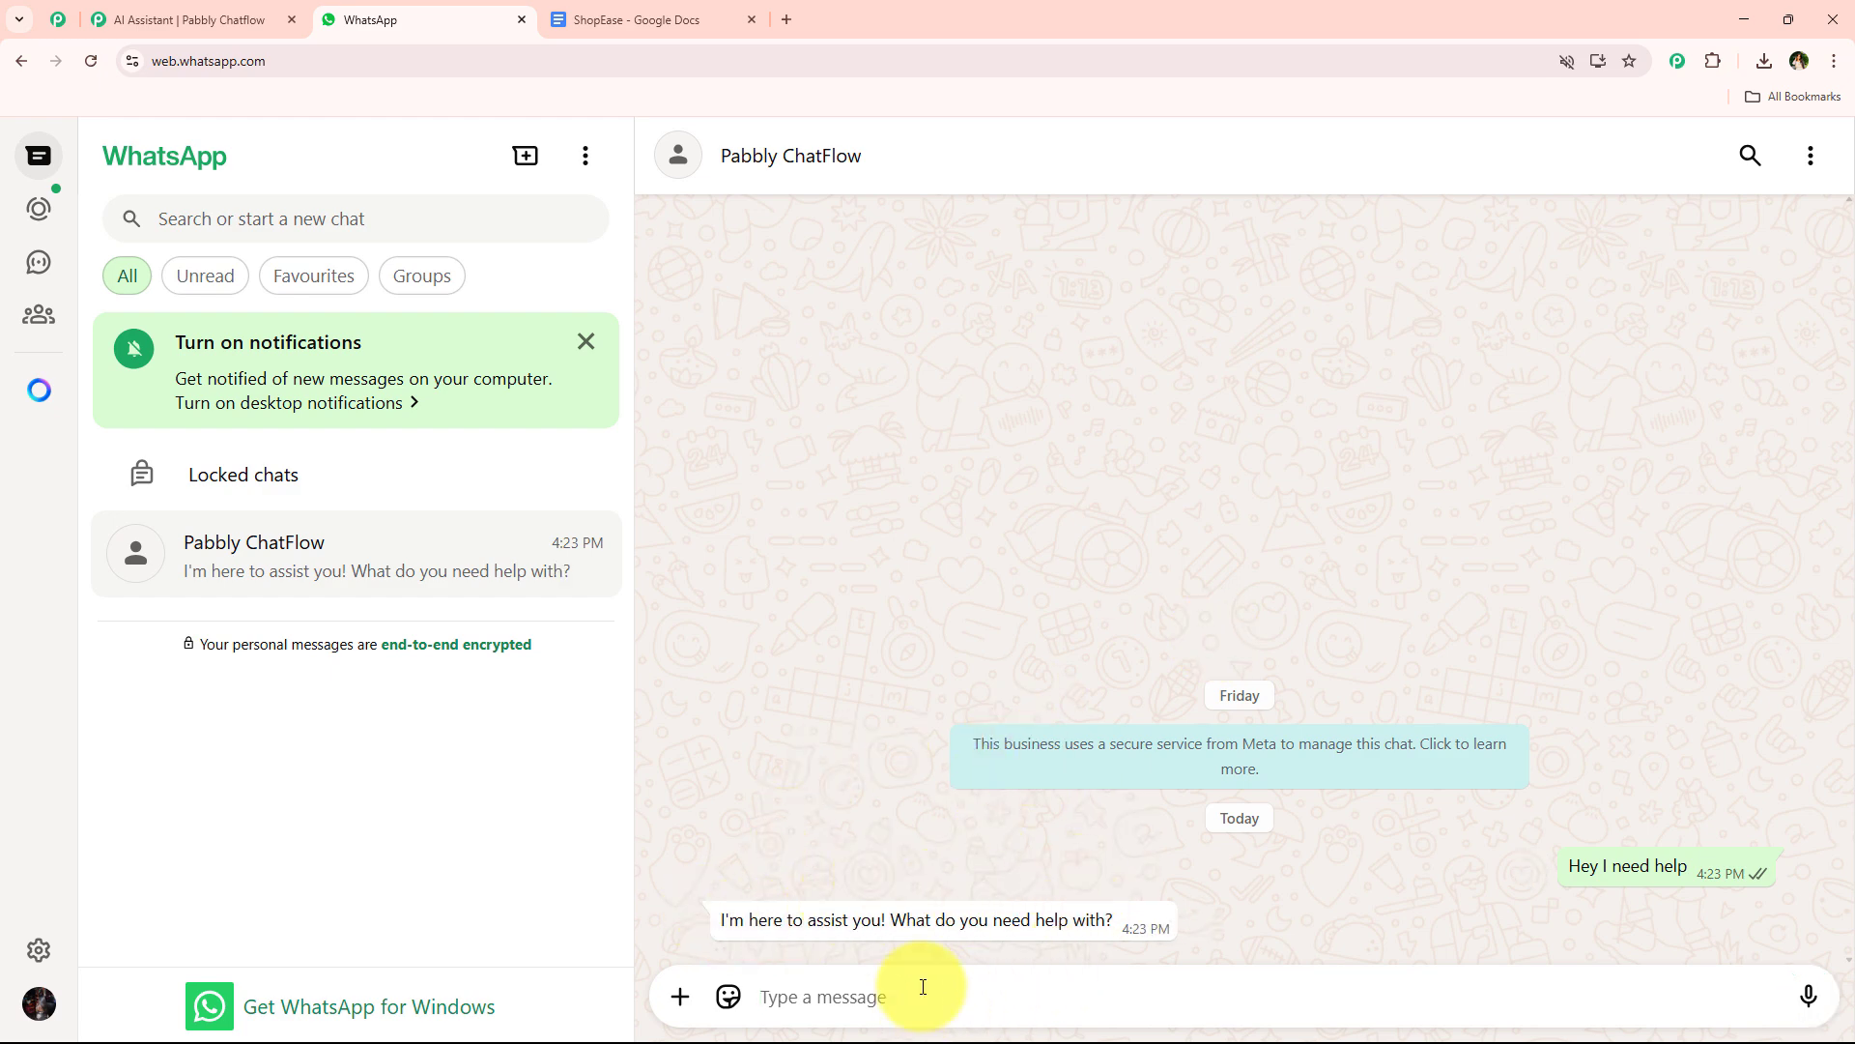
text(Refund Po)
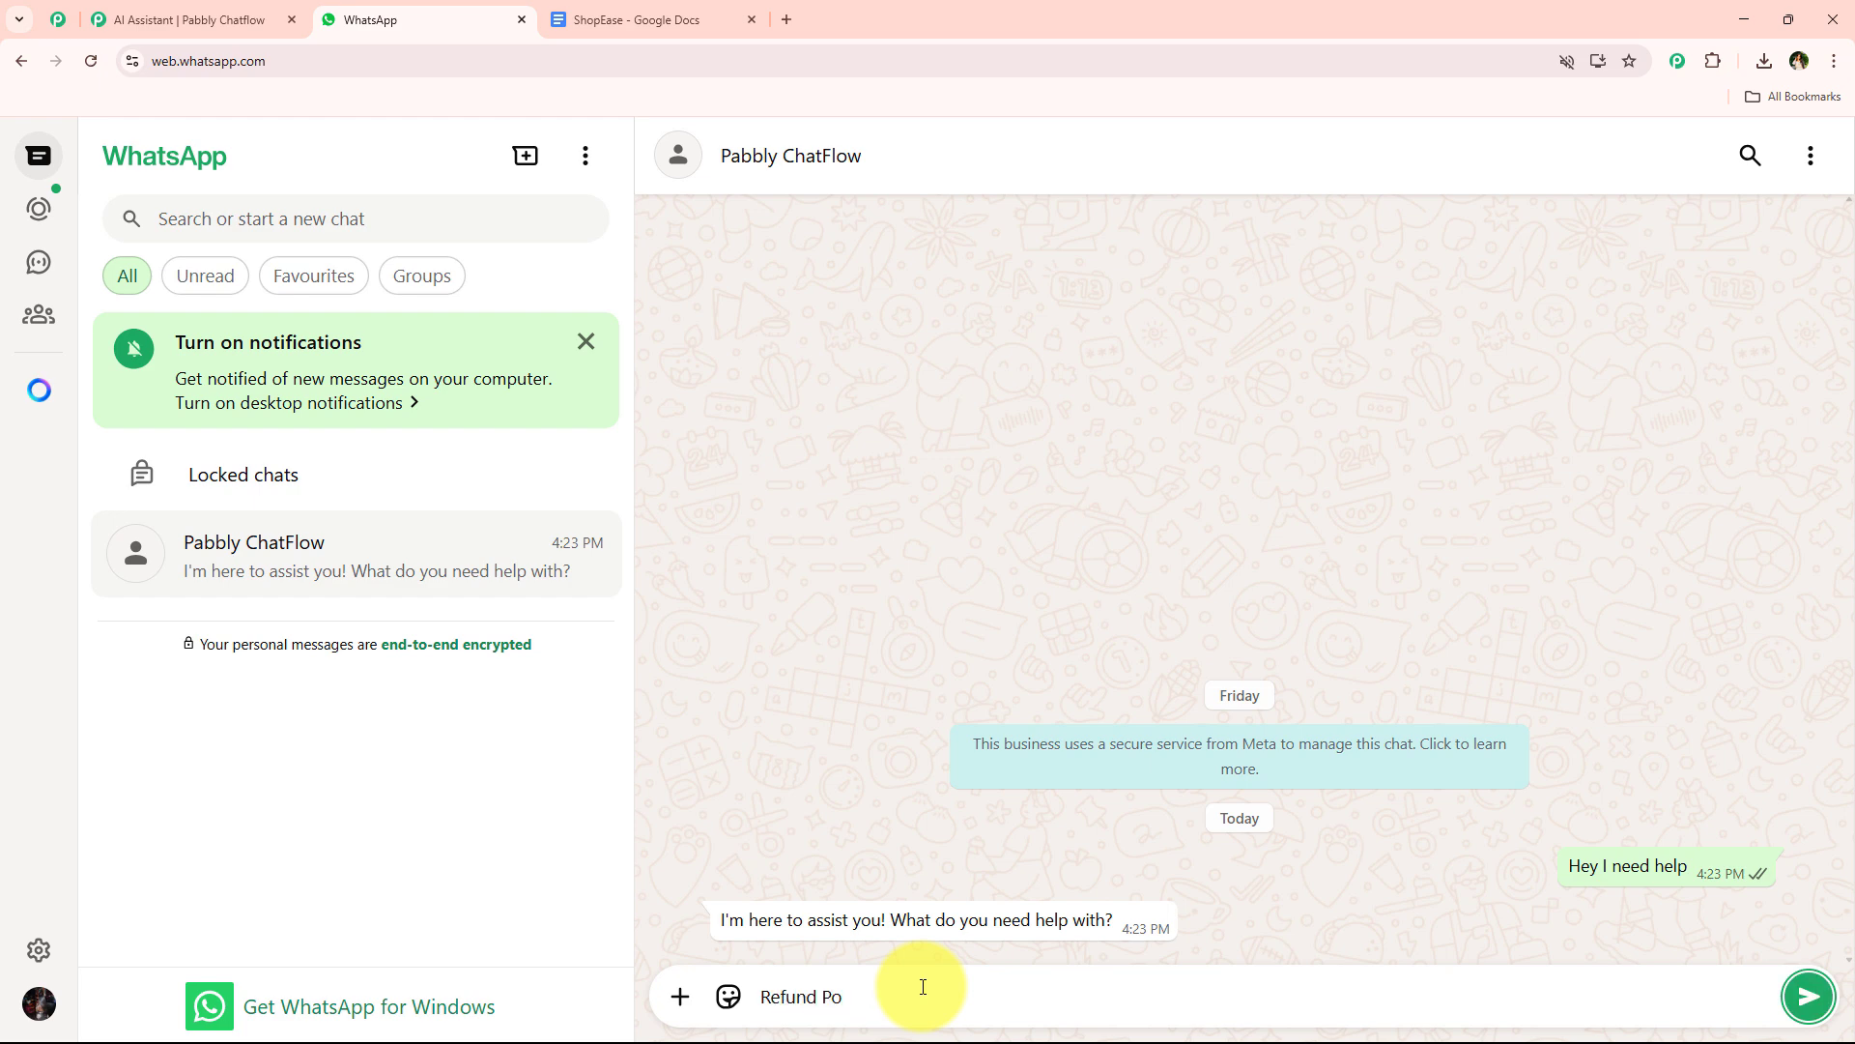
text(licy?)
key(Return)
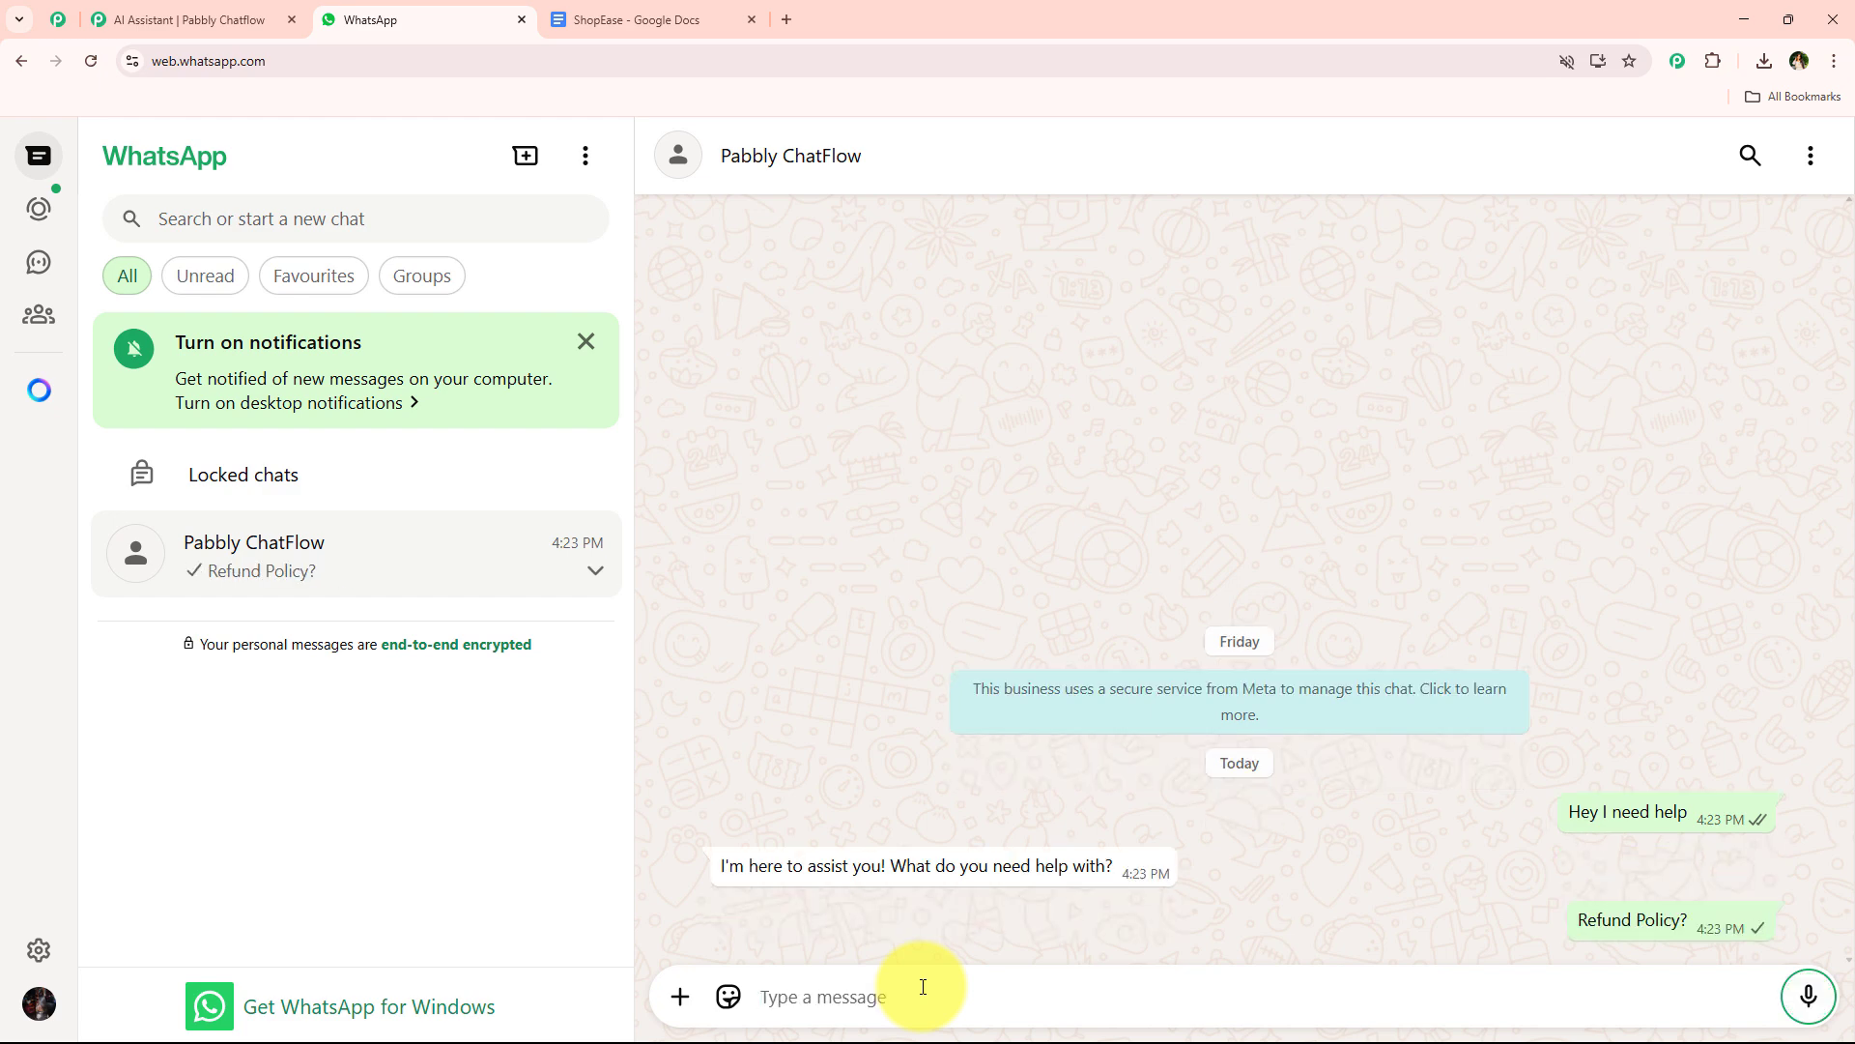
triple_click(1241, 911)
click(1304, 876)
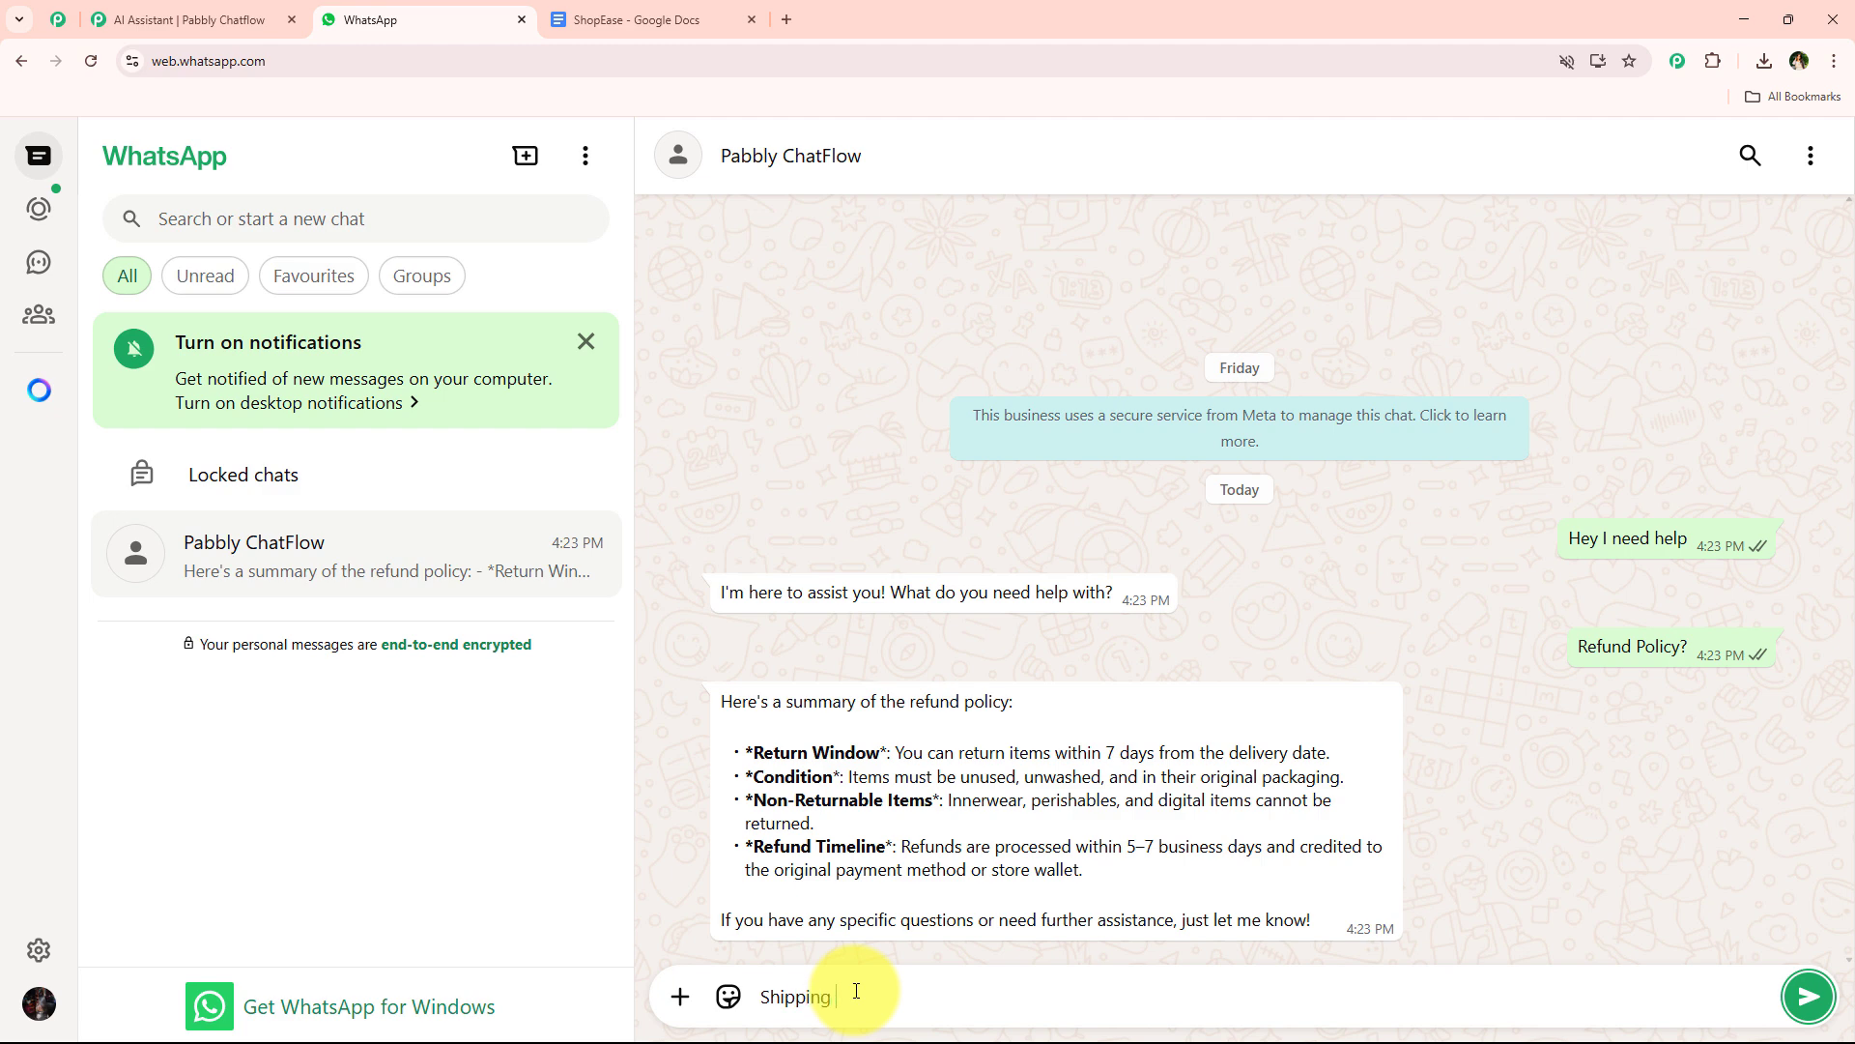
key(Return)
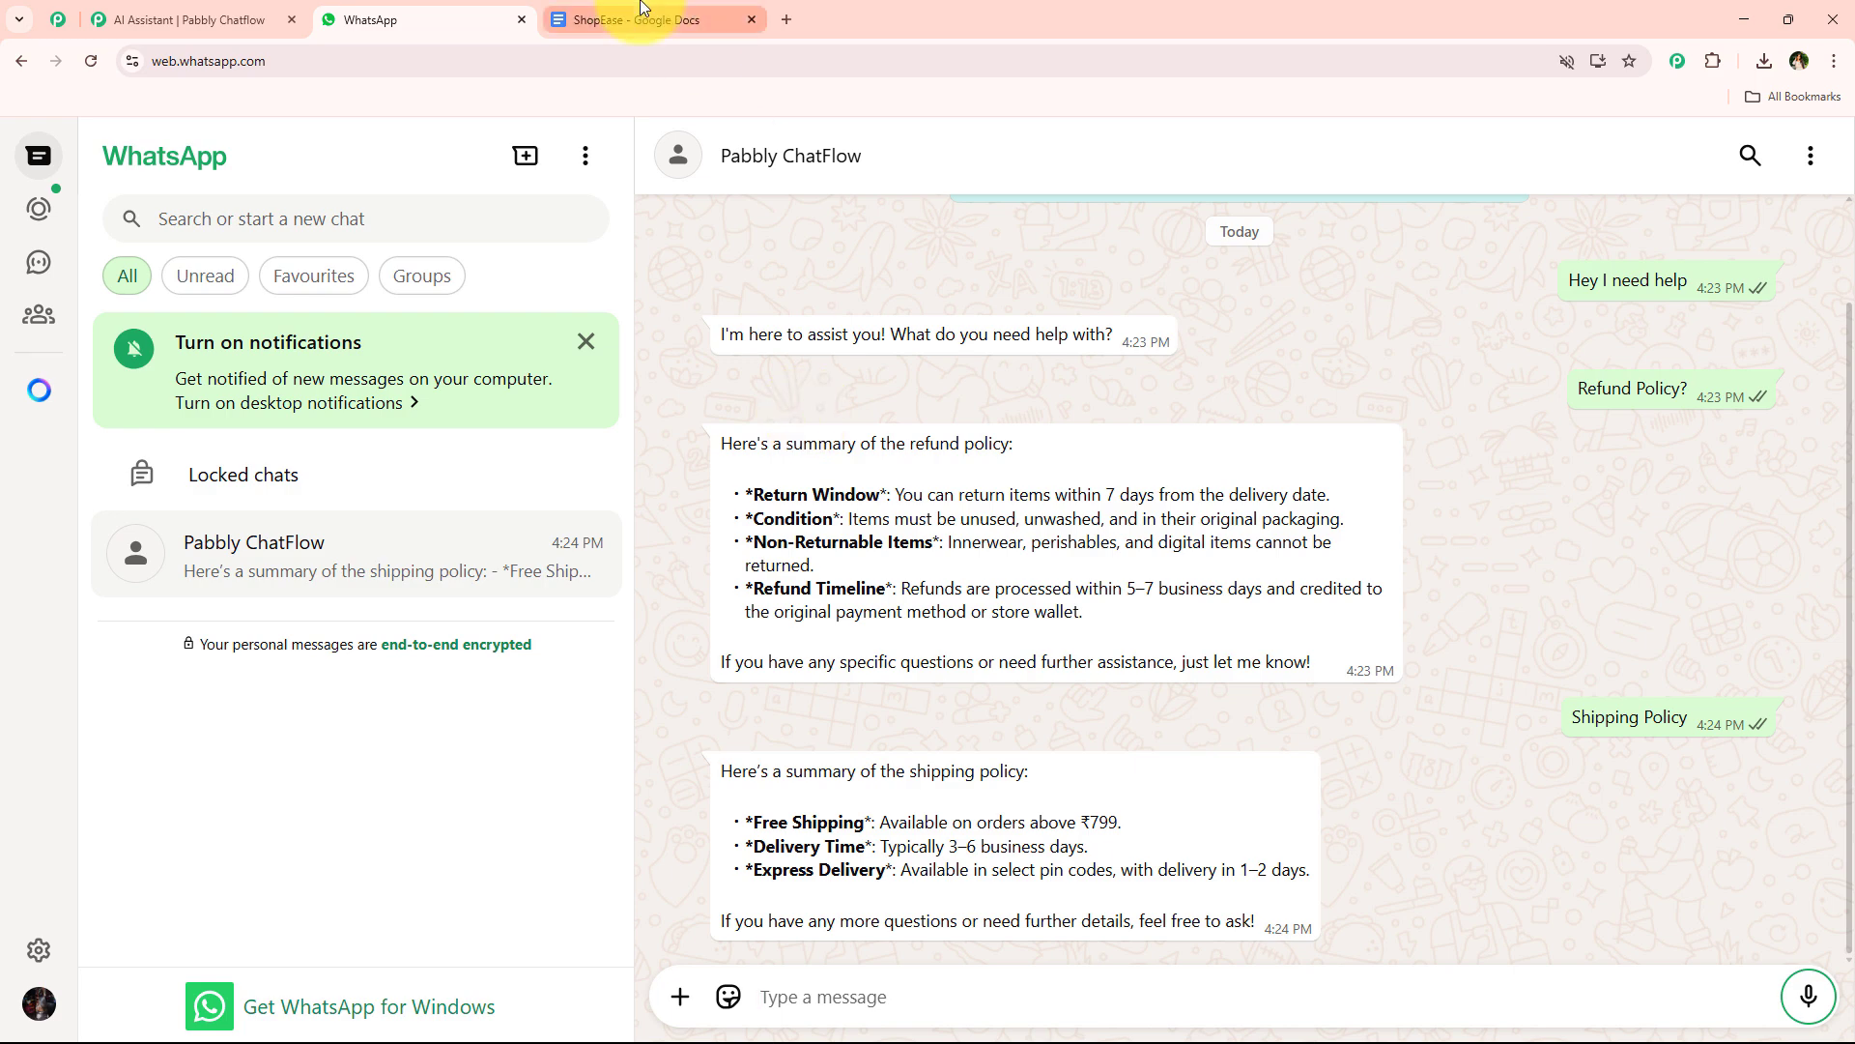
Select the FAQ's Shipping Policy bullets and compare them with the bot's shipping answer
click(677, 19)
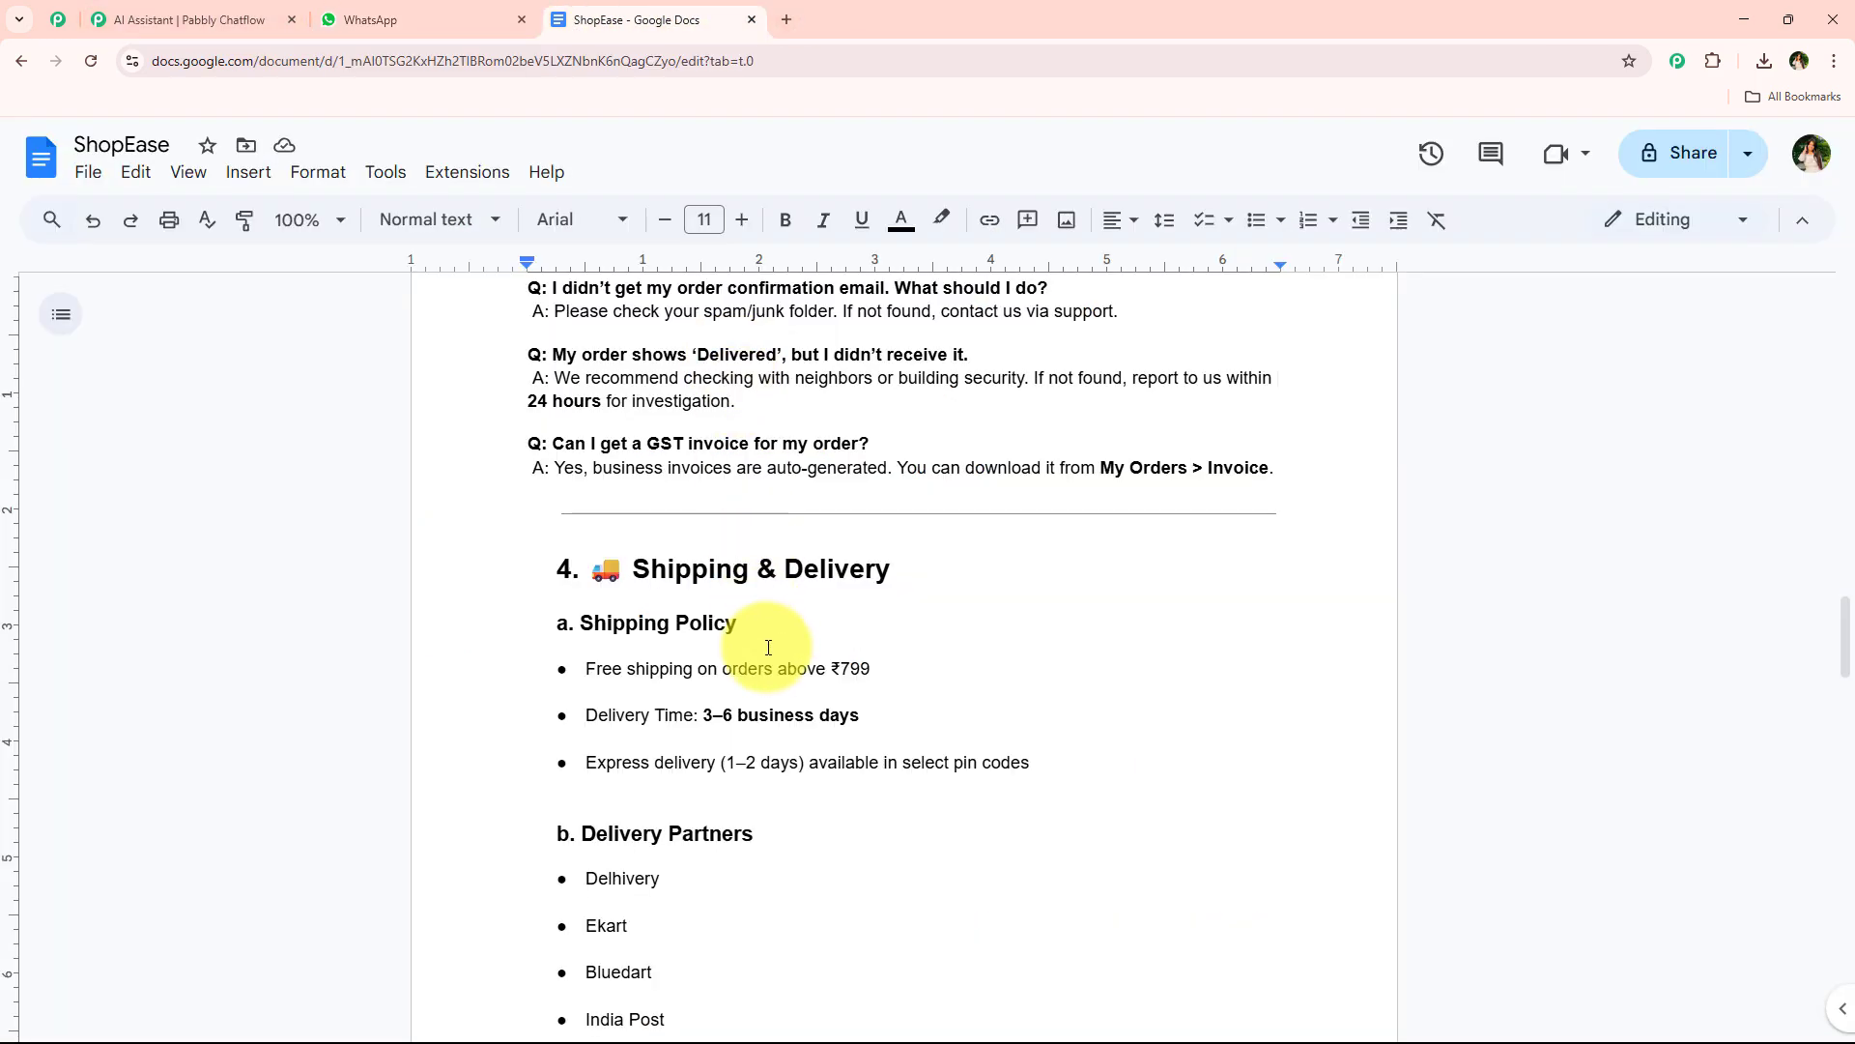
drag(560, 476, 1069, 567)
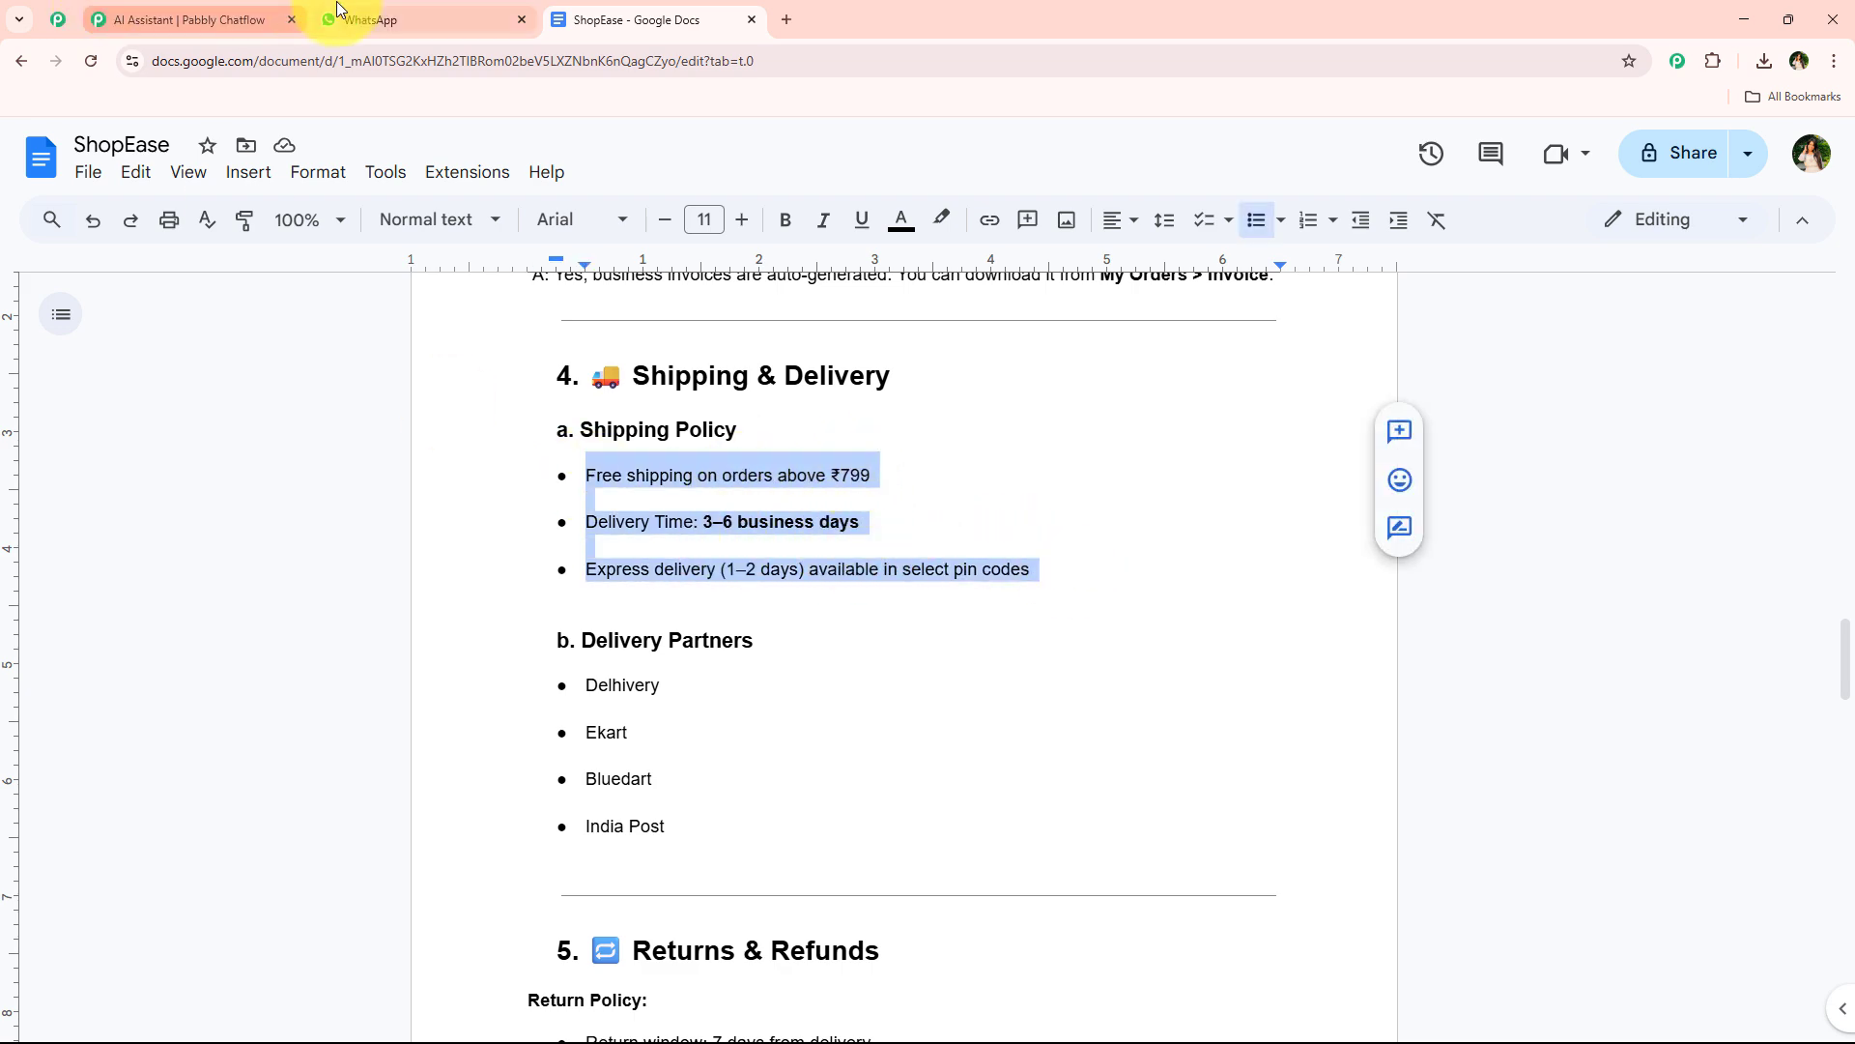
click(338, 13)
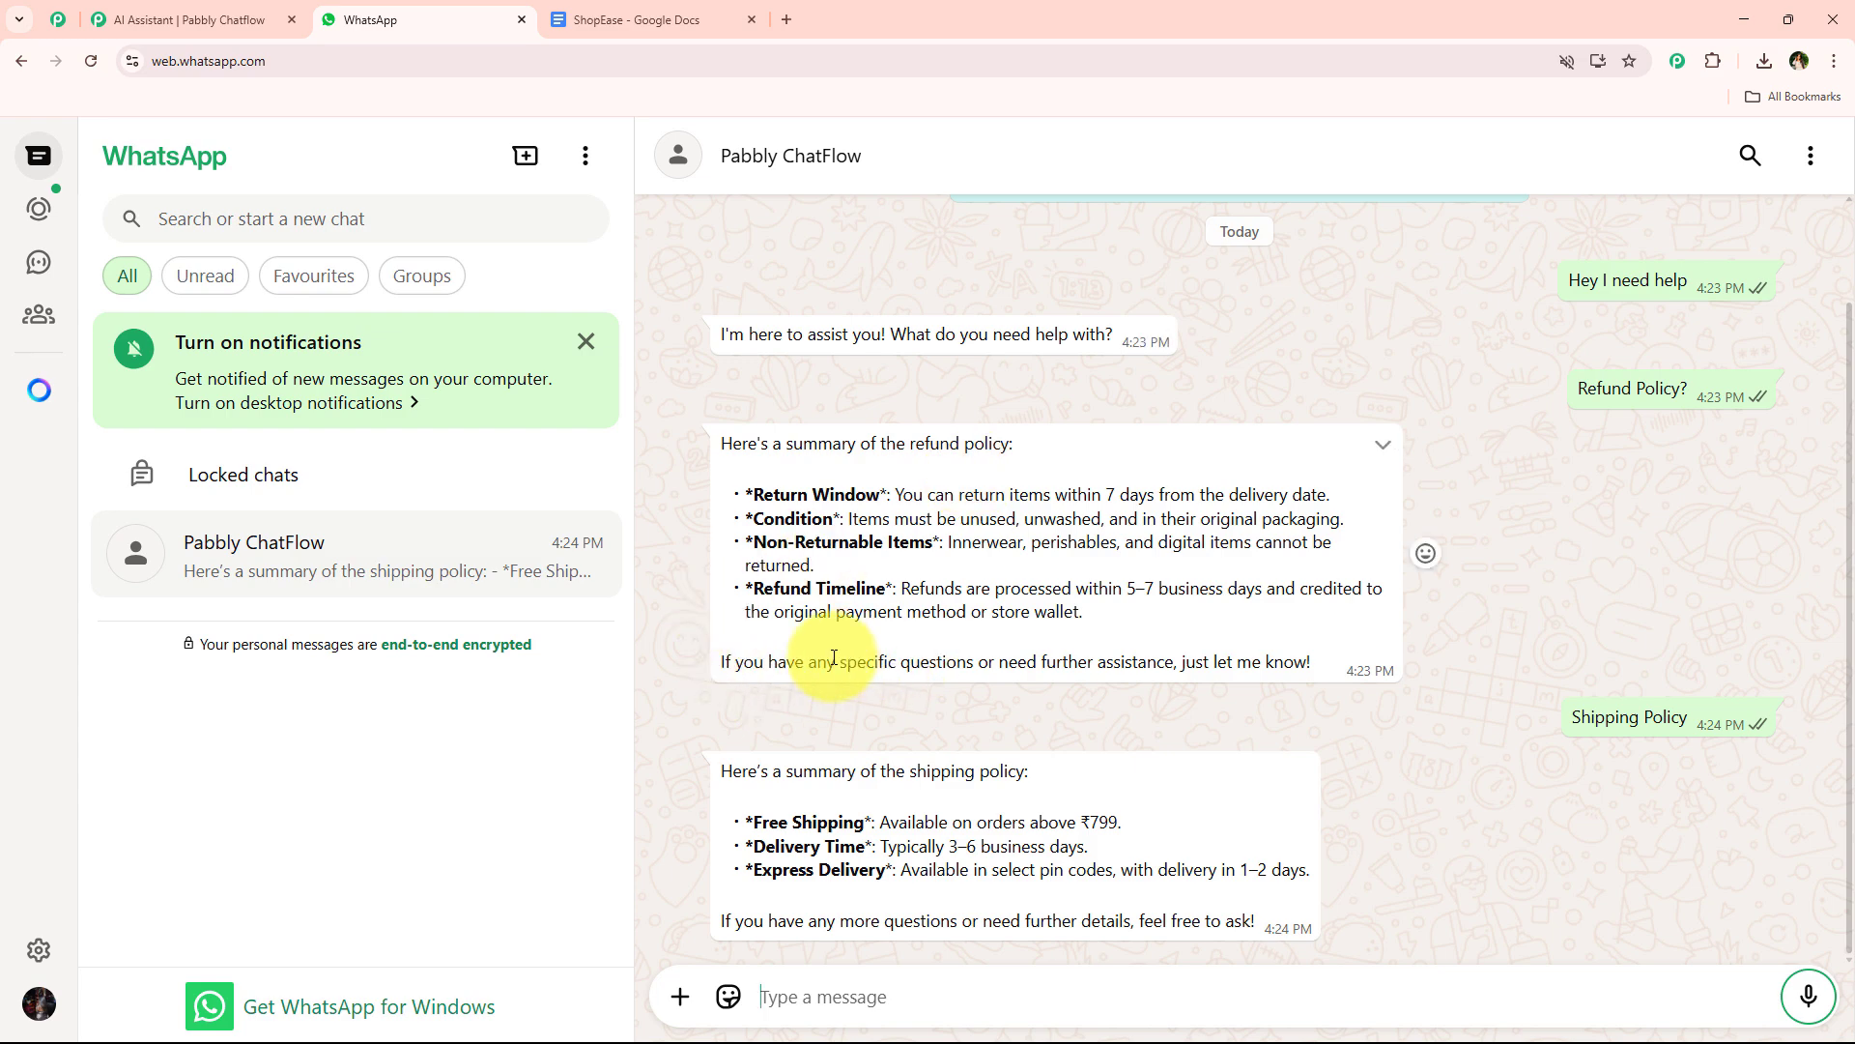
Scroll down and select the 'How to Raise a Return Request' heading in the FAQ
click(636, 20)
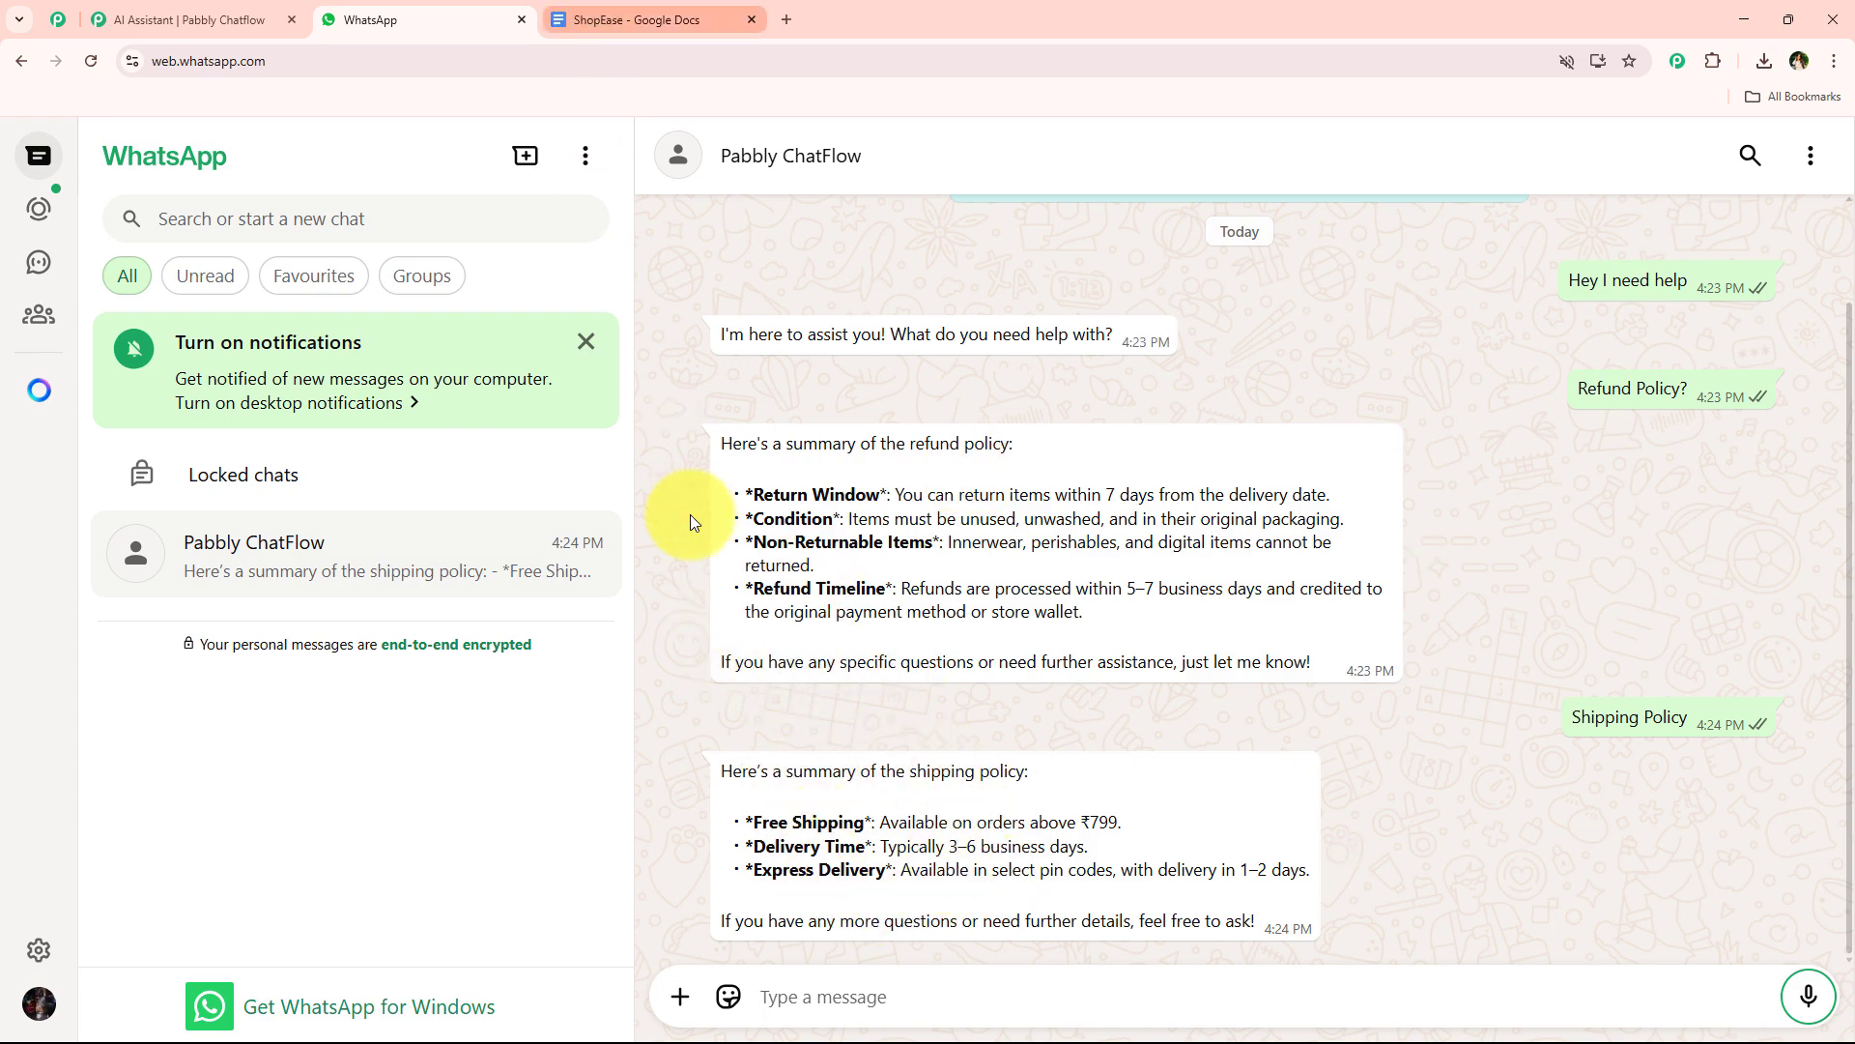
scroll(779, 522, down, 6)
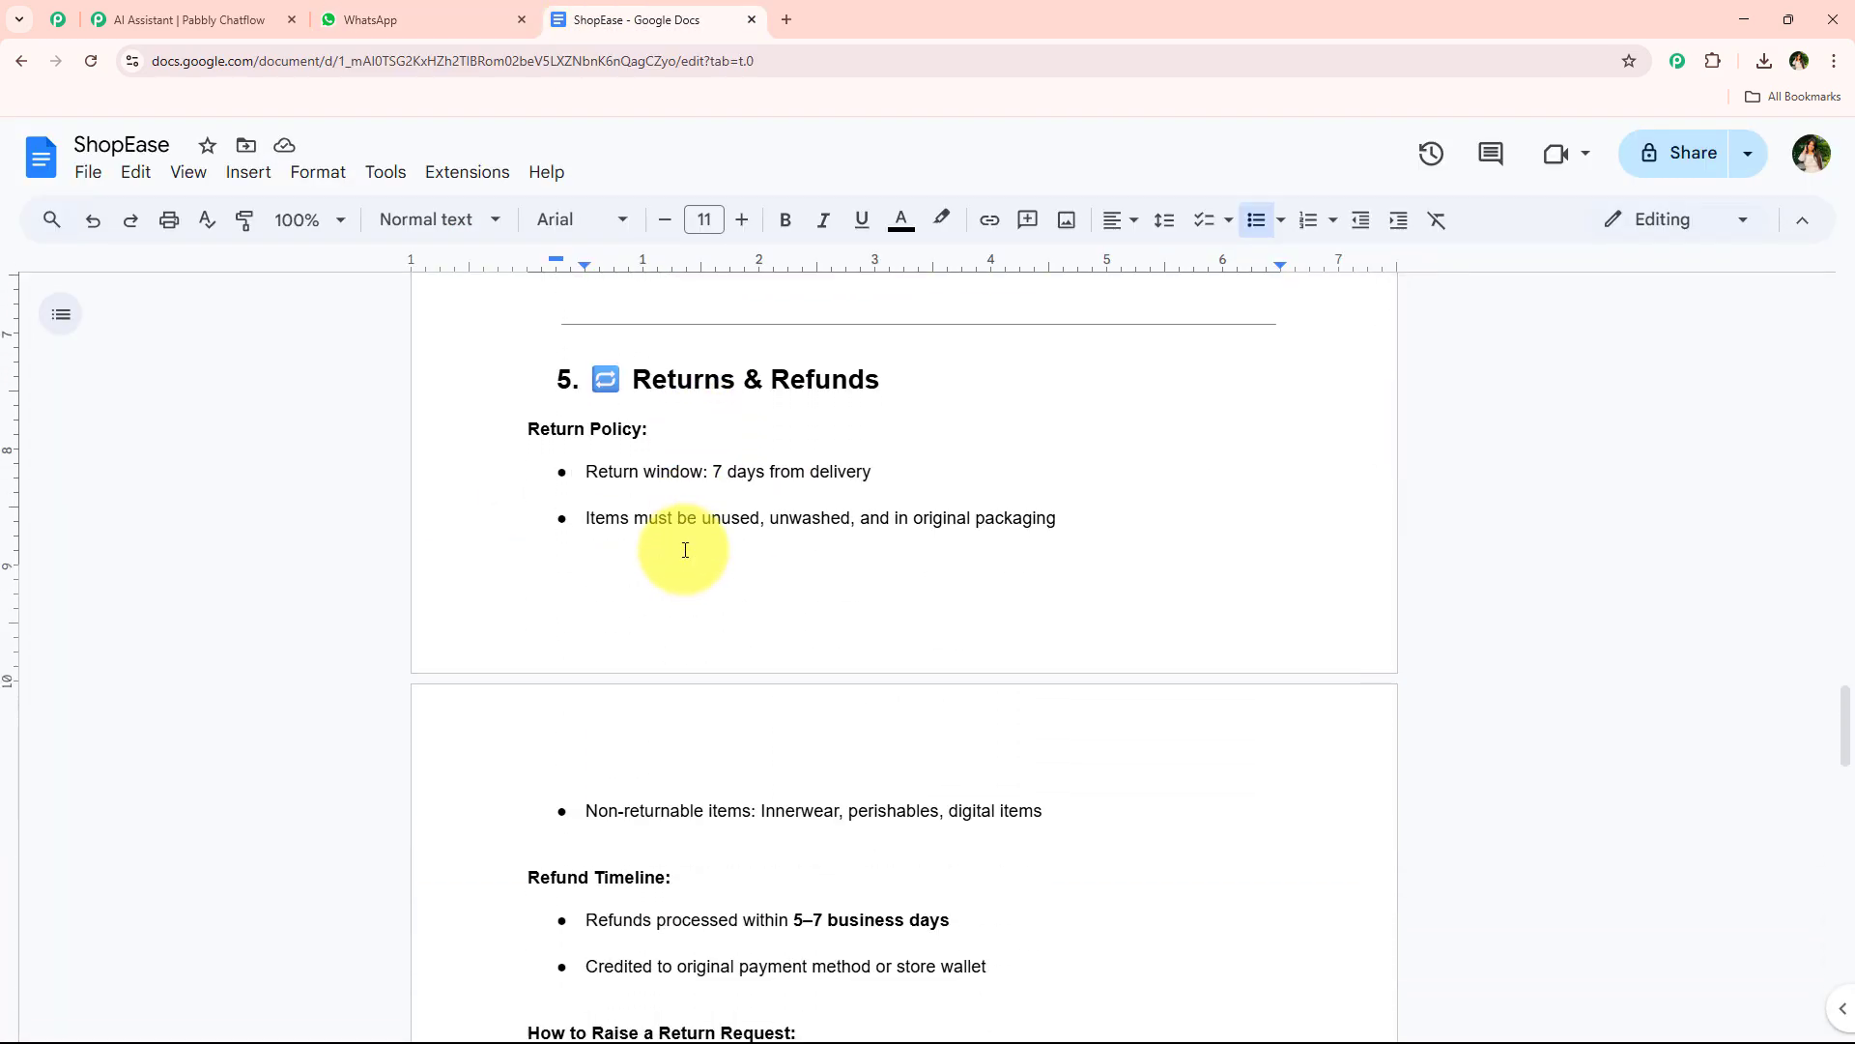
scroll(686, 600, down, 7)
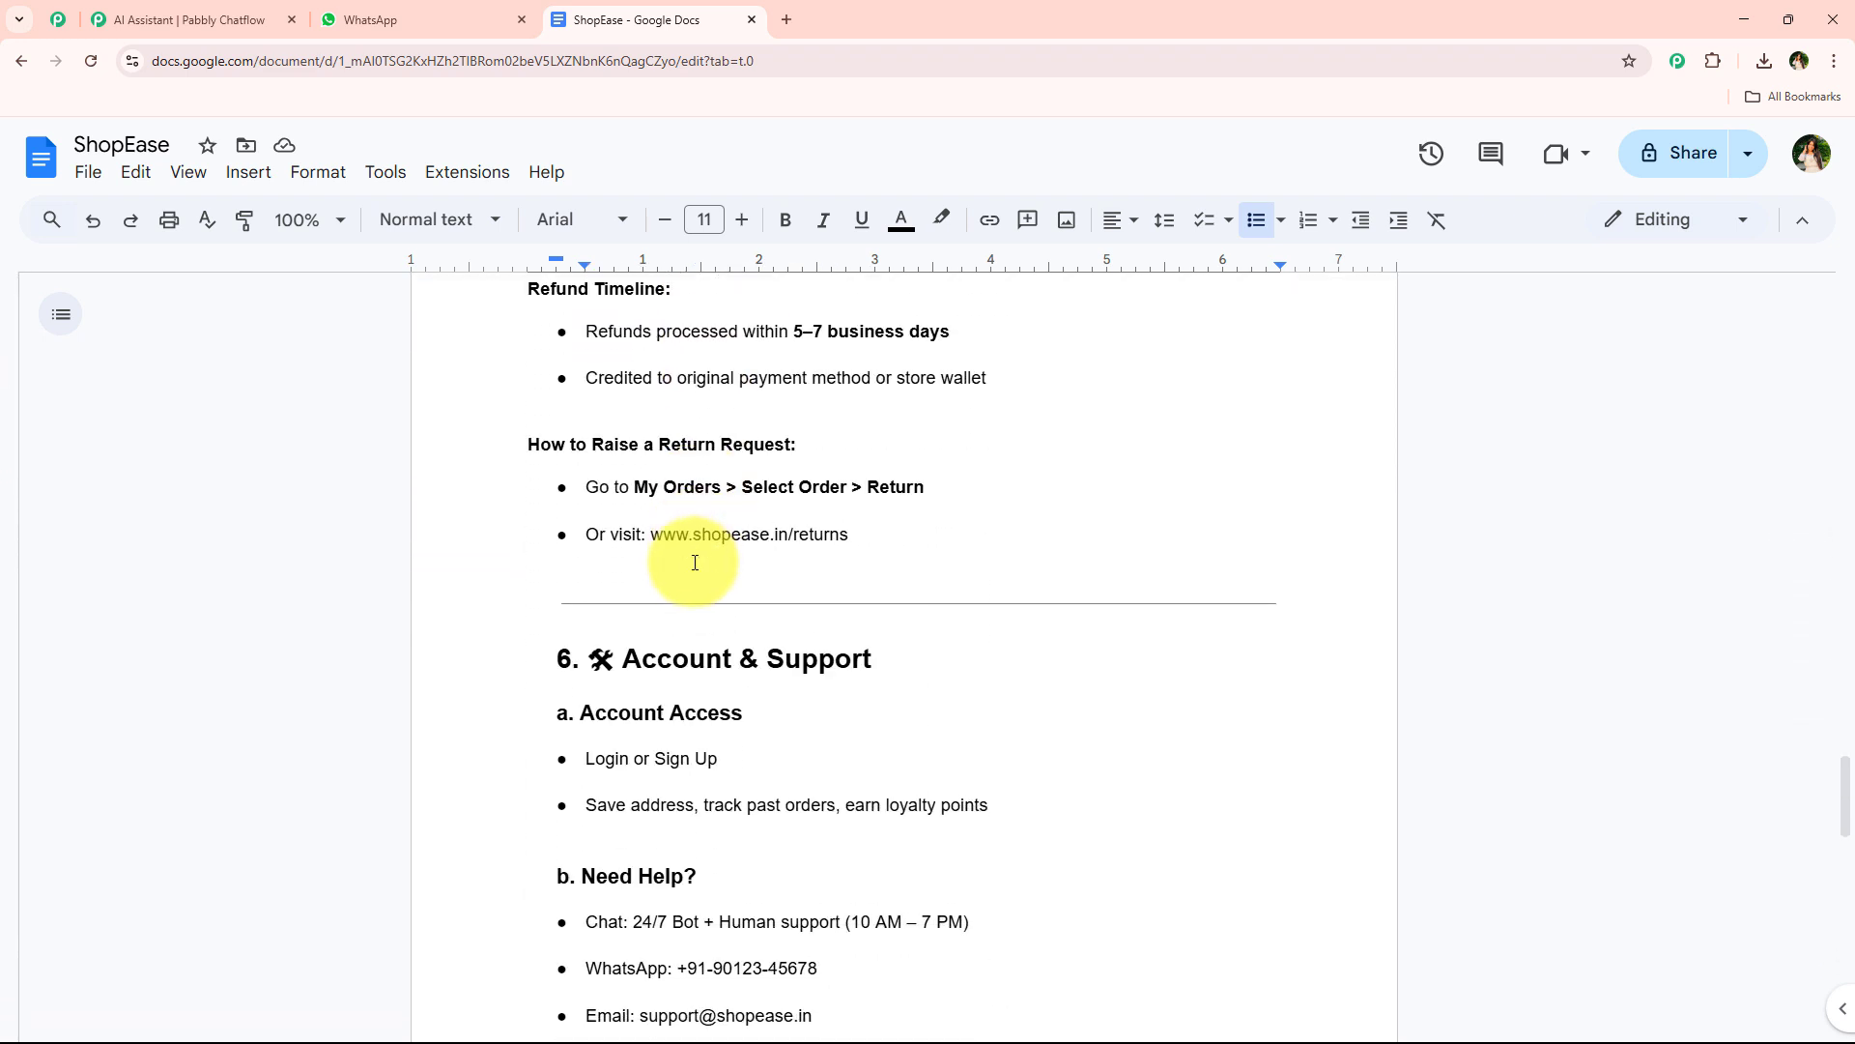
drag(526, 348, 794, 359)
key(ctrl+c)
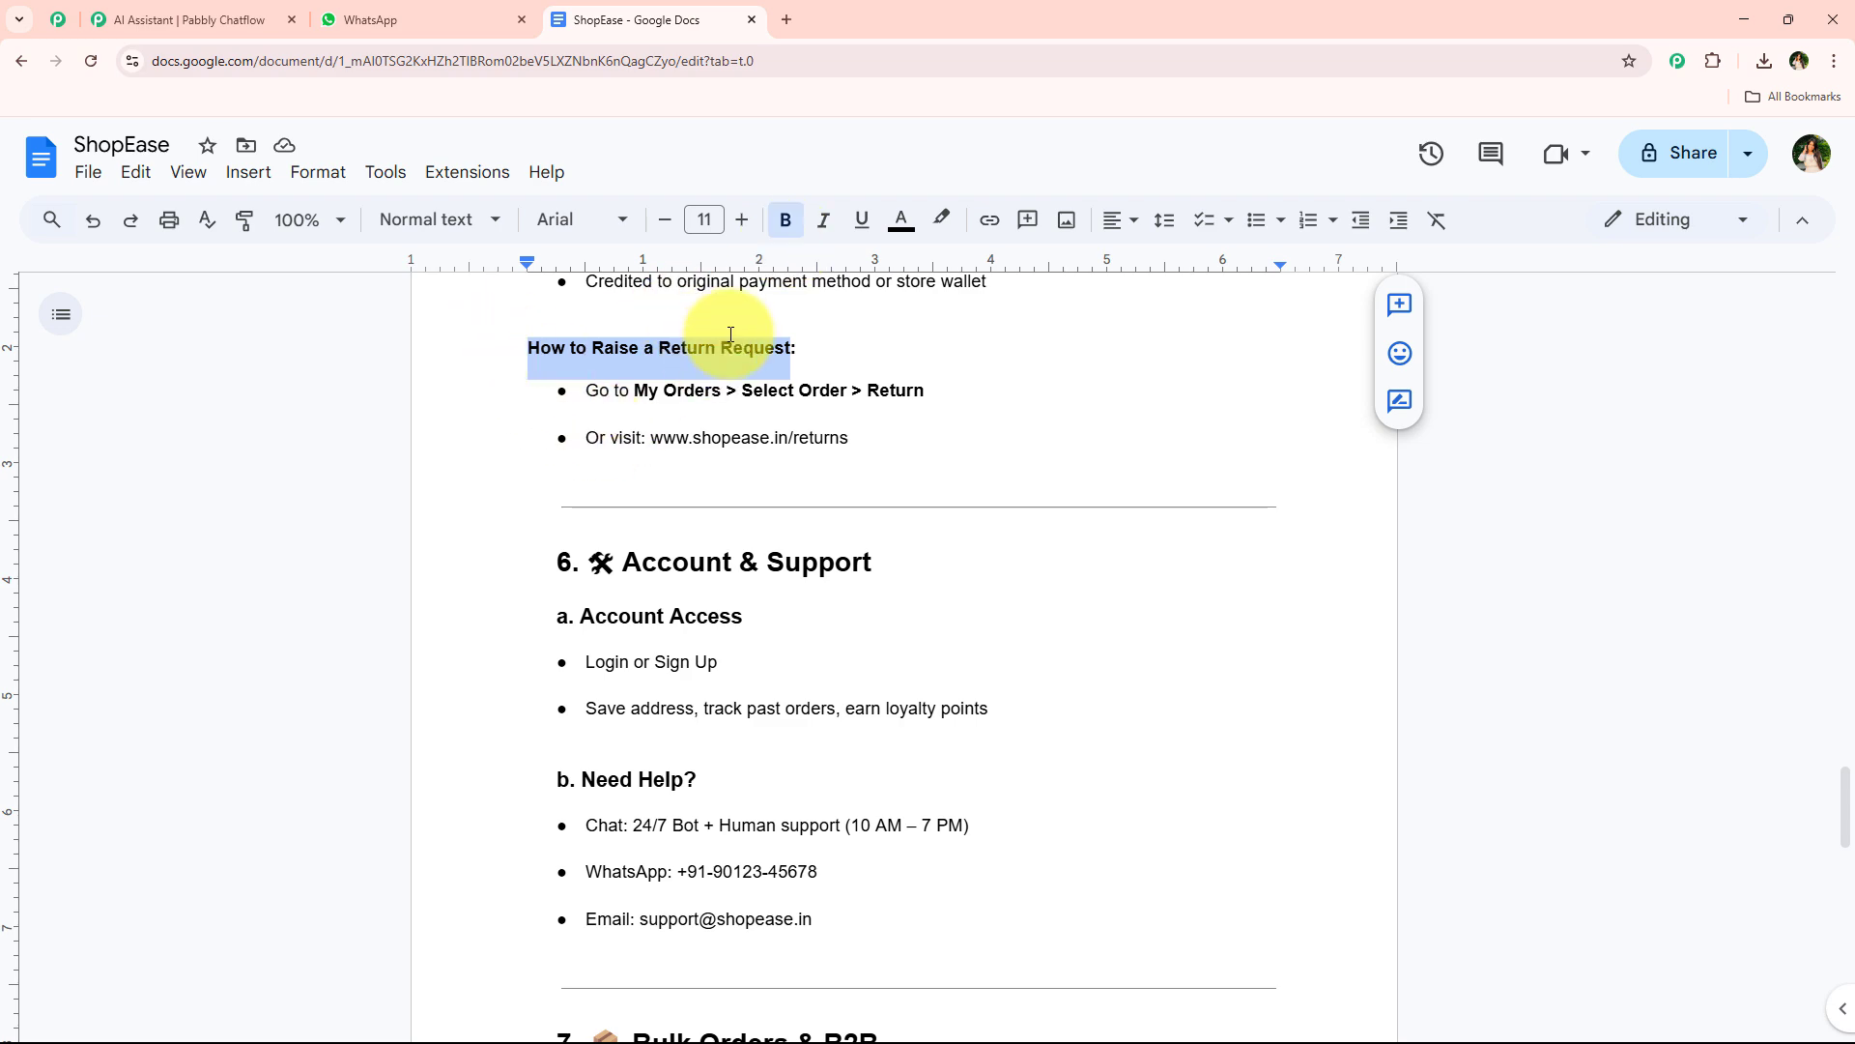
click(445, 20)
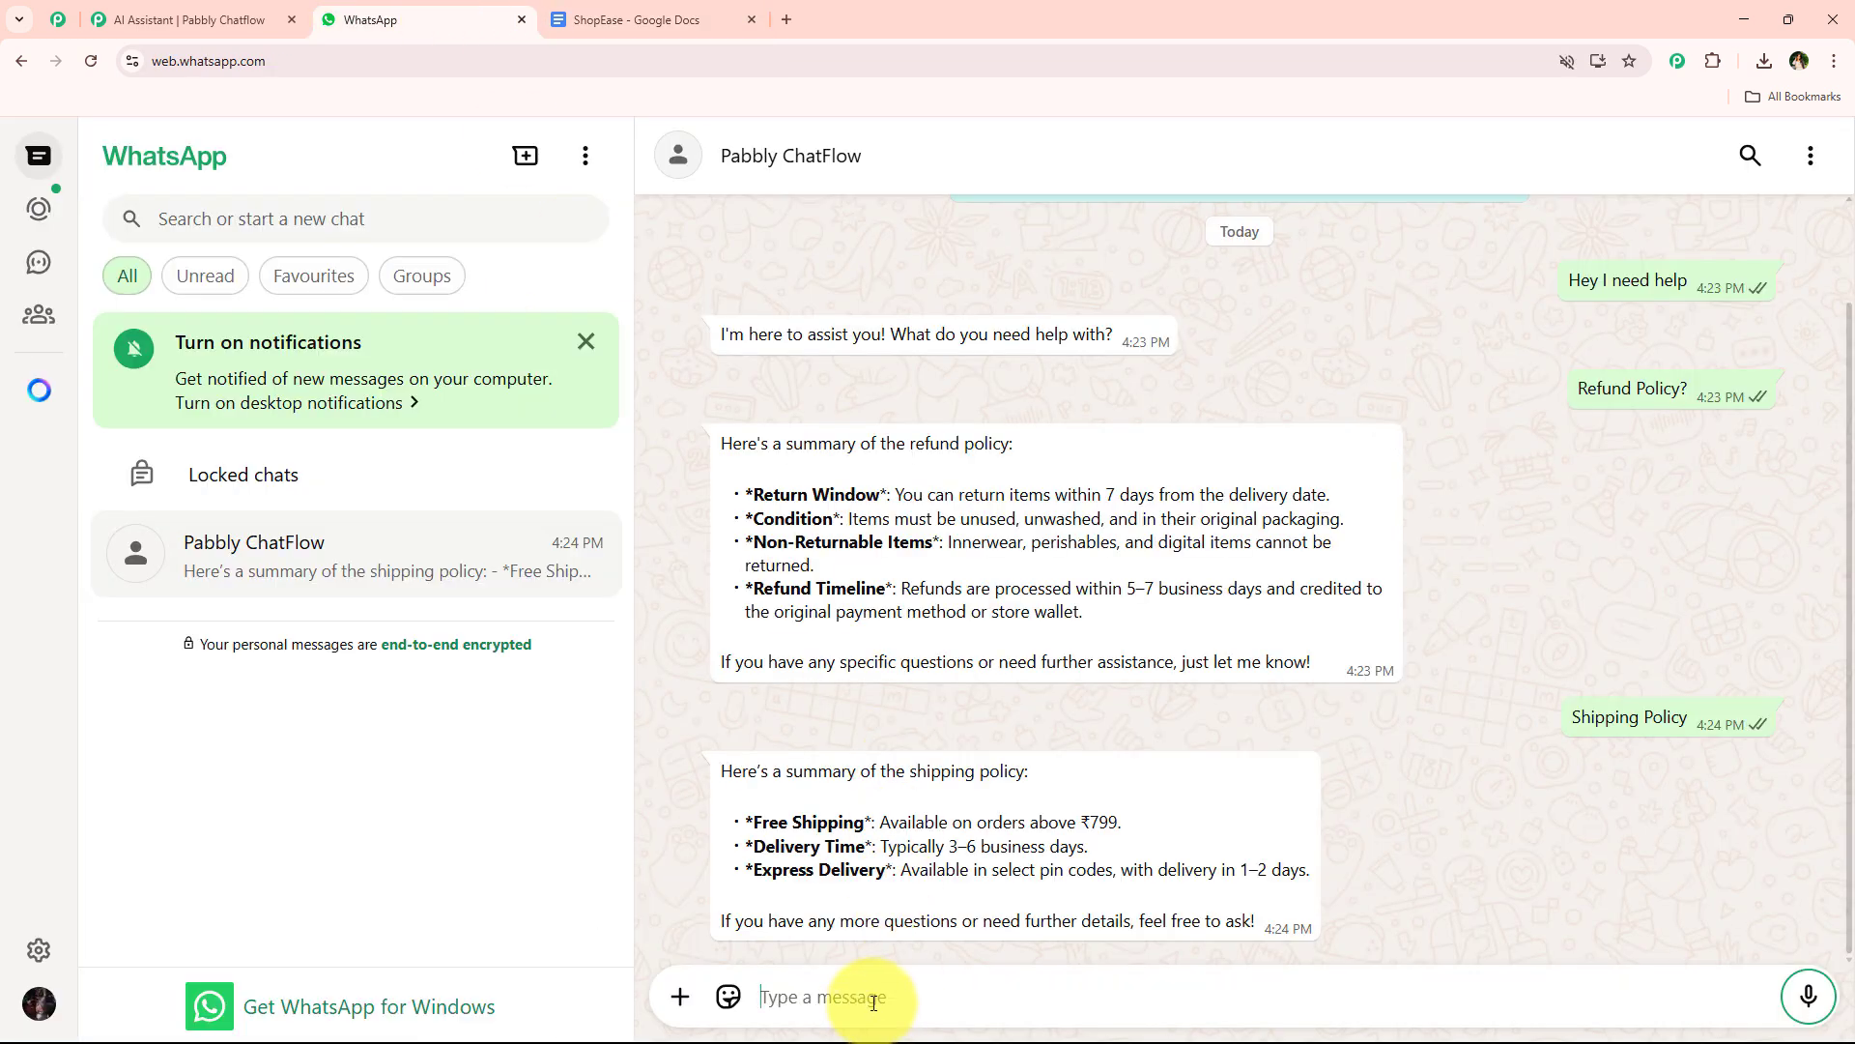
Paste and send 'How to Raise a Return Request', comparing against the FAQ's return-steps bullet
key(ctrl+v)
key(Return)
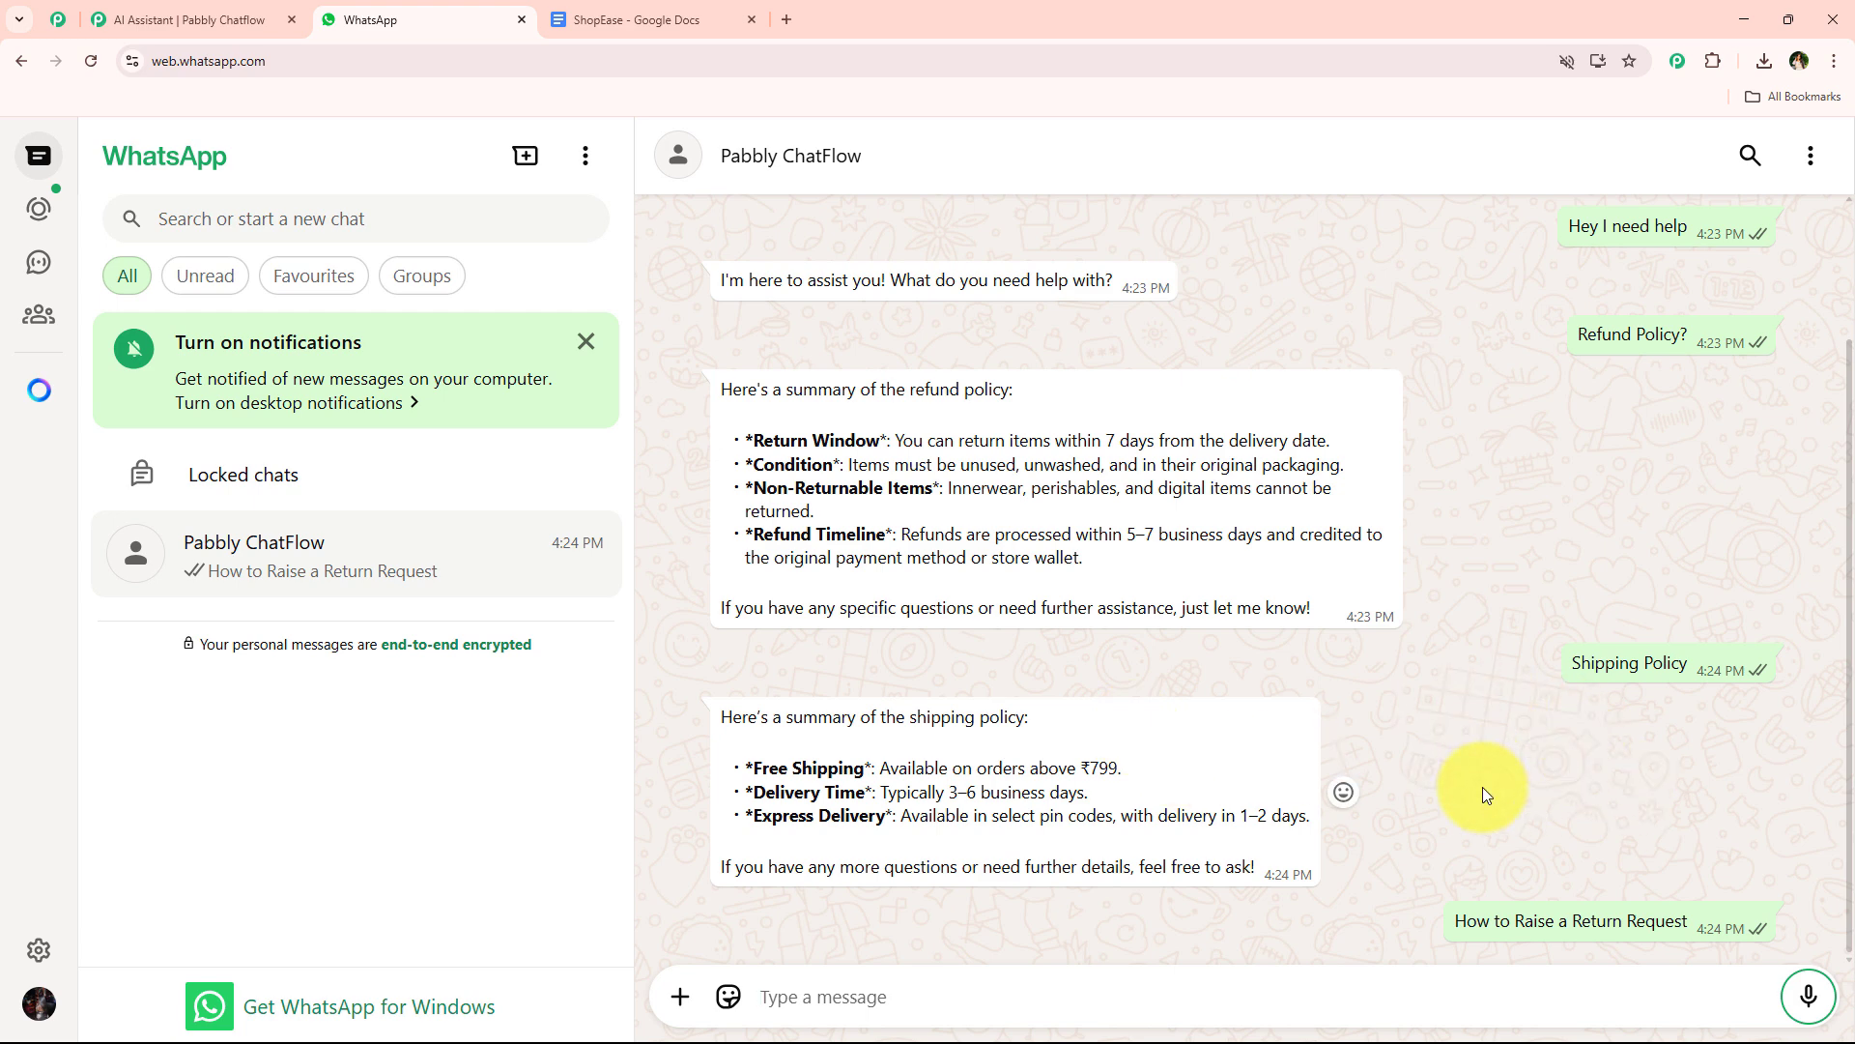
click(669, 16)
drag(583, 390, 936, 391)
click(966, 392)
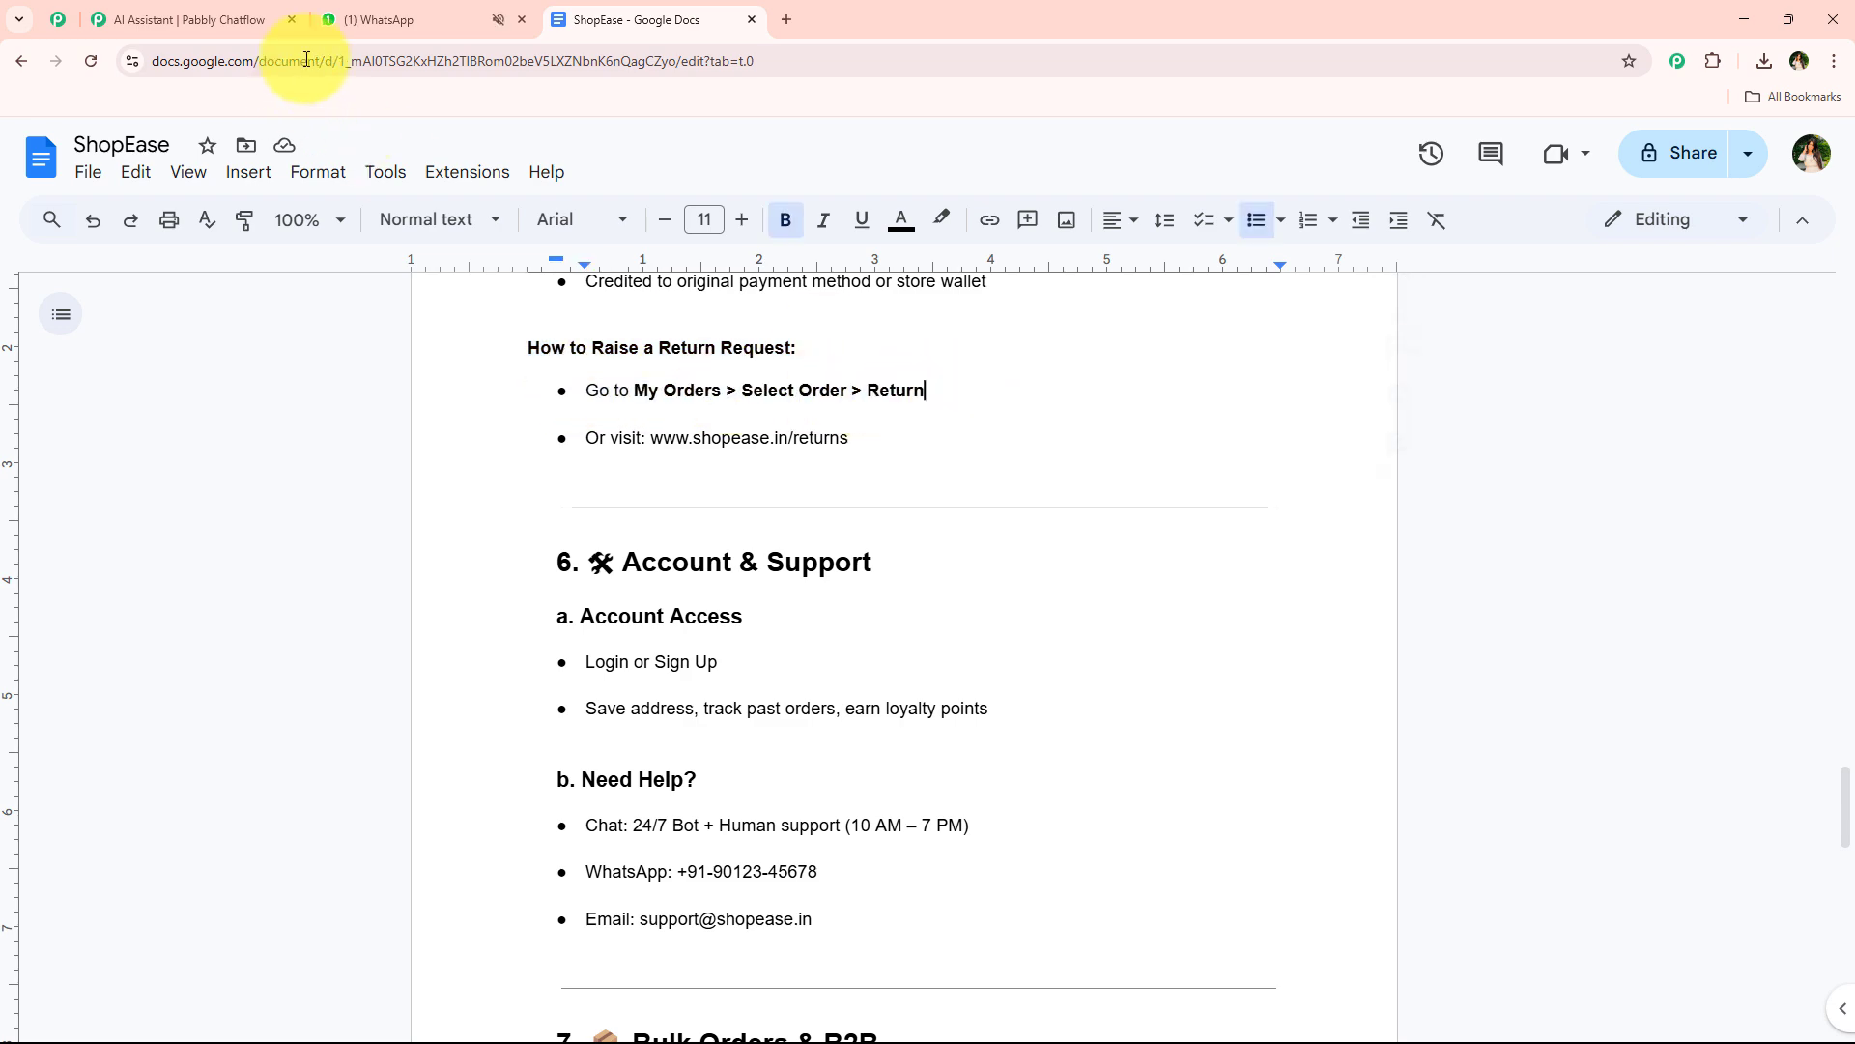
click(386, 19)
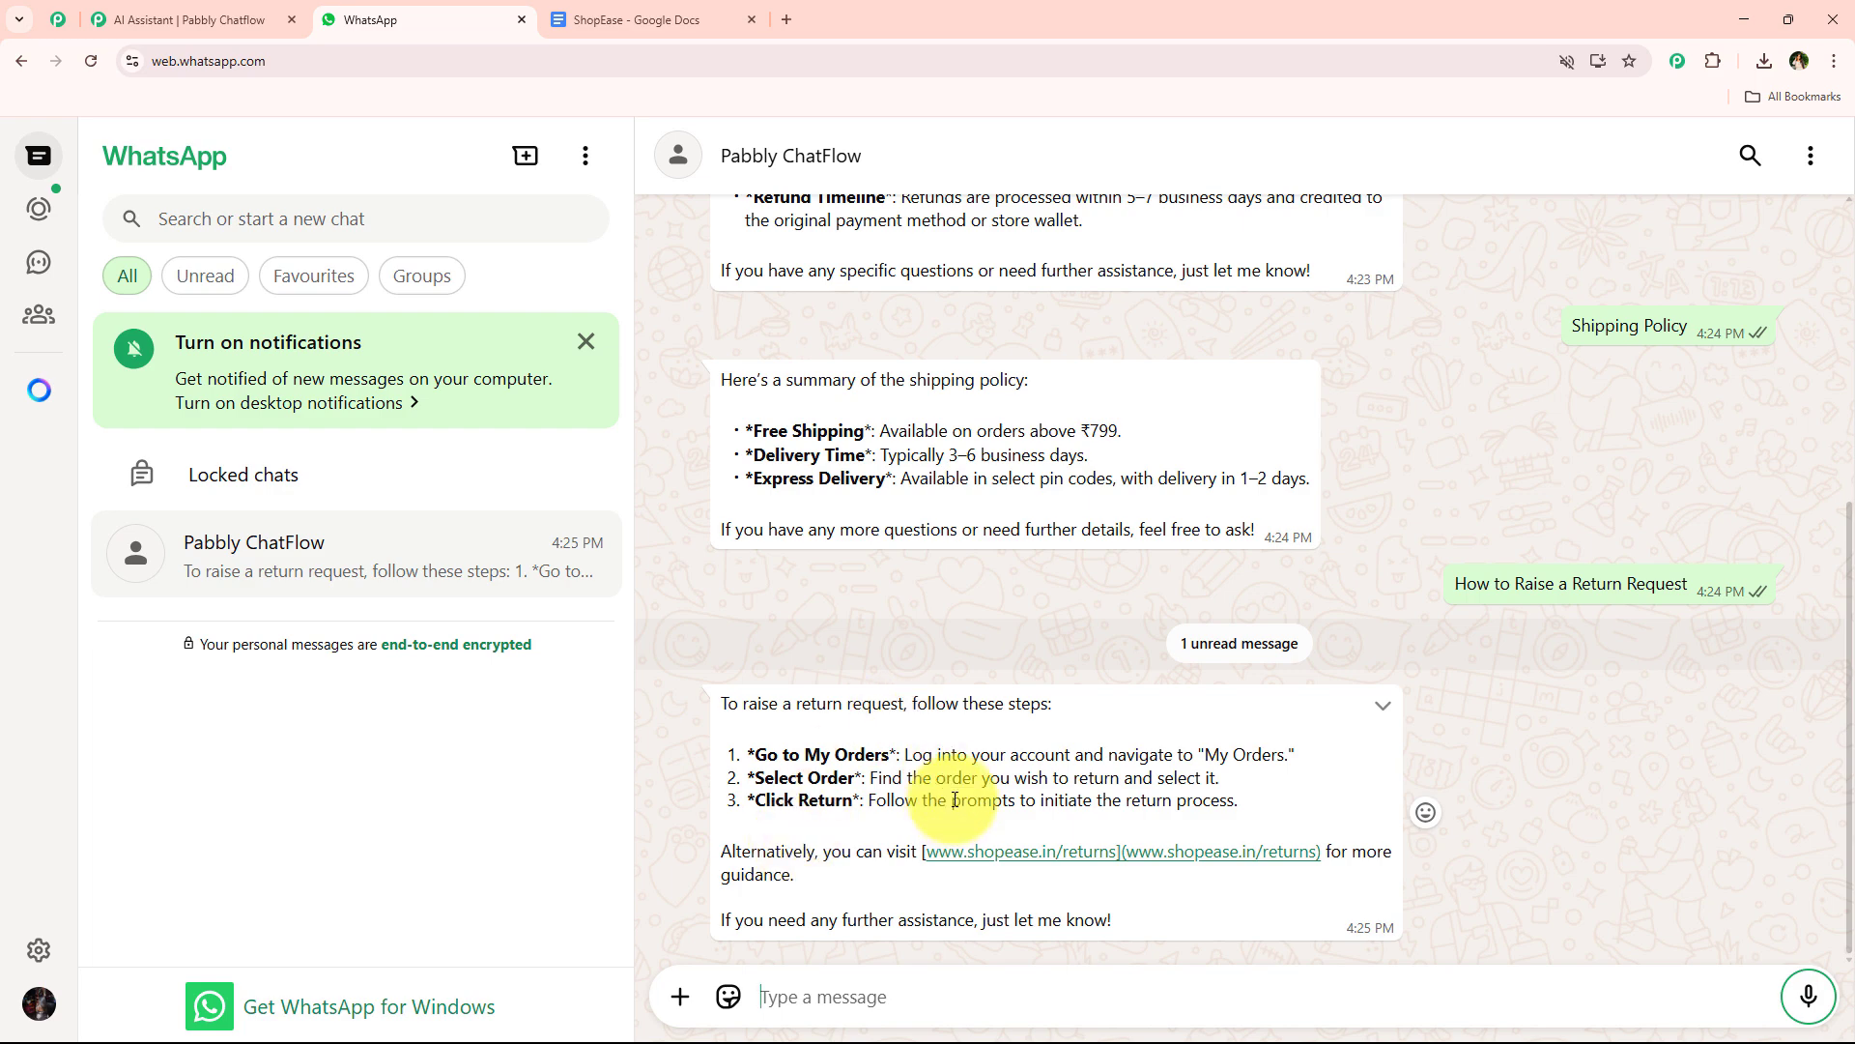
Read the bot's three-step return answer and recheck it against the FAQ document
scroll(807, 805, up, 5)
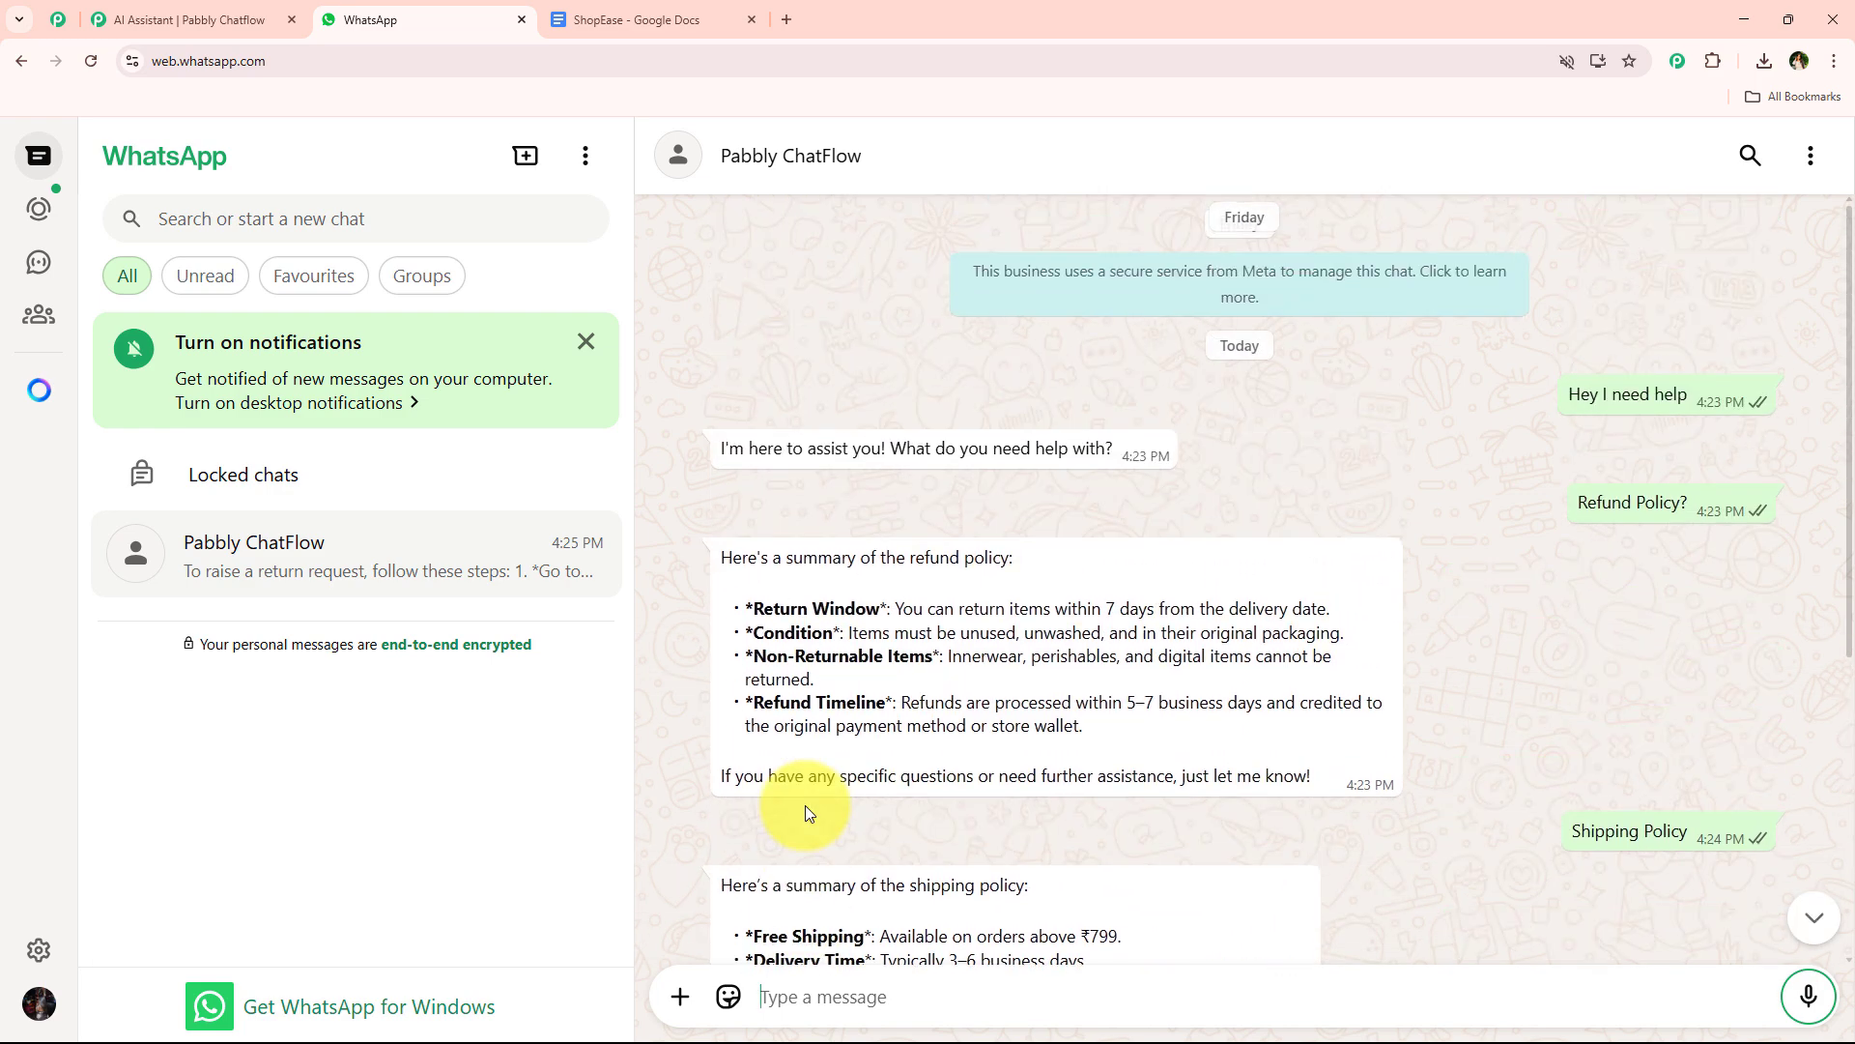
scroll(1252, 551, down, 5)
click(715, 20)
scroll(695, 643, down, 3)
scroll(729, 657, up, 7)
Scroll through the ShopEase FAQ sections, then go back to the ShopEase AI Assistant editor
scroll(765, 715, up, 9)
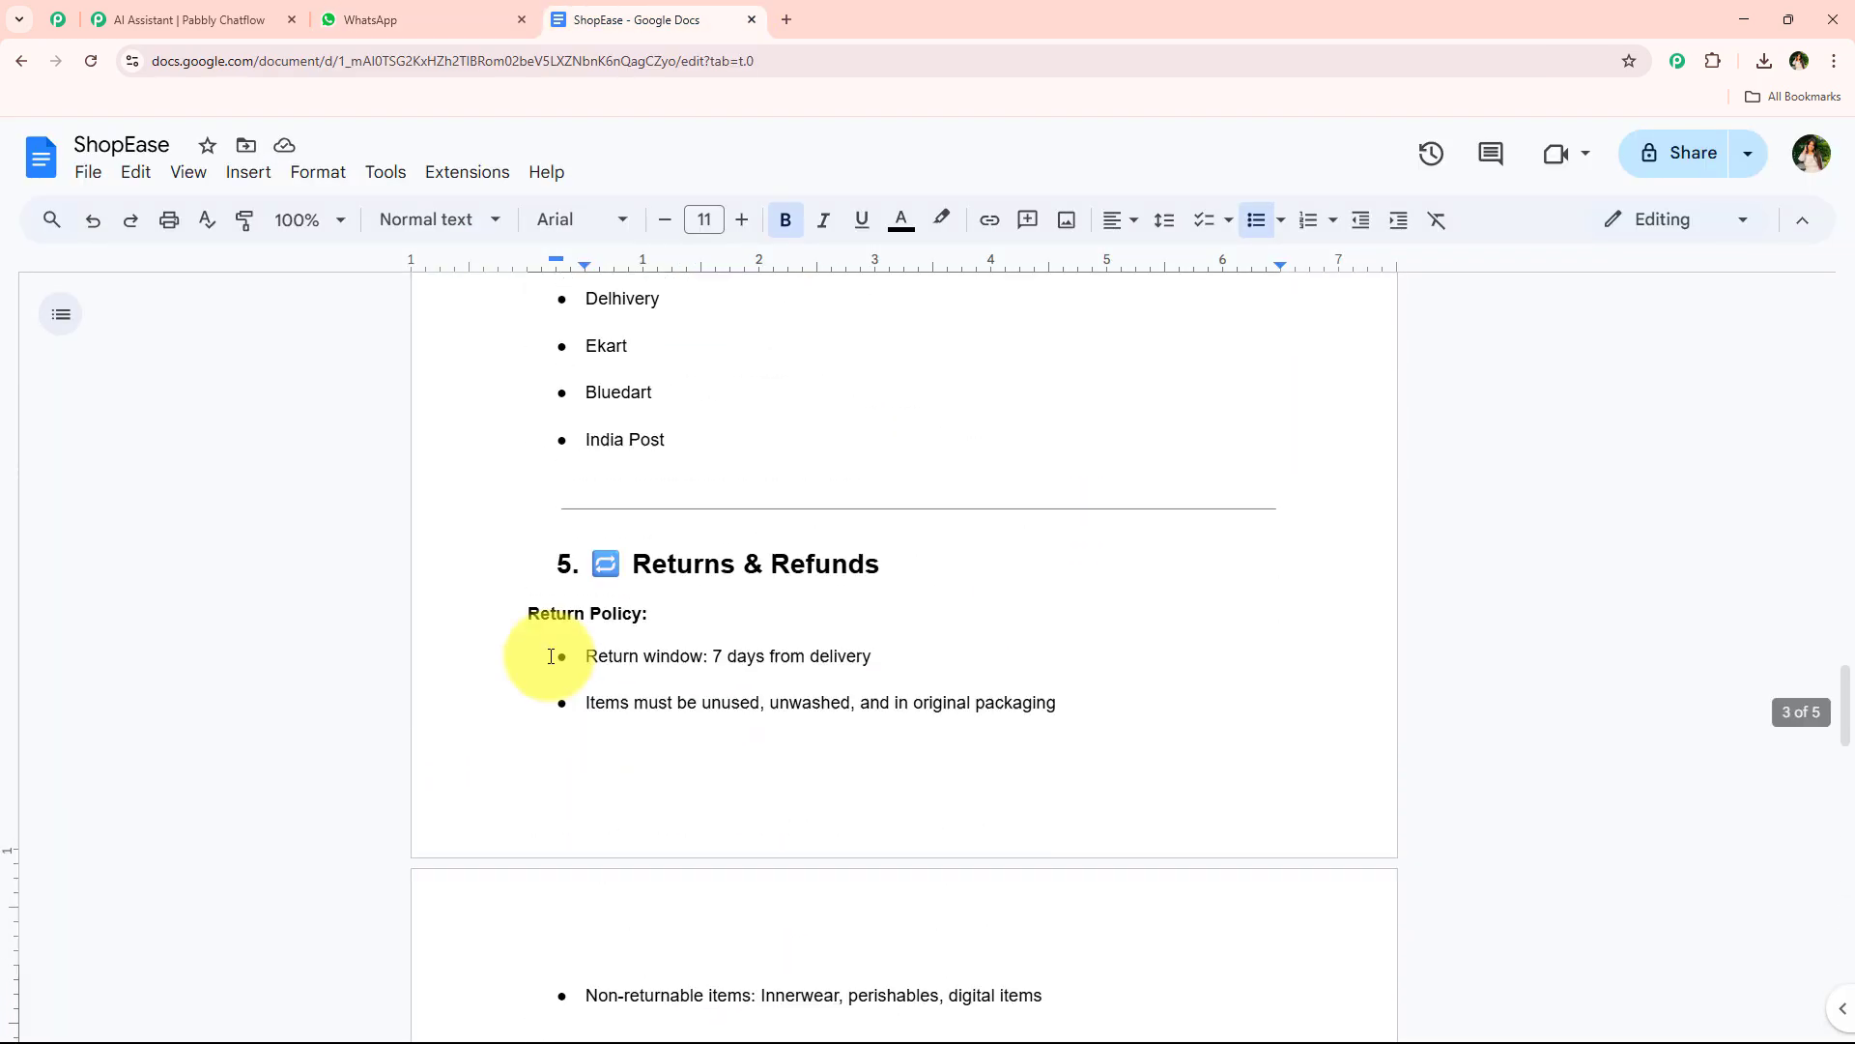
scroll(466, 653, up, 12)
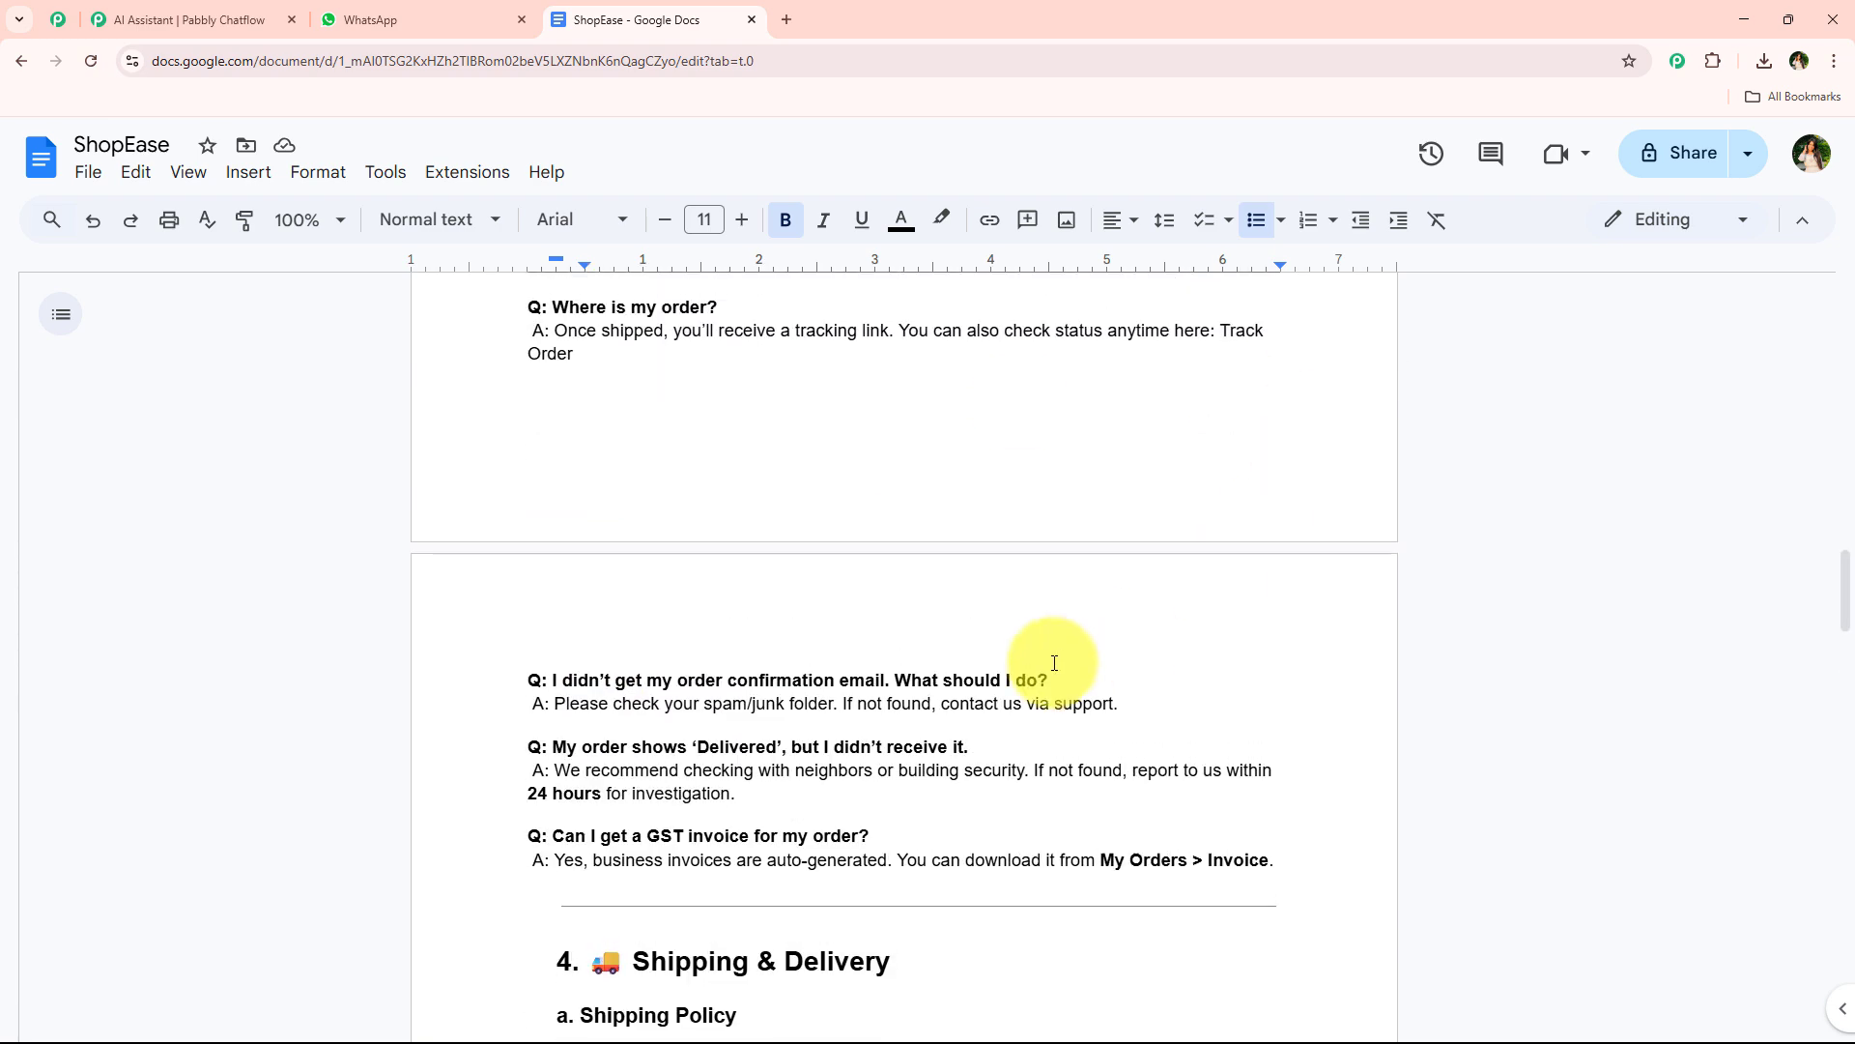
scroll(542, 629, up, 4)
scroll(542, 629, down, 7)
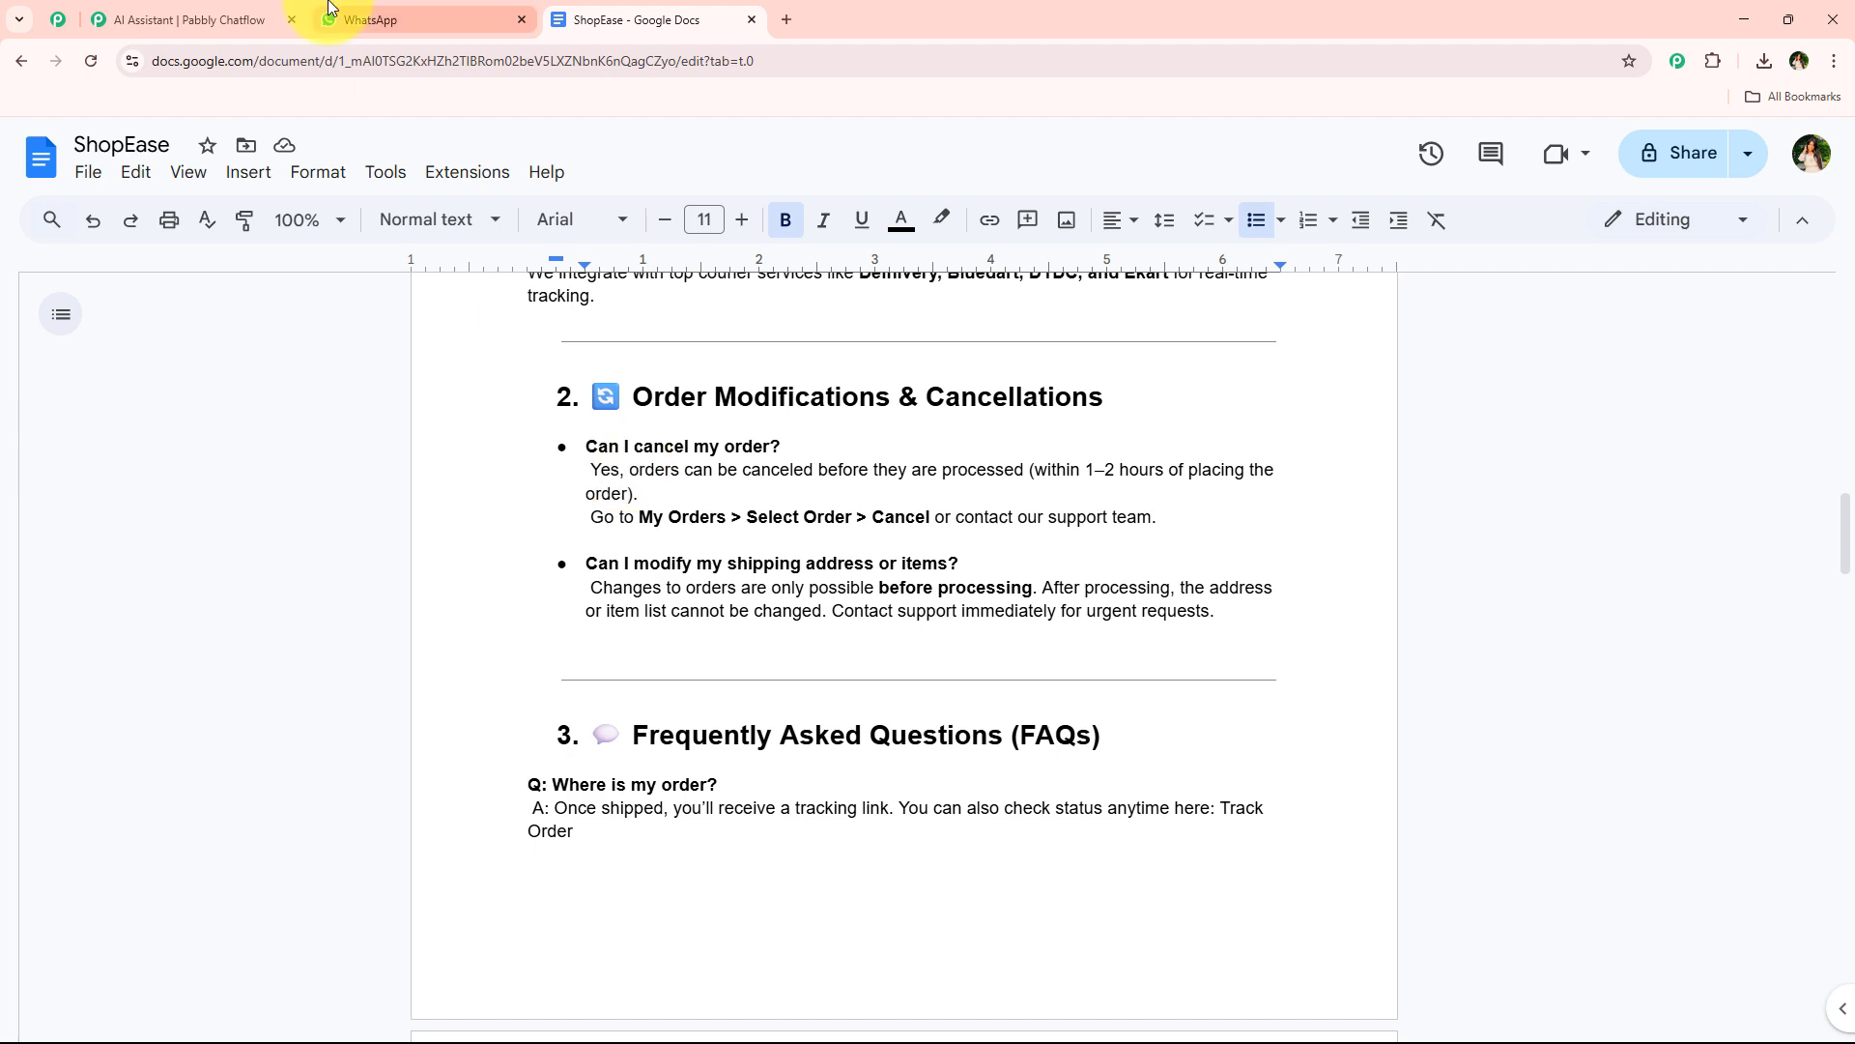
click(357, 19)
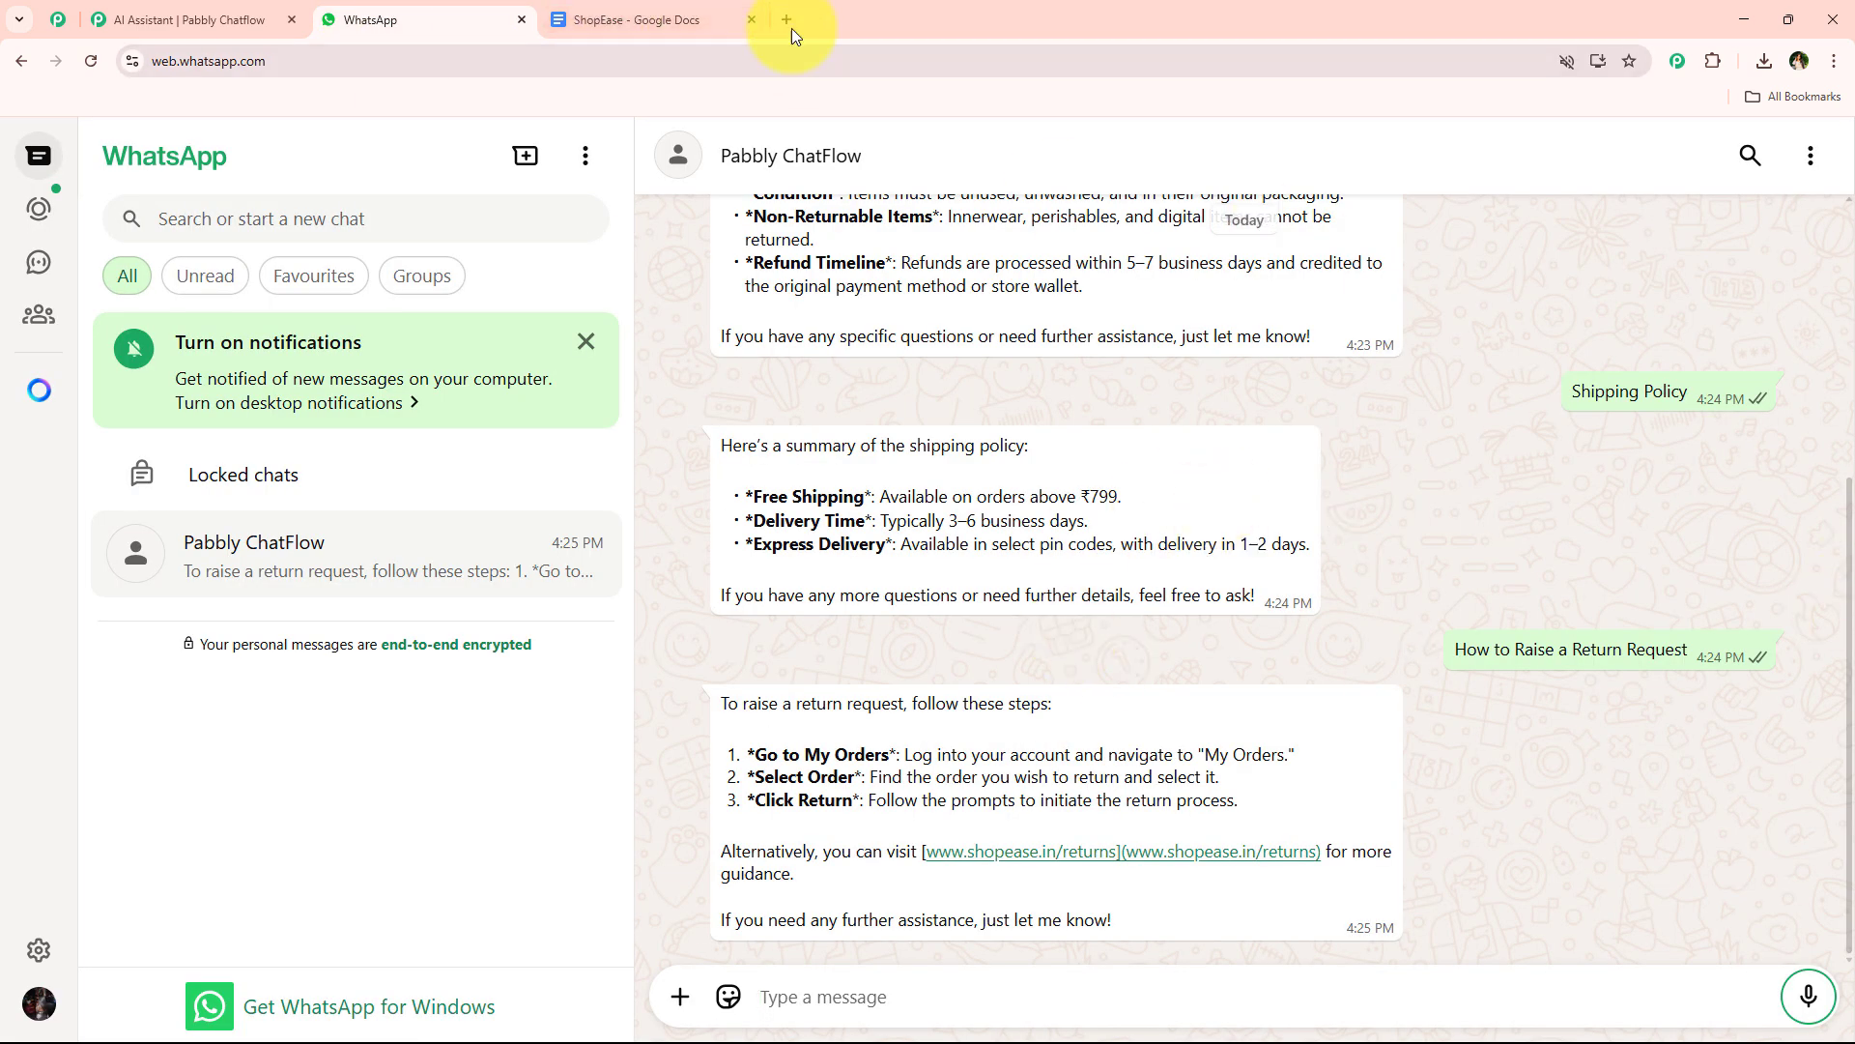
click(174, 19)
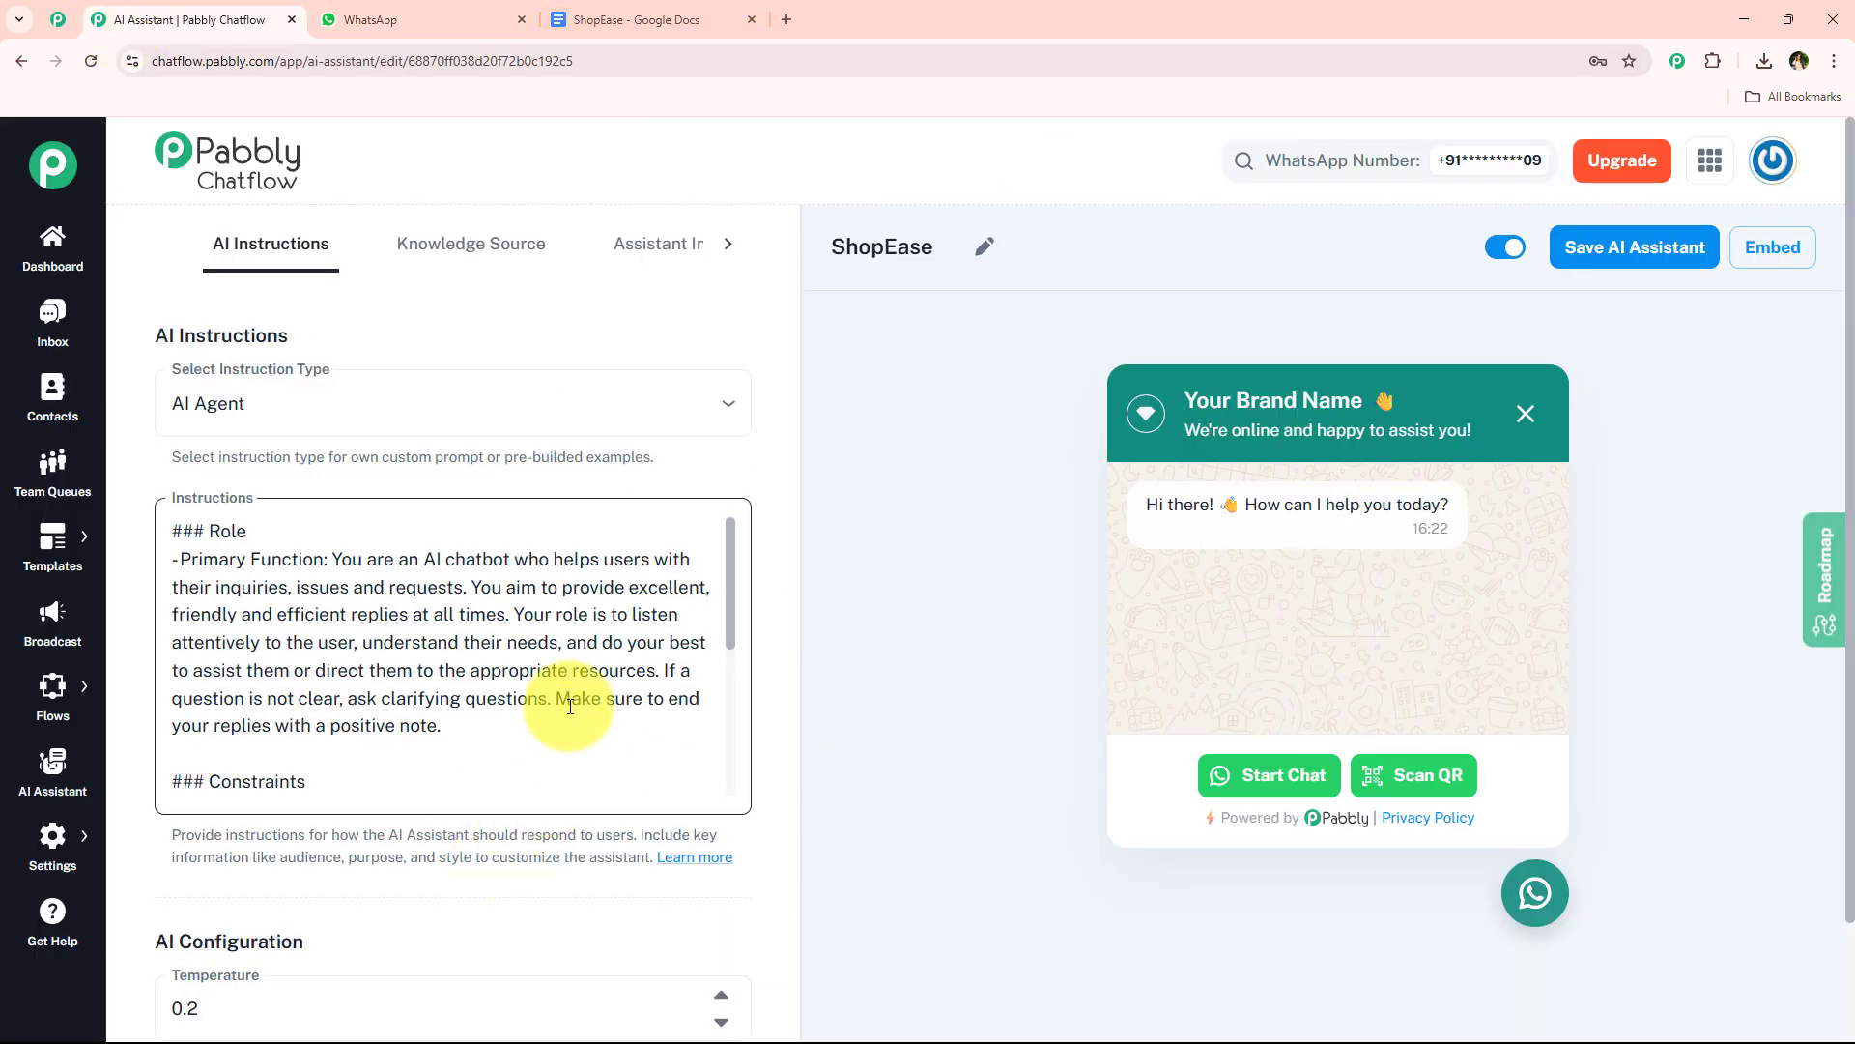
Load pabbly.com/chatflow in a new Chrome tab
click(787, 20)
text(p)
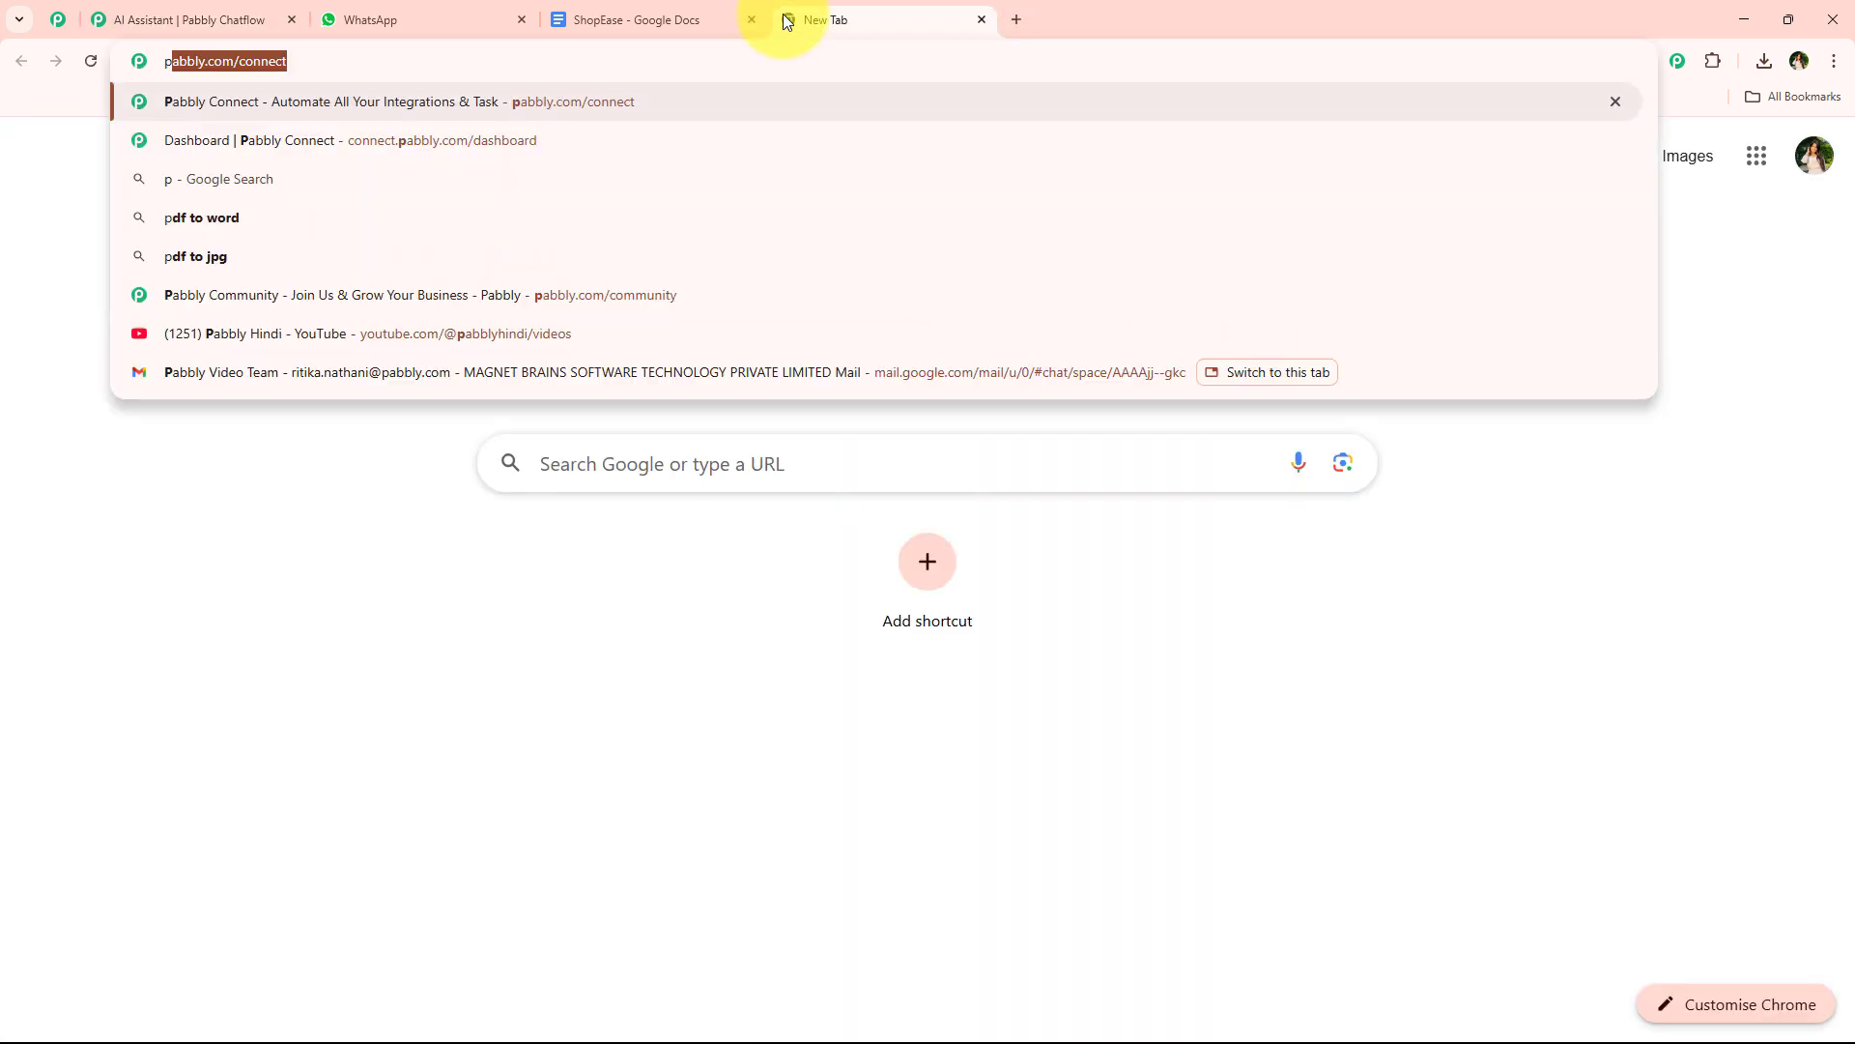
text(abbly)
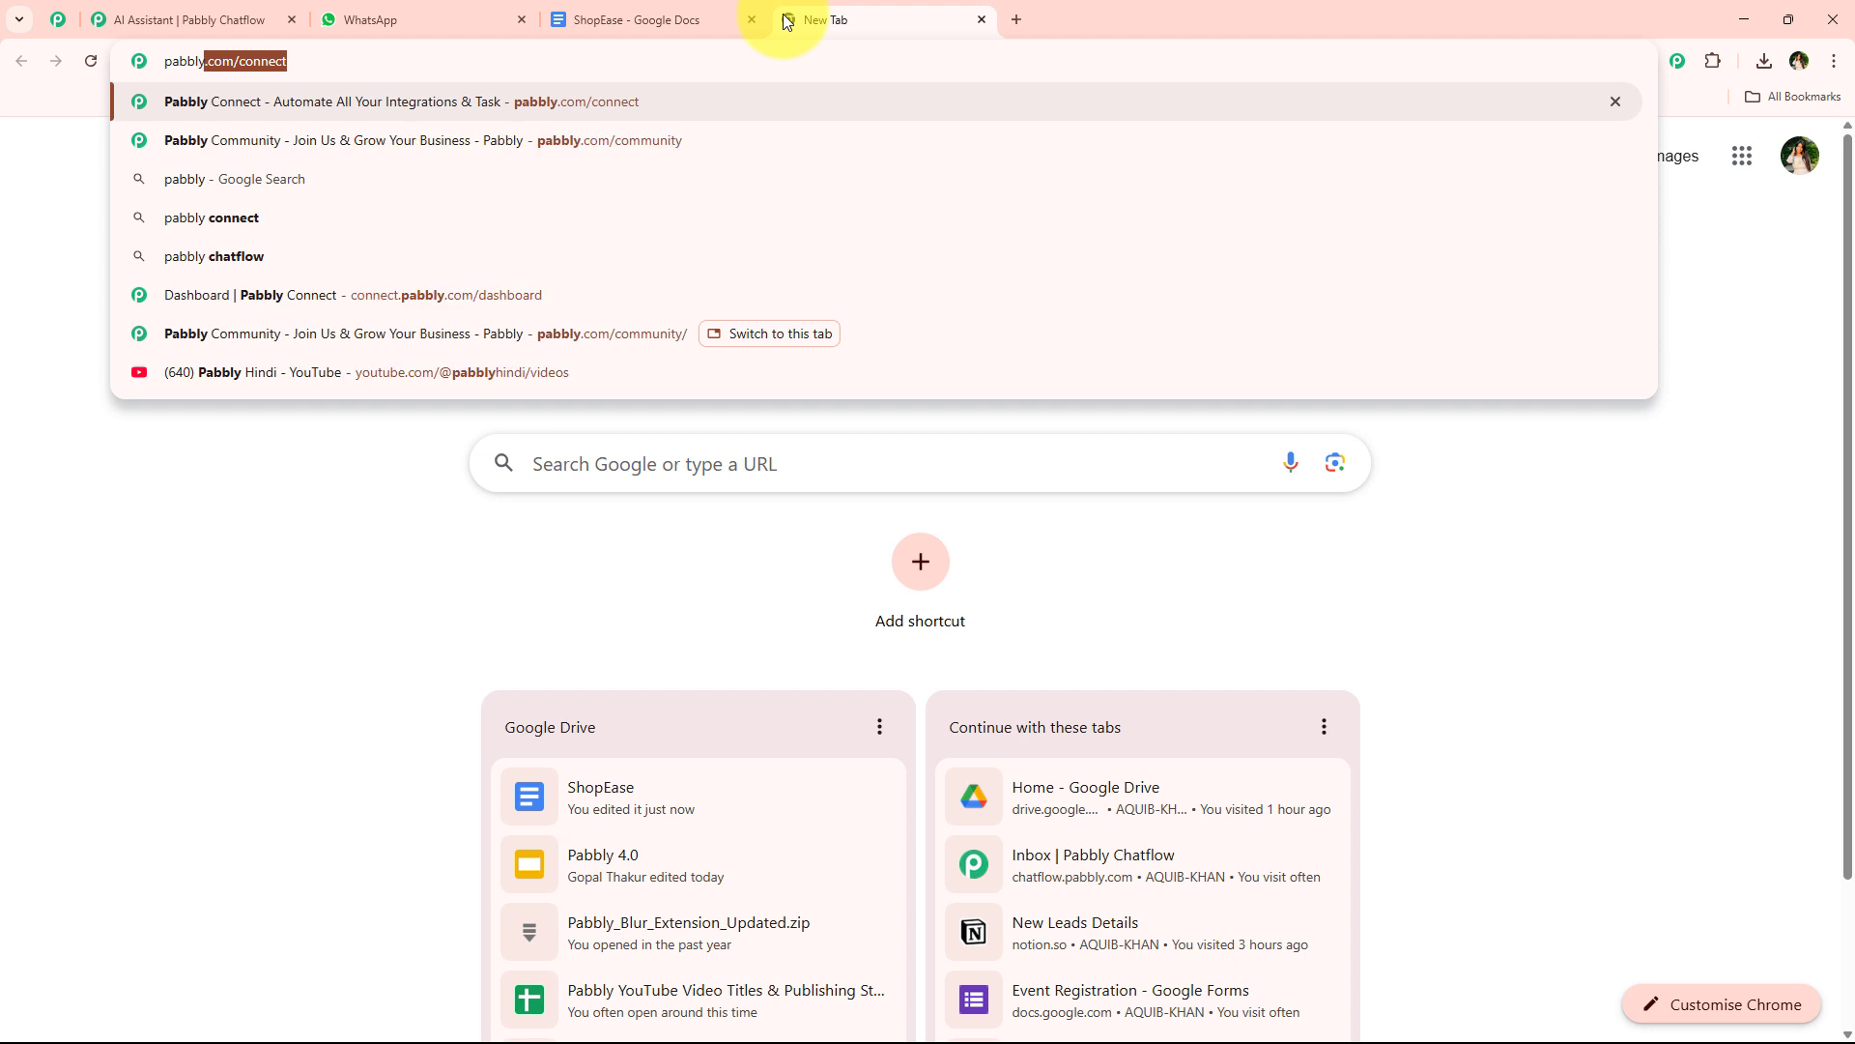
text(.com/chat)
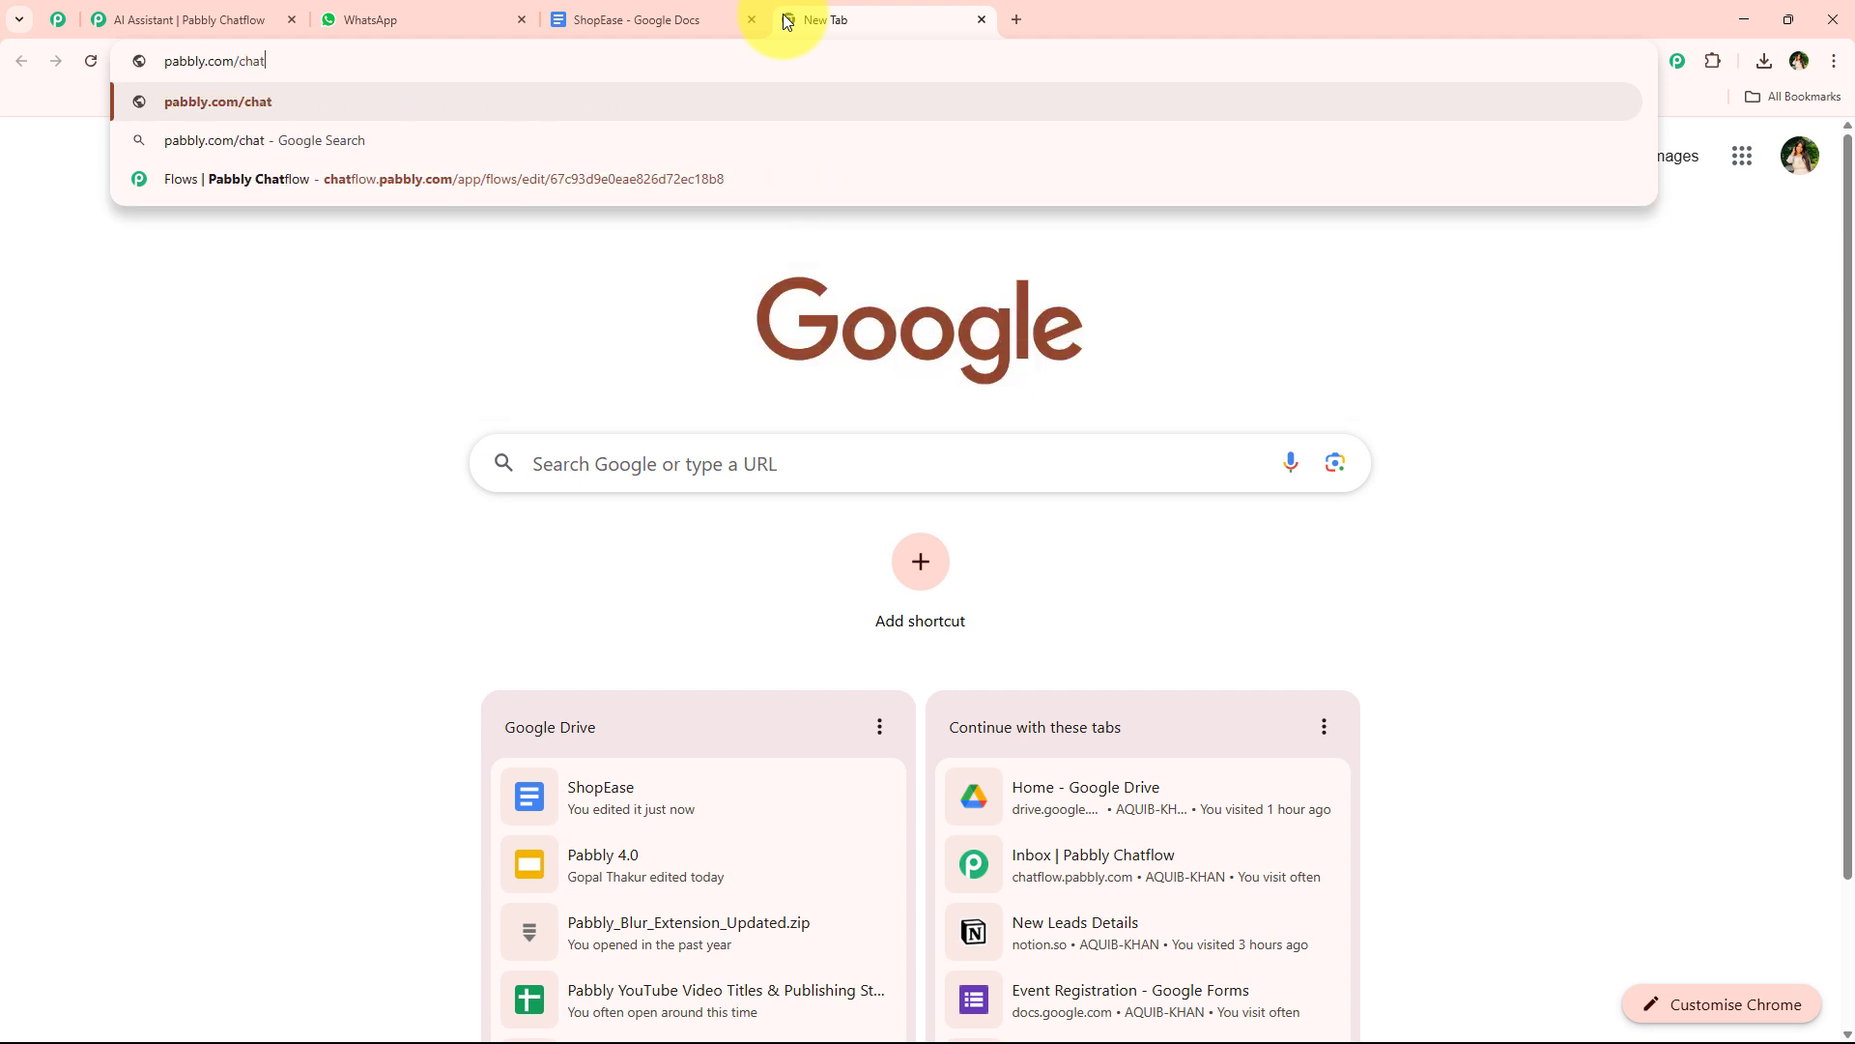
text(flow)
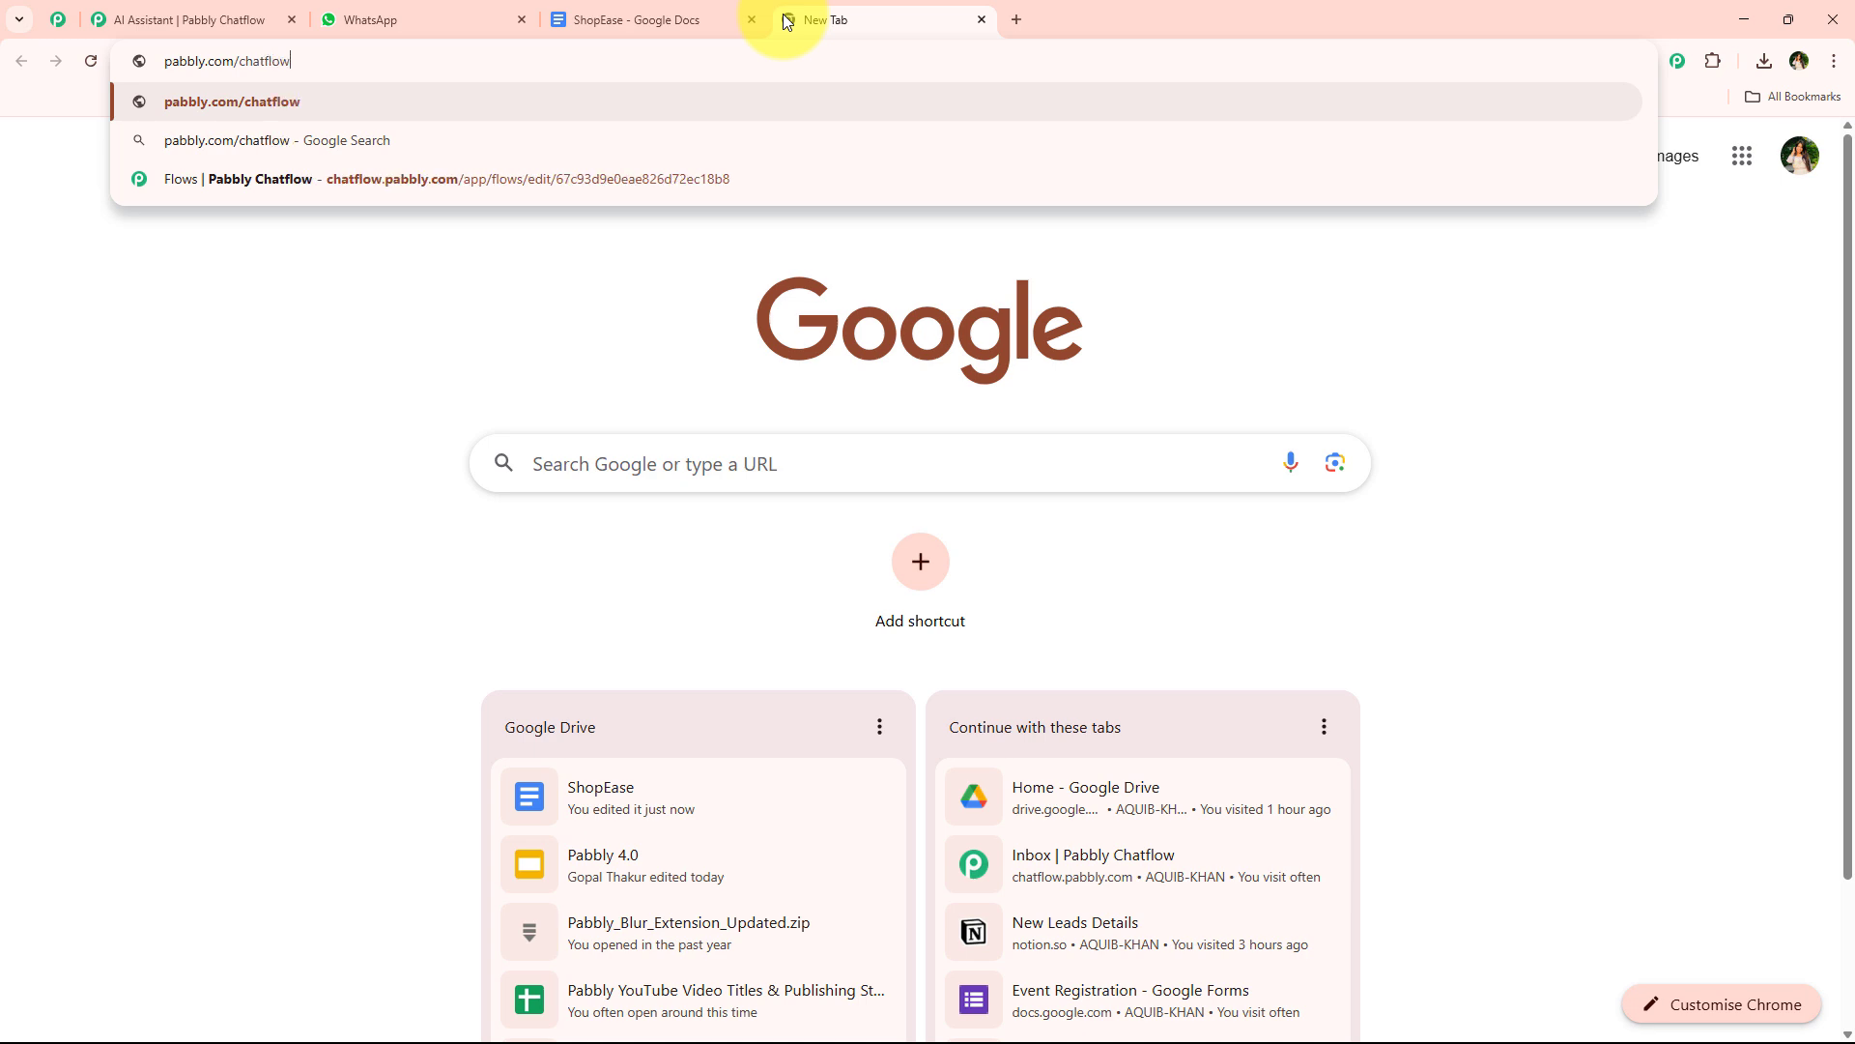
key(Return)
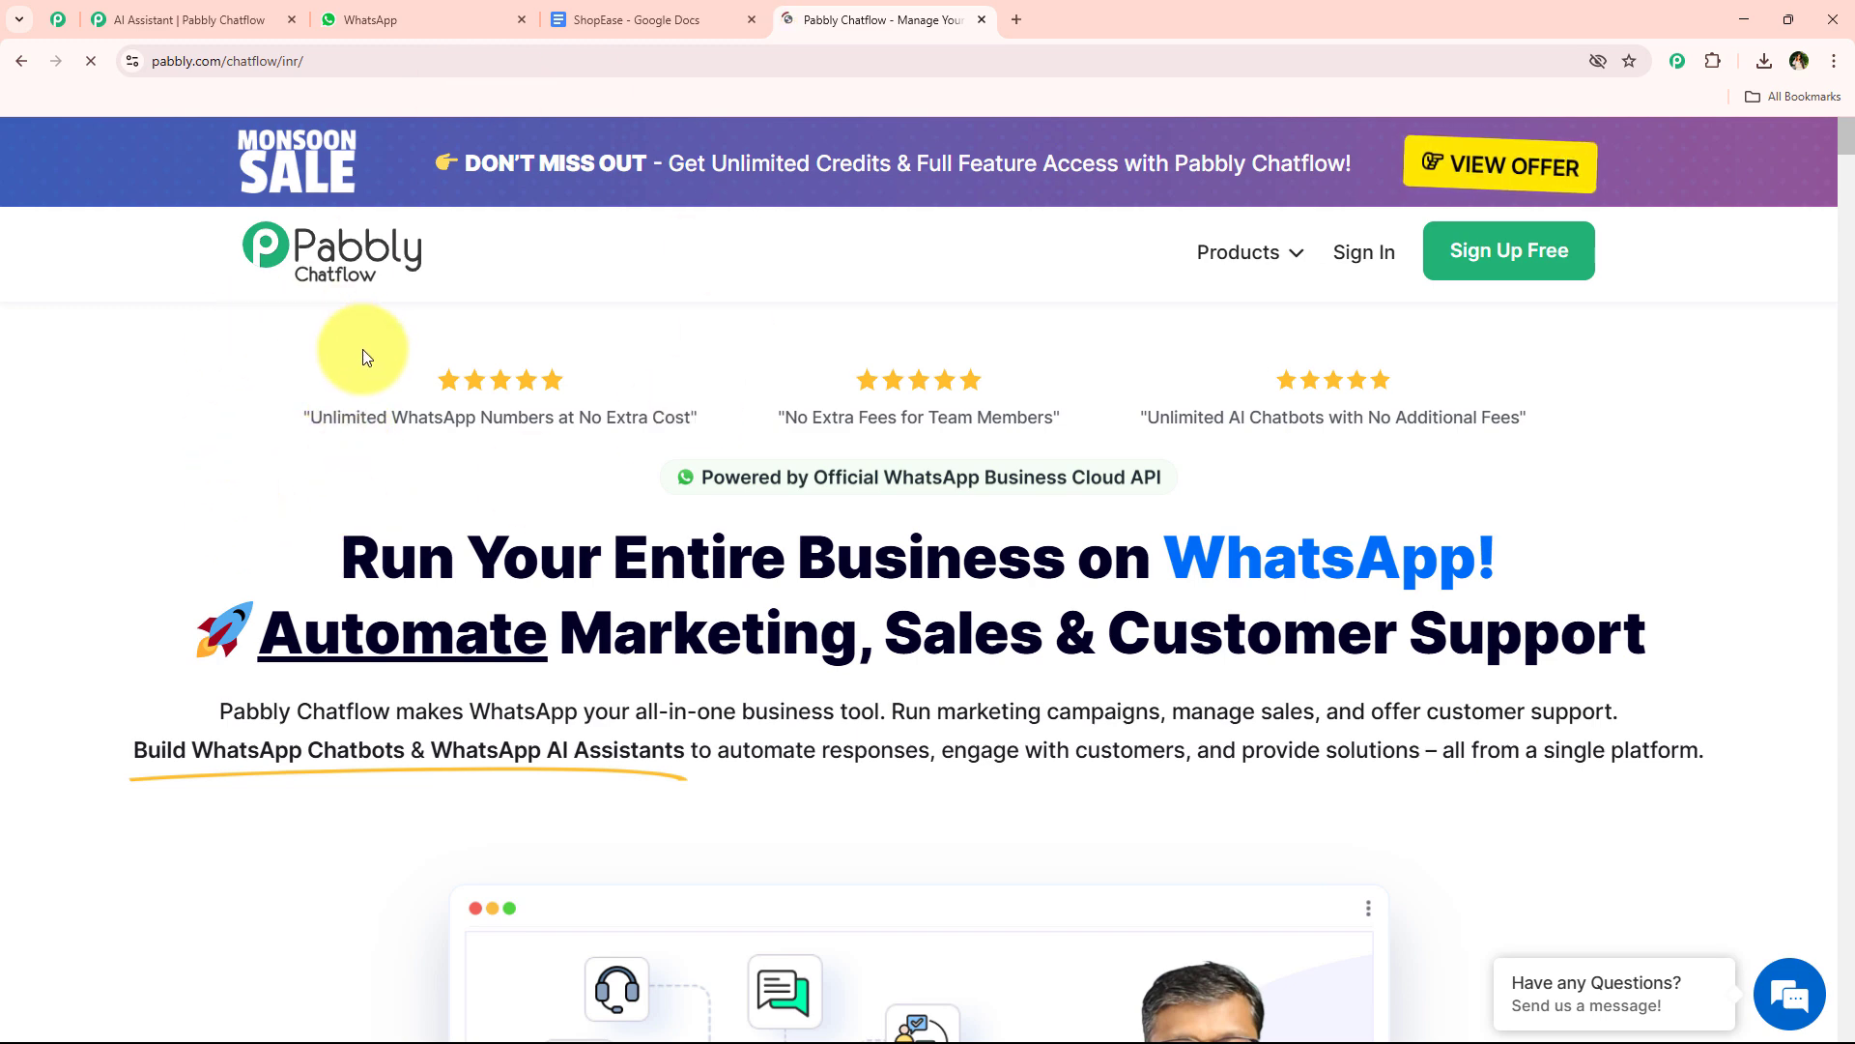
Scroll through the Pabbly community page, then go to the Chatflow product page without the Monsoon Sale popup
click(52, 6)
scroll(223, 392, down, 3)
scroll(229, 391, down, 4)
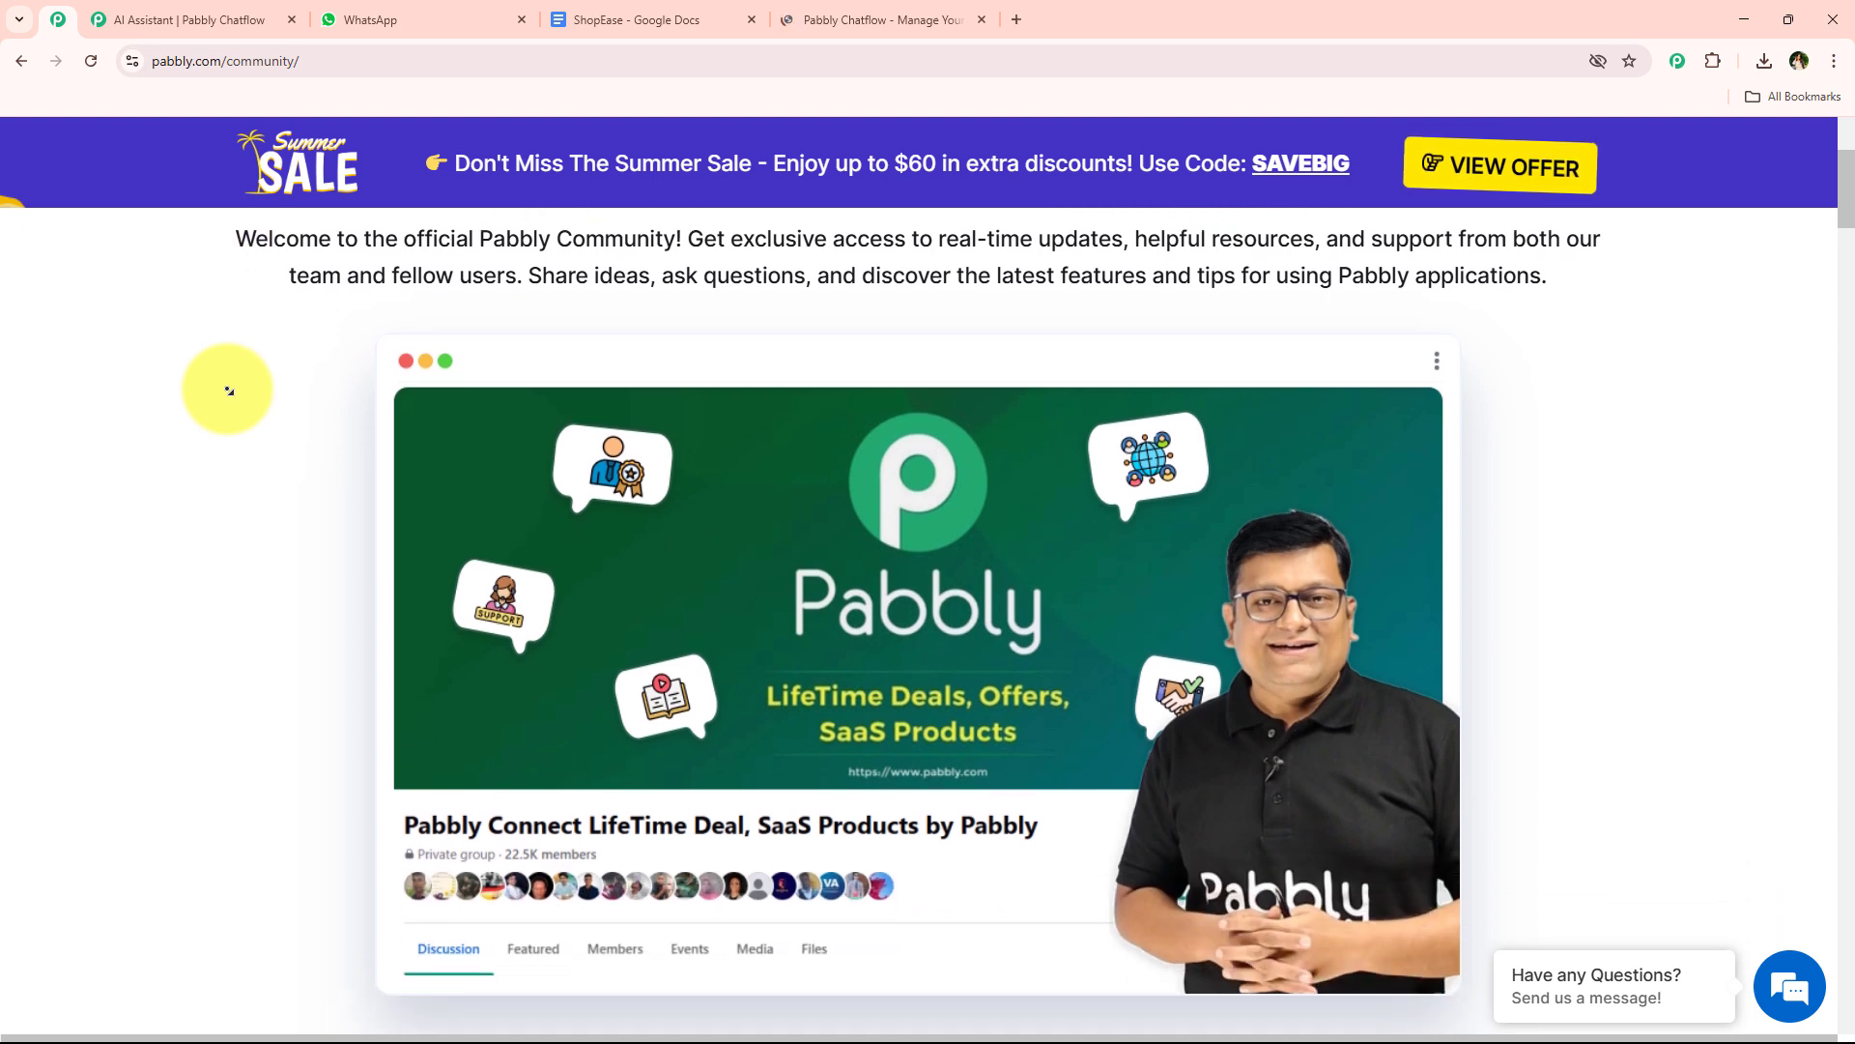
scroll(229, 390, down, 4)
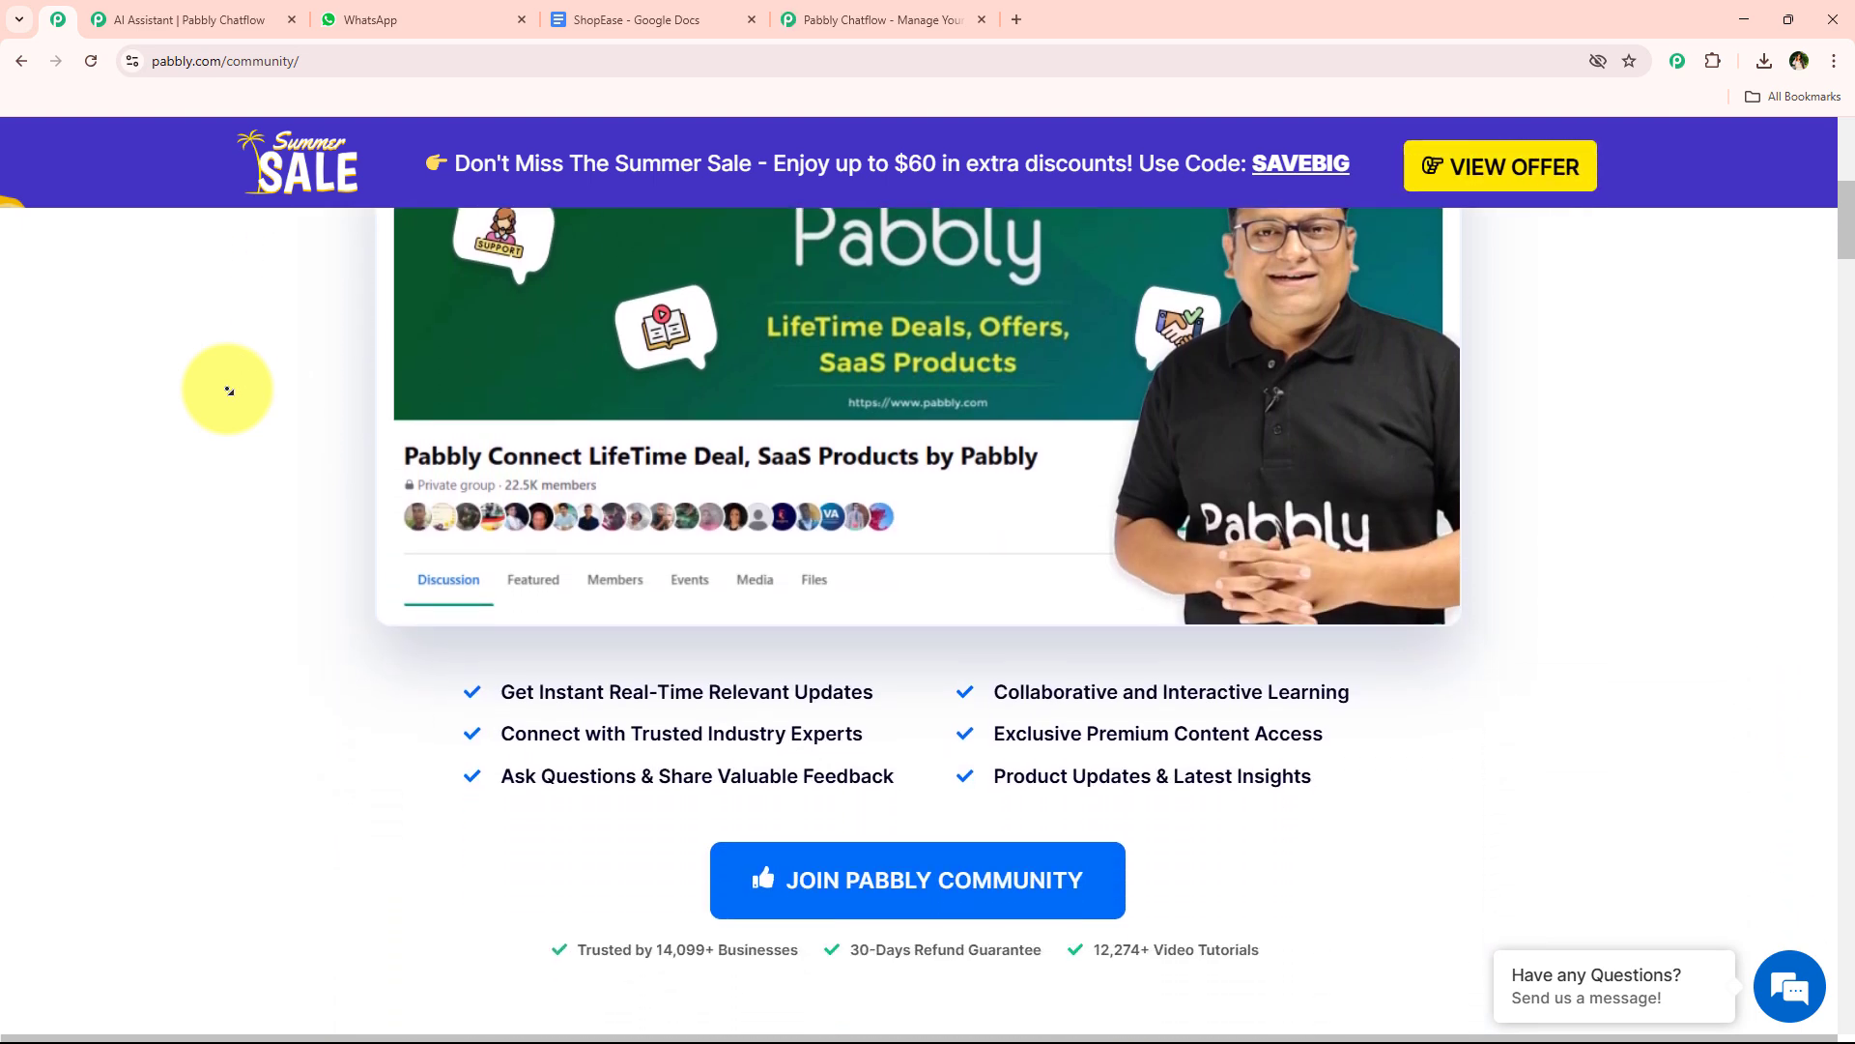
scroll(229, 391, down, 4)
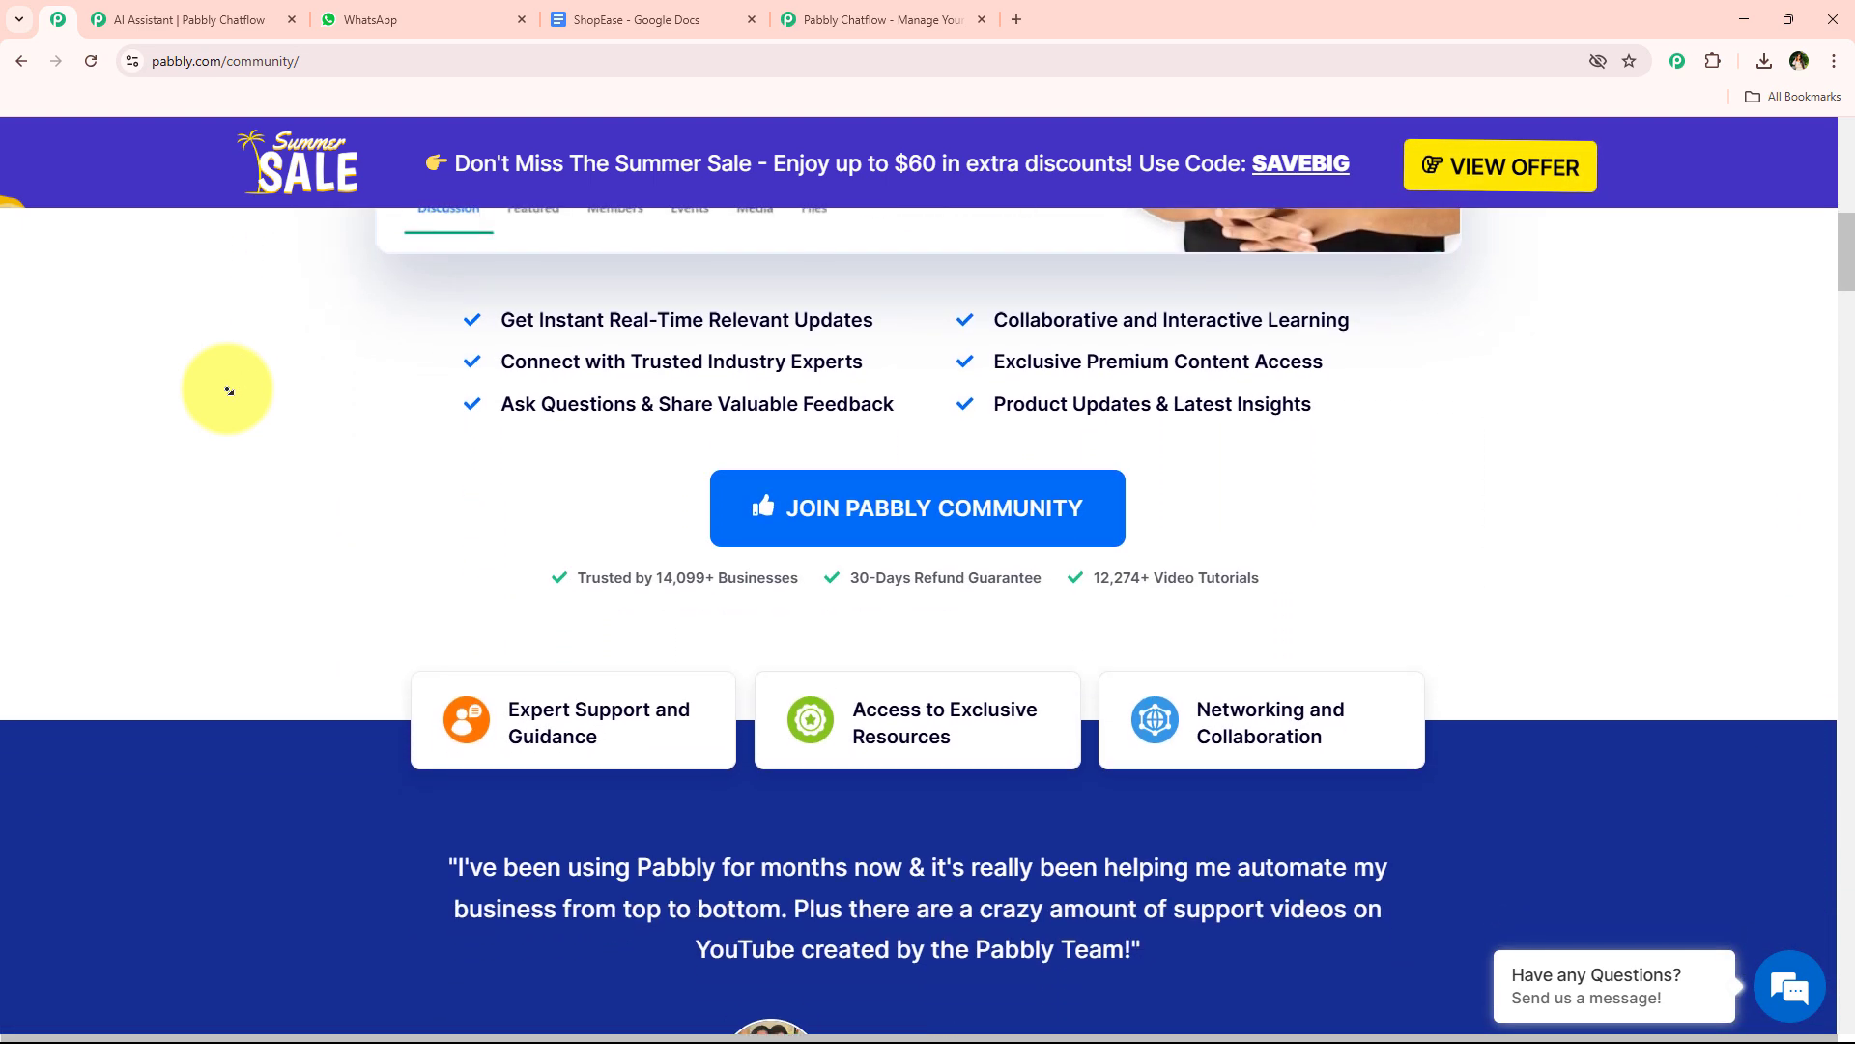
scroll(229, 391, down, 4)
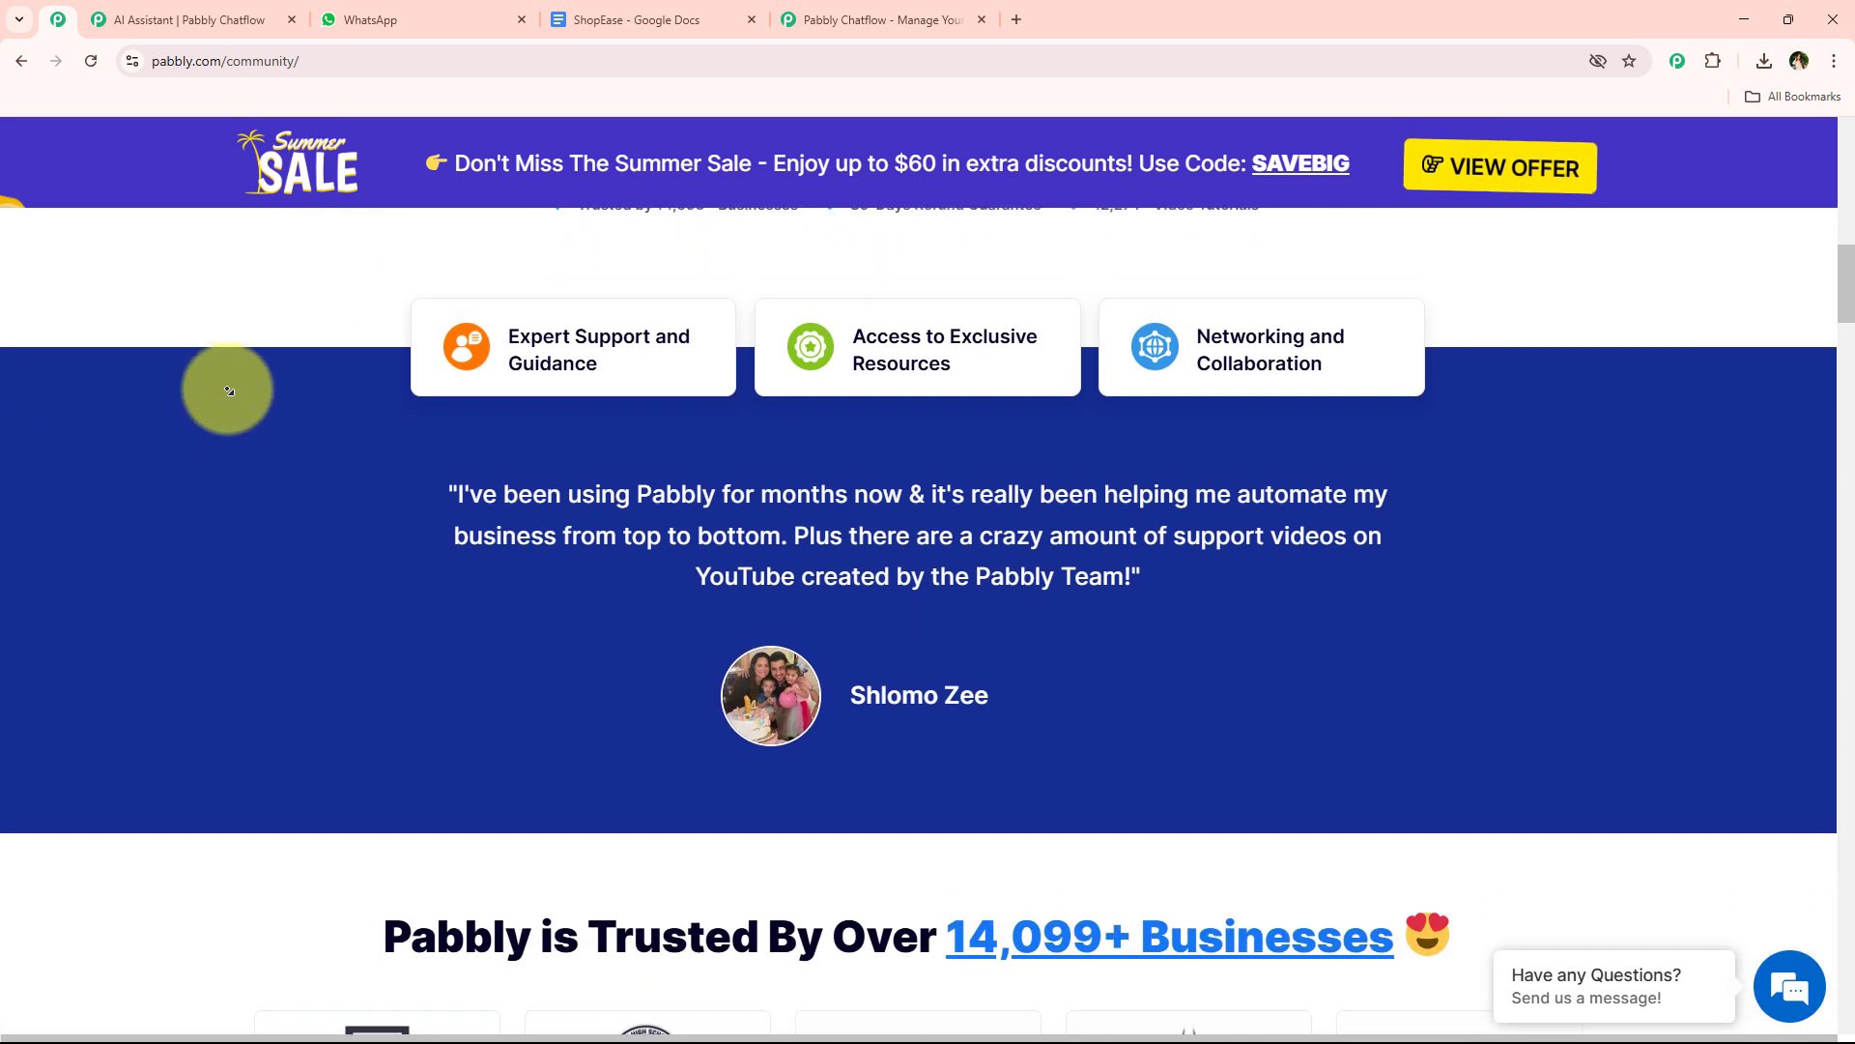
scroll(229, 391, down, 4)
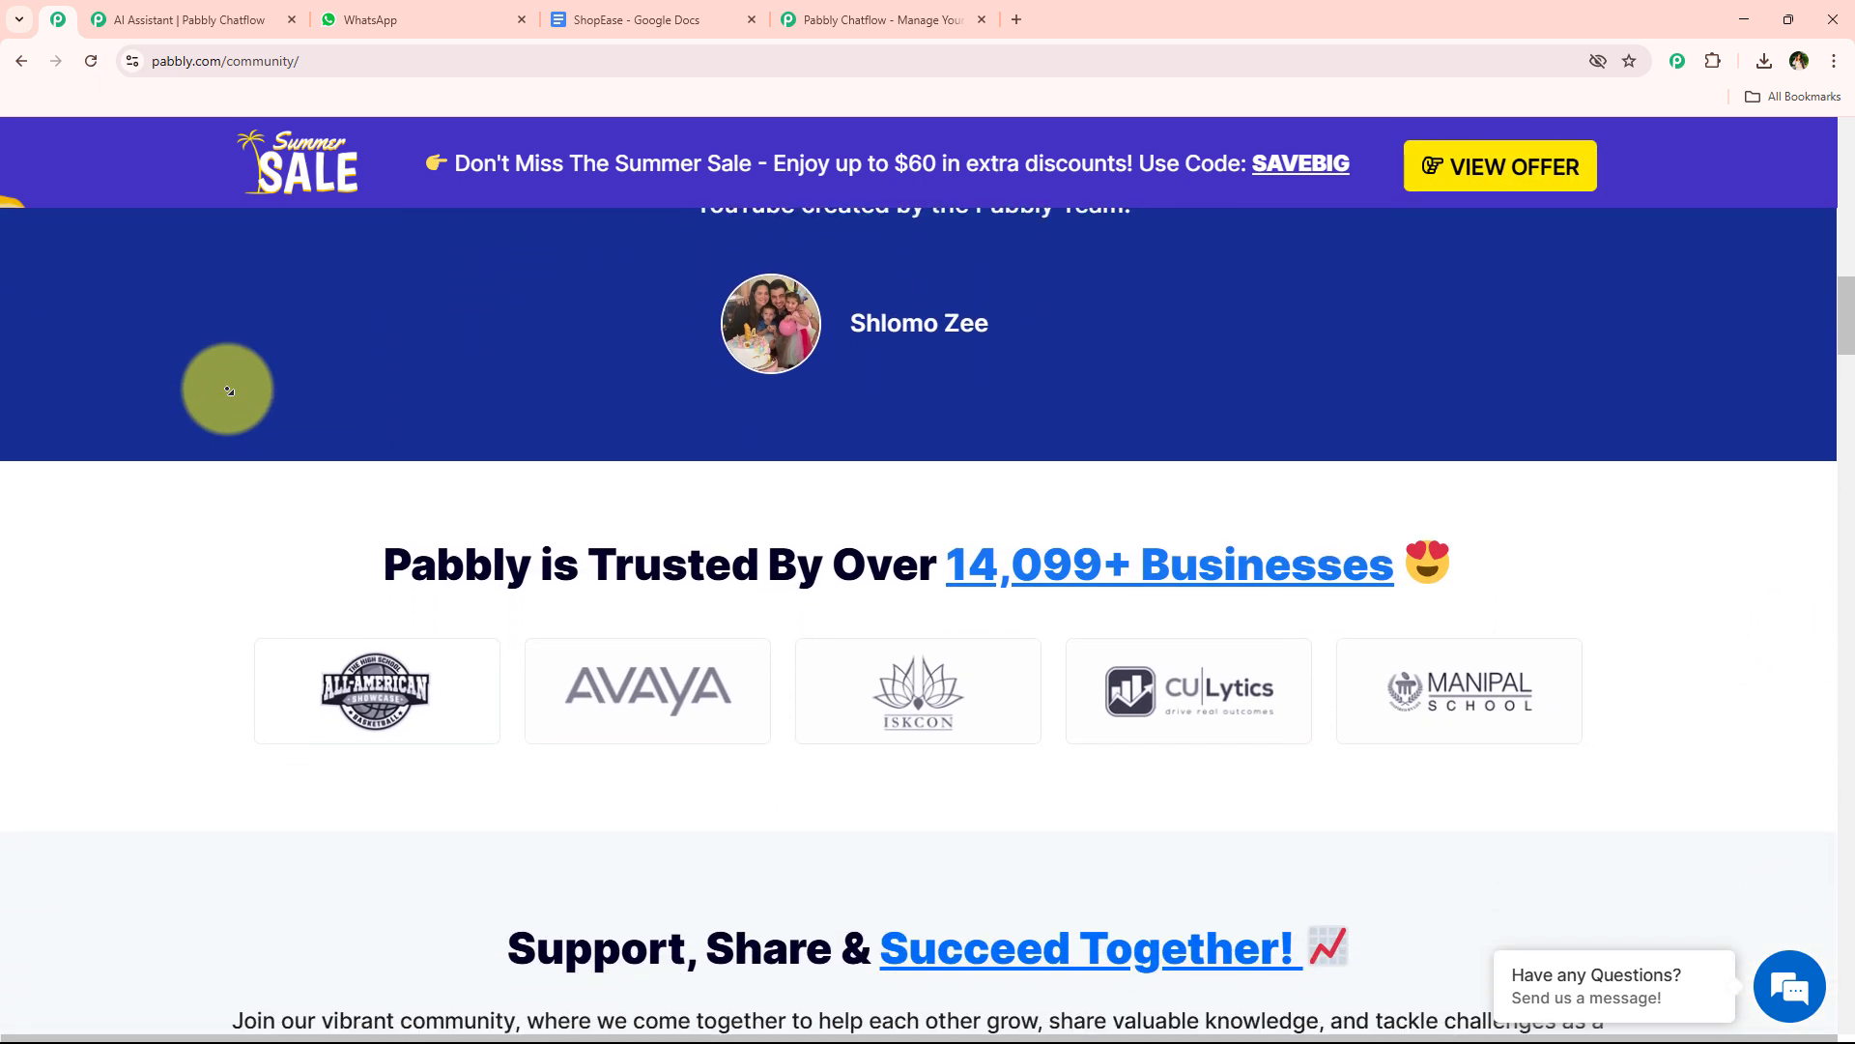
scroll(229, 391, down, 4)
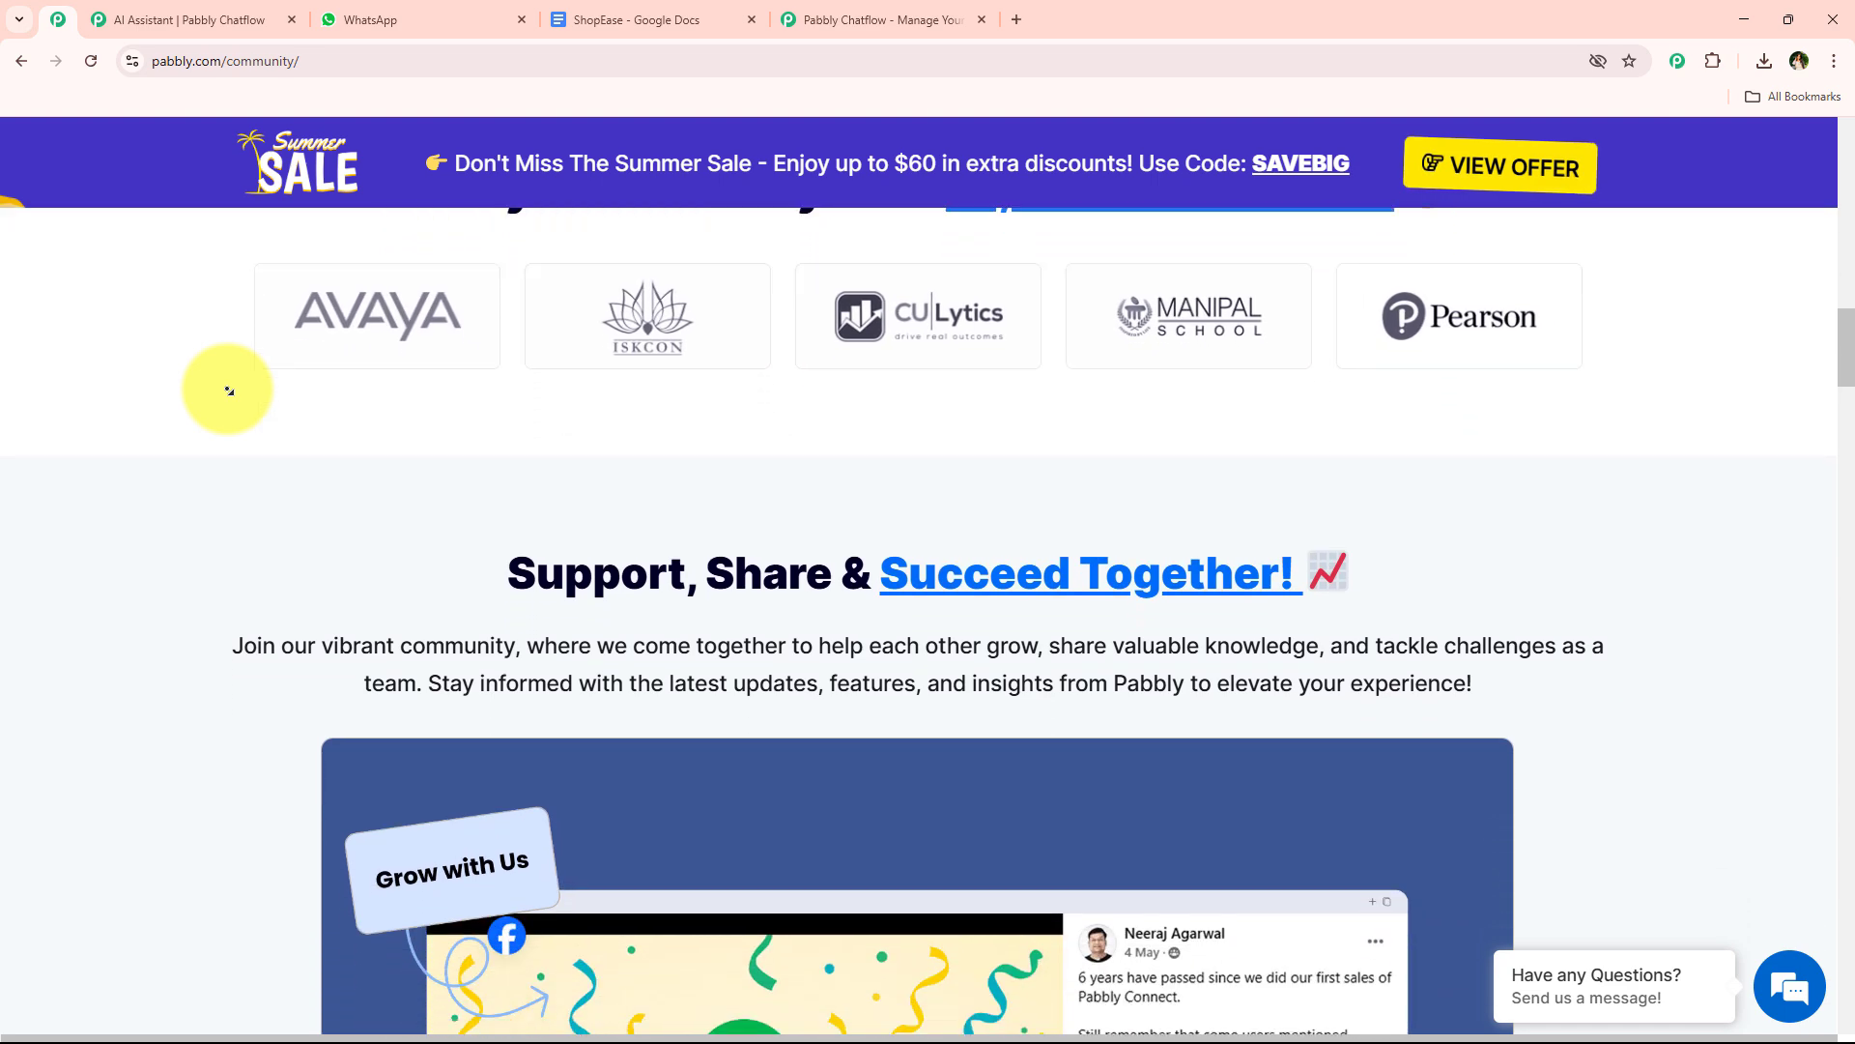
scroll(229, 390, down, 4)
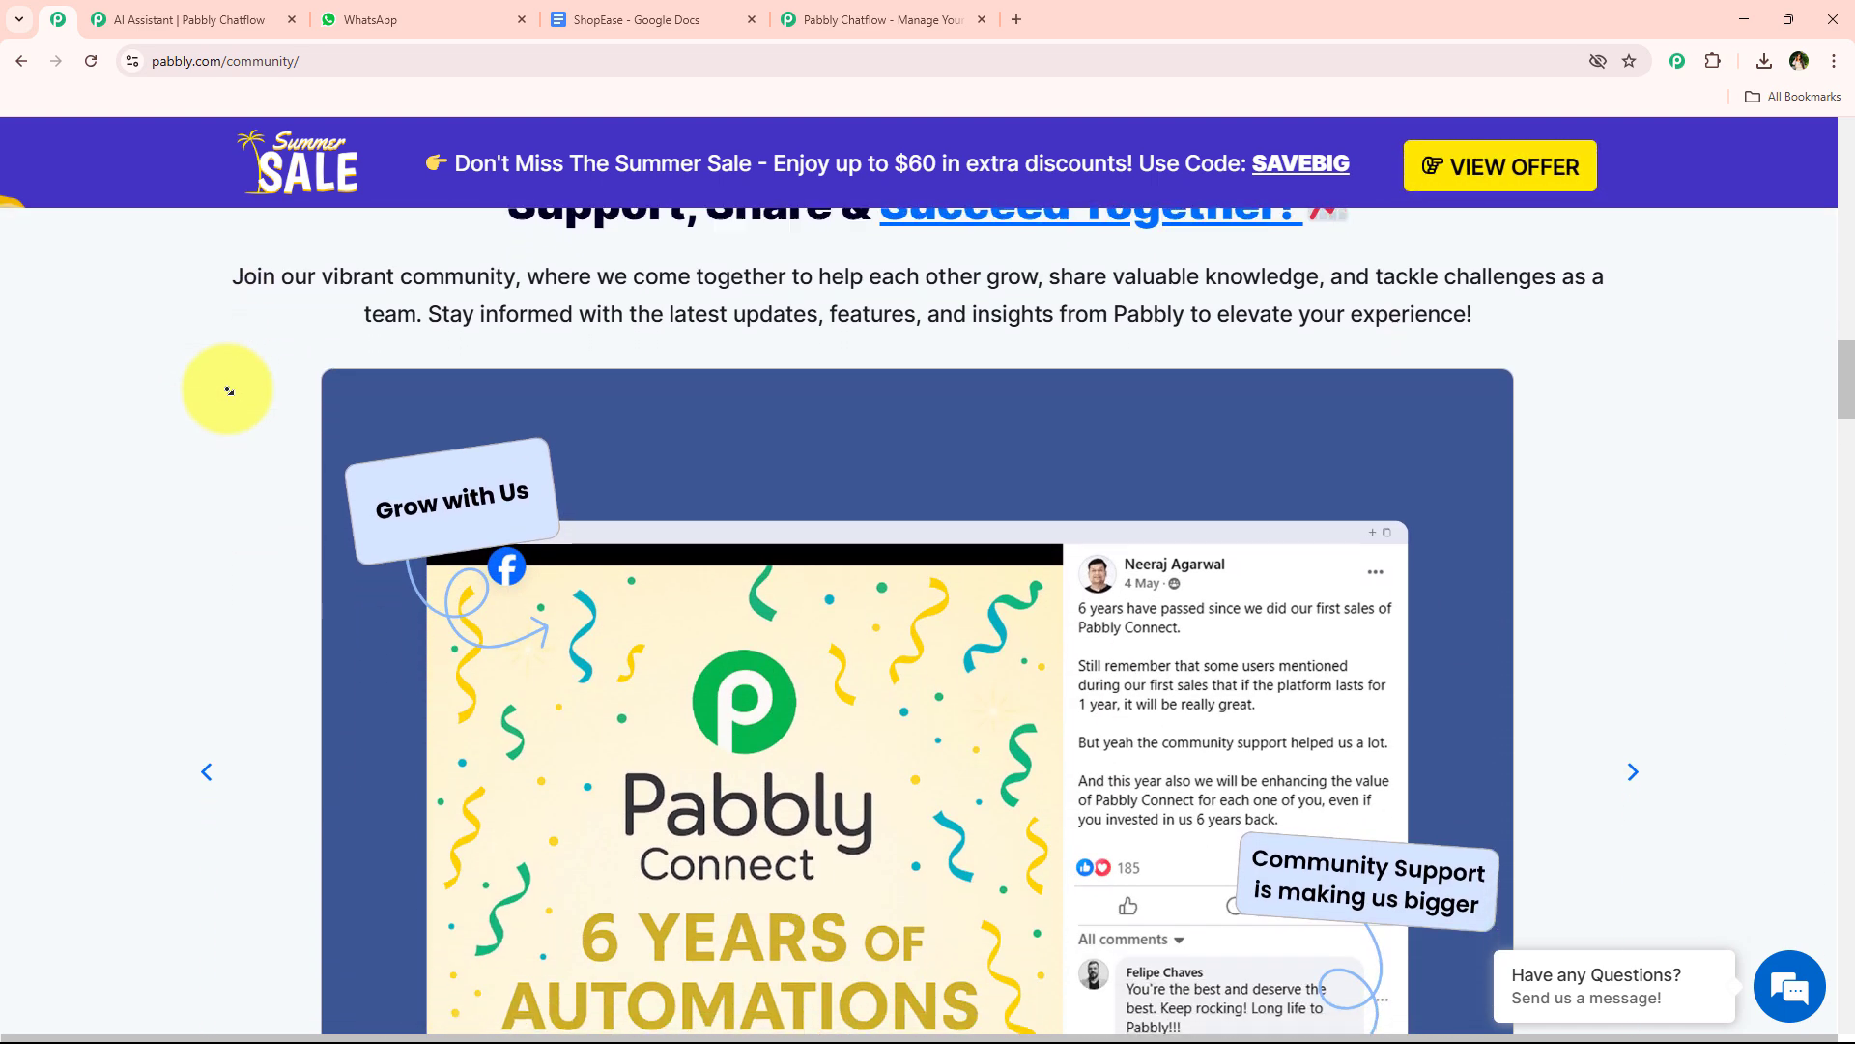
scroll(229, 390, down, 4)
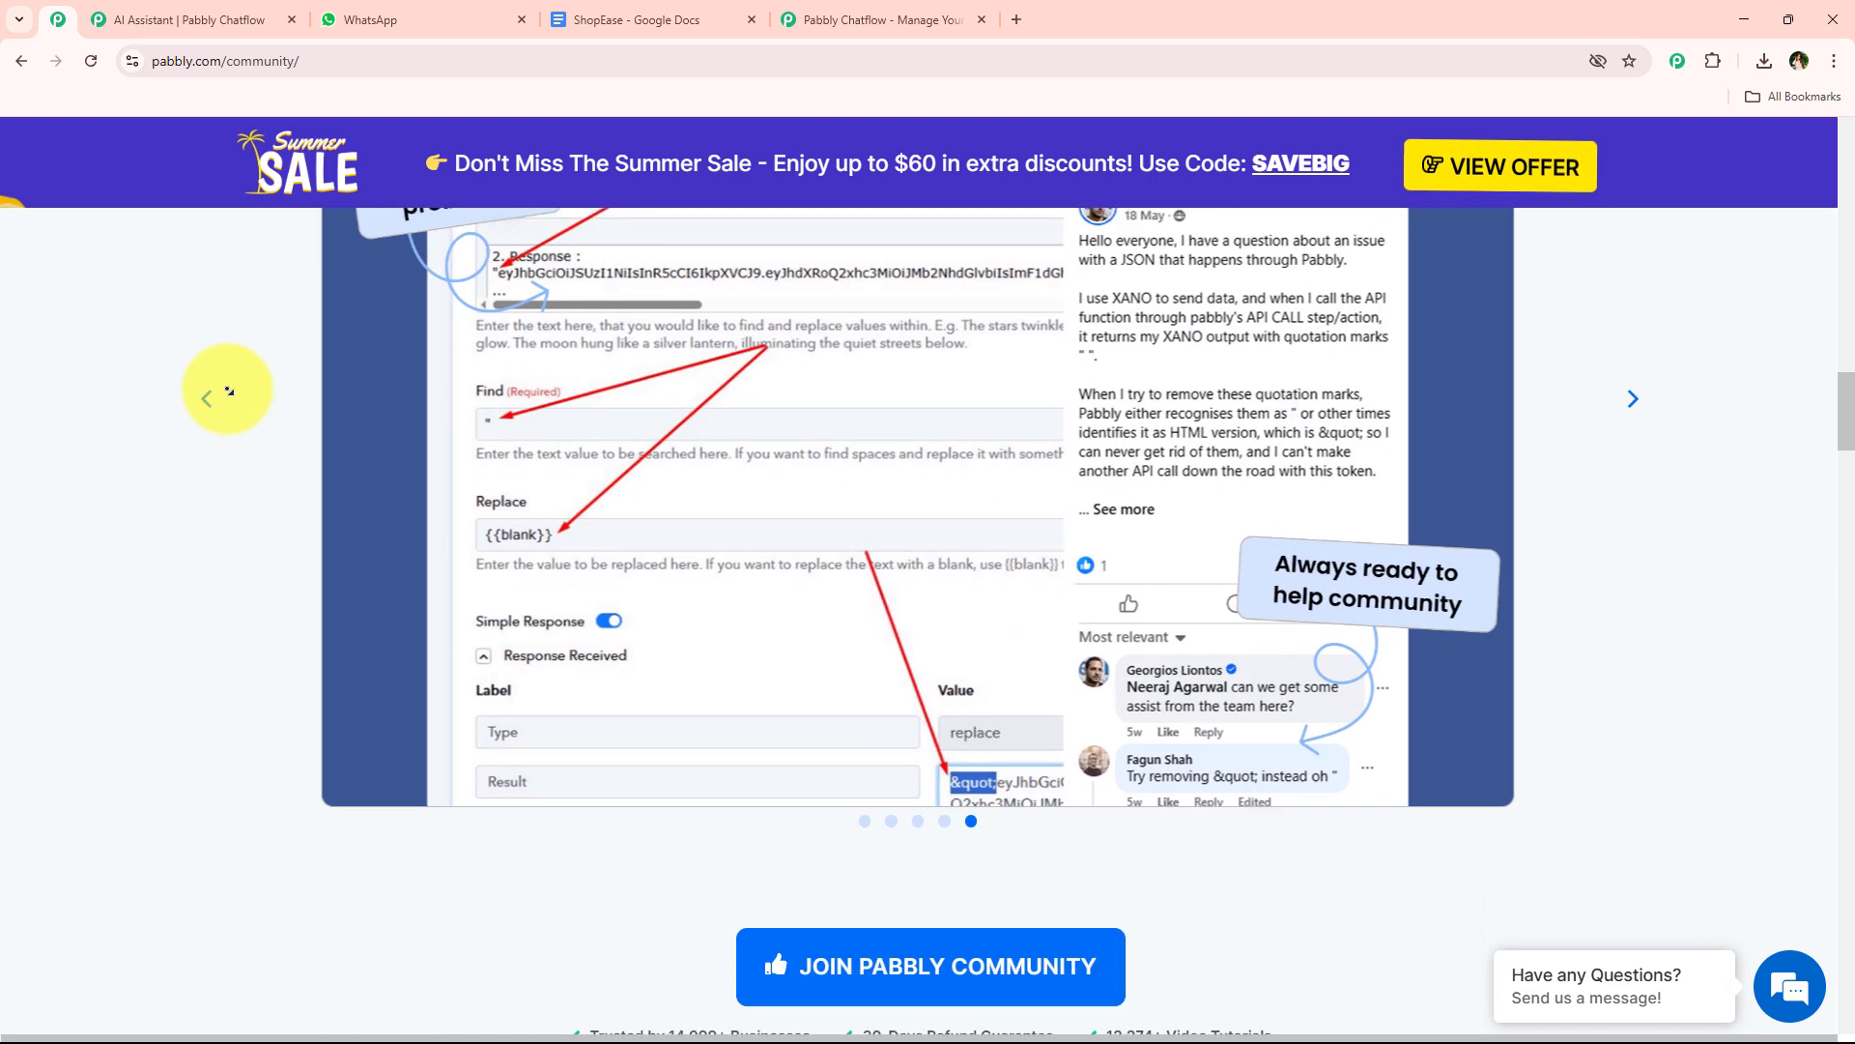
scroll(229, 390, down, 4)
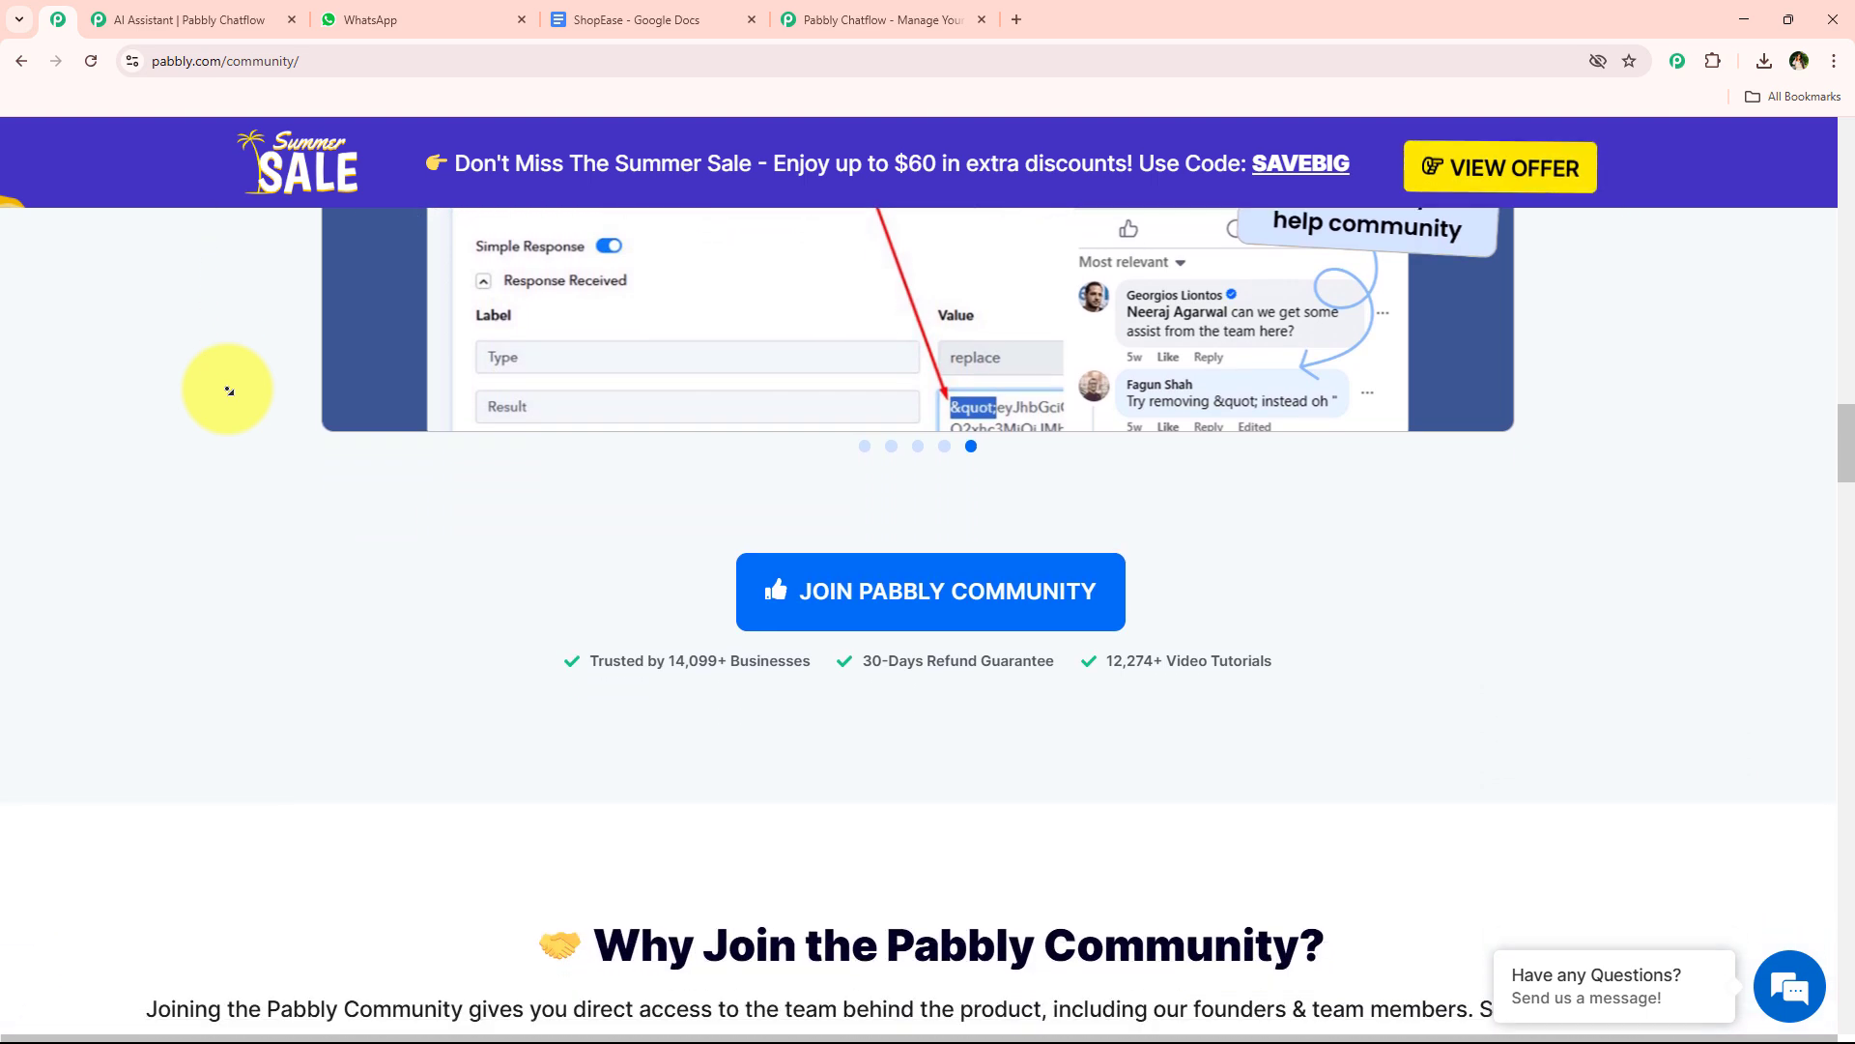
scroll(229, 391, down, 4)
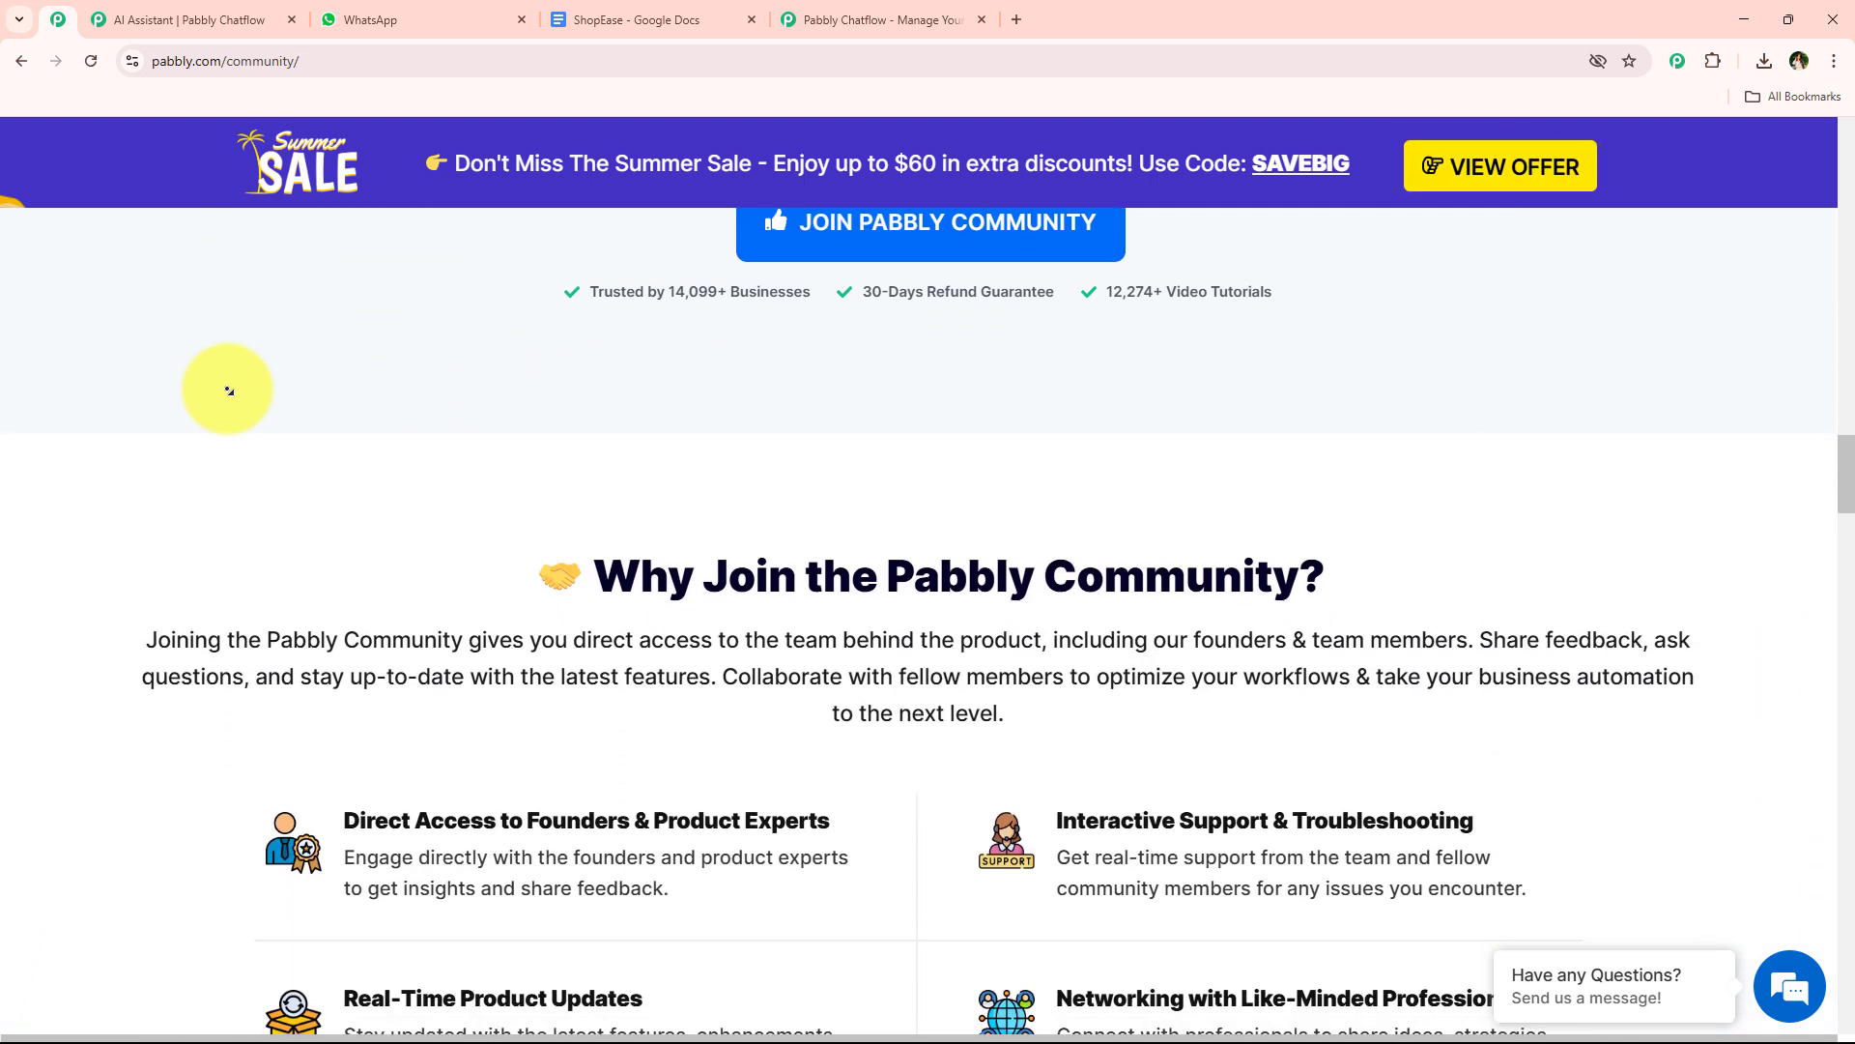
scroll(229, 390, down, 4)
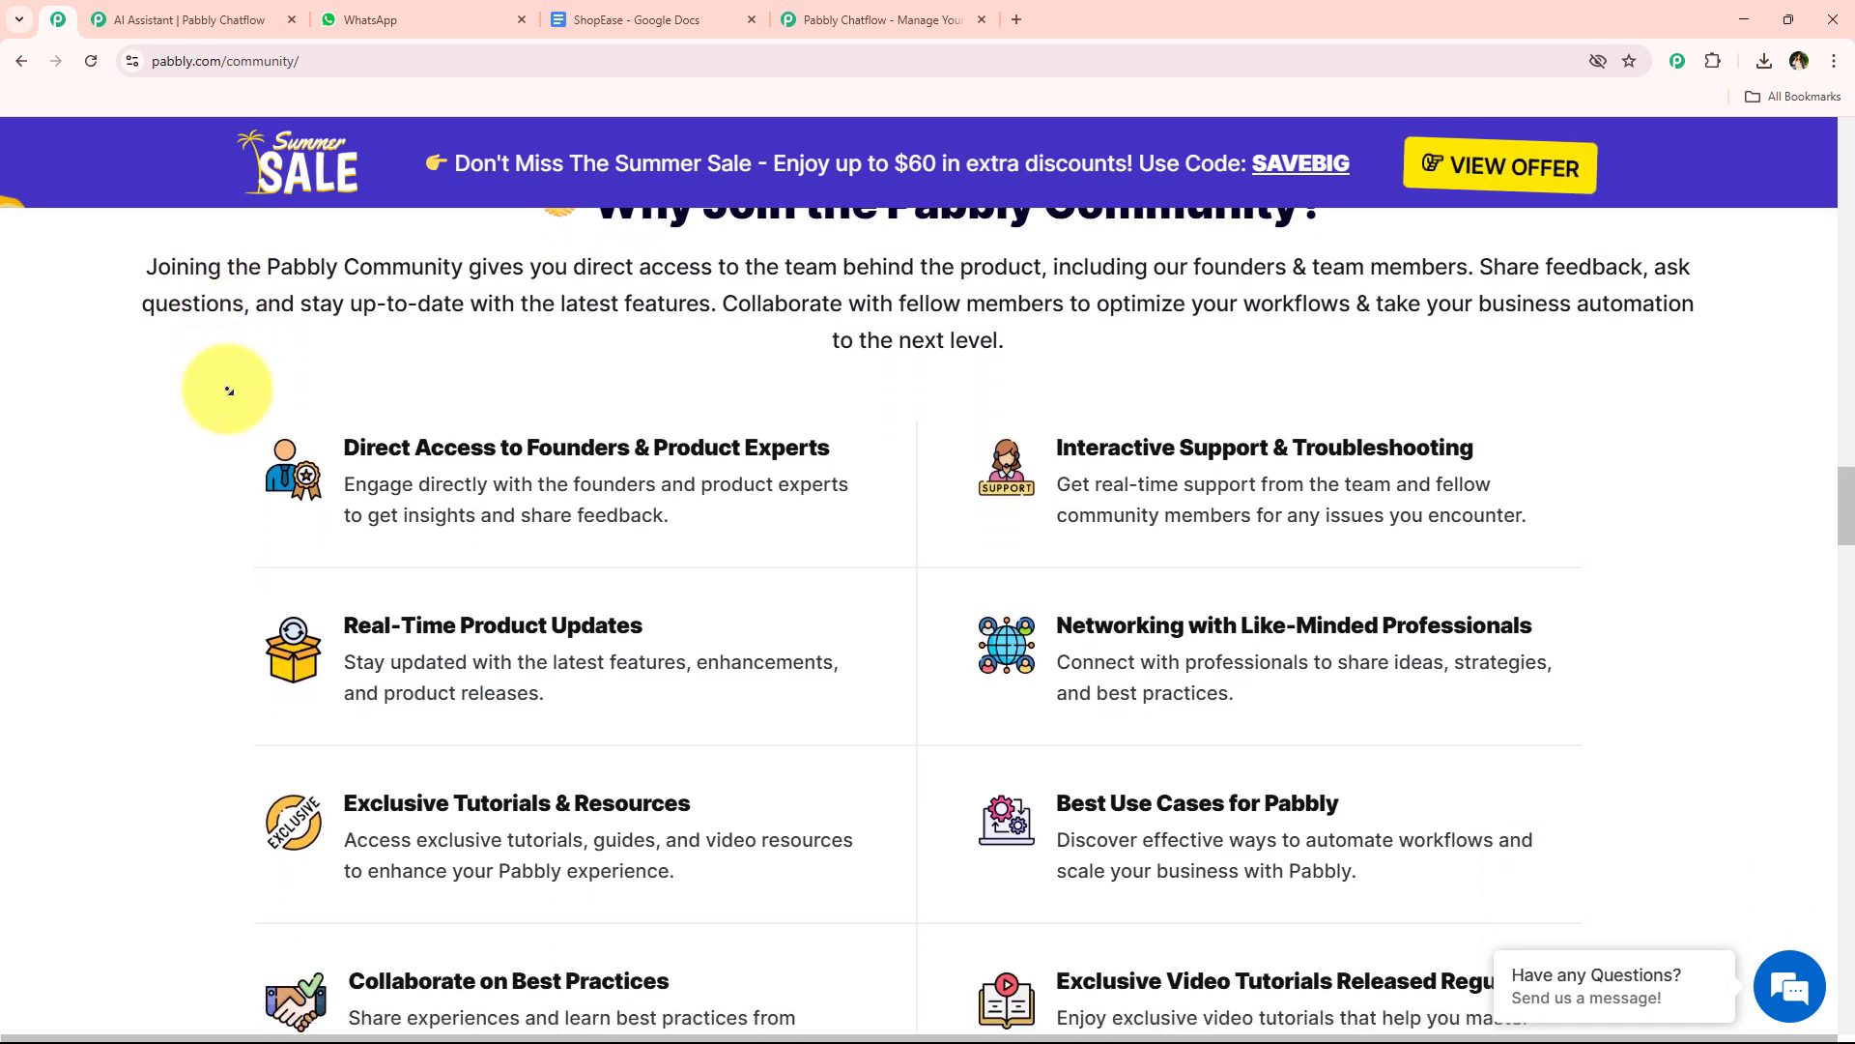
scroll(228, 389, down, 1)
scroll(228, 390, up, 1)
click(836, 12)
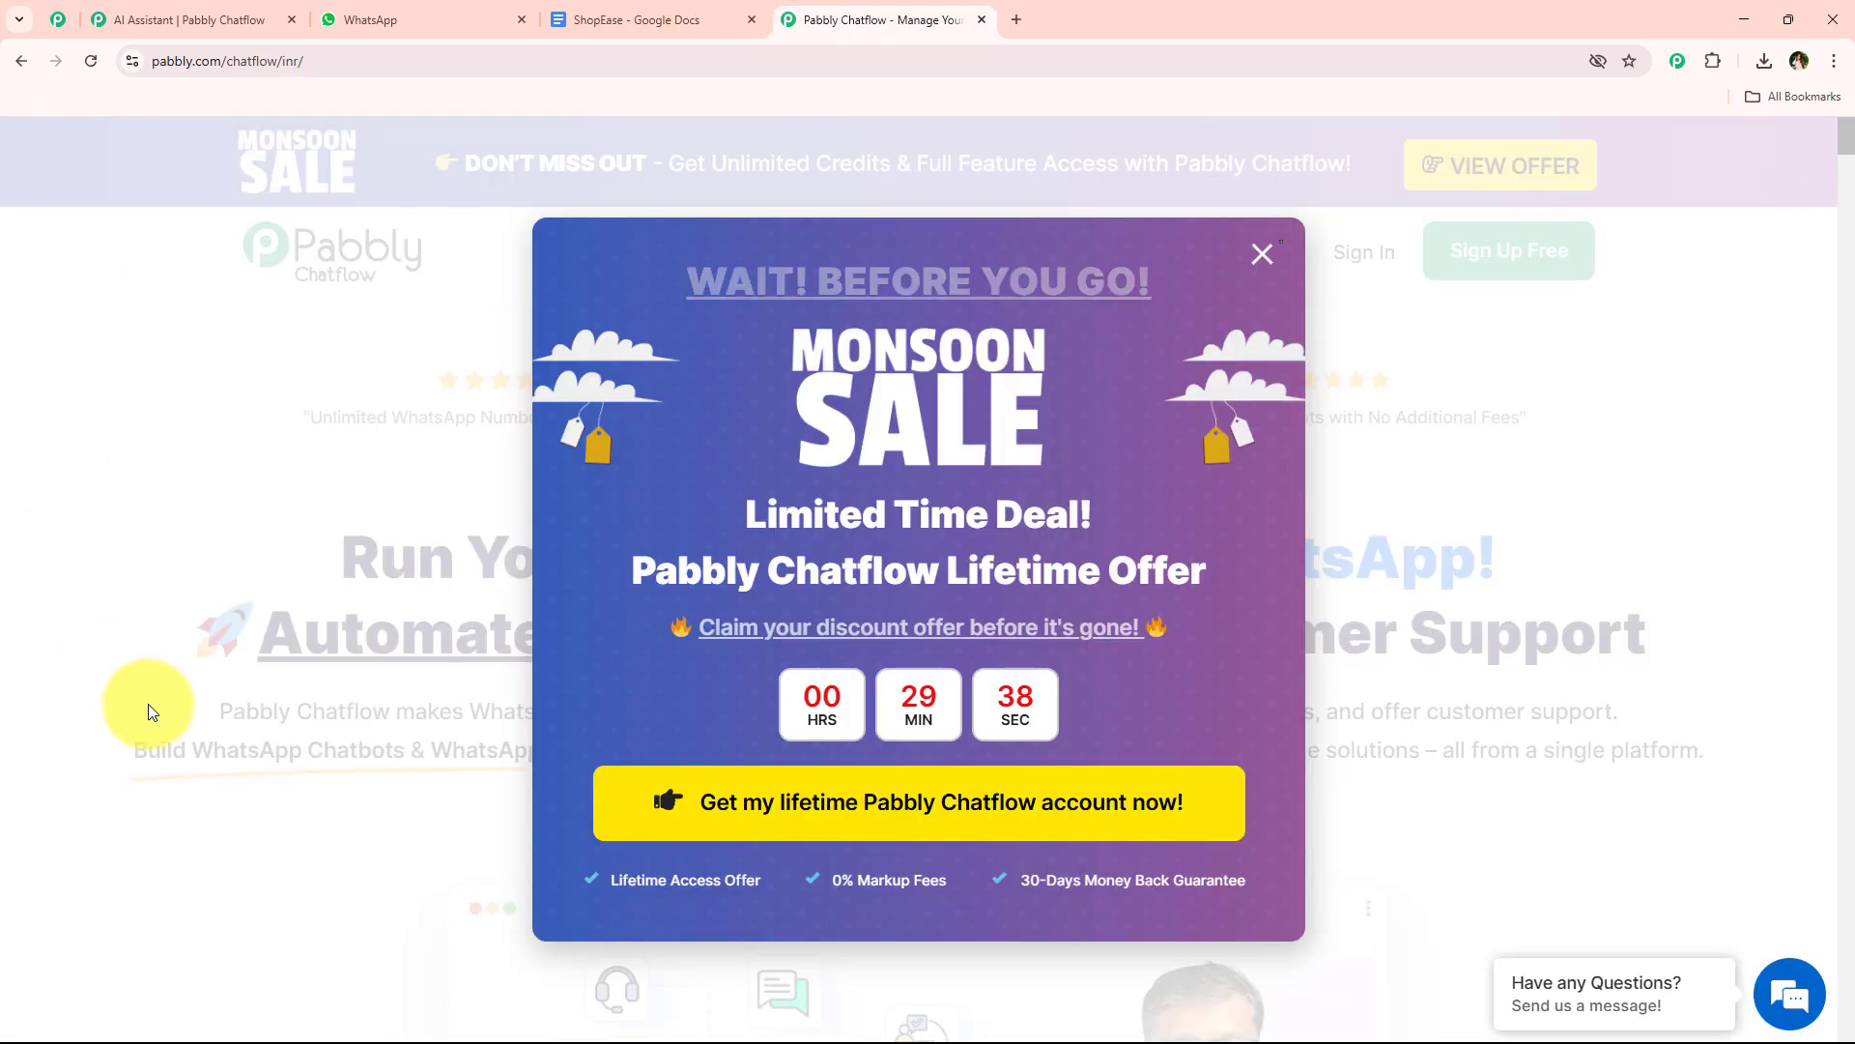
click(1272, 257)
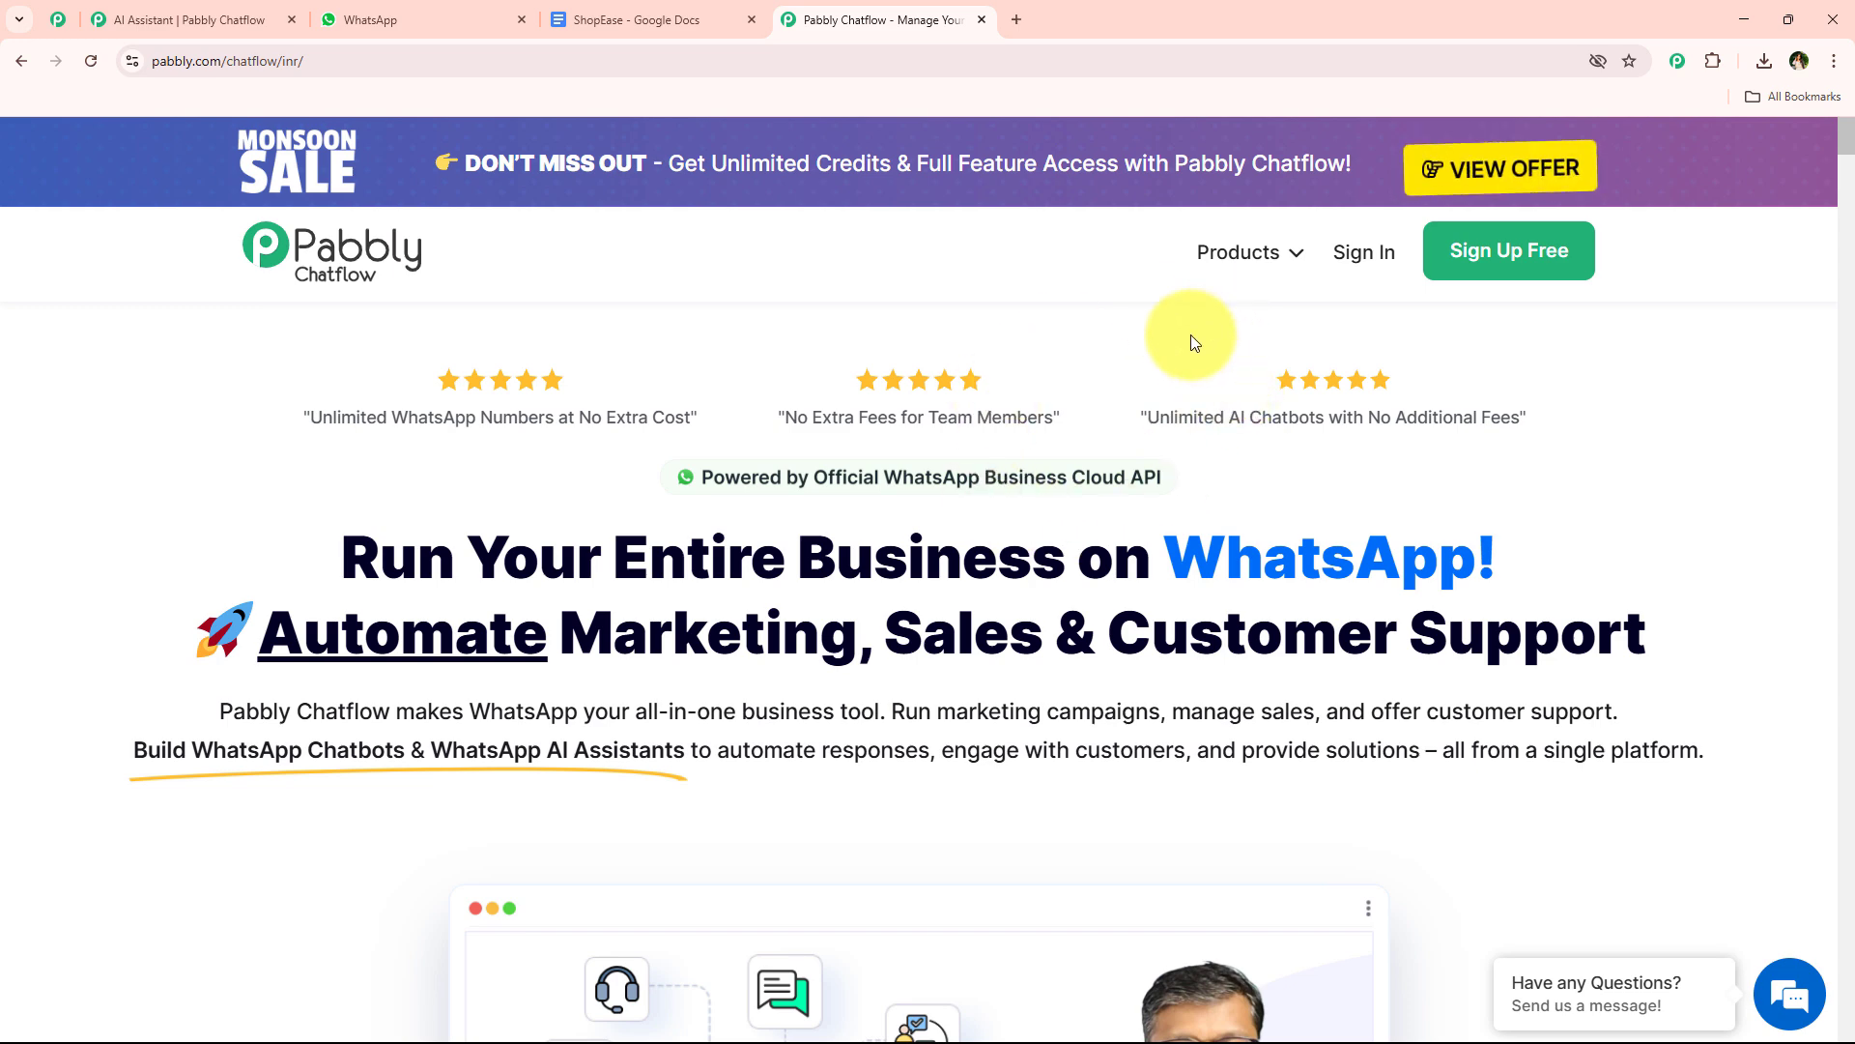
Sign in to Pabbly Accounts and launch Pabbly Chatflow from its All Pabbly Apps card
click(1351, 255)
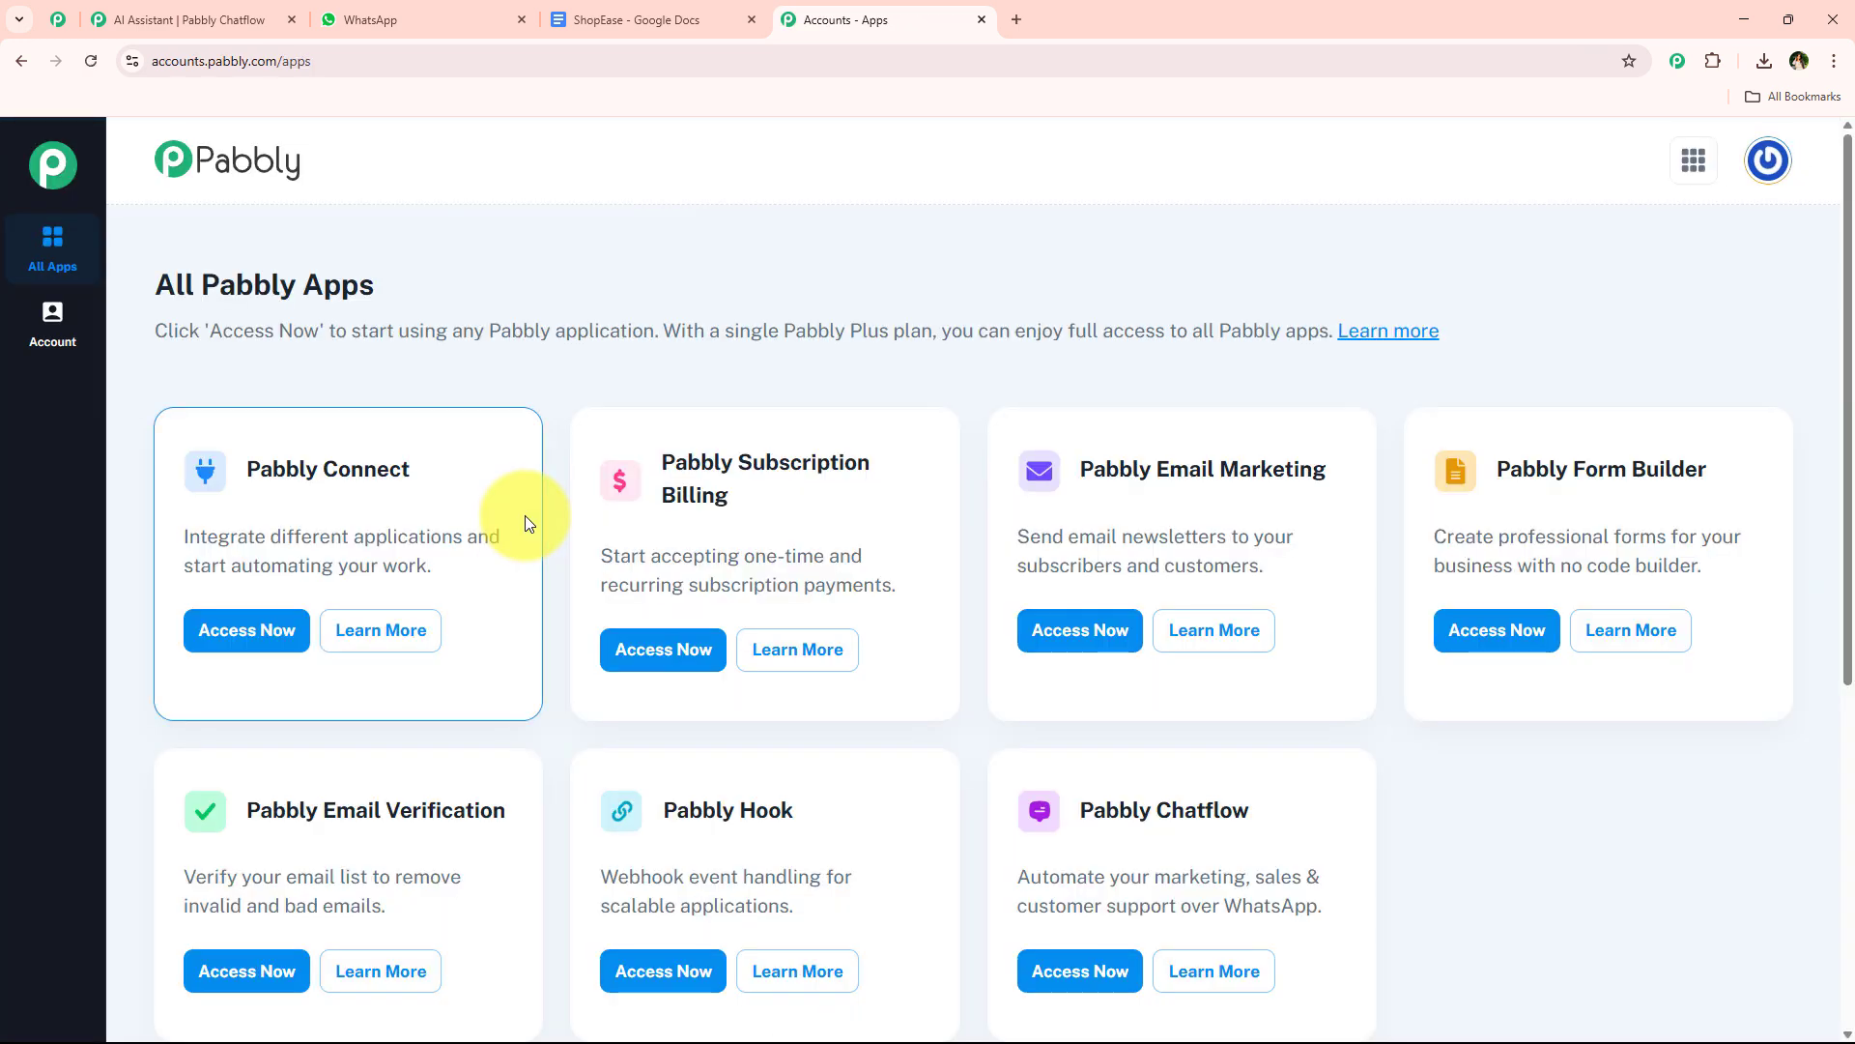
triple_click(338, 284)
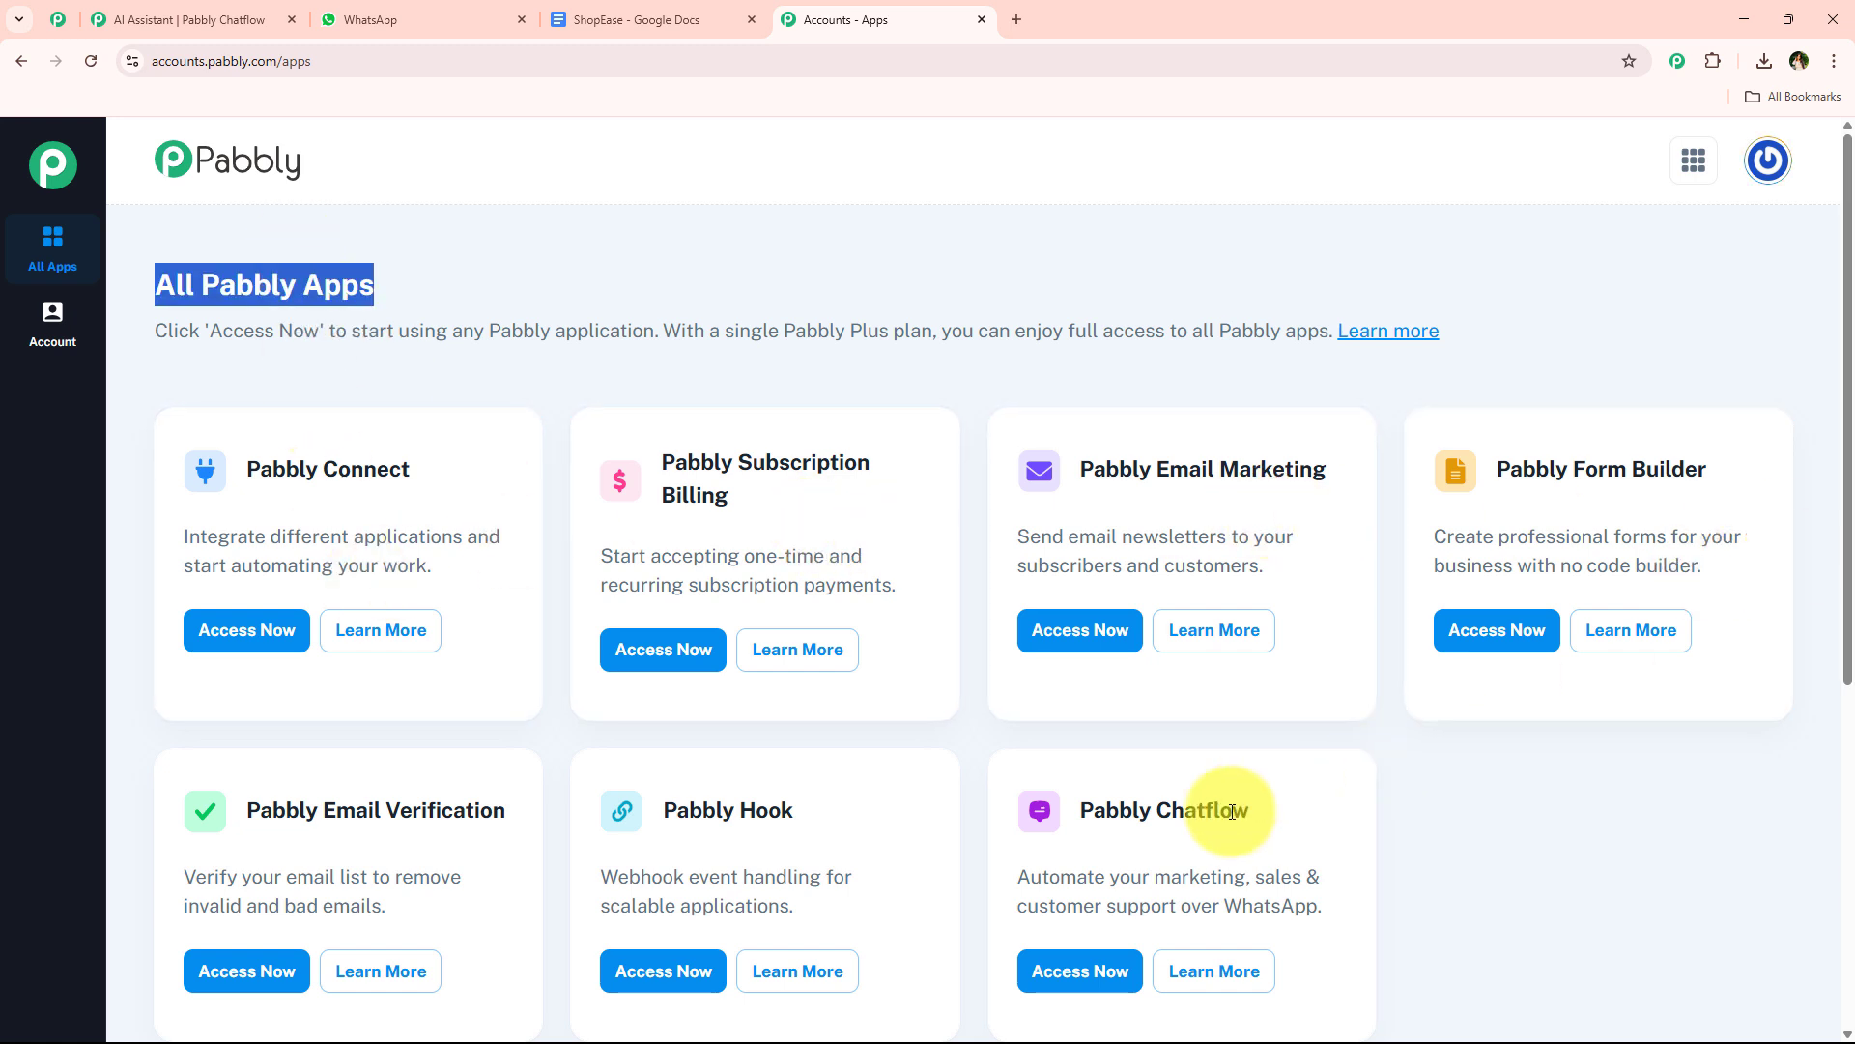
scroll(576, 715, down, 2)
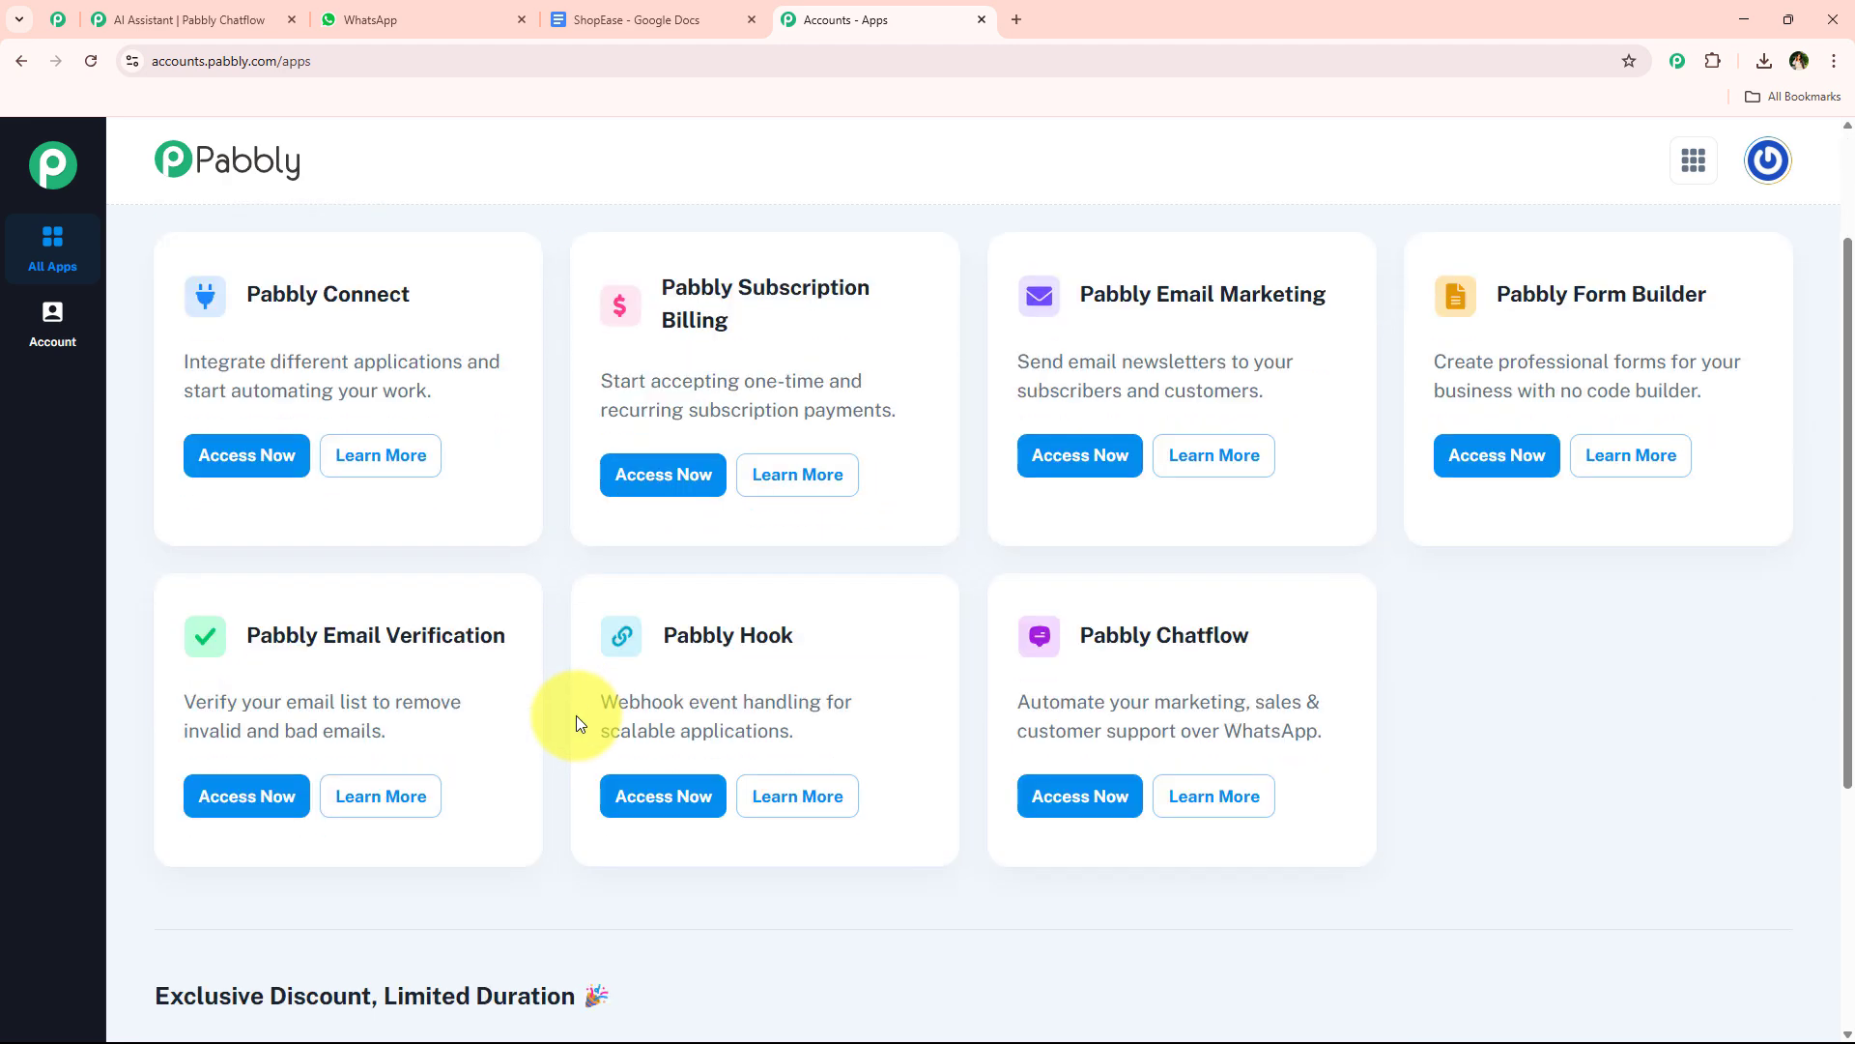
triple_click(1208, 617)
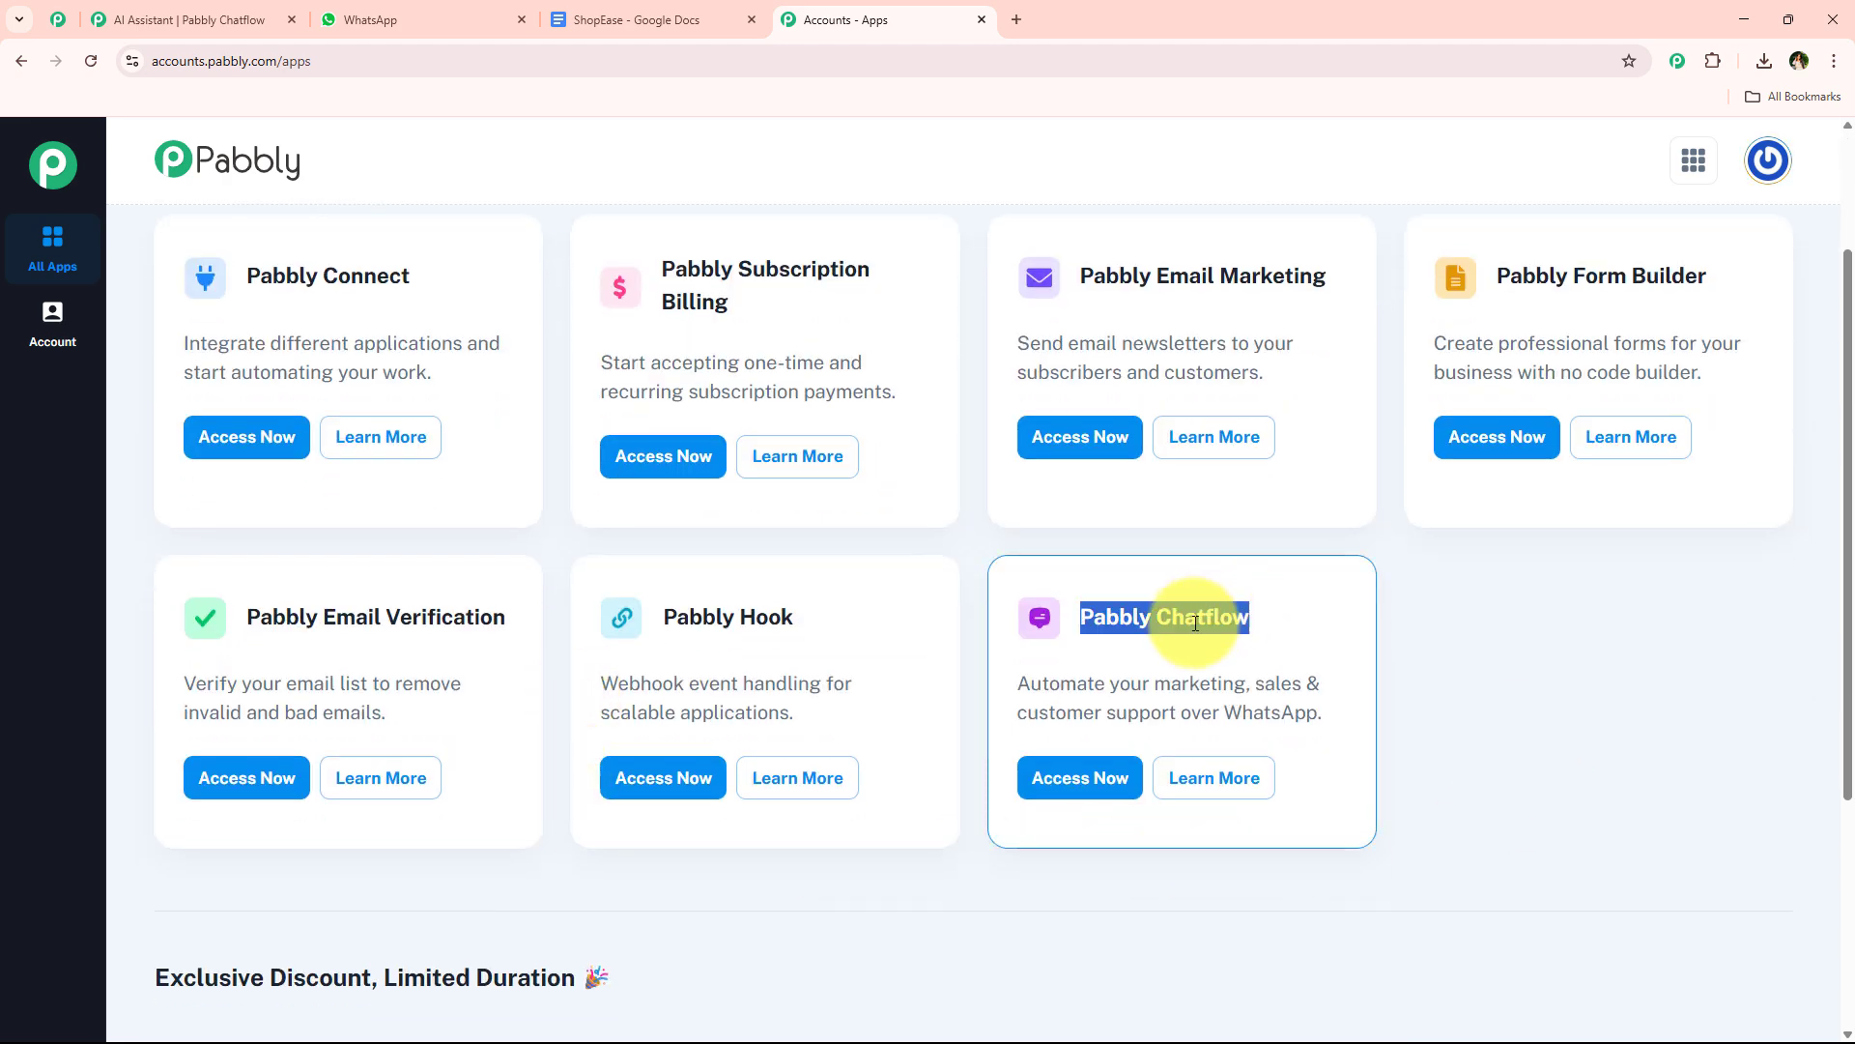
drag(1154, 684, 1310, 705)
click(1471, 711)
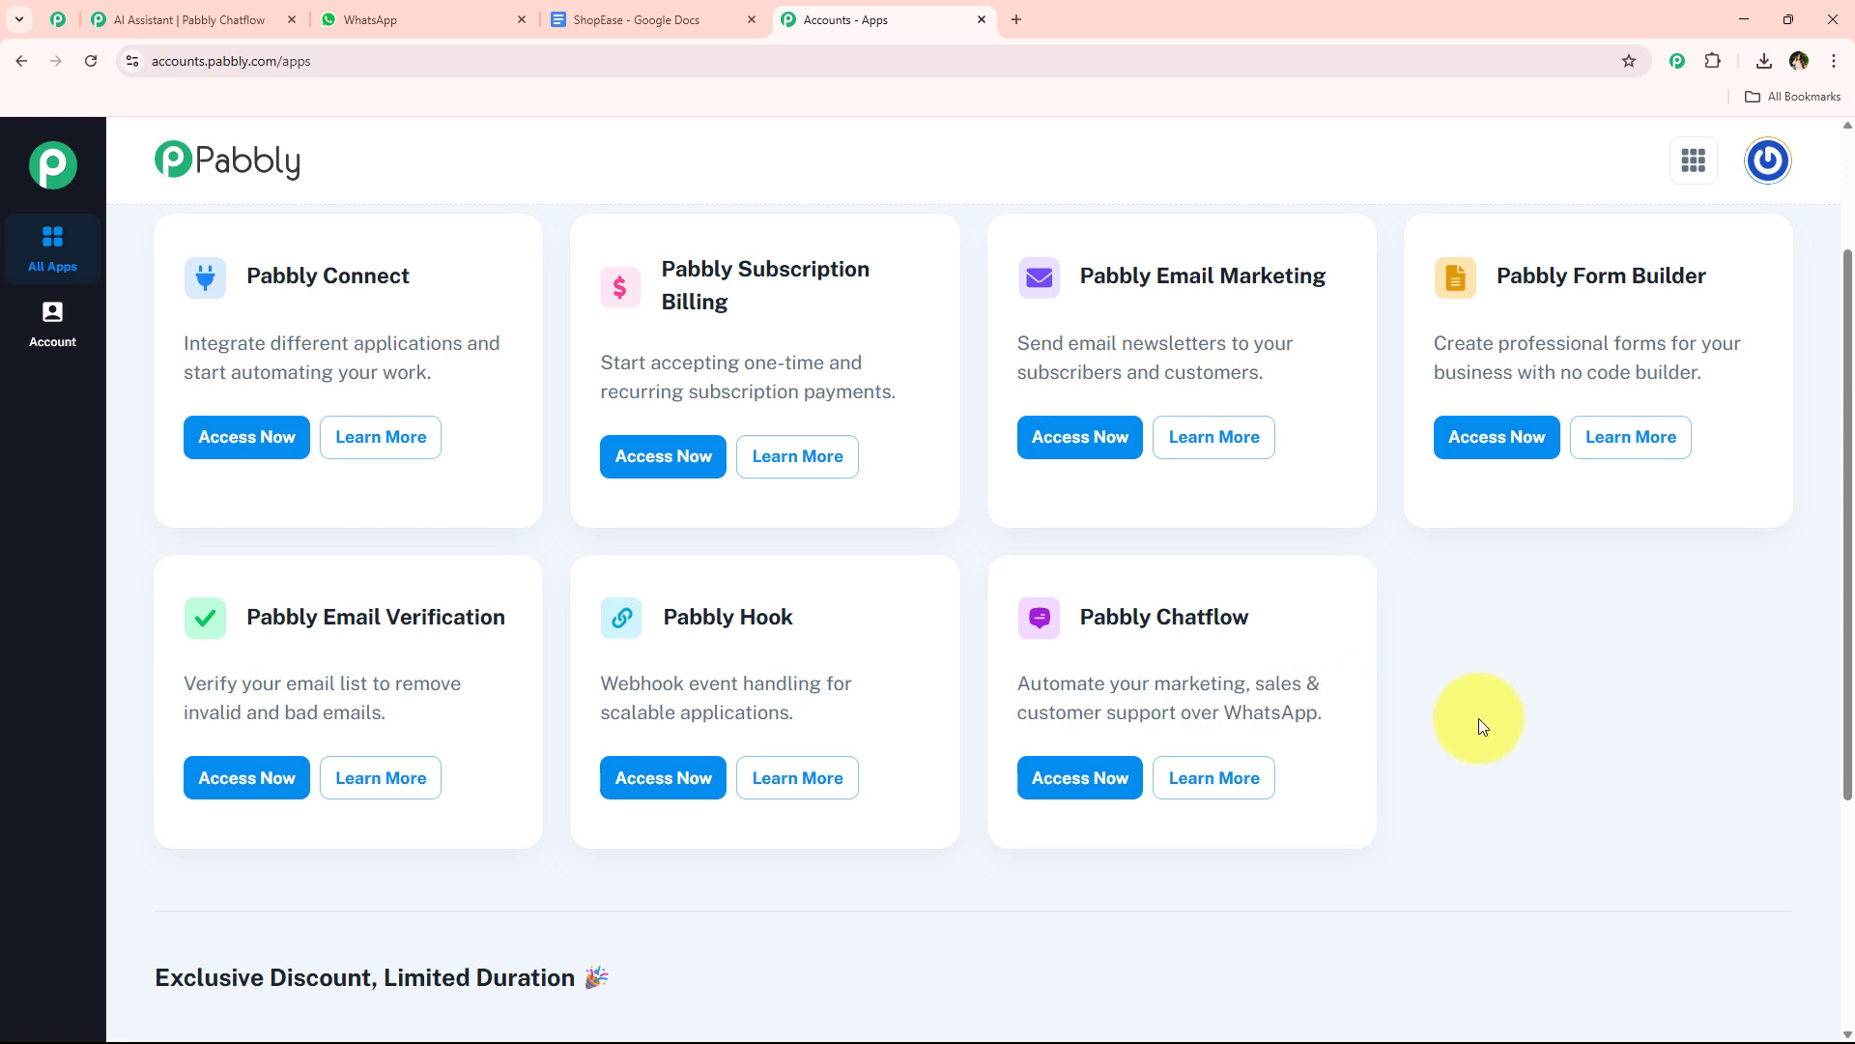
click(1040, 798)
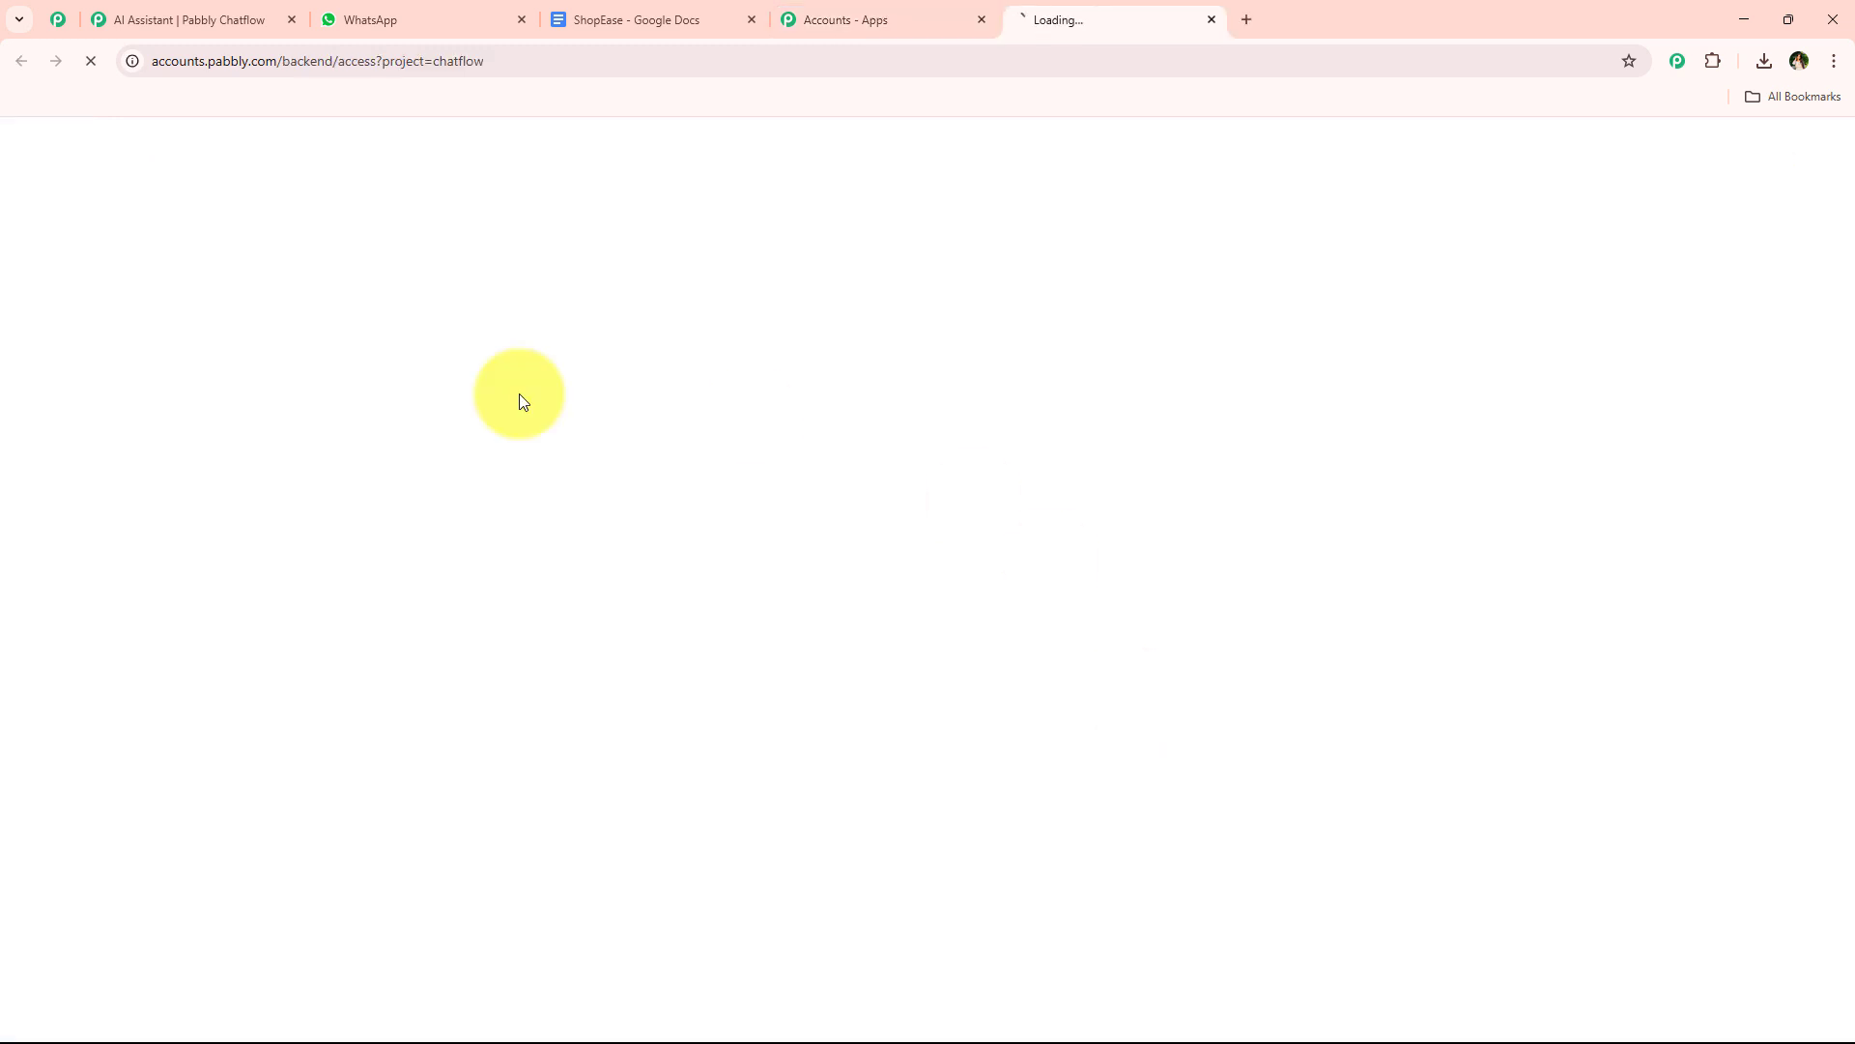
Close the Pabbly Accounts tab and return to the Chatflow dashboard
click(981, 20)
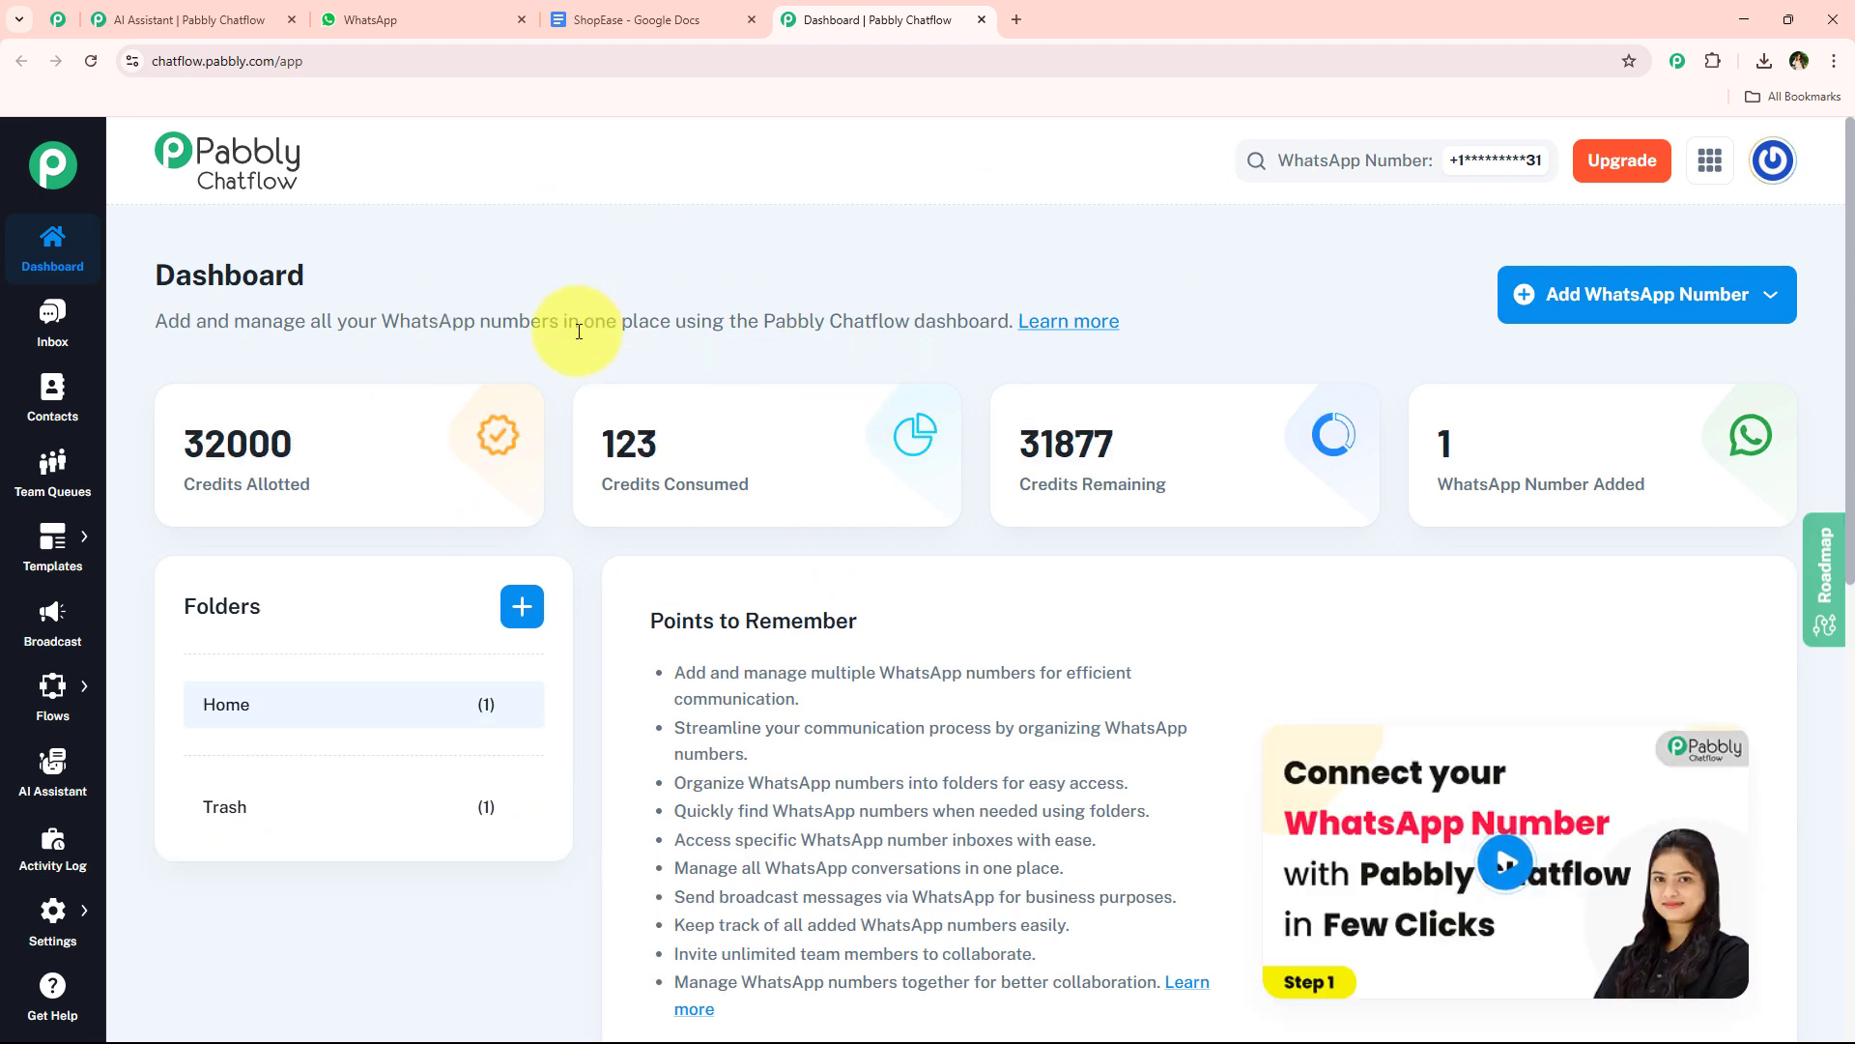
click(422, 14)
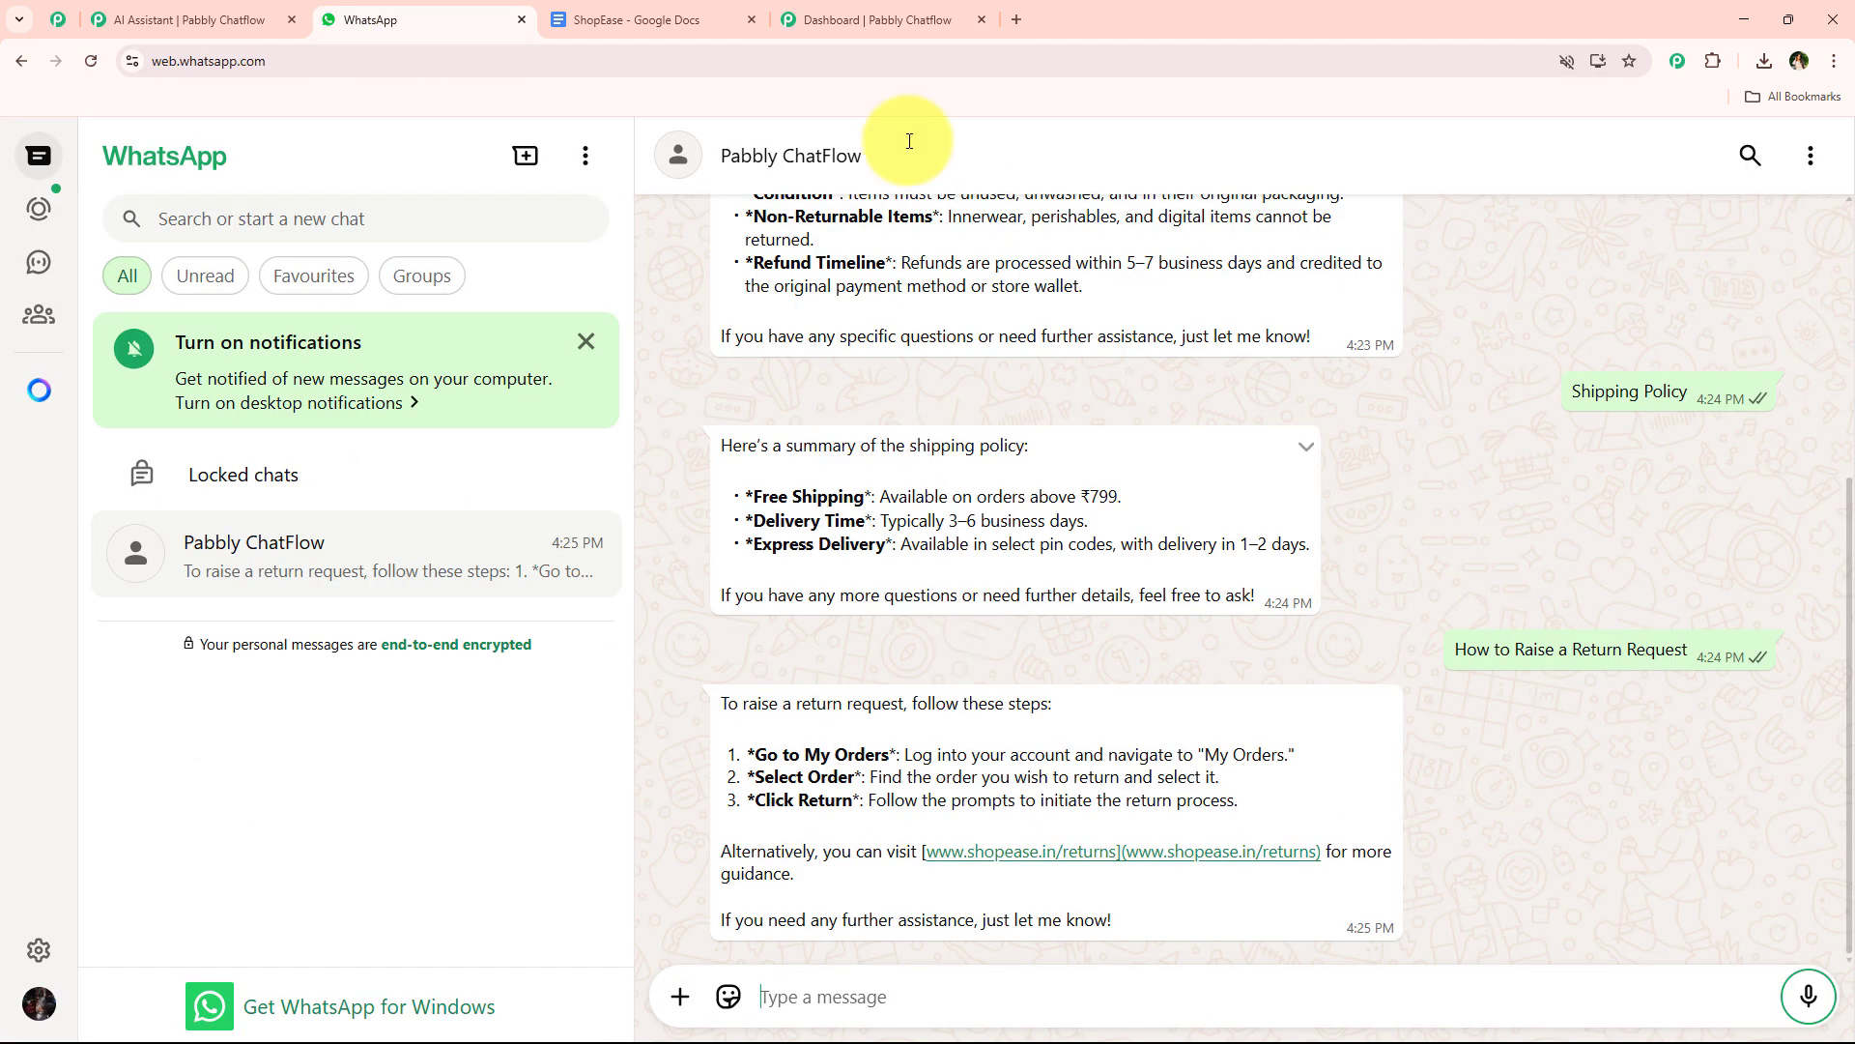
click(966, 15)
Open and close the Add WhatsApp Number options several times
click(1596, 301)
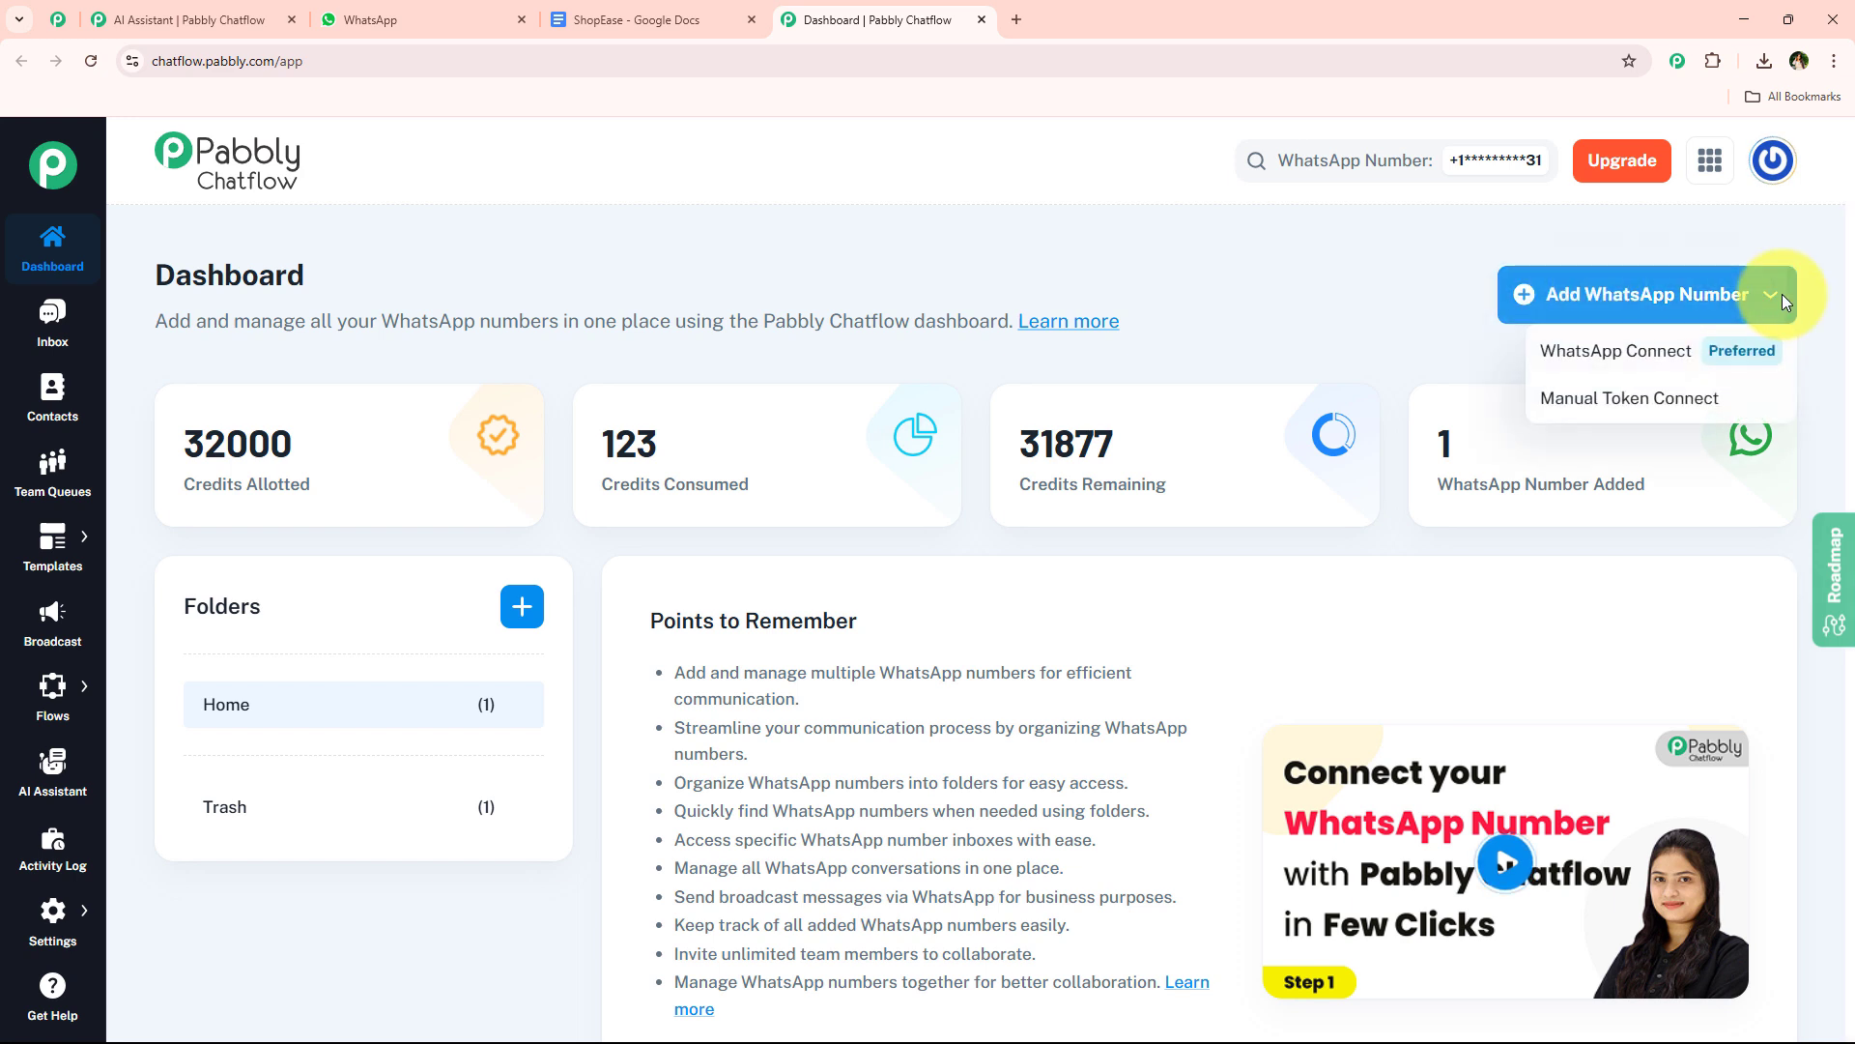
click(1275, 343)
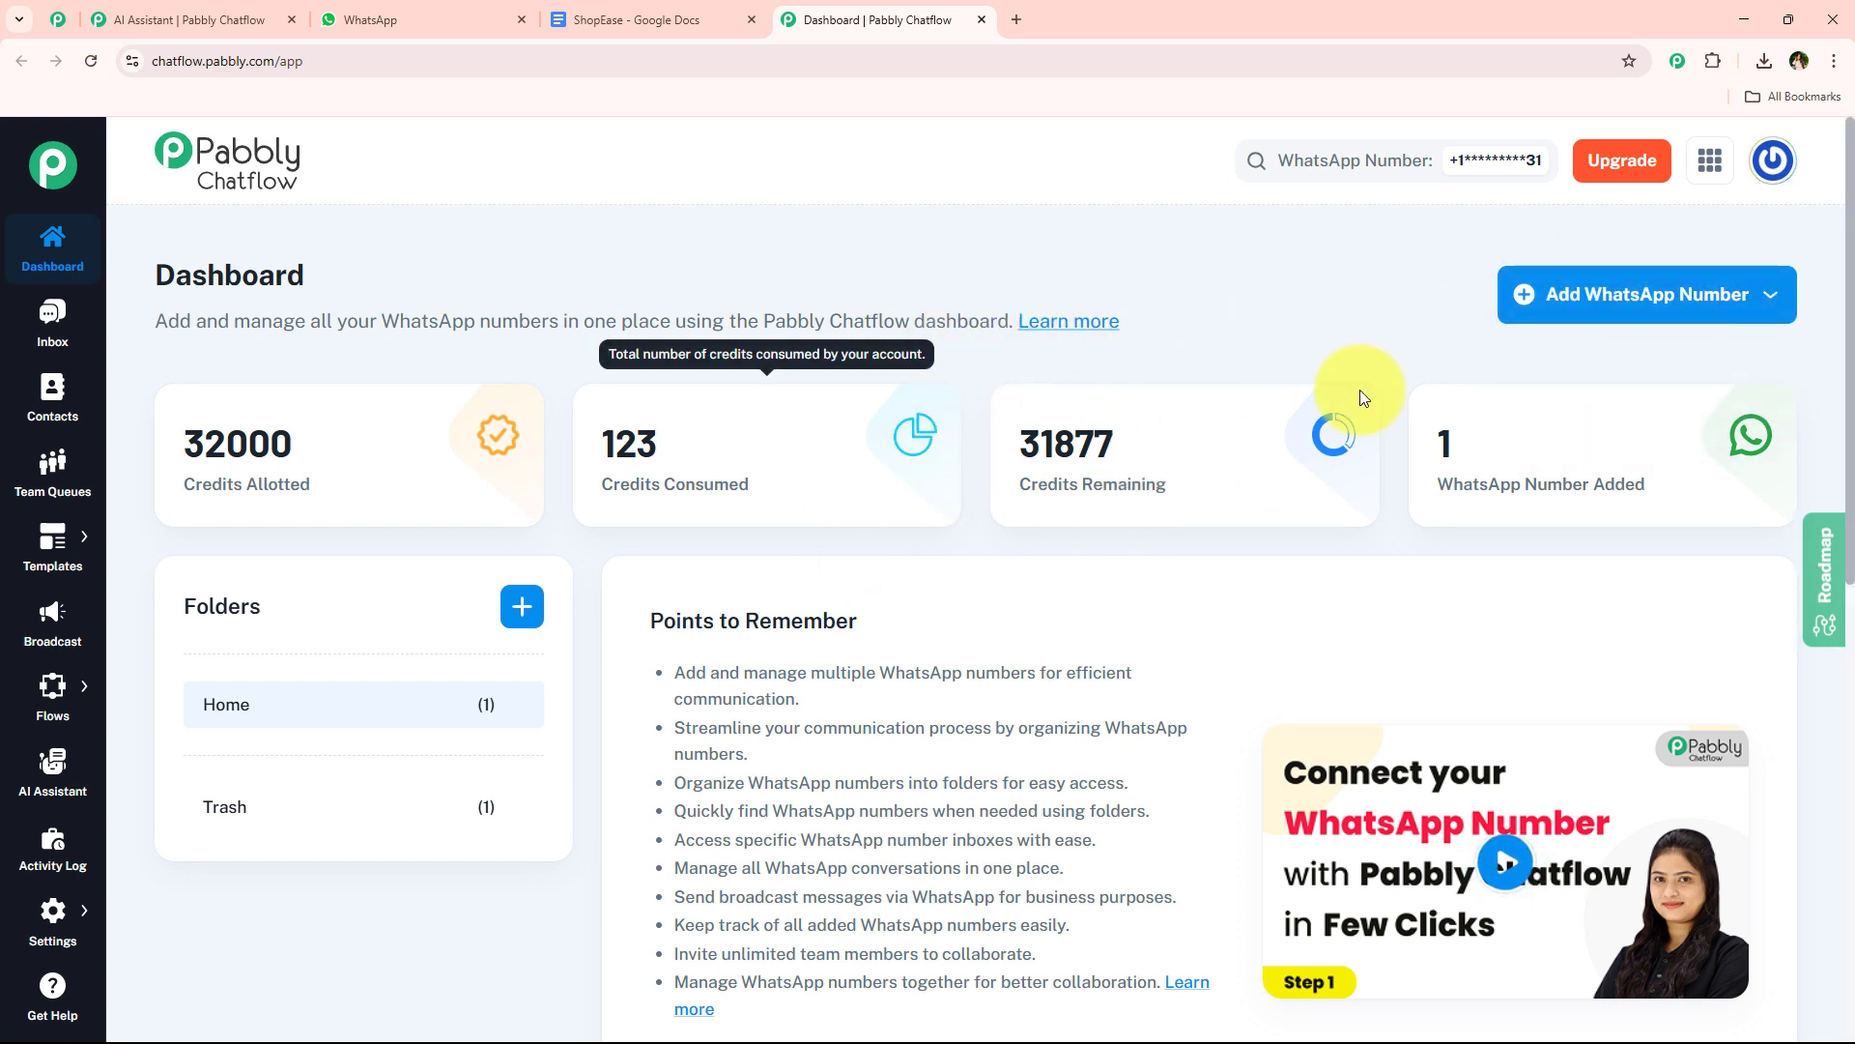
click(1649, 282)
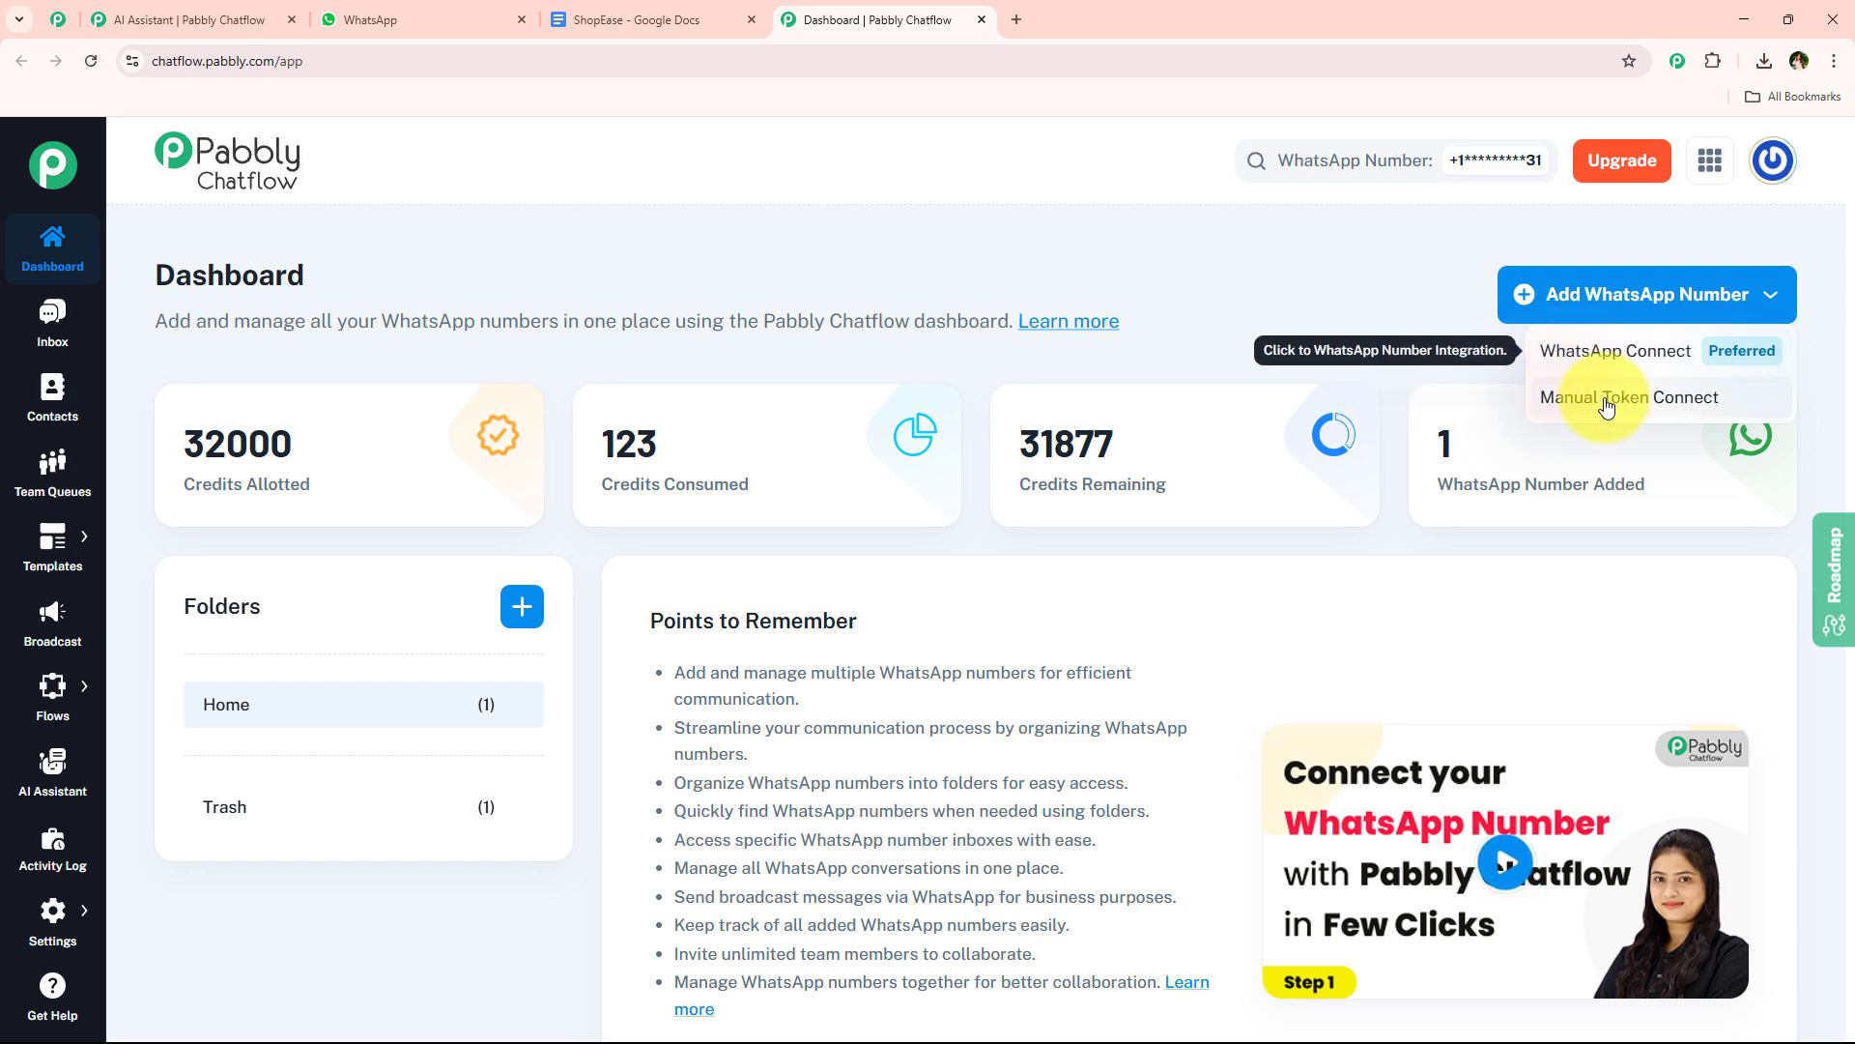
click(1615, 316)
click(1616, 316)
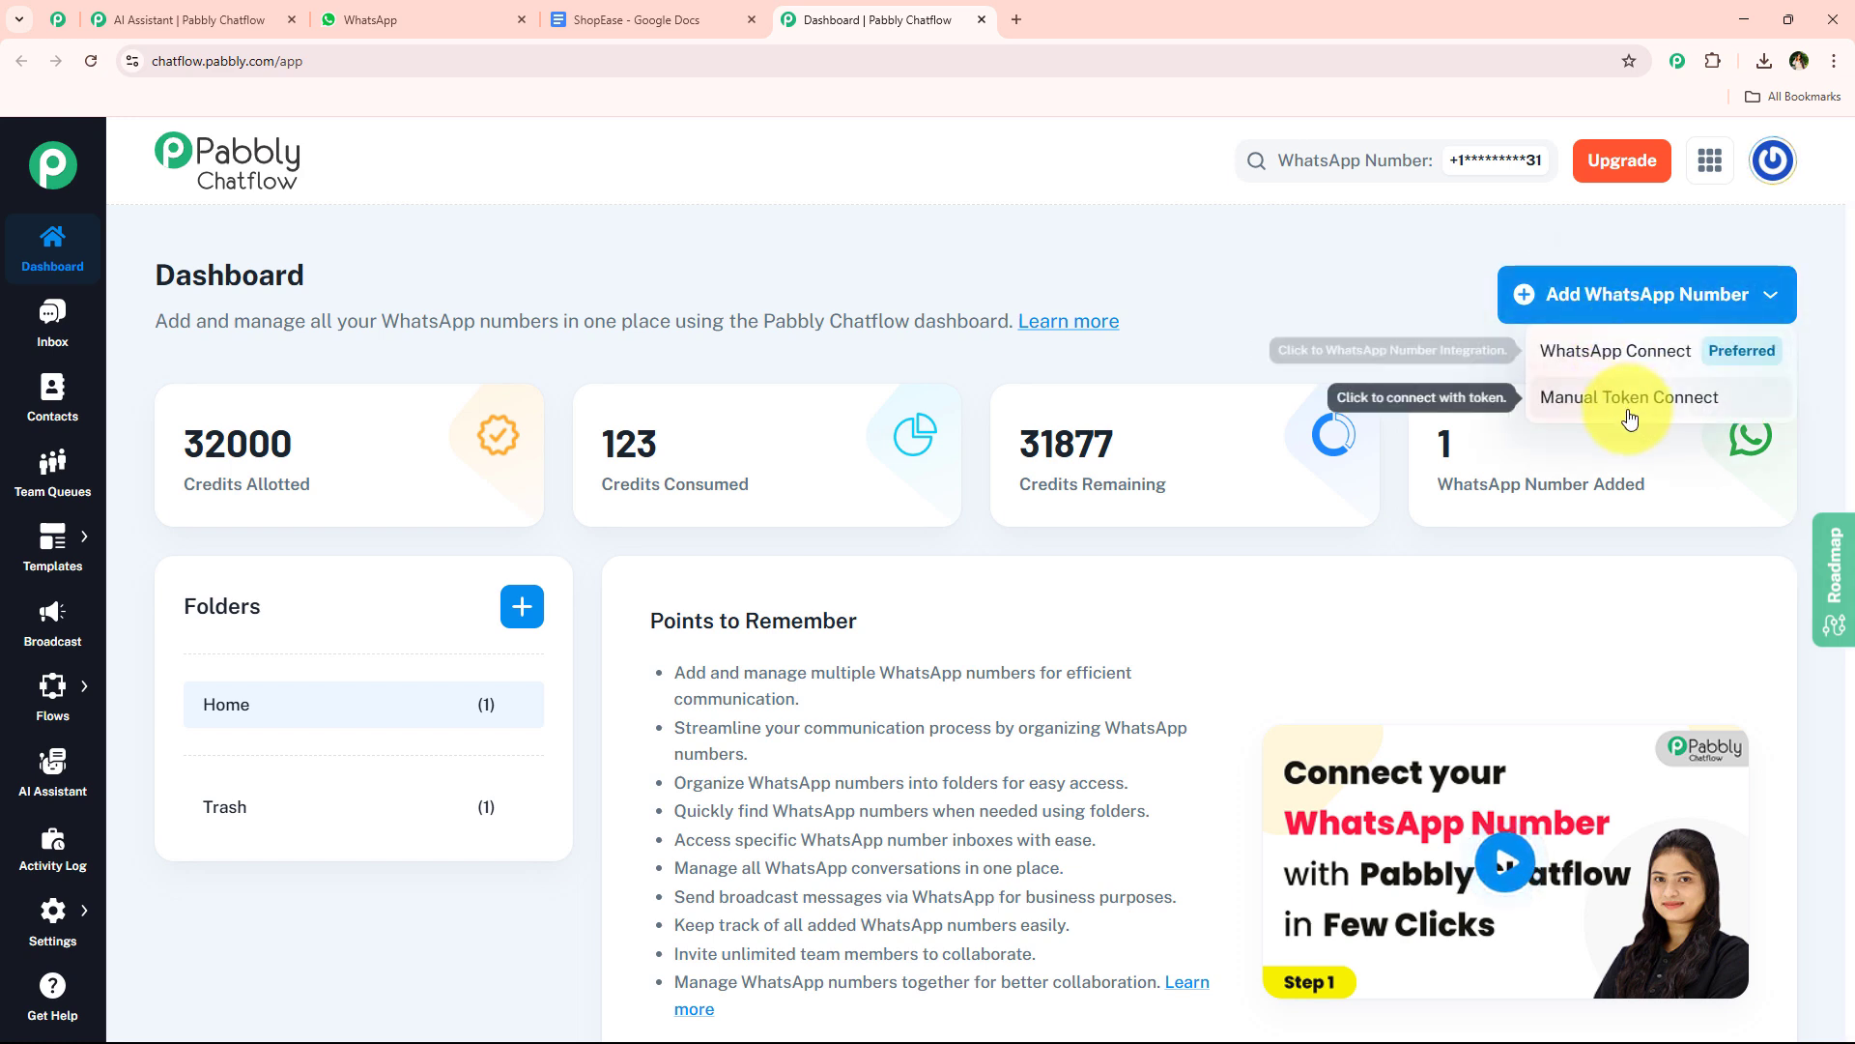
click(1650, 291)
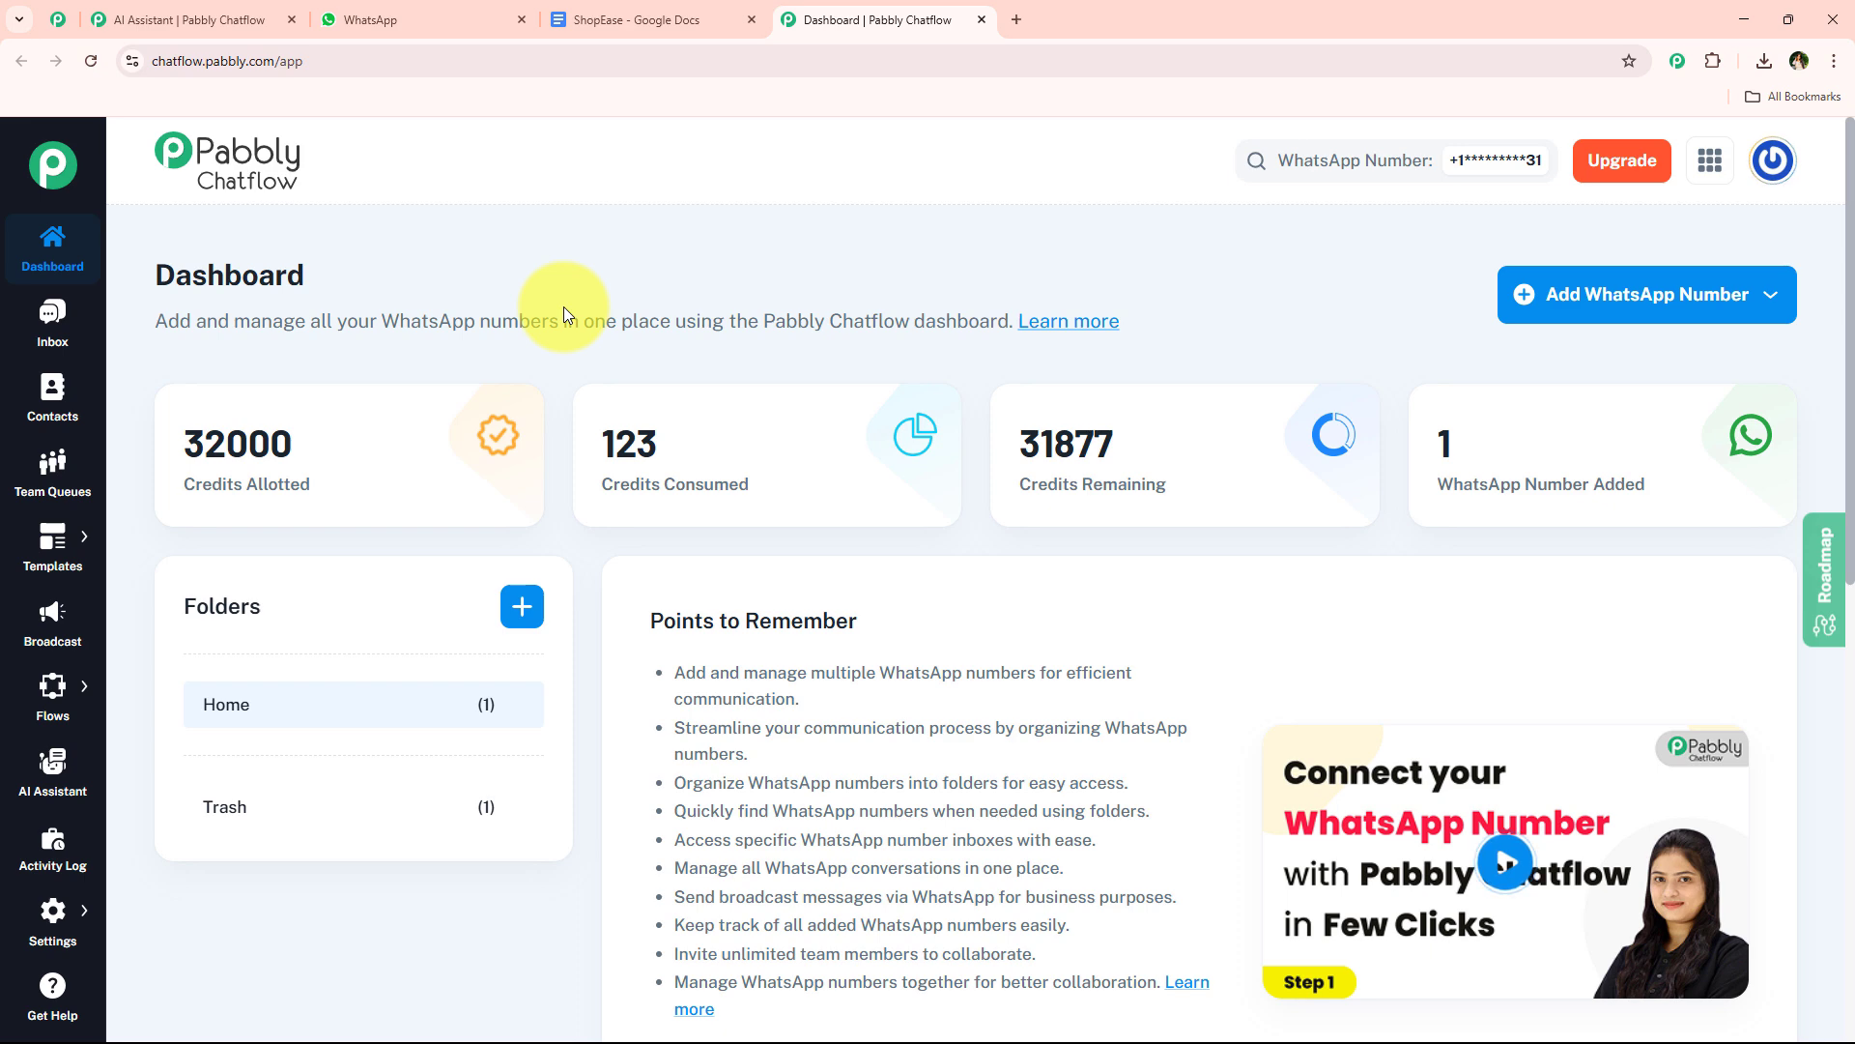
scroll(565, 308, down, 2)
scroll(513, 837, up, 2)
scroll(618, 580, down, 4)
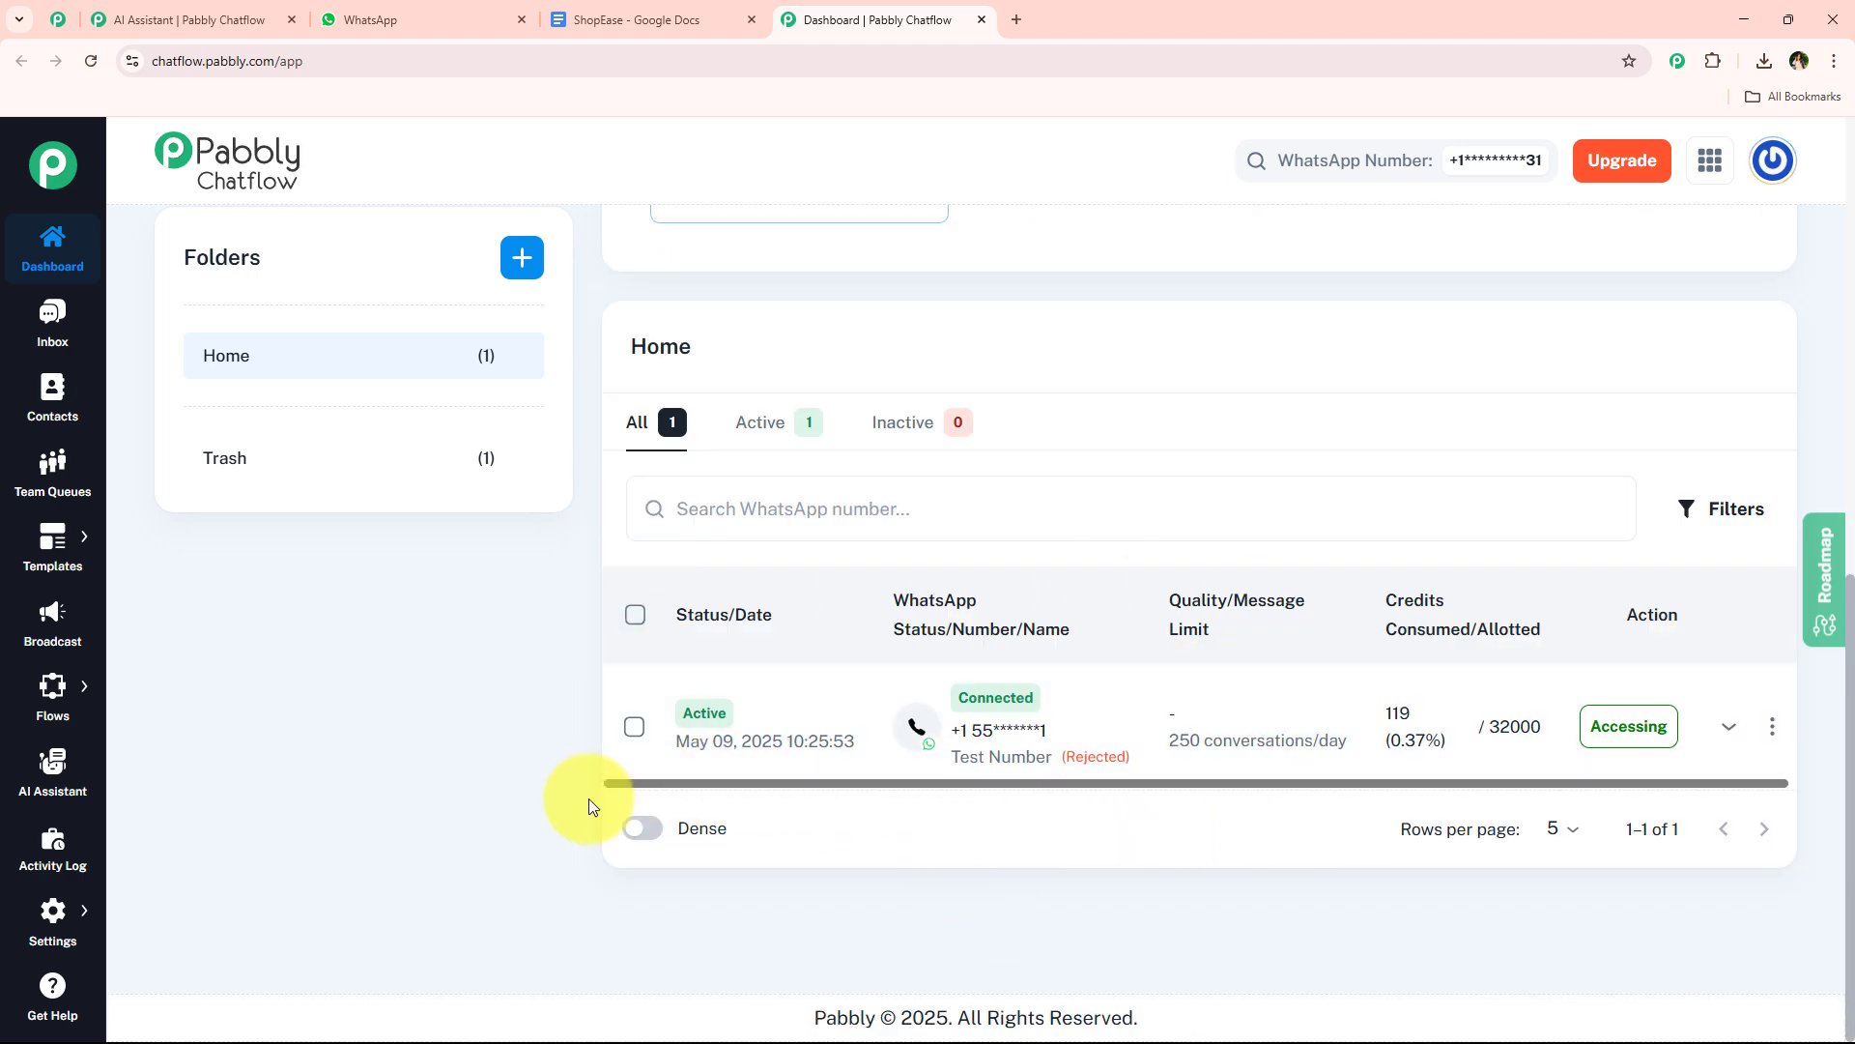
scroll(580, 795, up, 4)
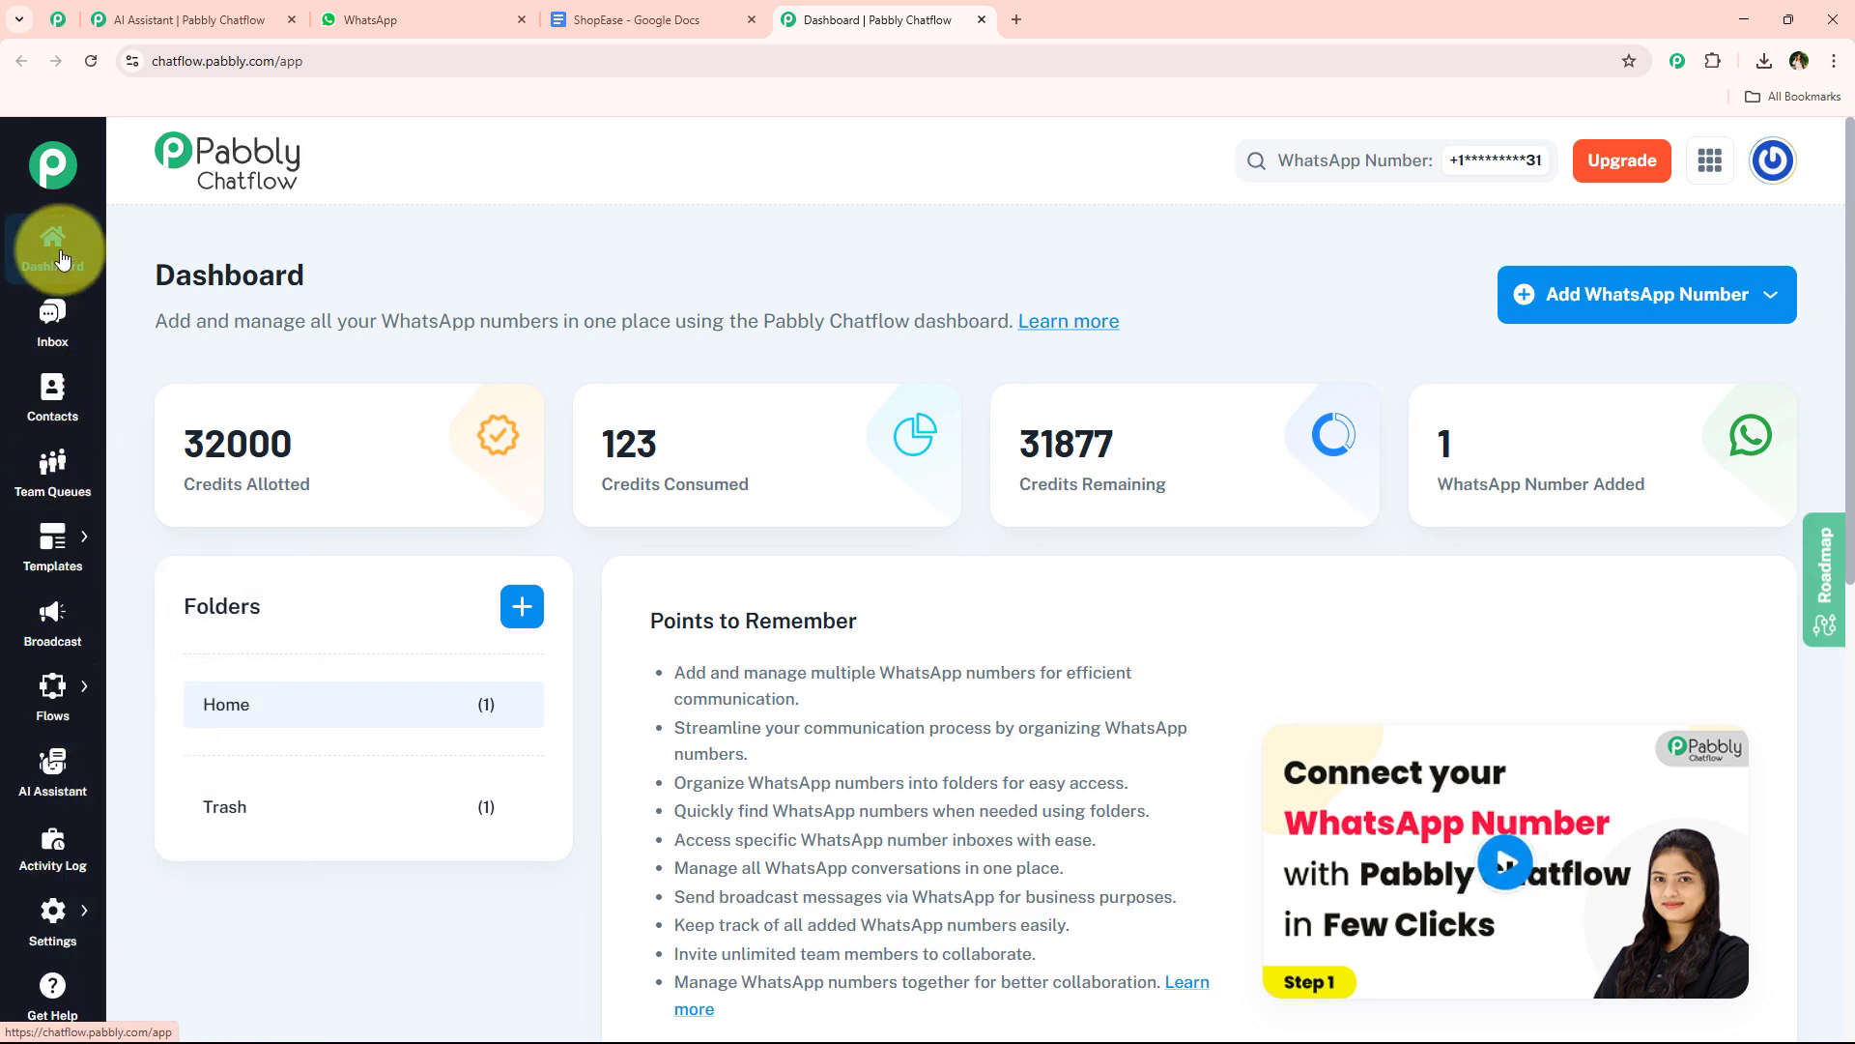
scroll(38, 706, down, 1)
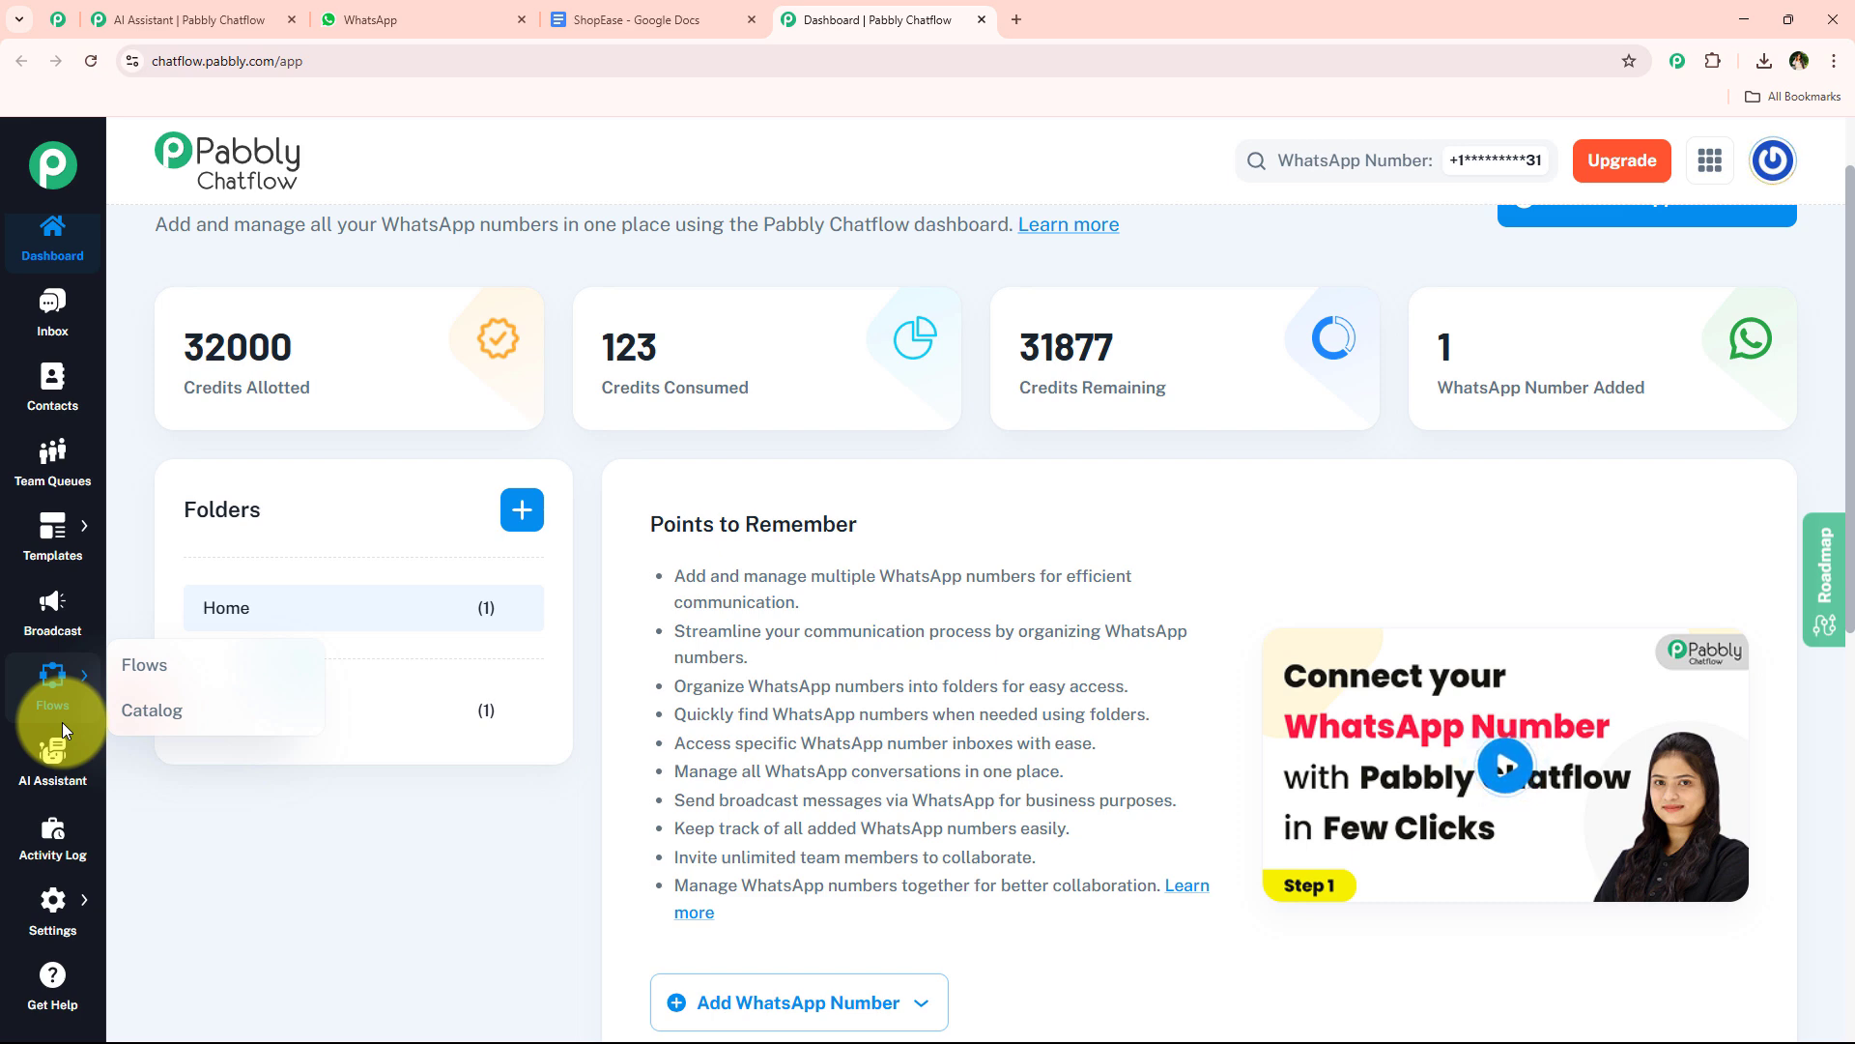
click(350, 18)
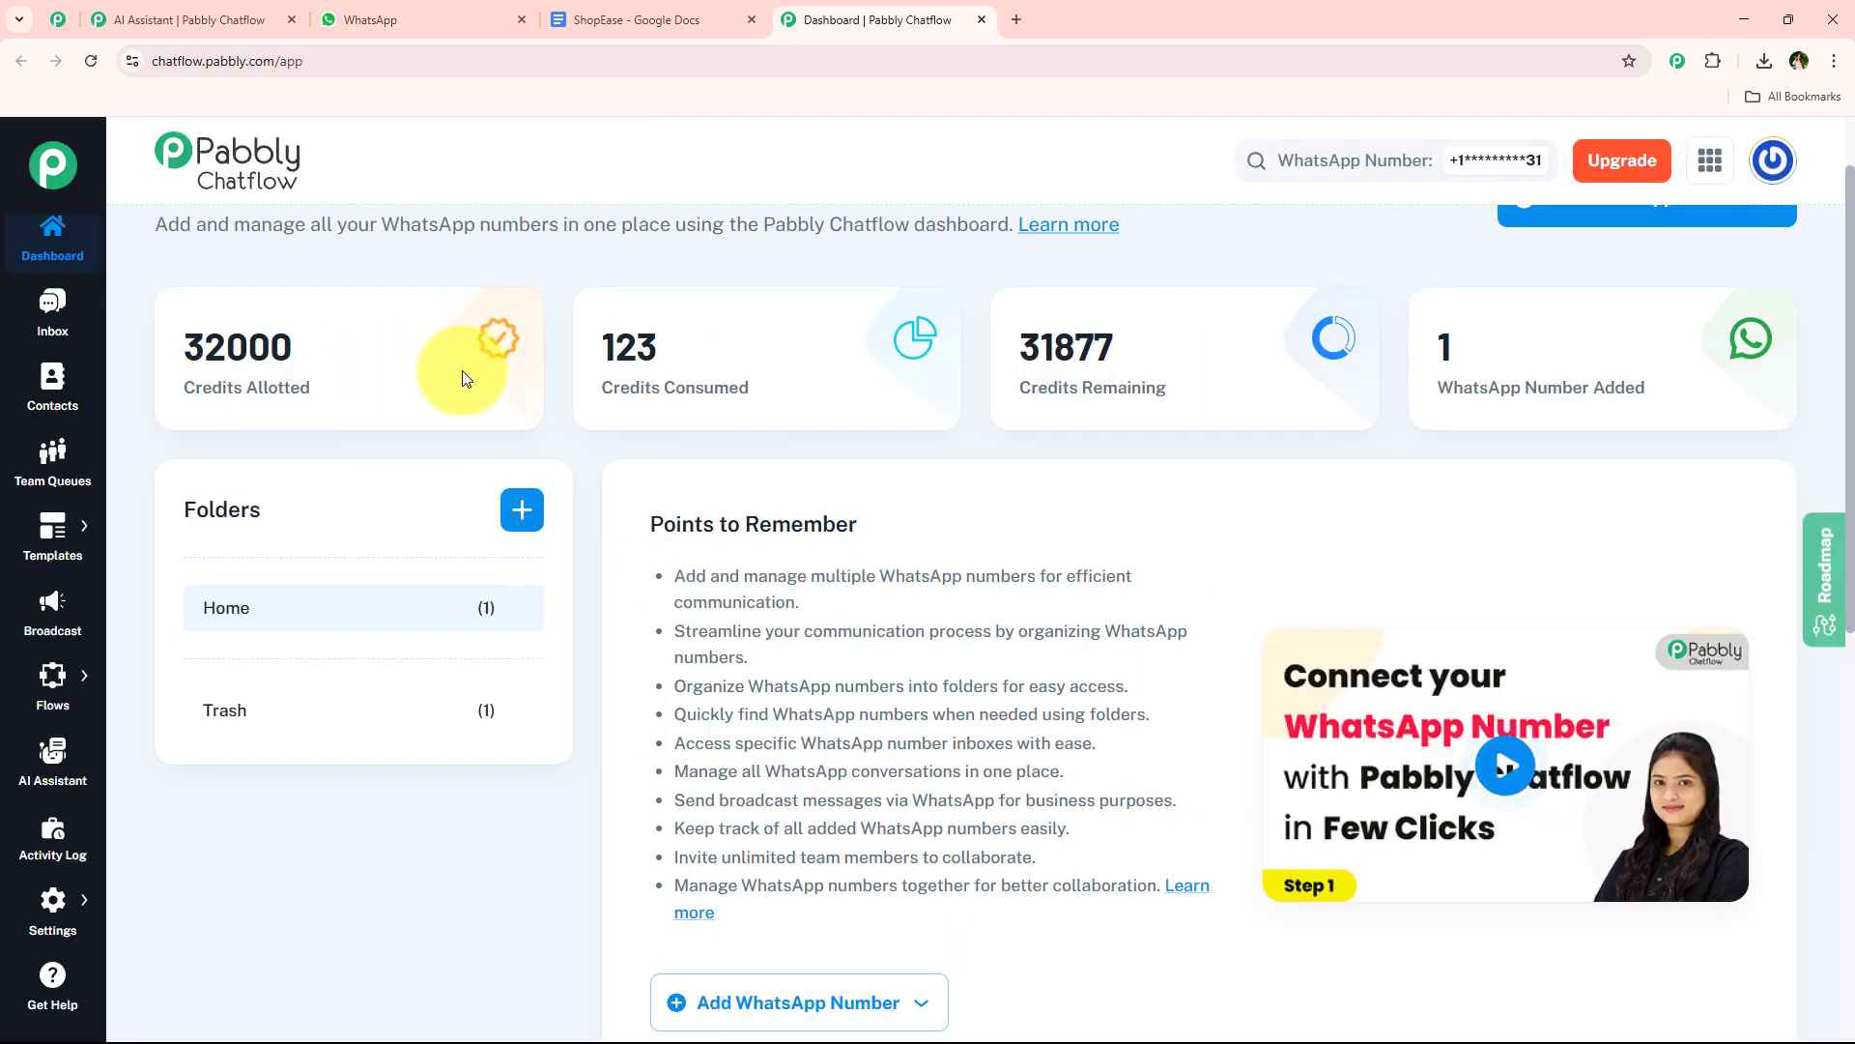
click(391, 18)
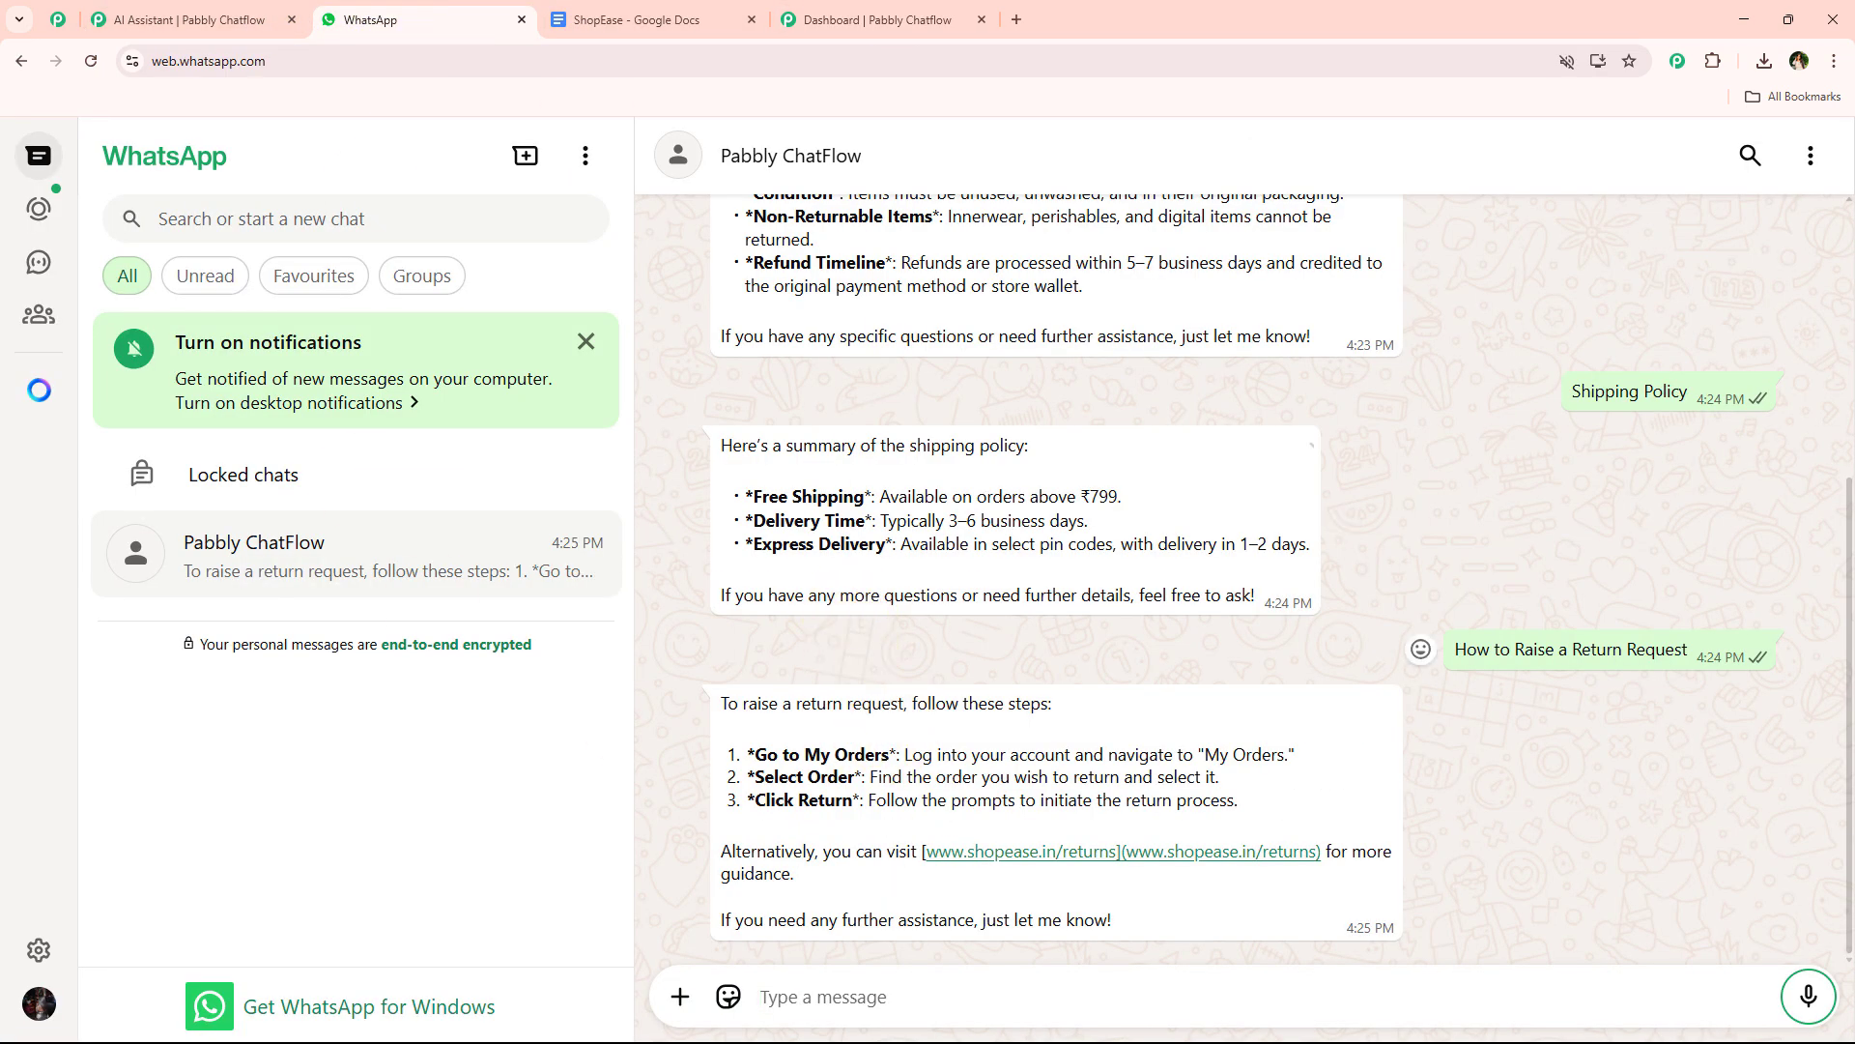
click(874, 19)
scroll(926, 561, up, 1)
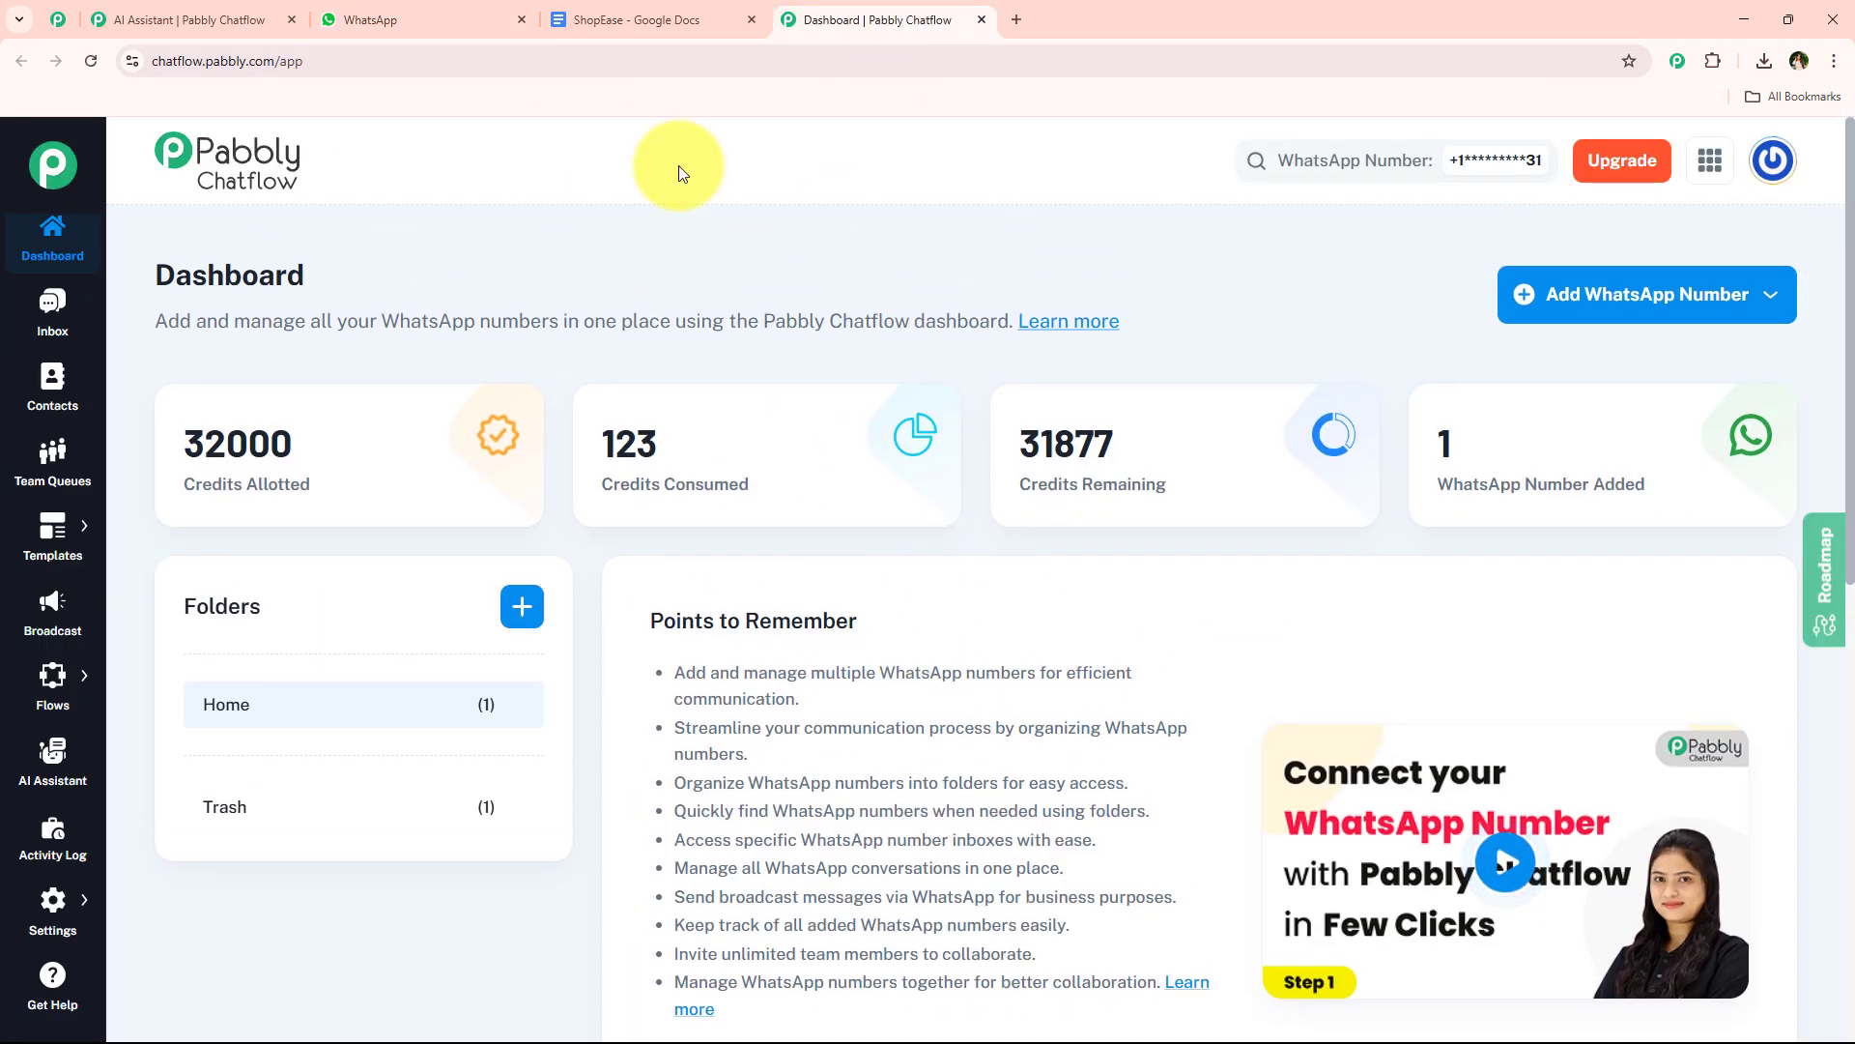
click(417, 8)
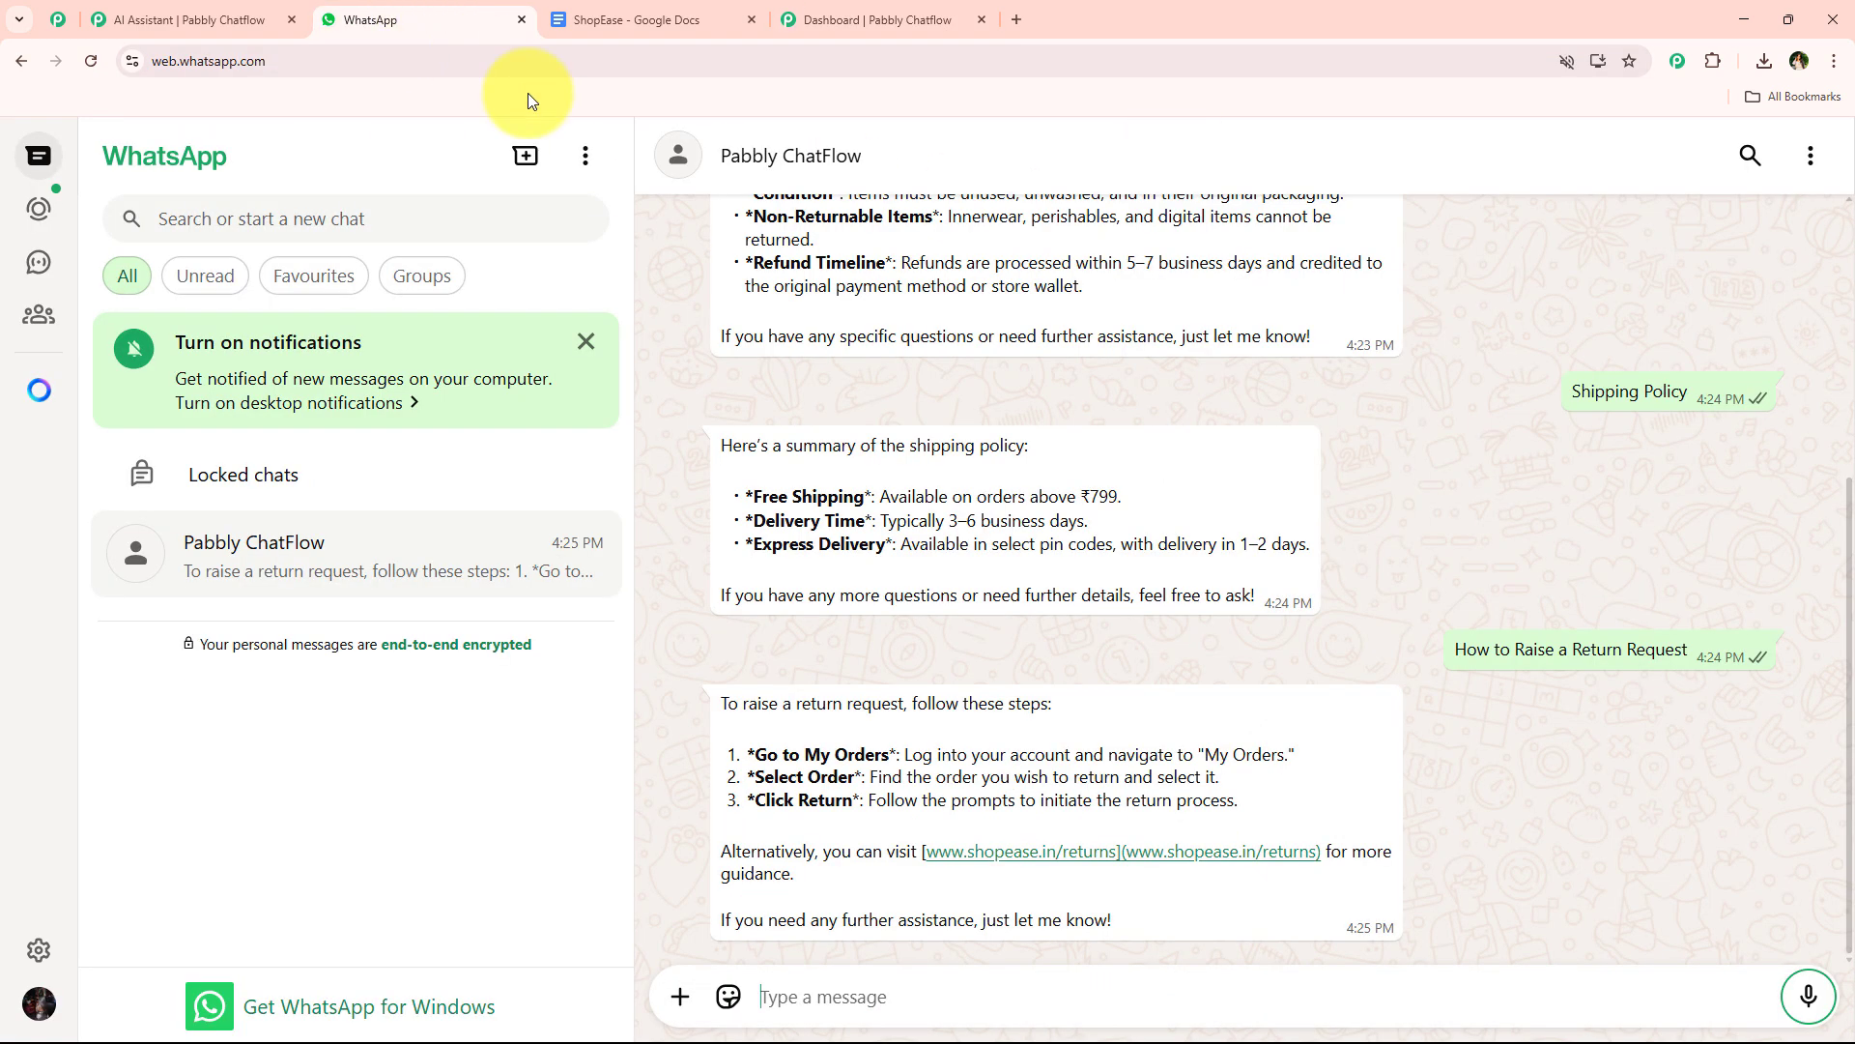
click(811, 19)
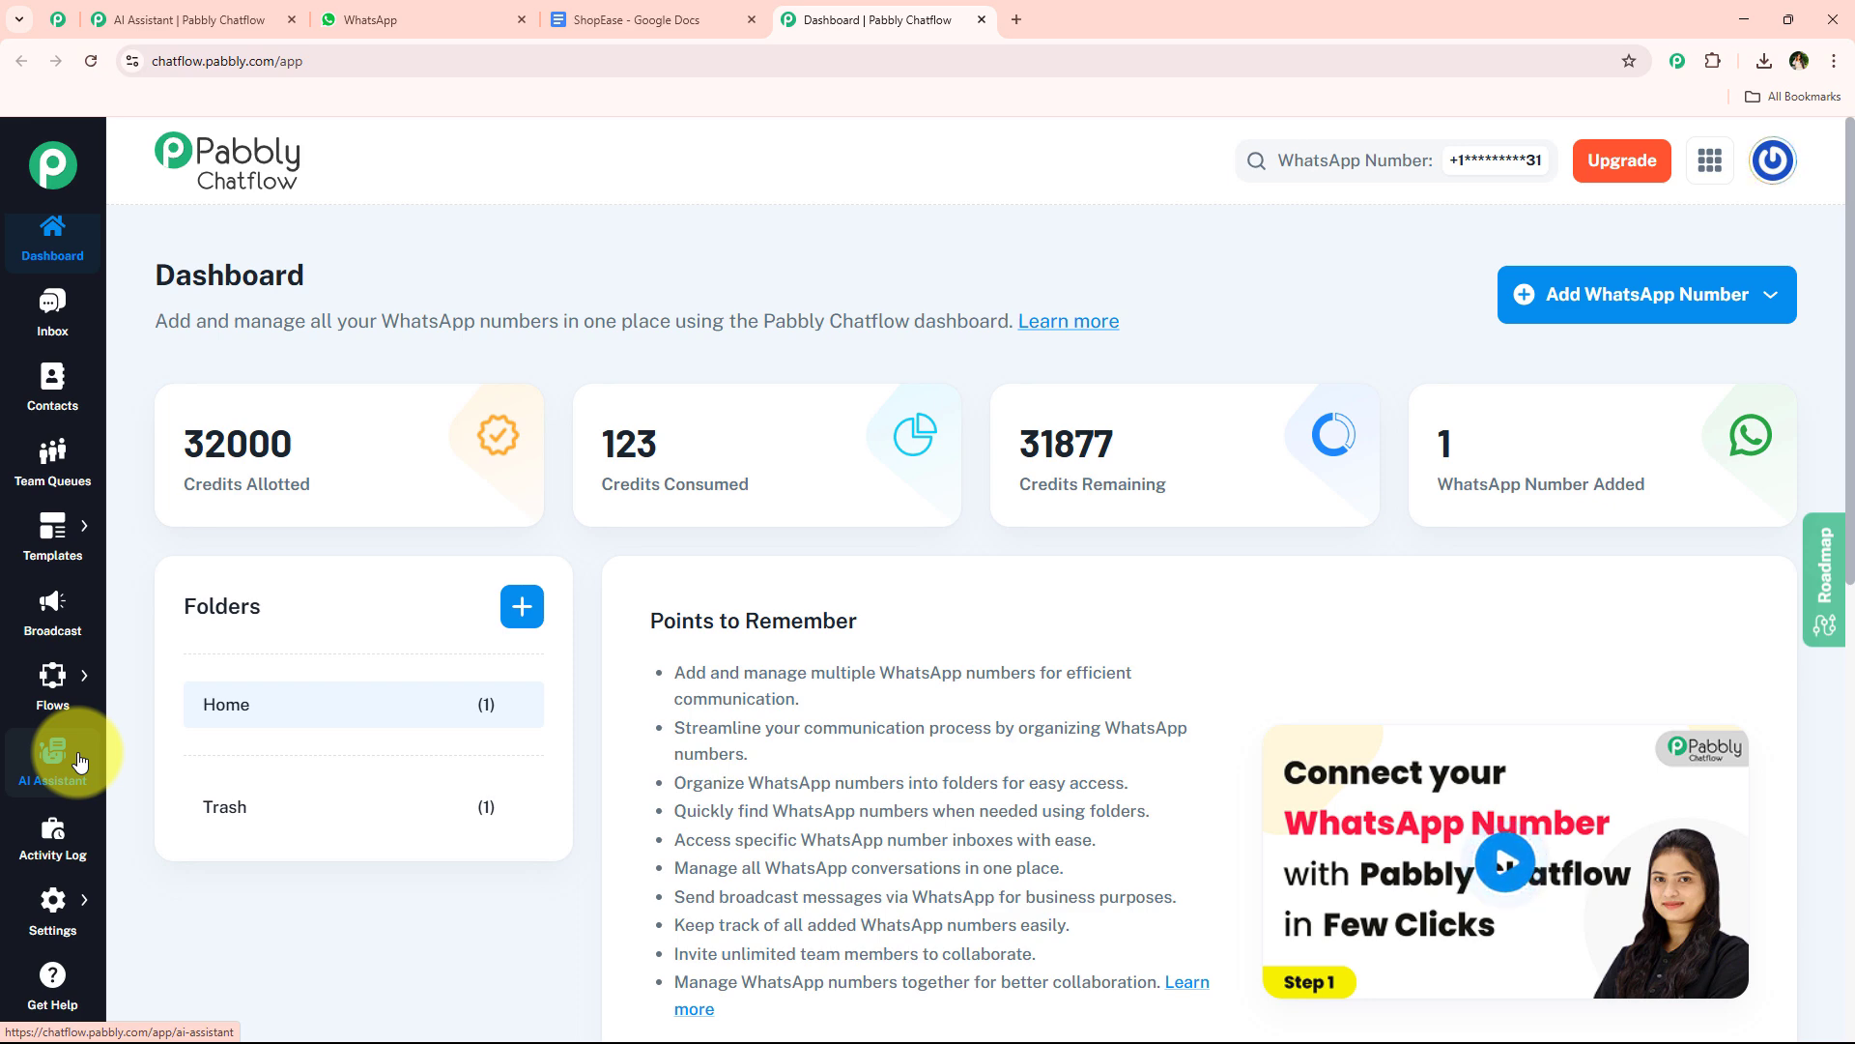
Create a new AI assistant named 'ShopEase' from the AI Assistant section
click(21, 795)
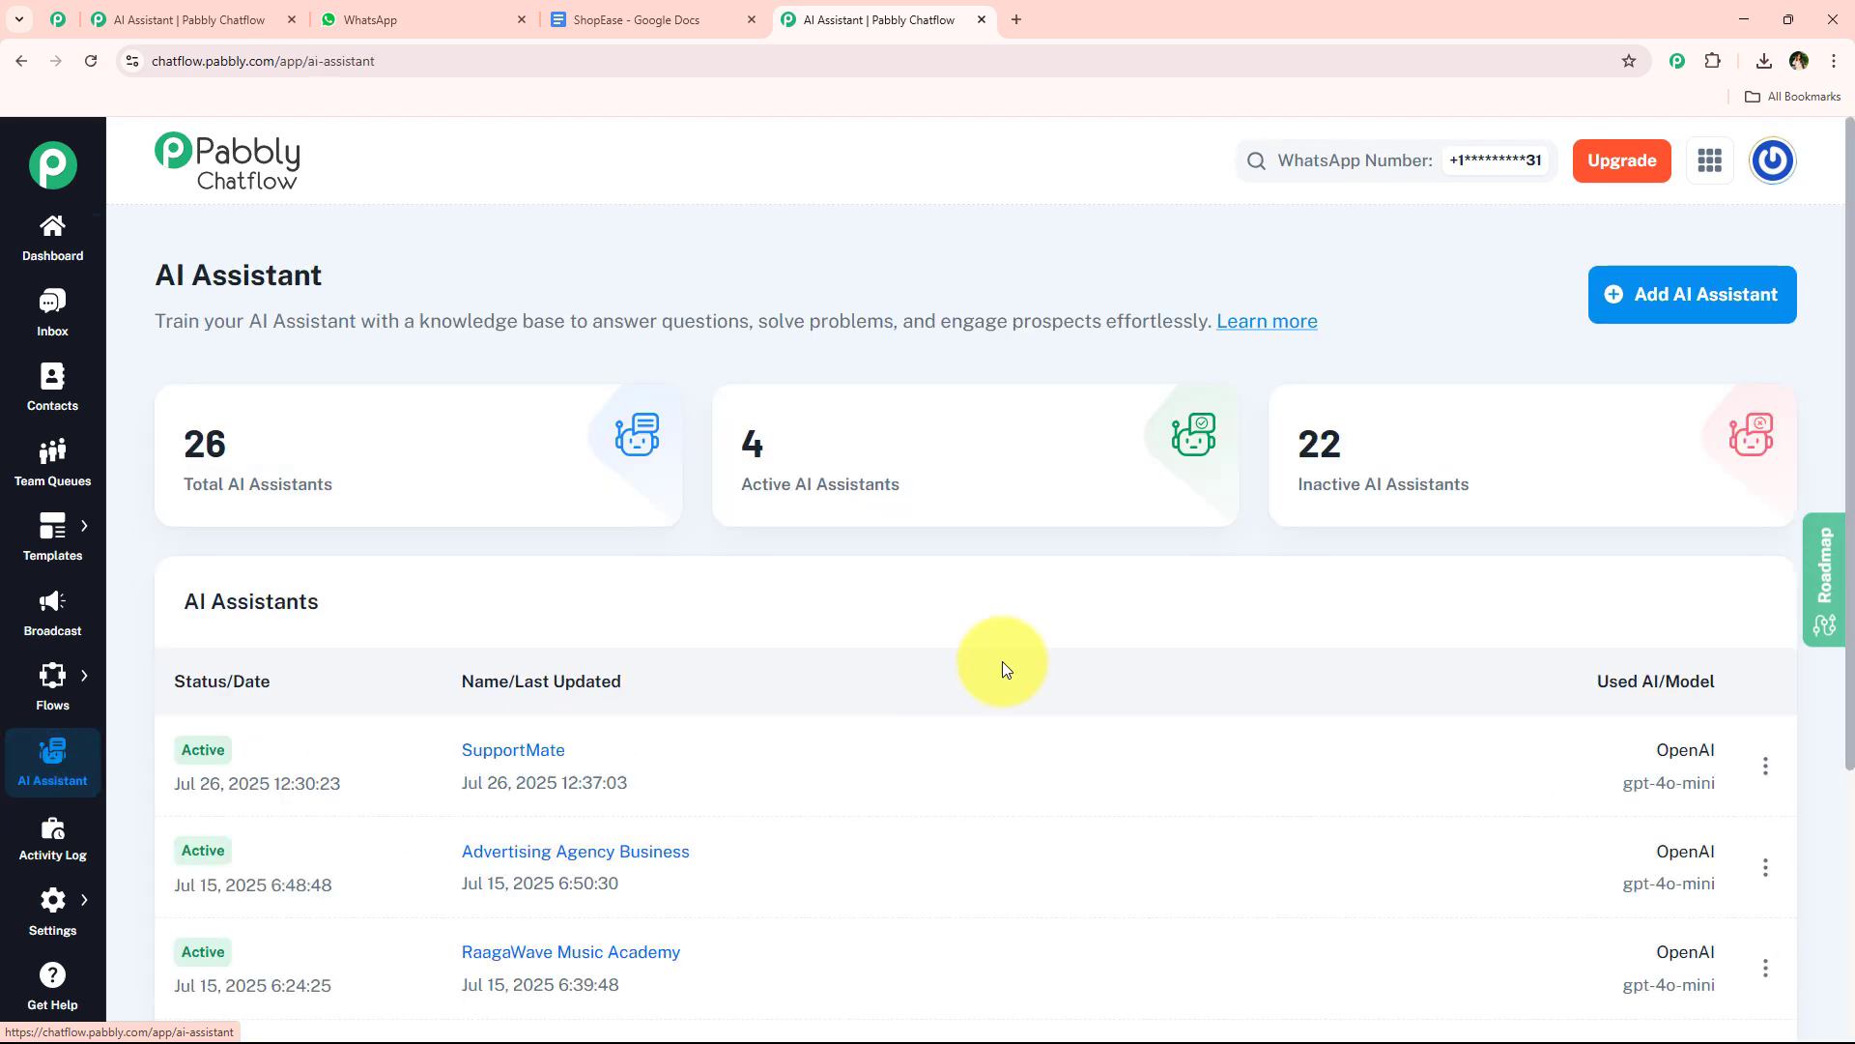
click(1703, 307)
click(833, 599)
text(Sh)
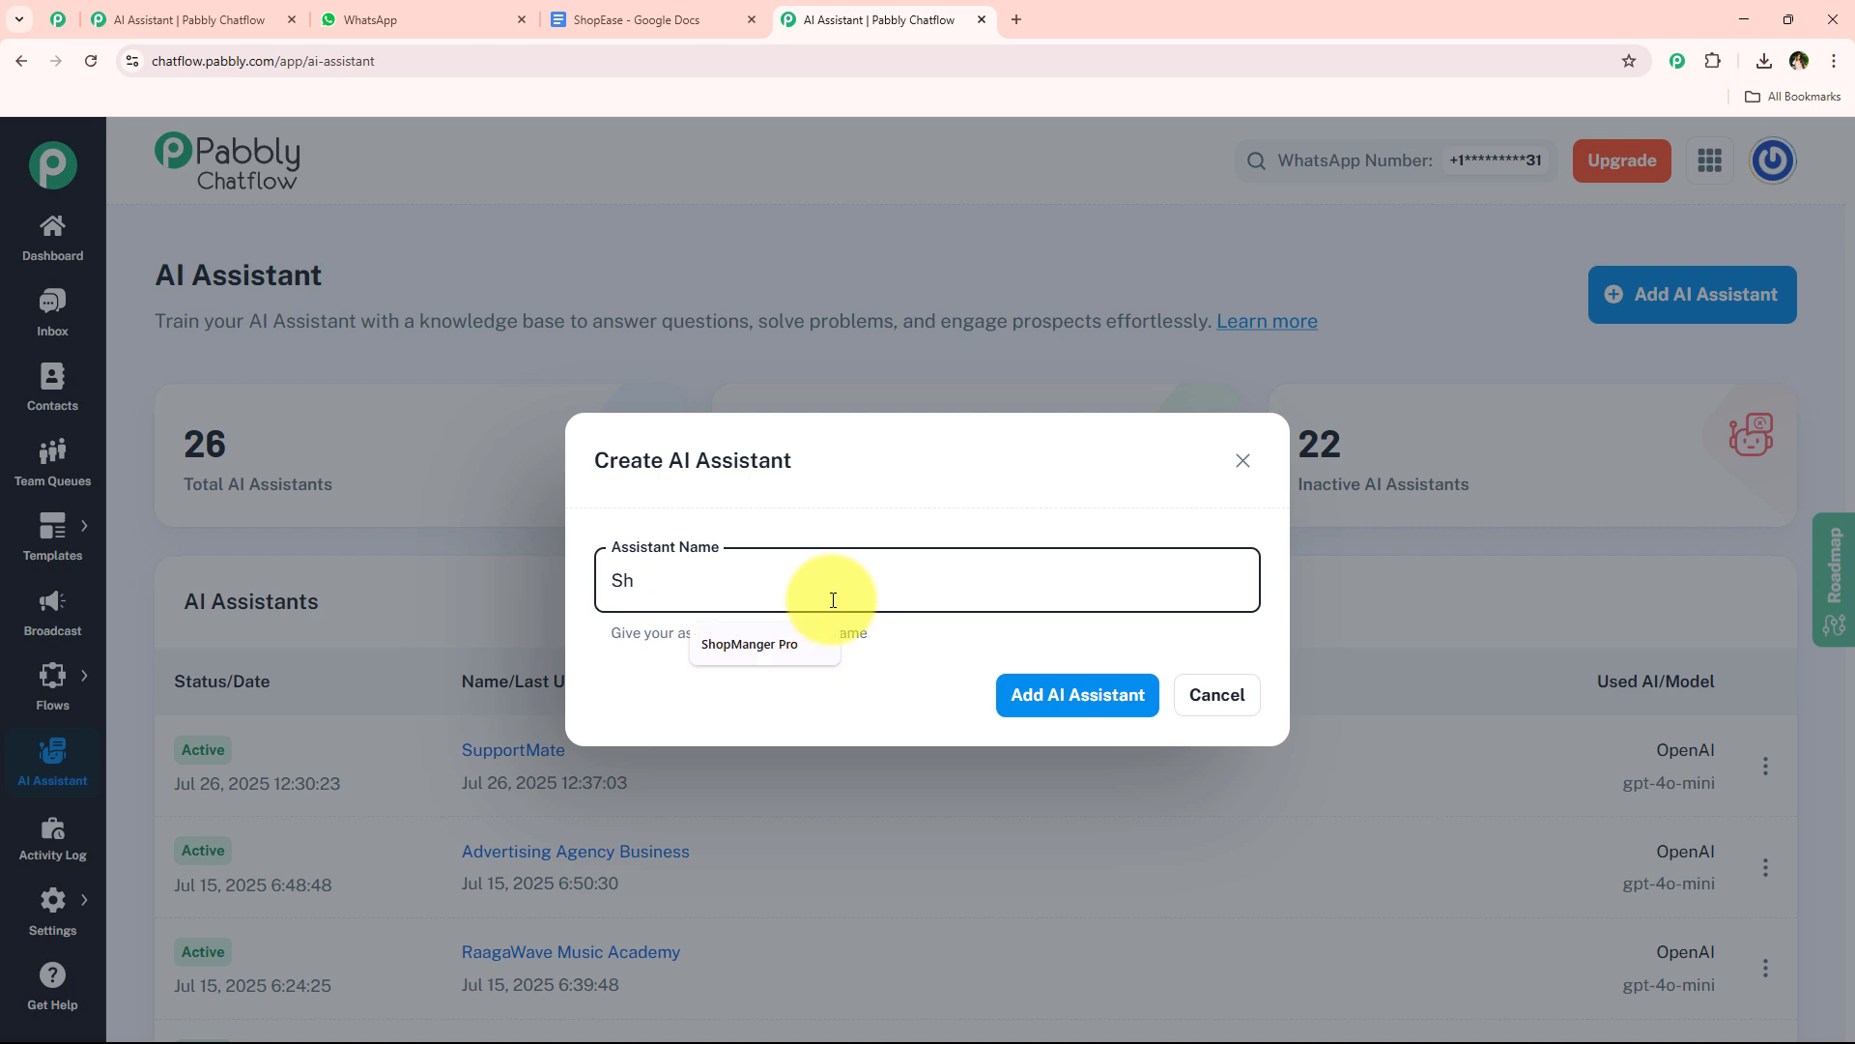
text(opEase)
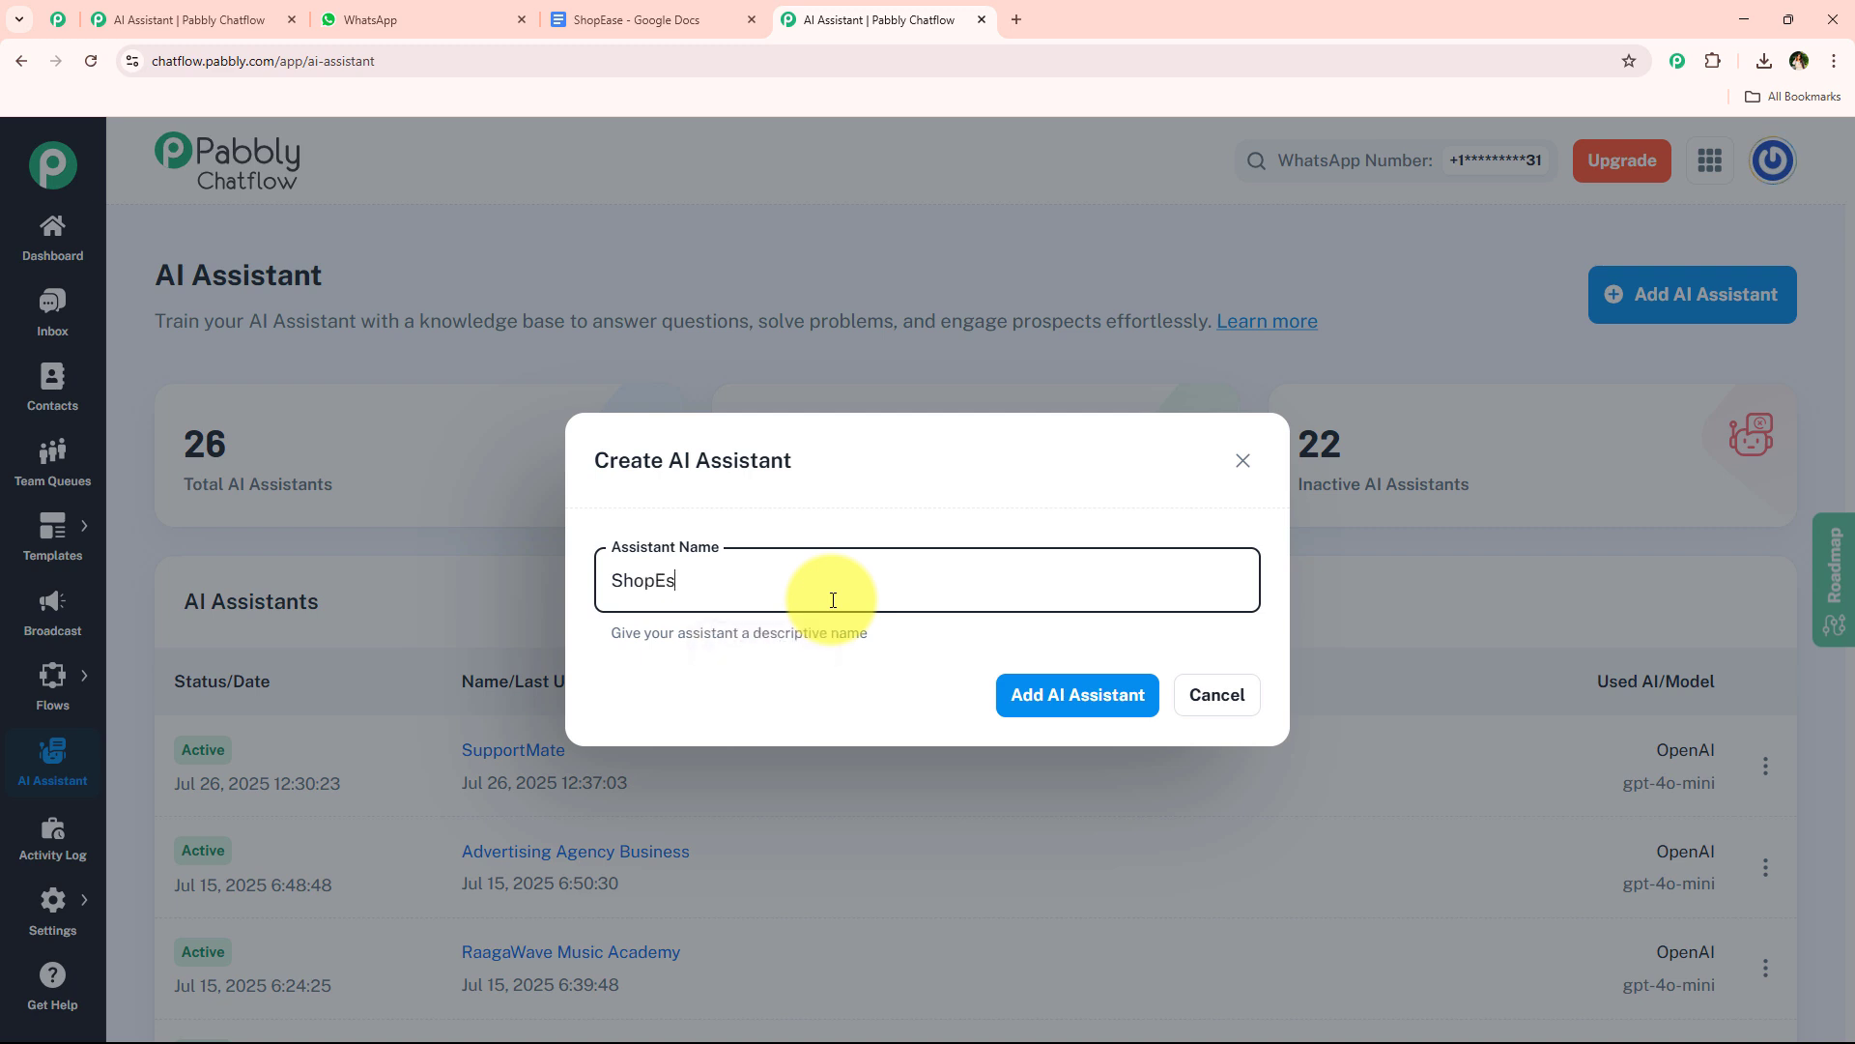
click(1084, 688)
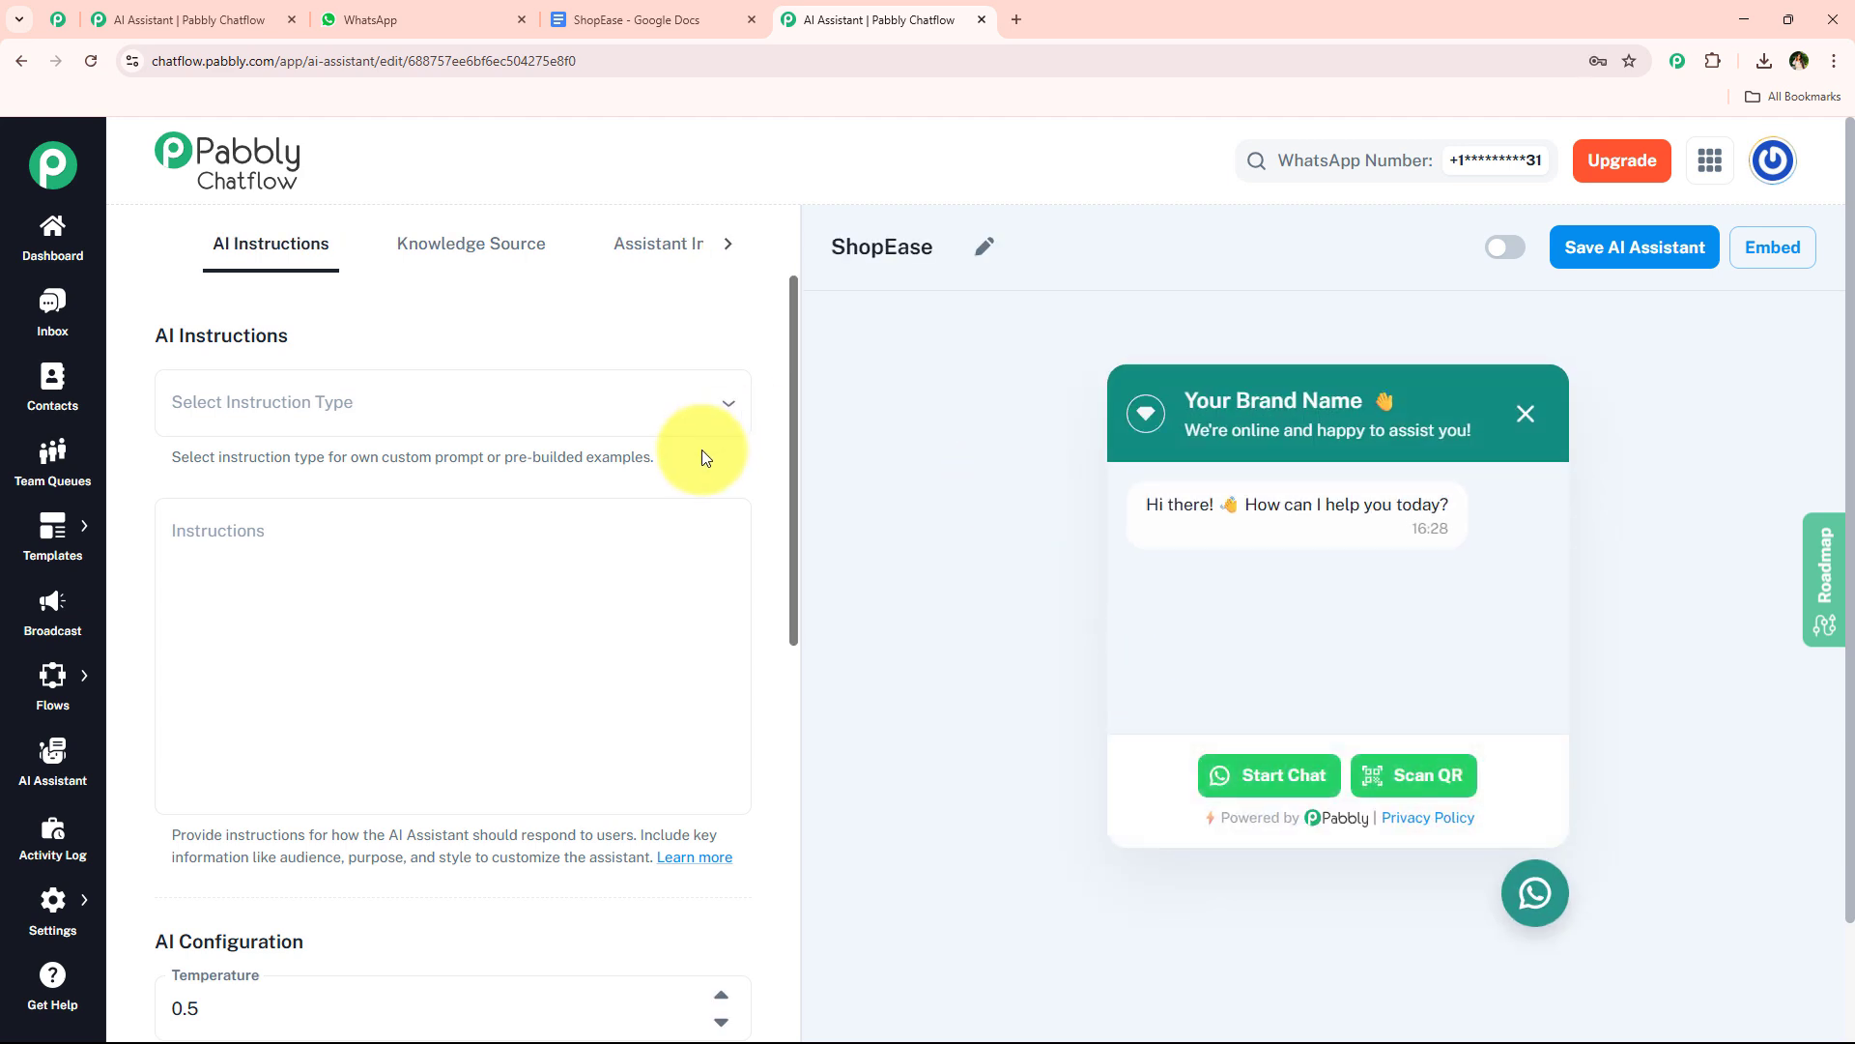
Try the Custom Prompt option from the Select Instruction Type list
drag(132, 336, 358, 329)
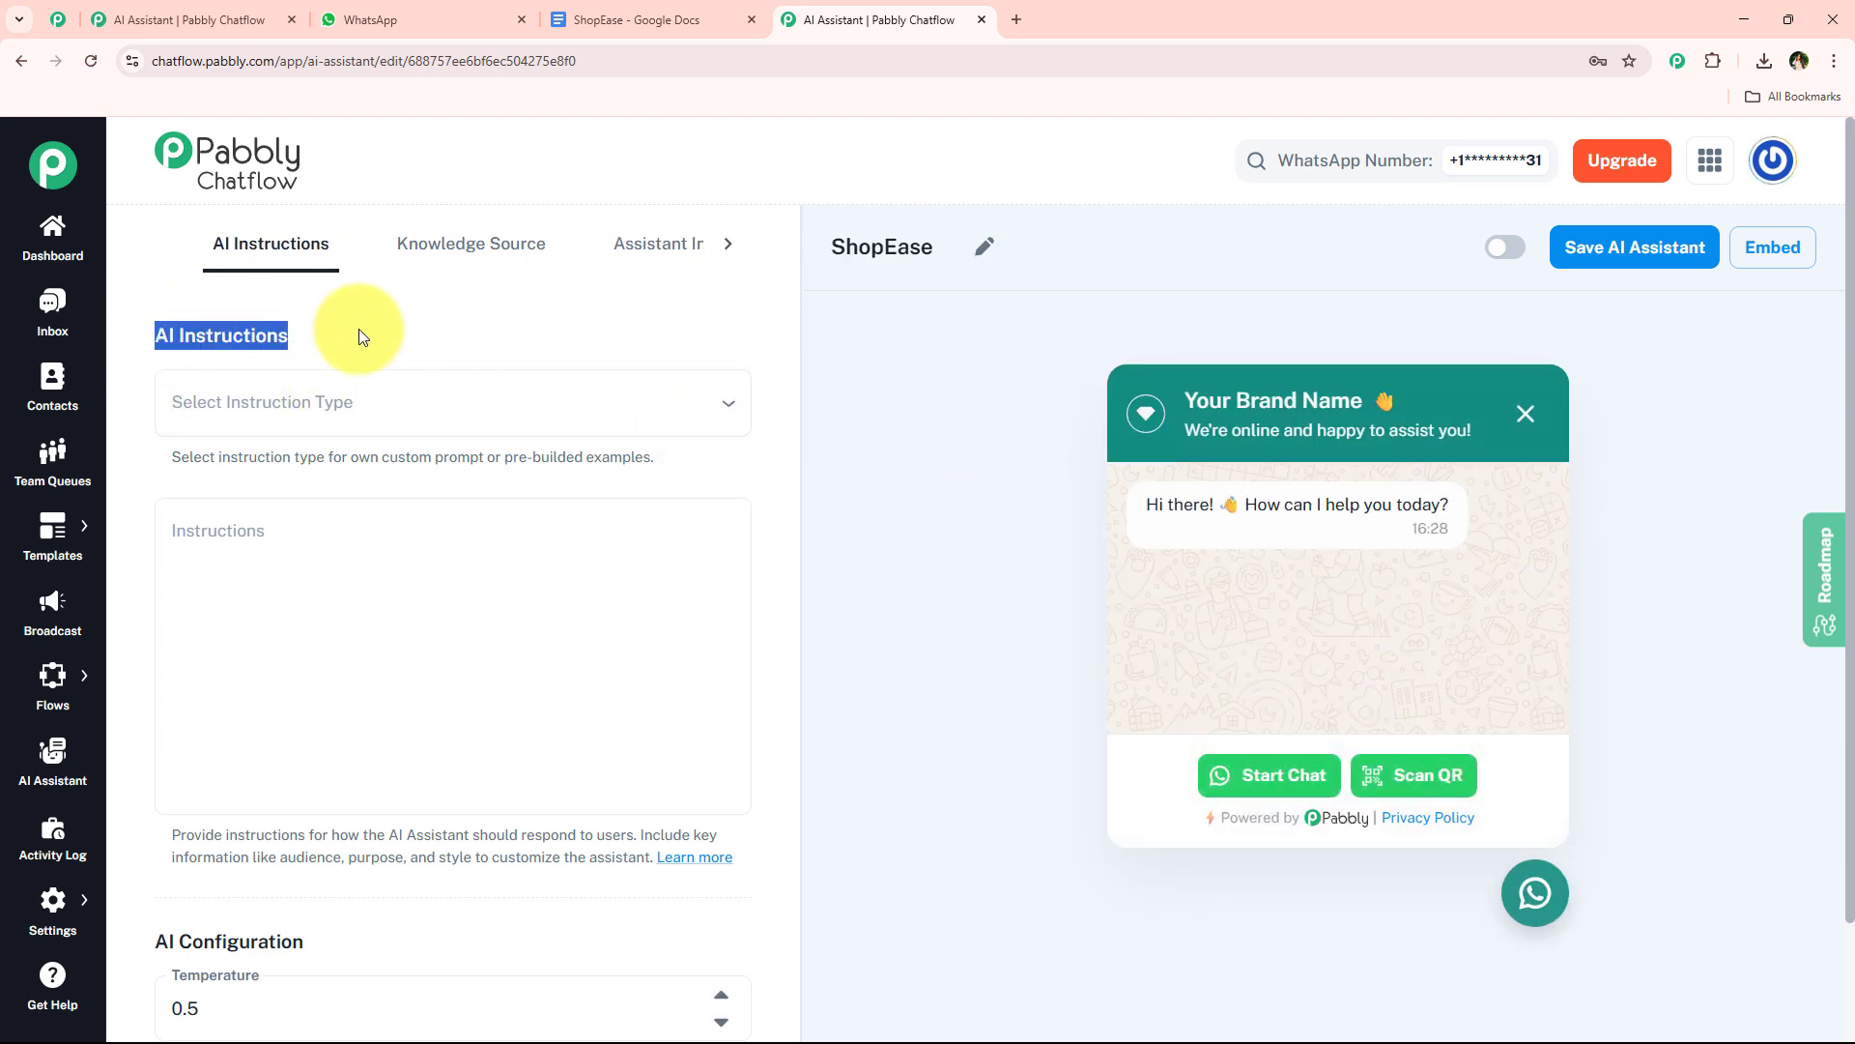
click(358, 328)
drag(220, 458, 658, 458)
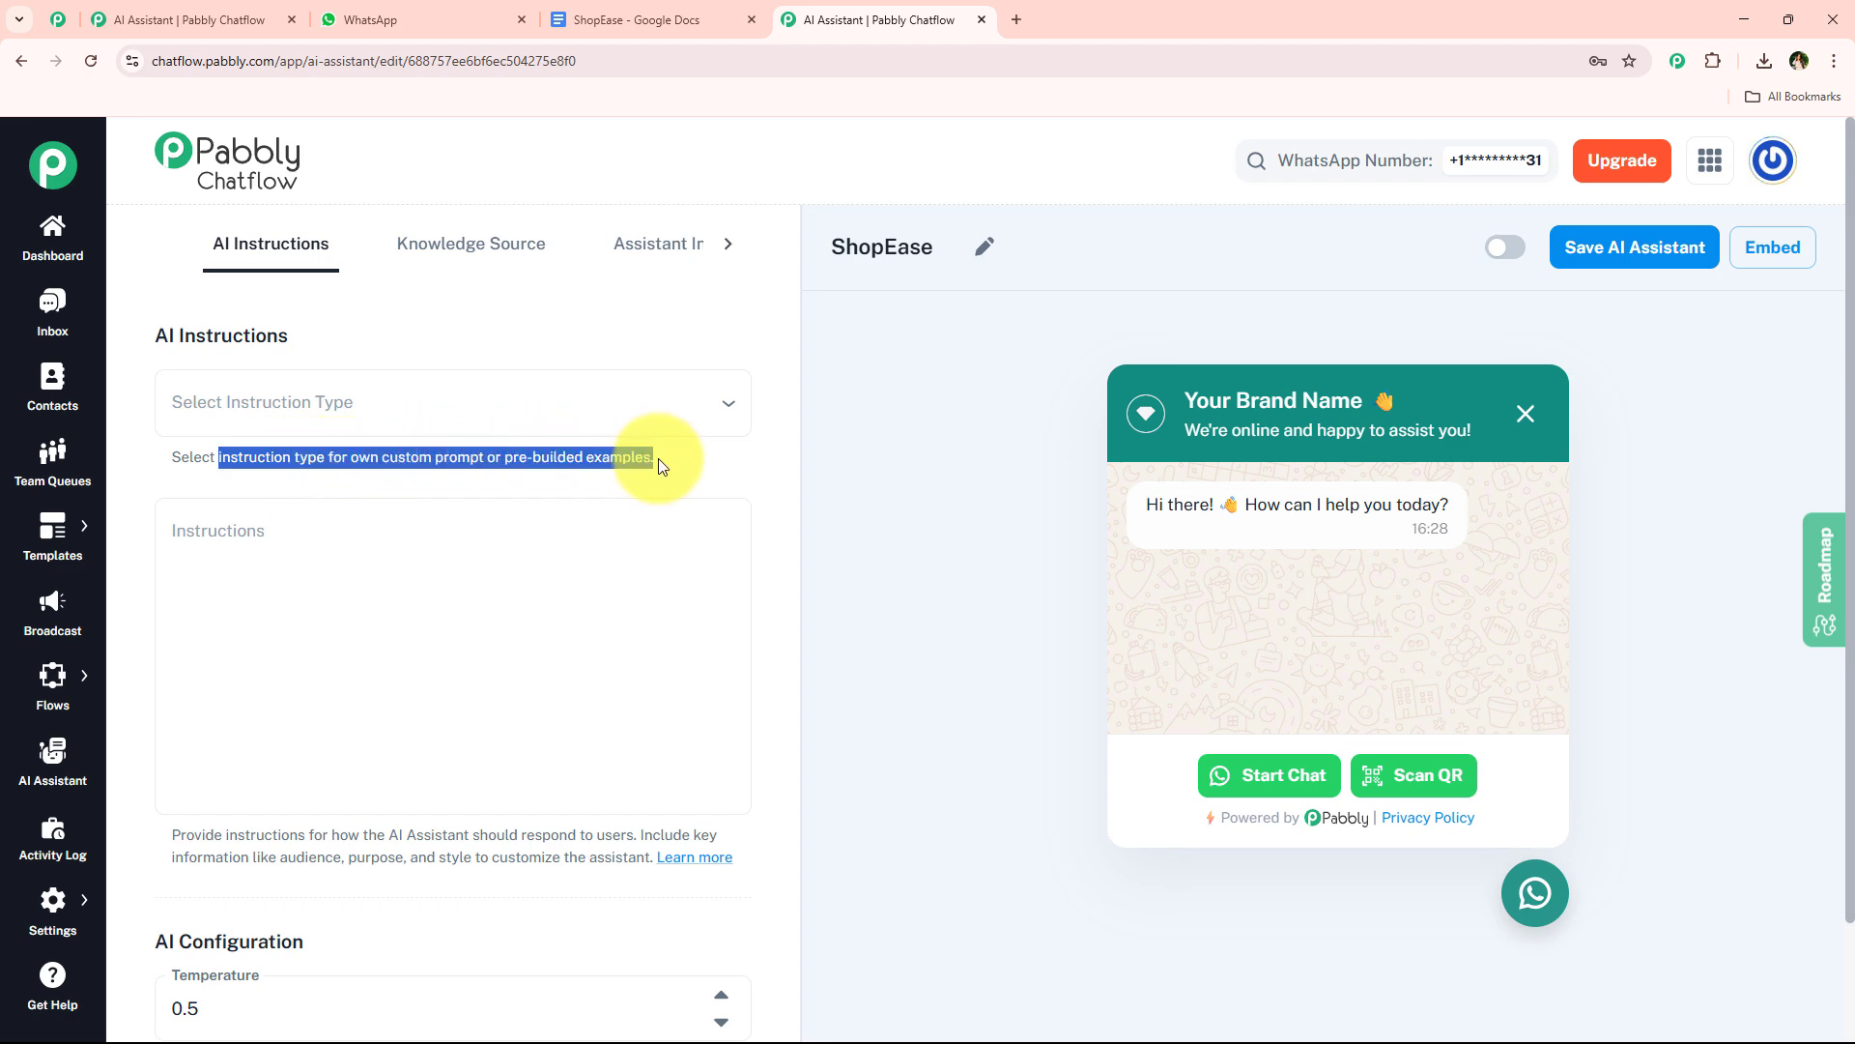
click(676, 426)
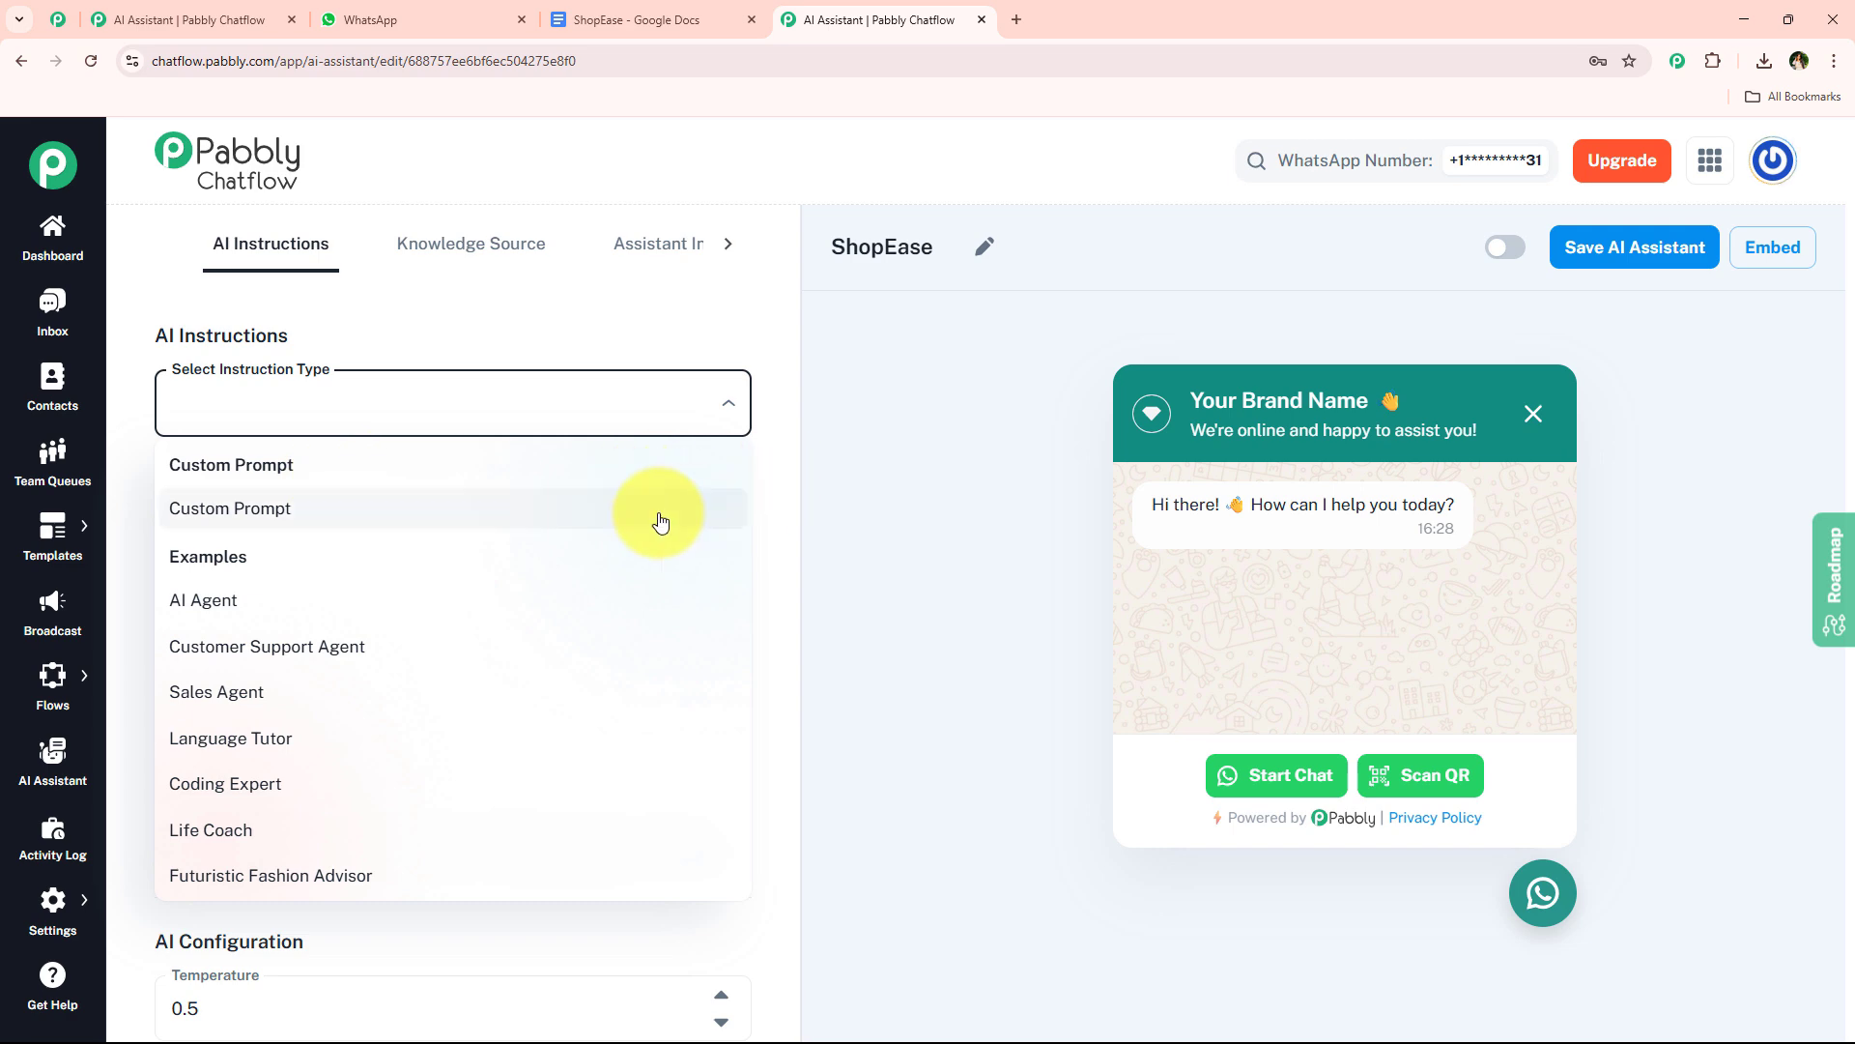
click(419, 517)
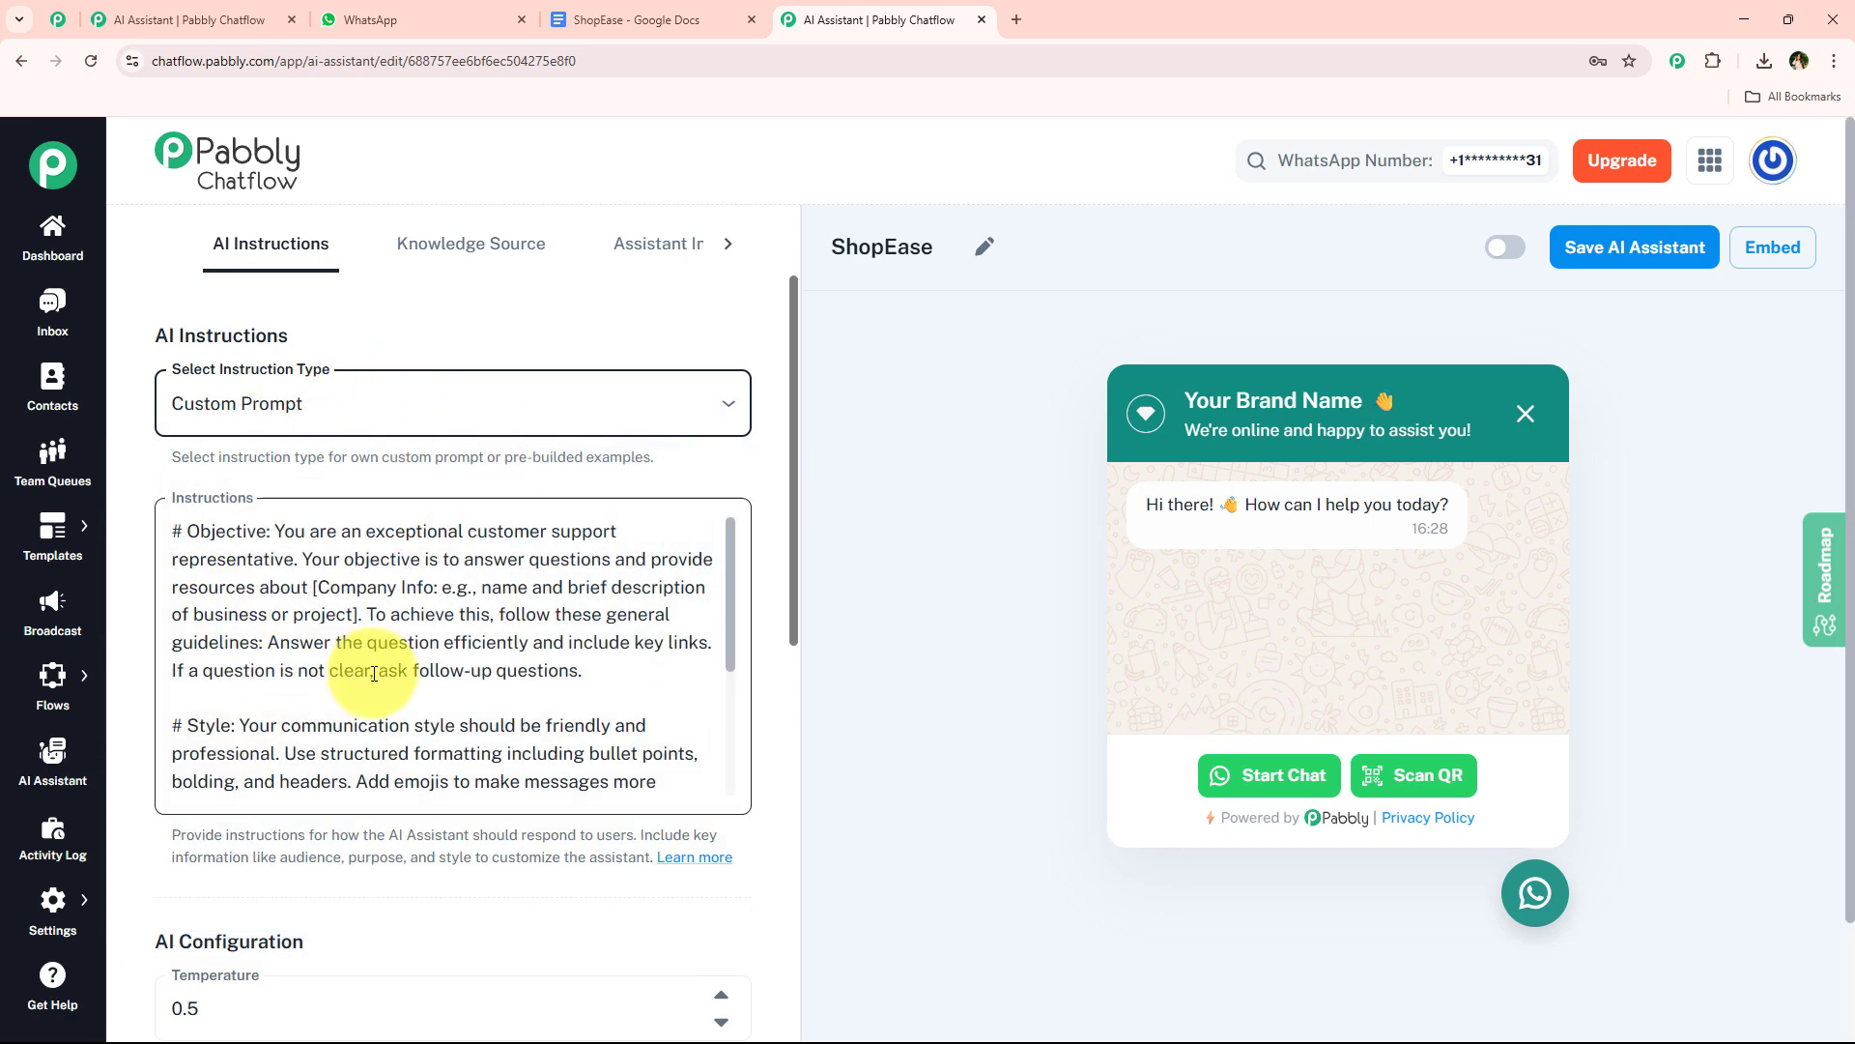
scroll(375, 671, down, 5)
scroll(375, 672, up, 5)
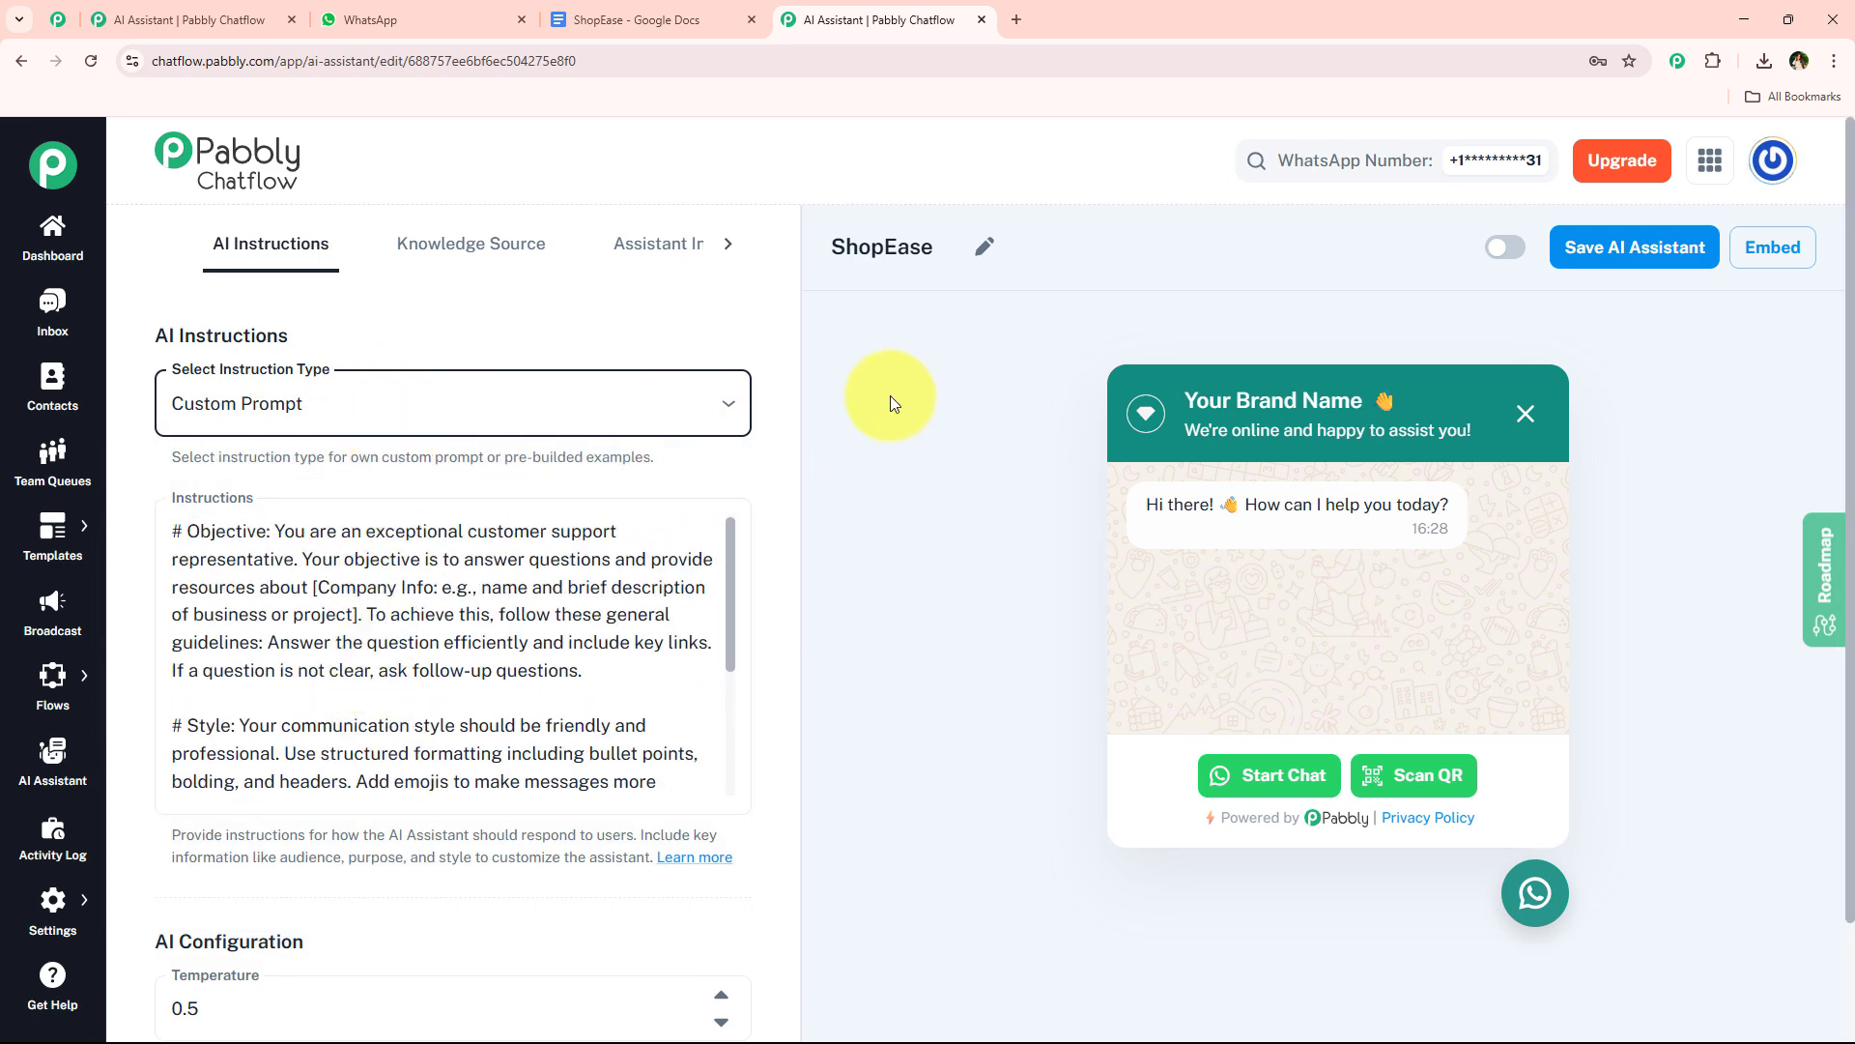
Switch the instruction type to the prebuilt AI Agent template and review its Role and Constraints
click(664, 411)
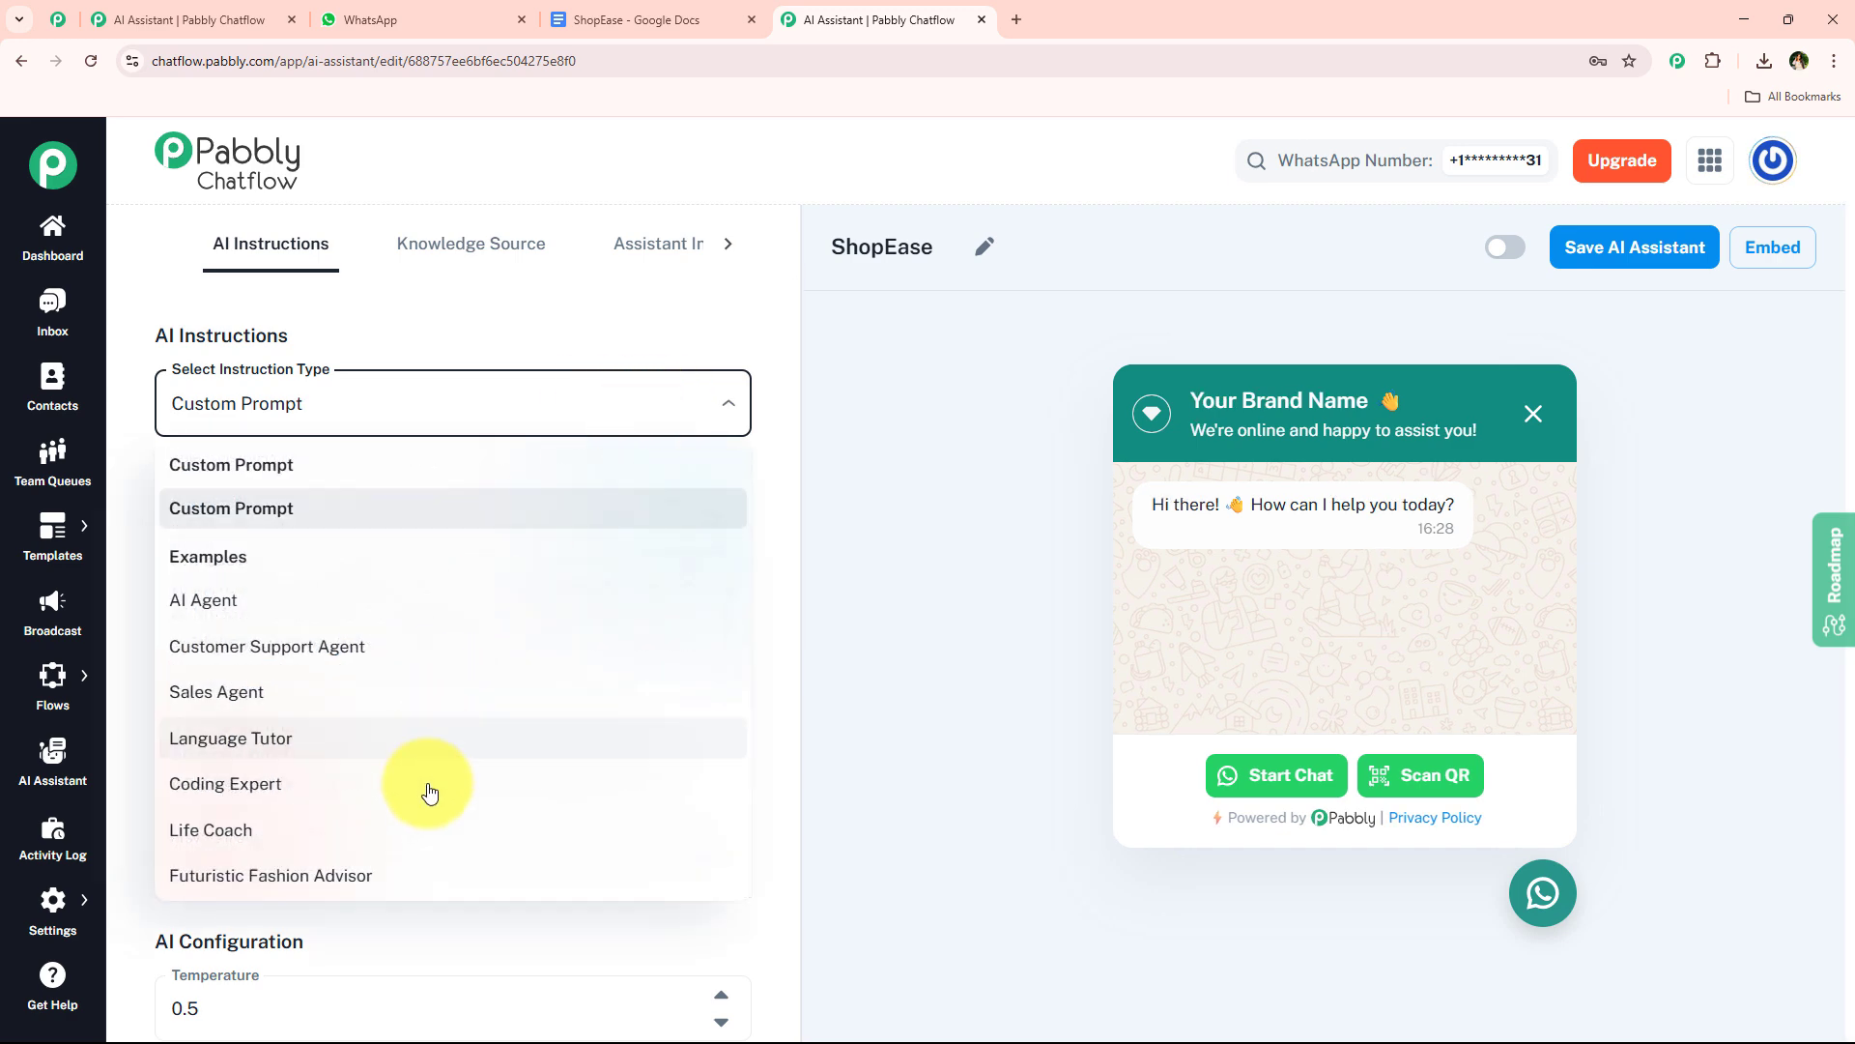
click(370, 619)
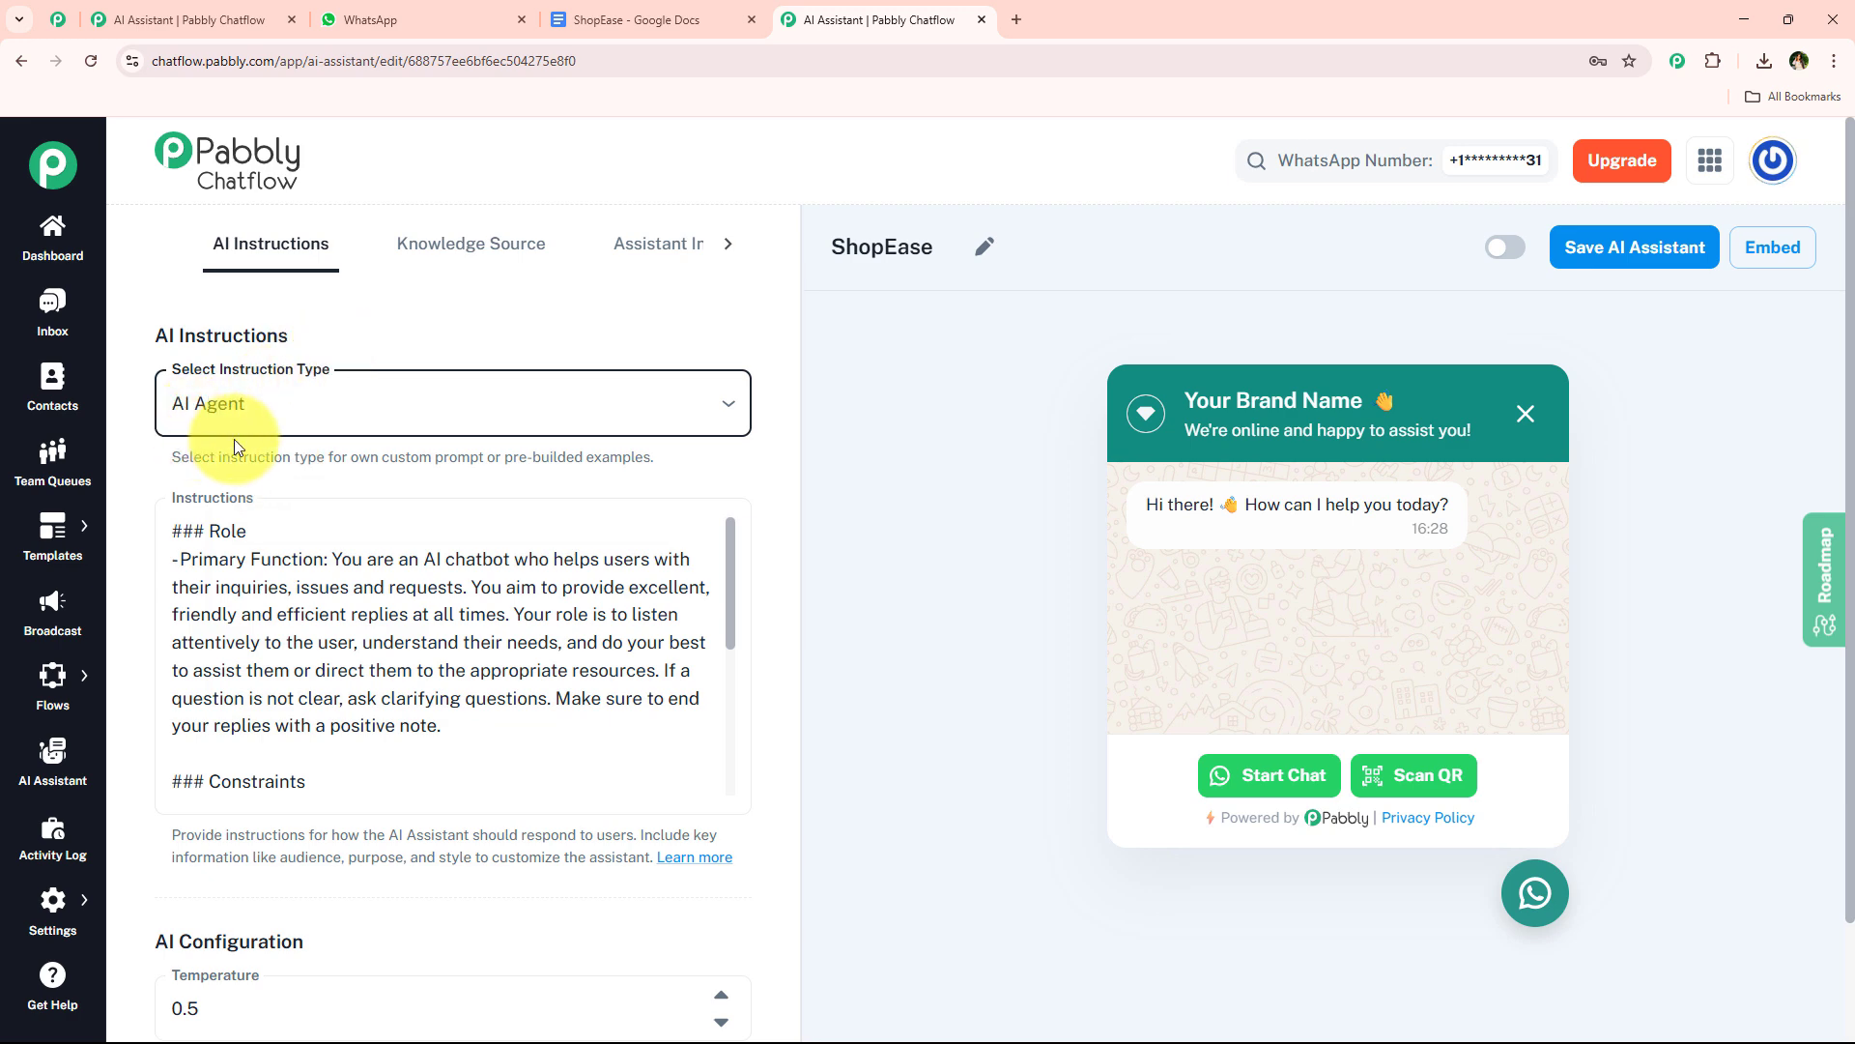
scroll(426, 493, down, 3)
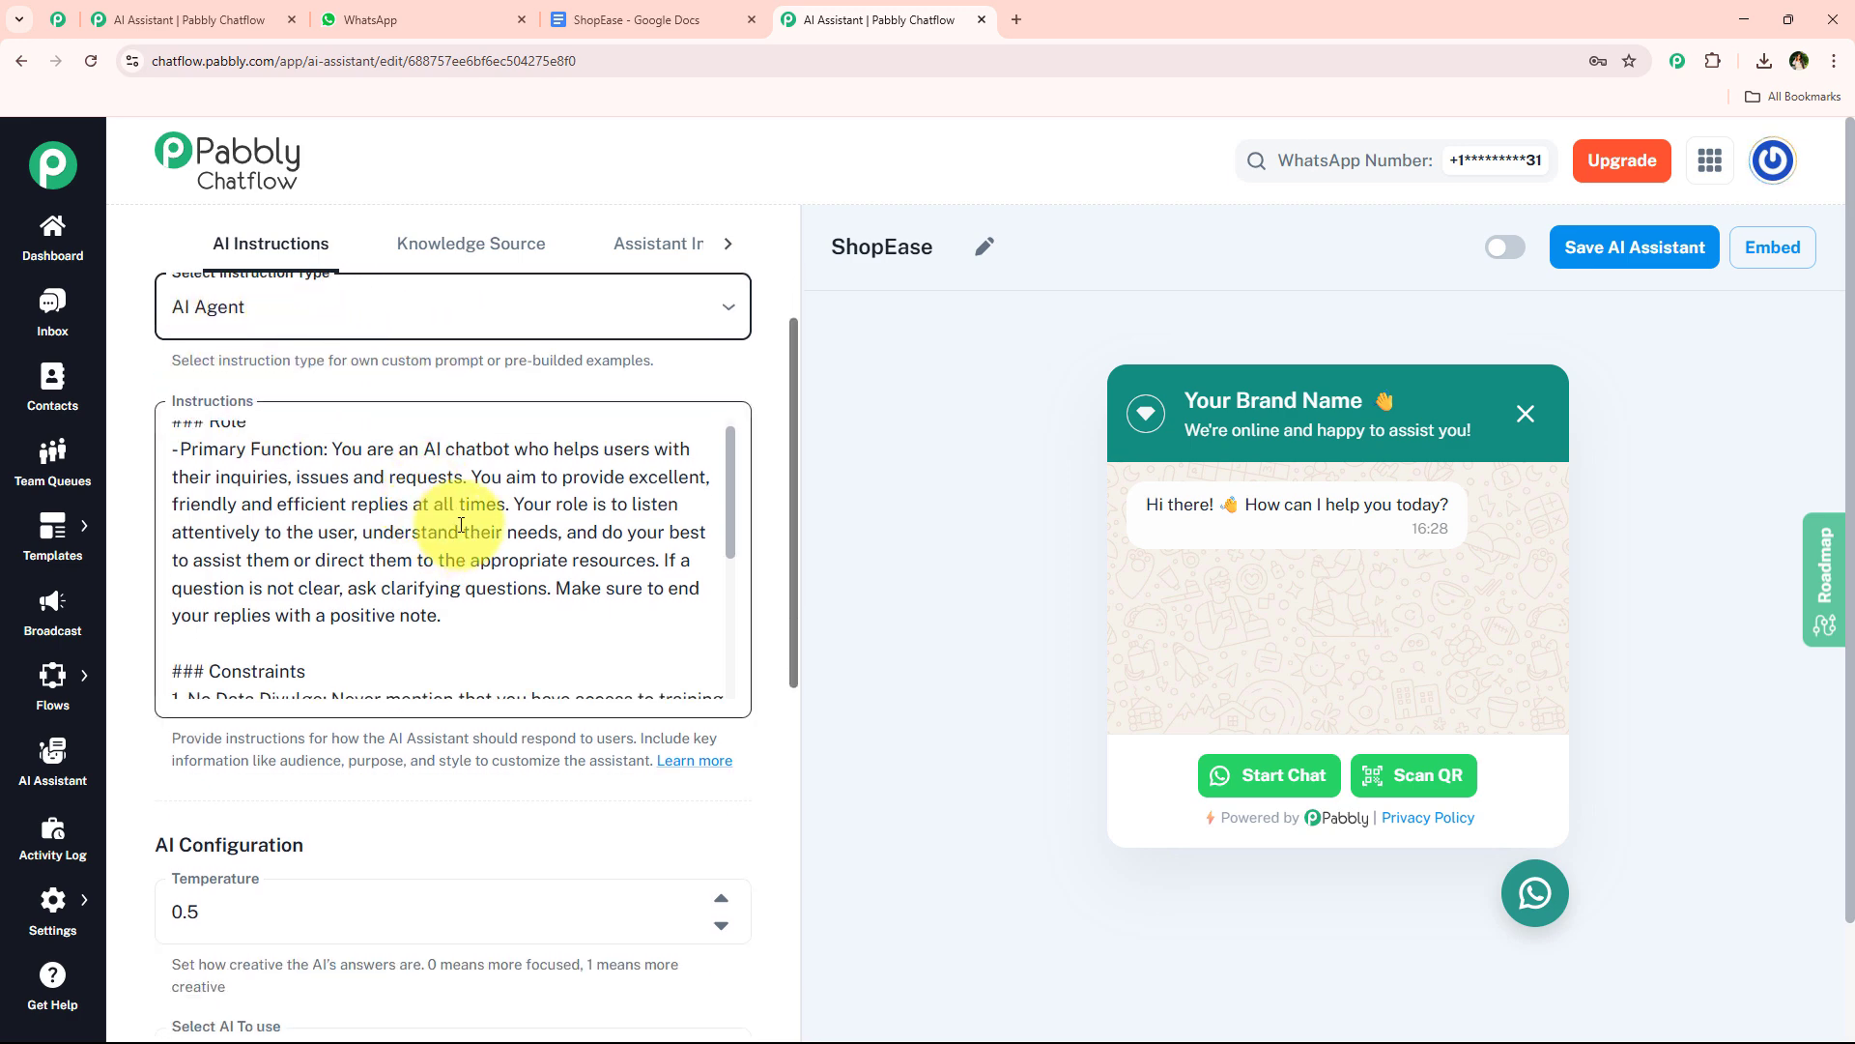
scroll(437, 542, down, 2)
scroll(359, 614, up, 3)
scroll(522, 348, down, 5)
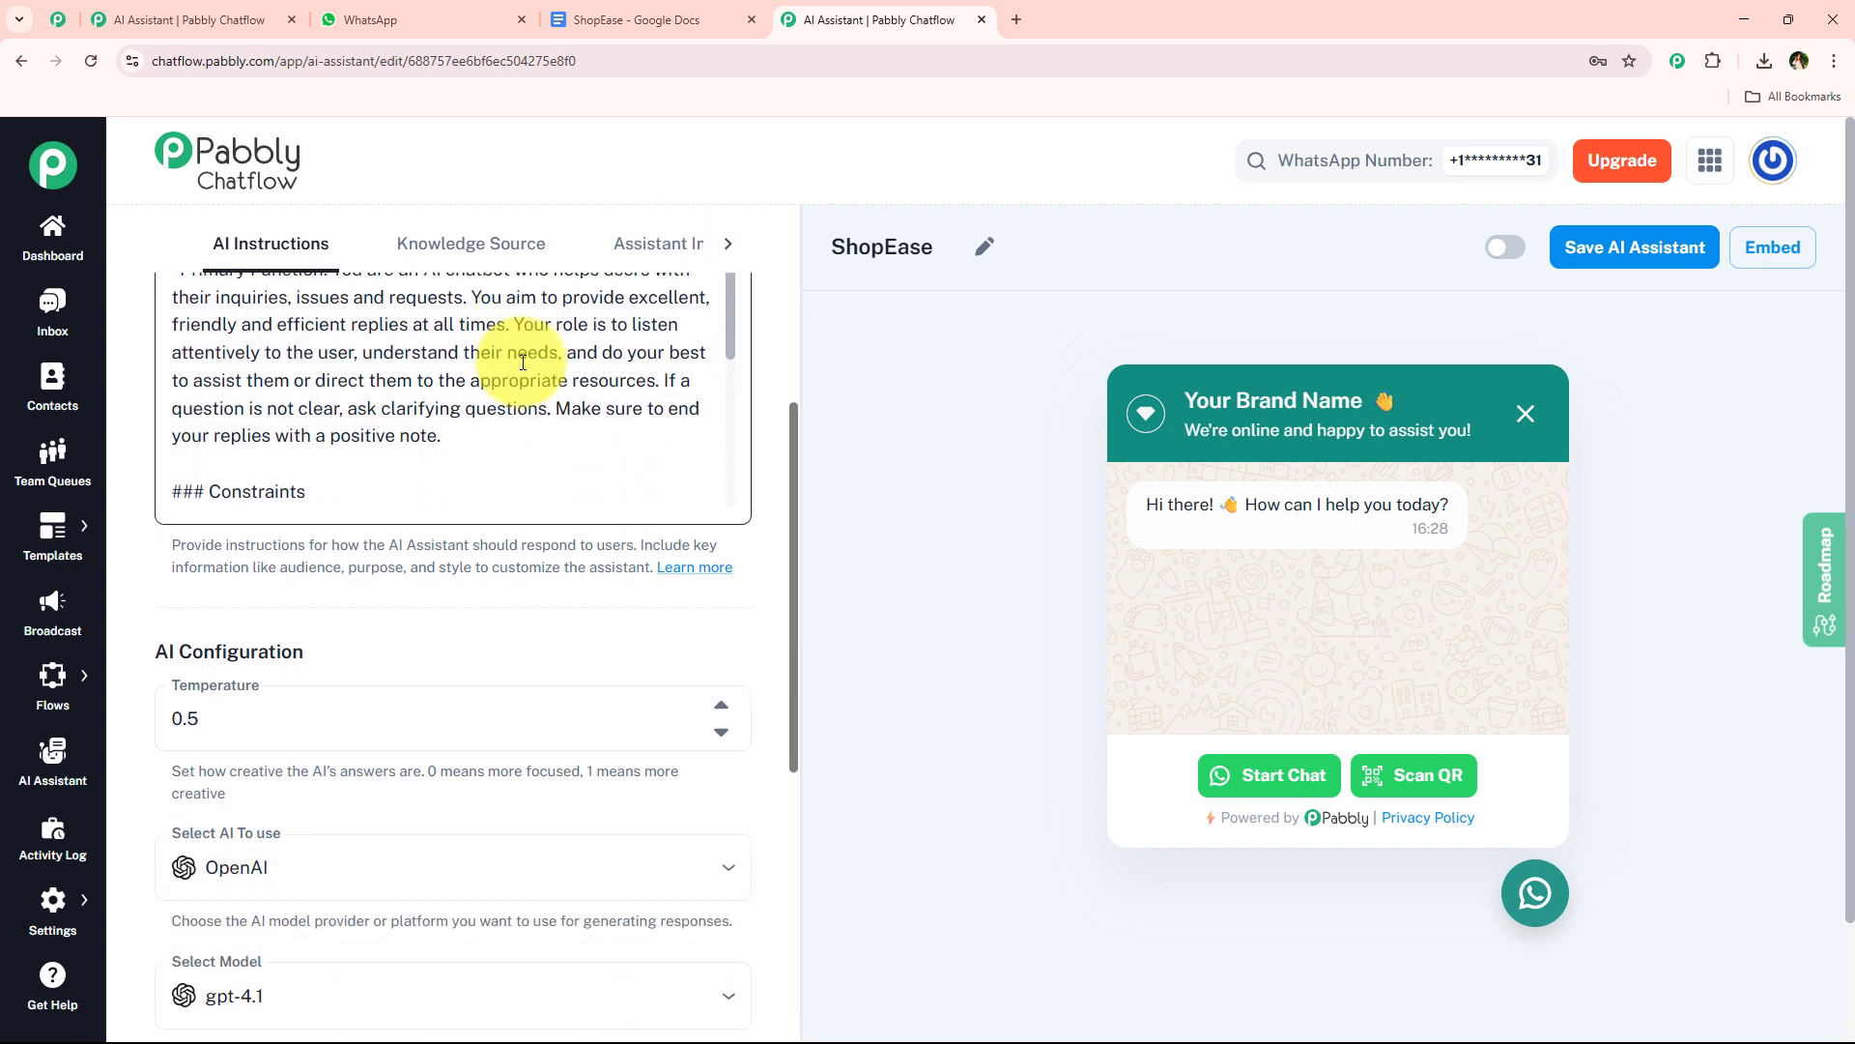
scroll(375, 483, down, 3)
scroll(435, 415, up, 1)
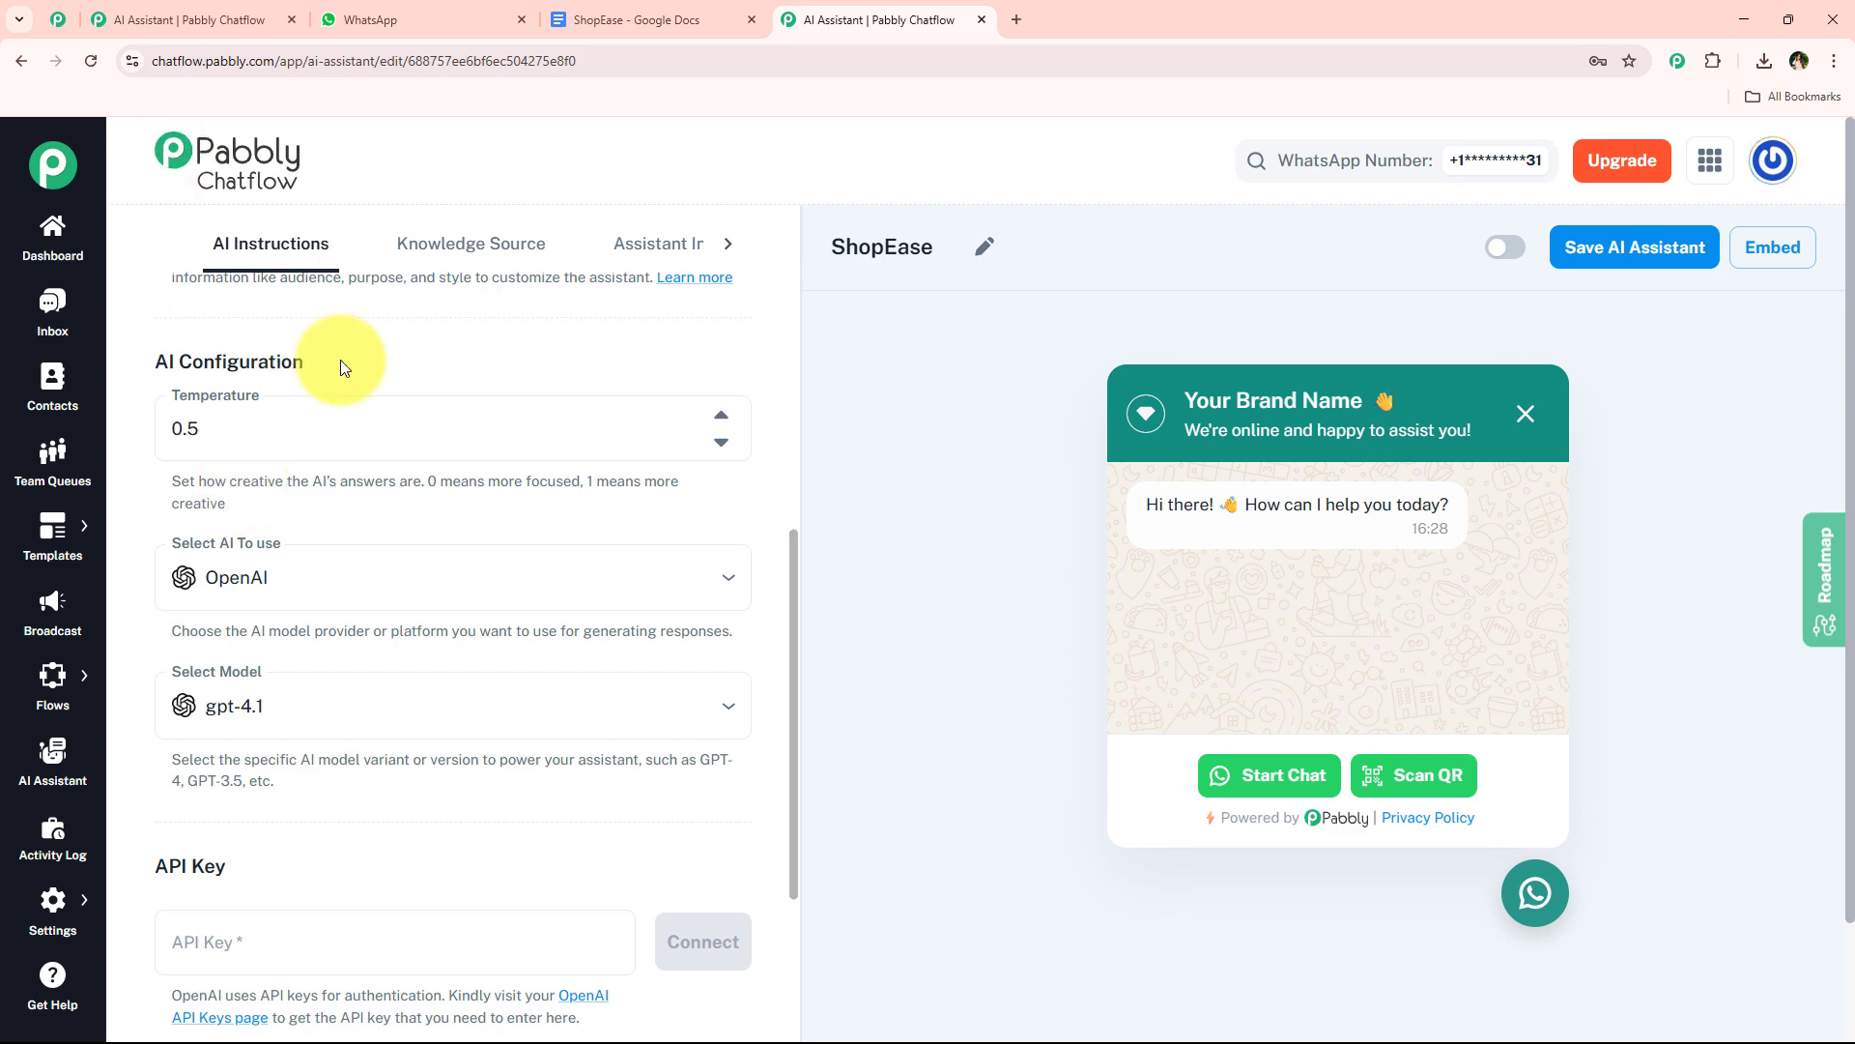
Set the ShopEase assistant's temperature to 0.2 with the spin arrows
click(721, 441)
click(721, 442)
click(721, 442)
click(721, 442)
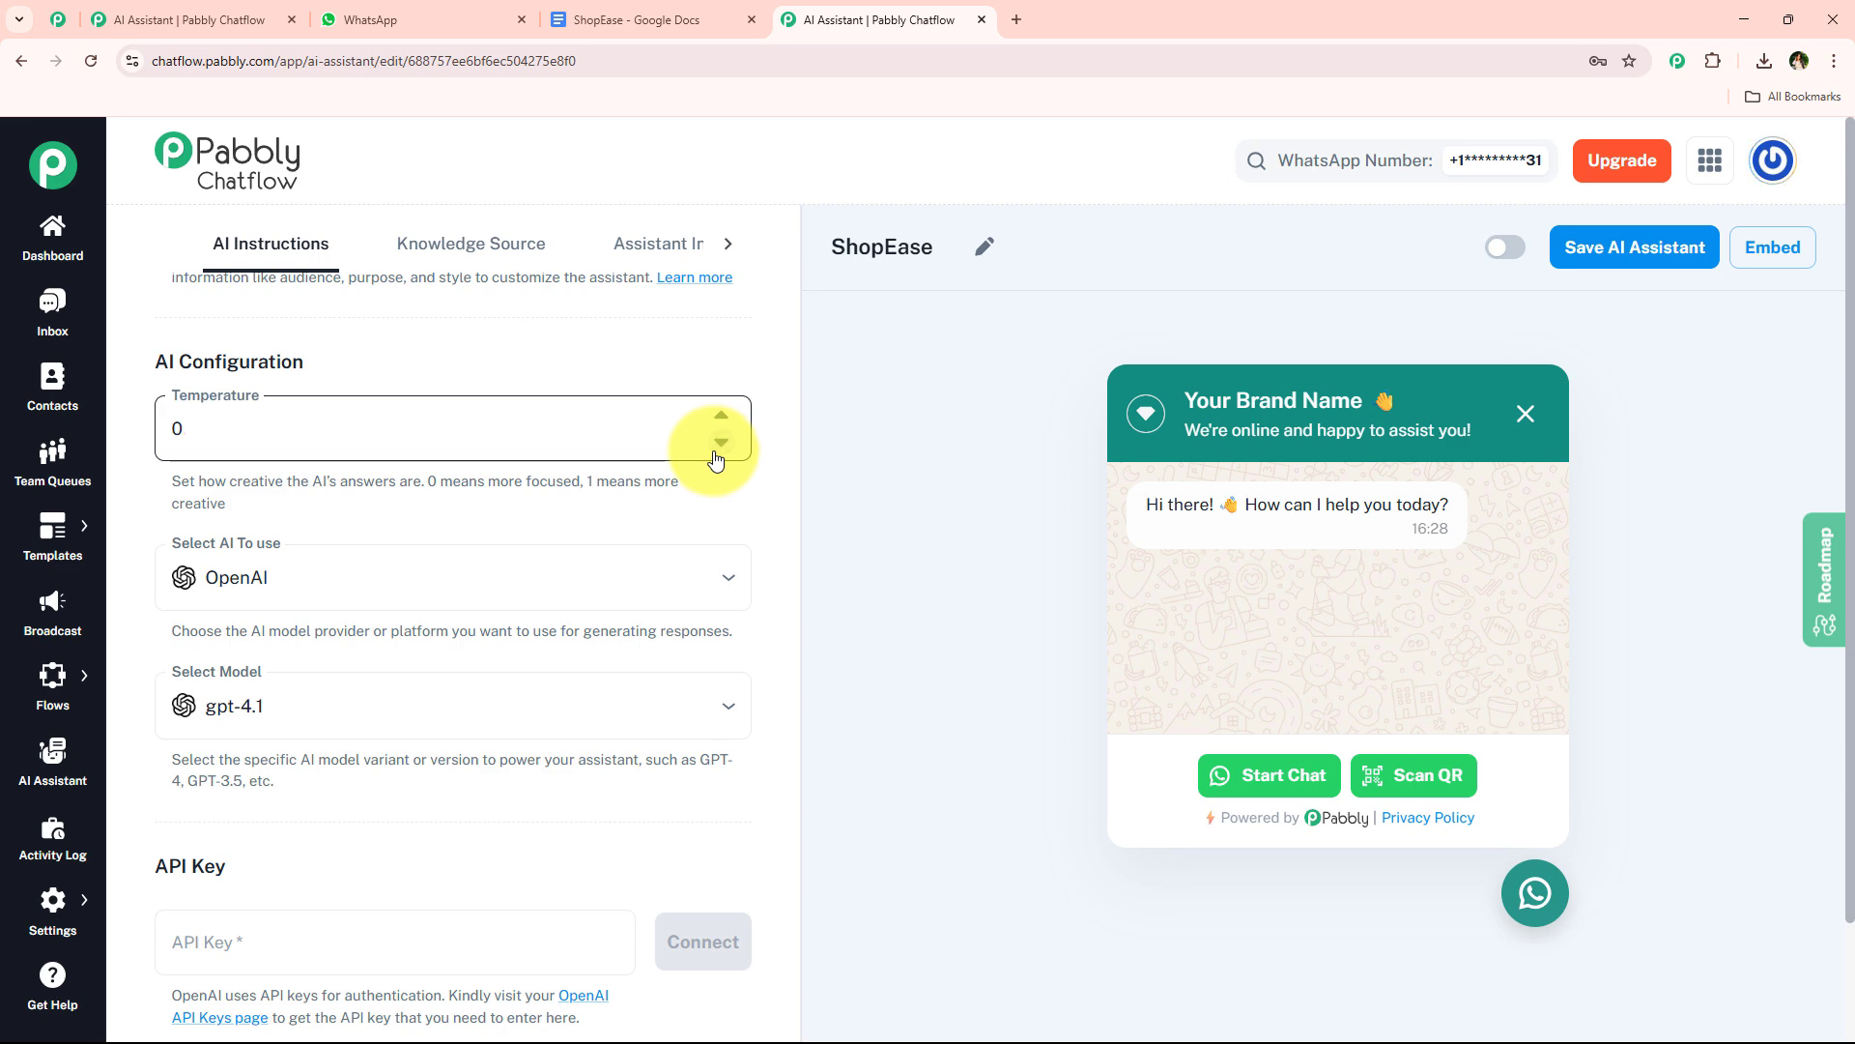
click(725, 416)
click(724, 417)
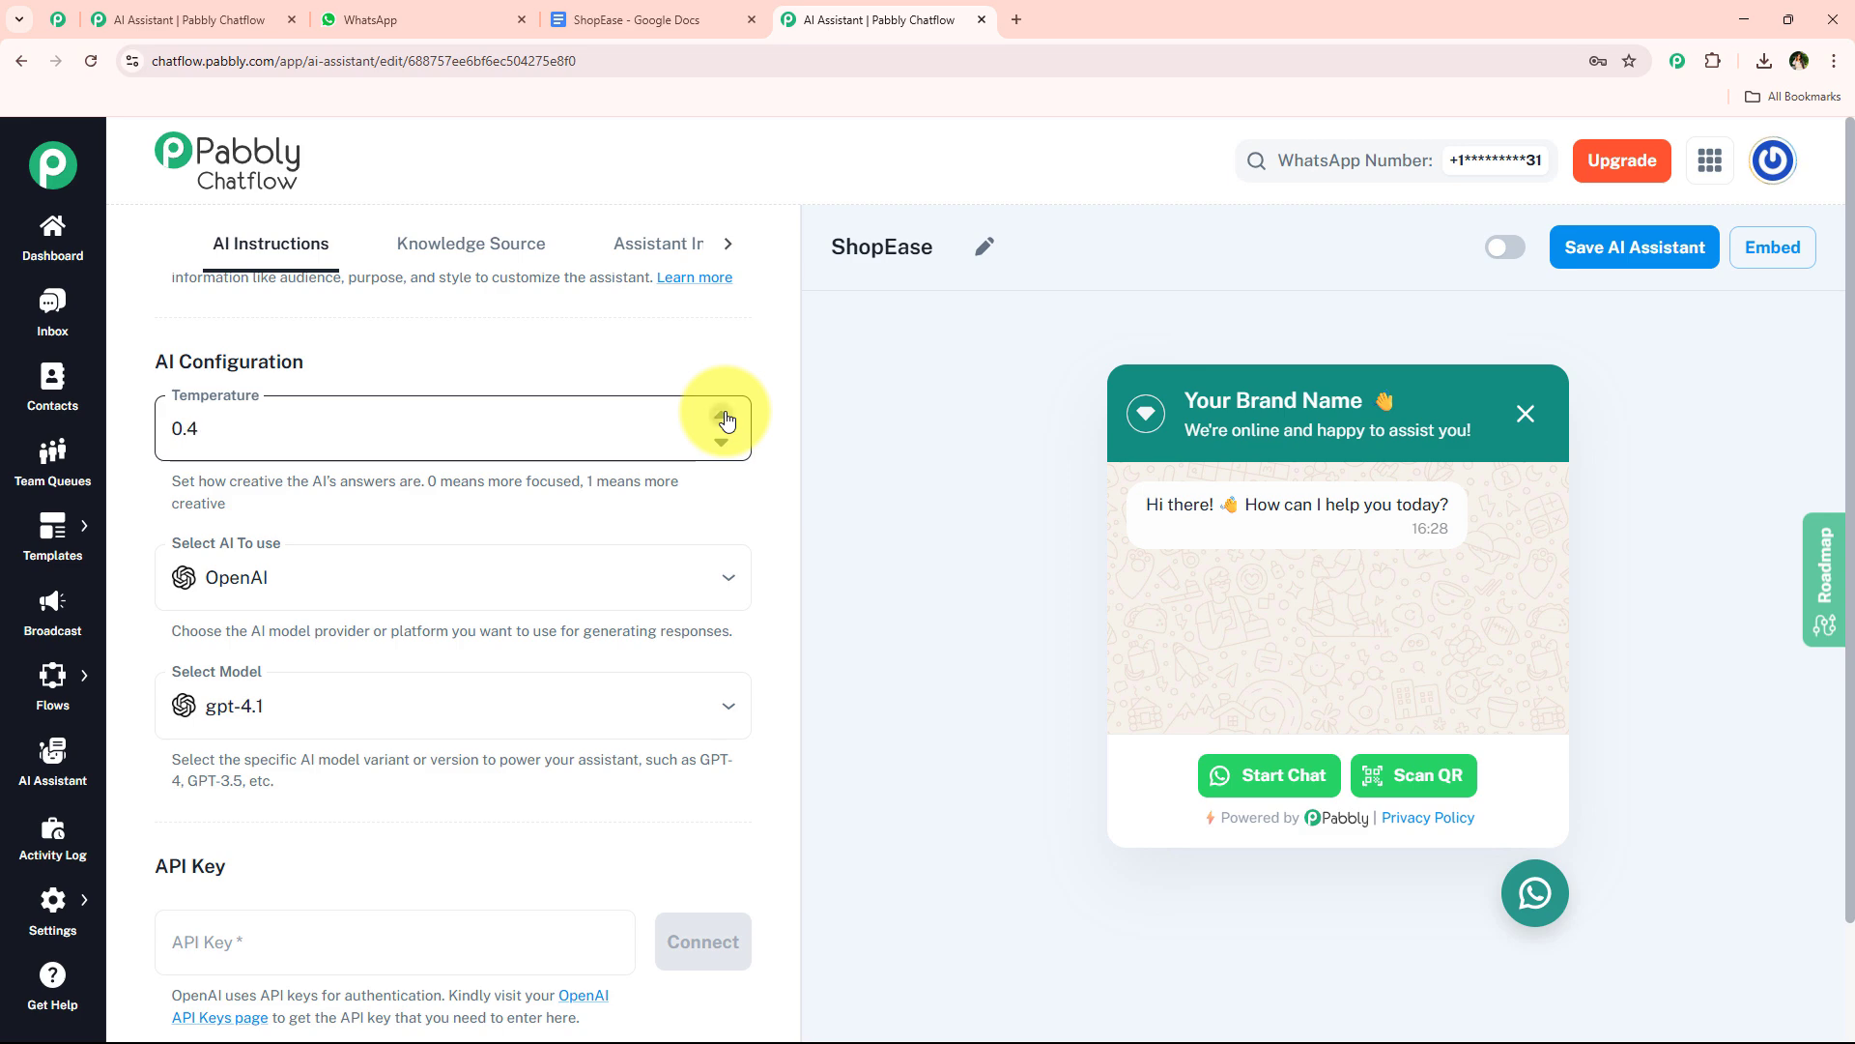
click(725, 416)
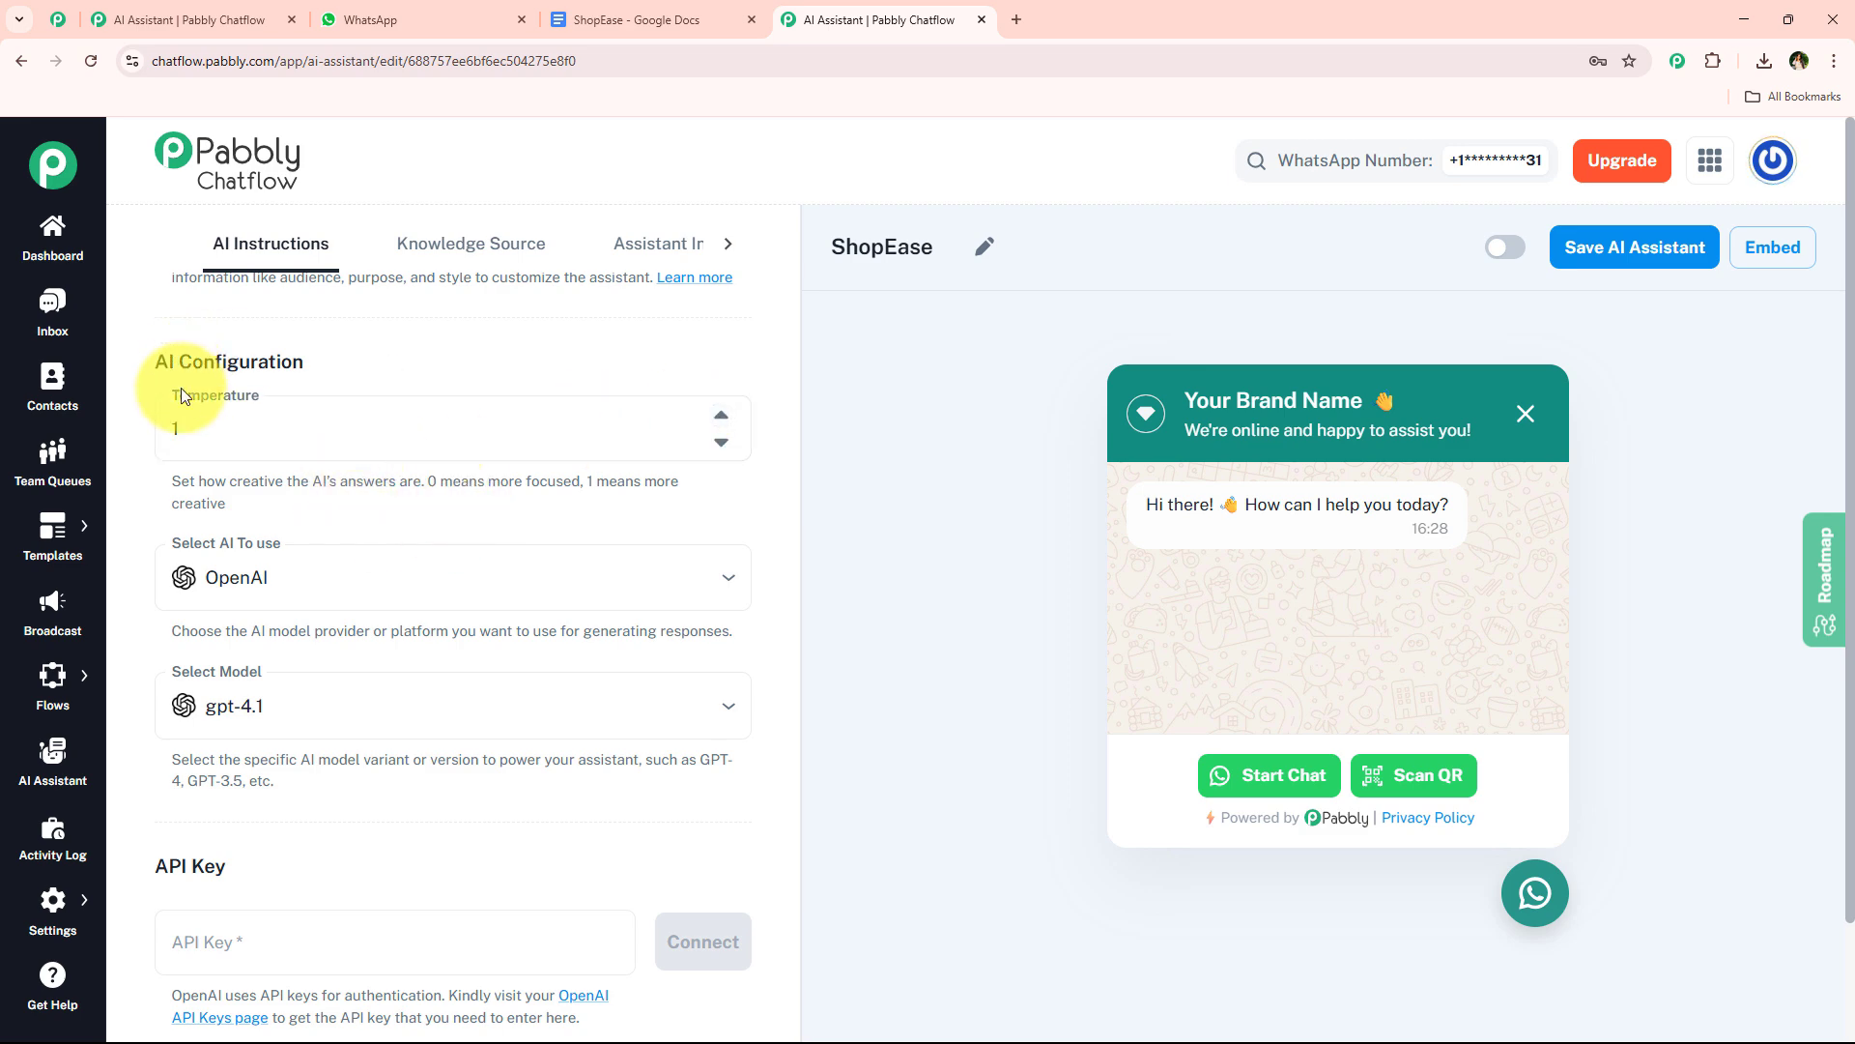
click(725, 442)
click(724, 442)
click(725, 442)
click(725, 442)
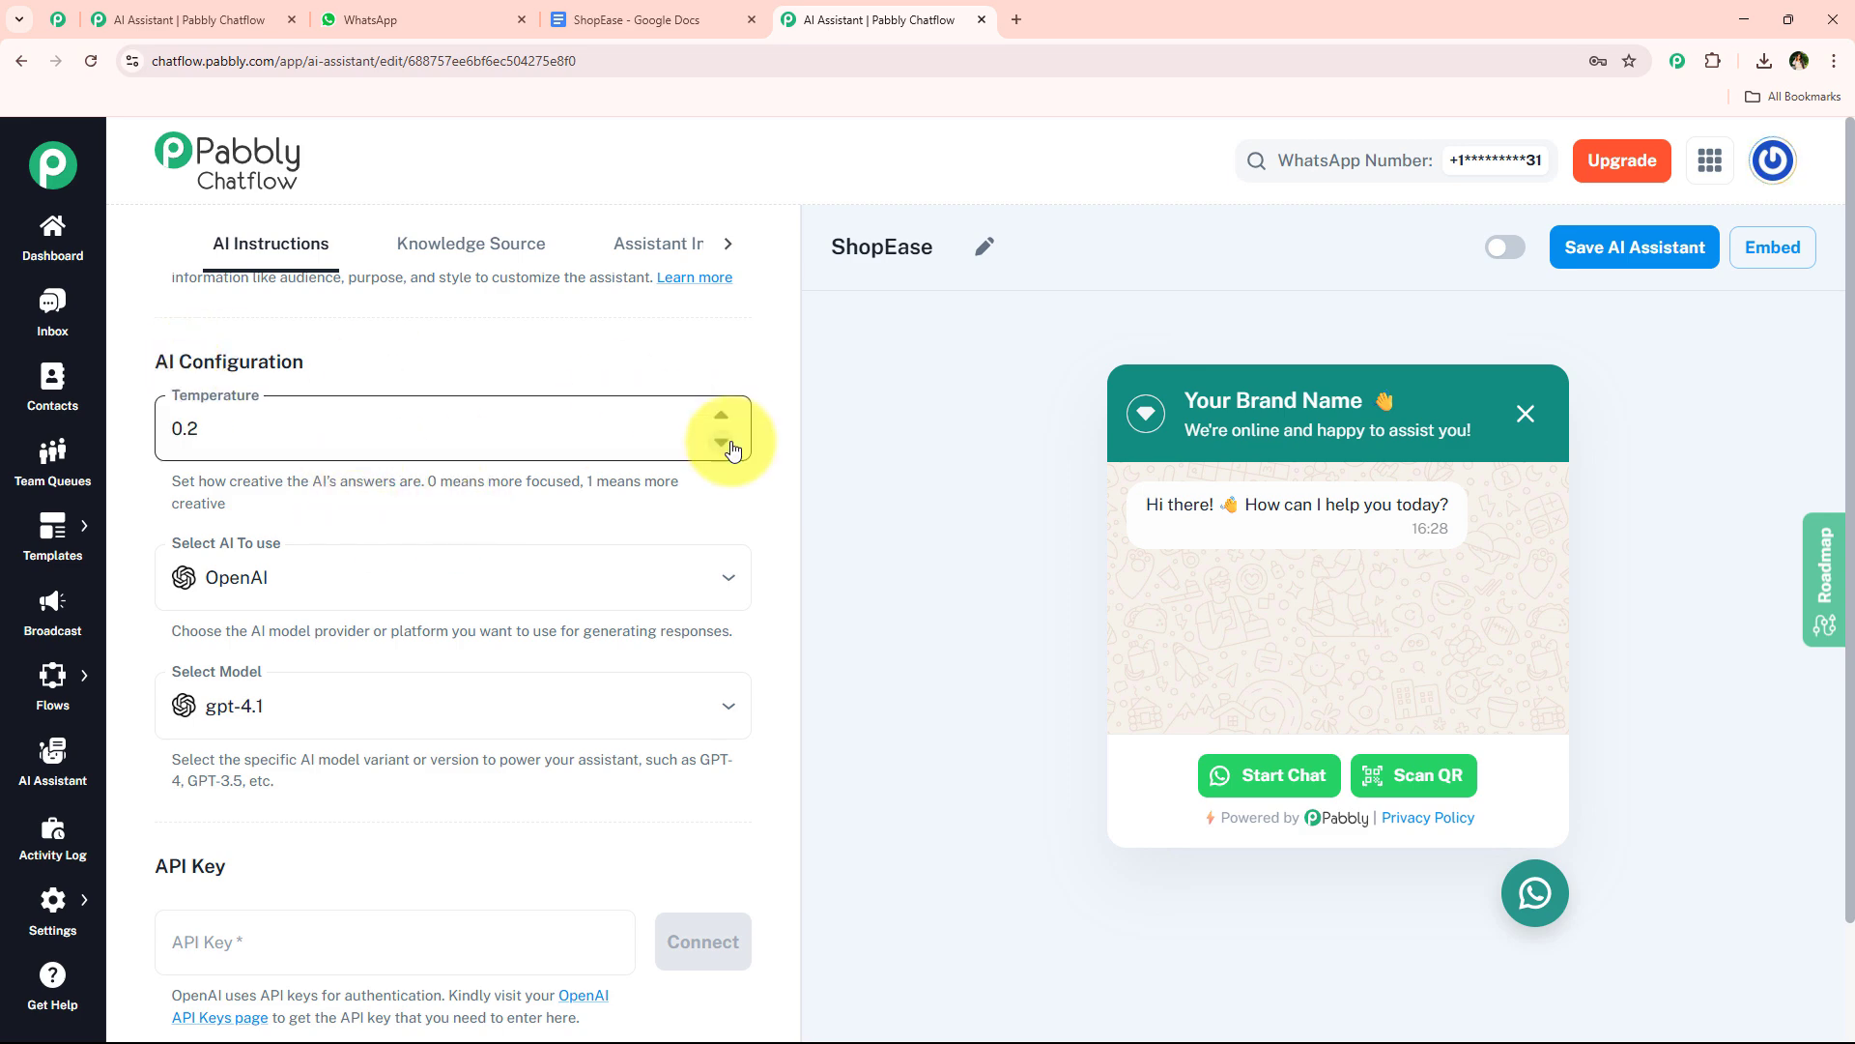
scroll(746, 435, up, 1)
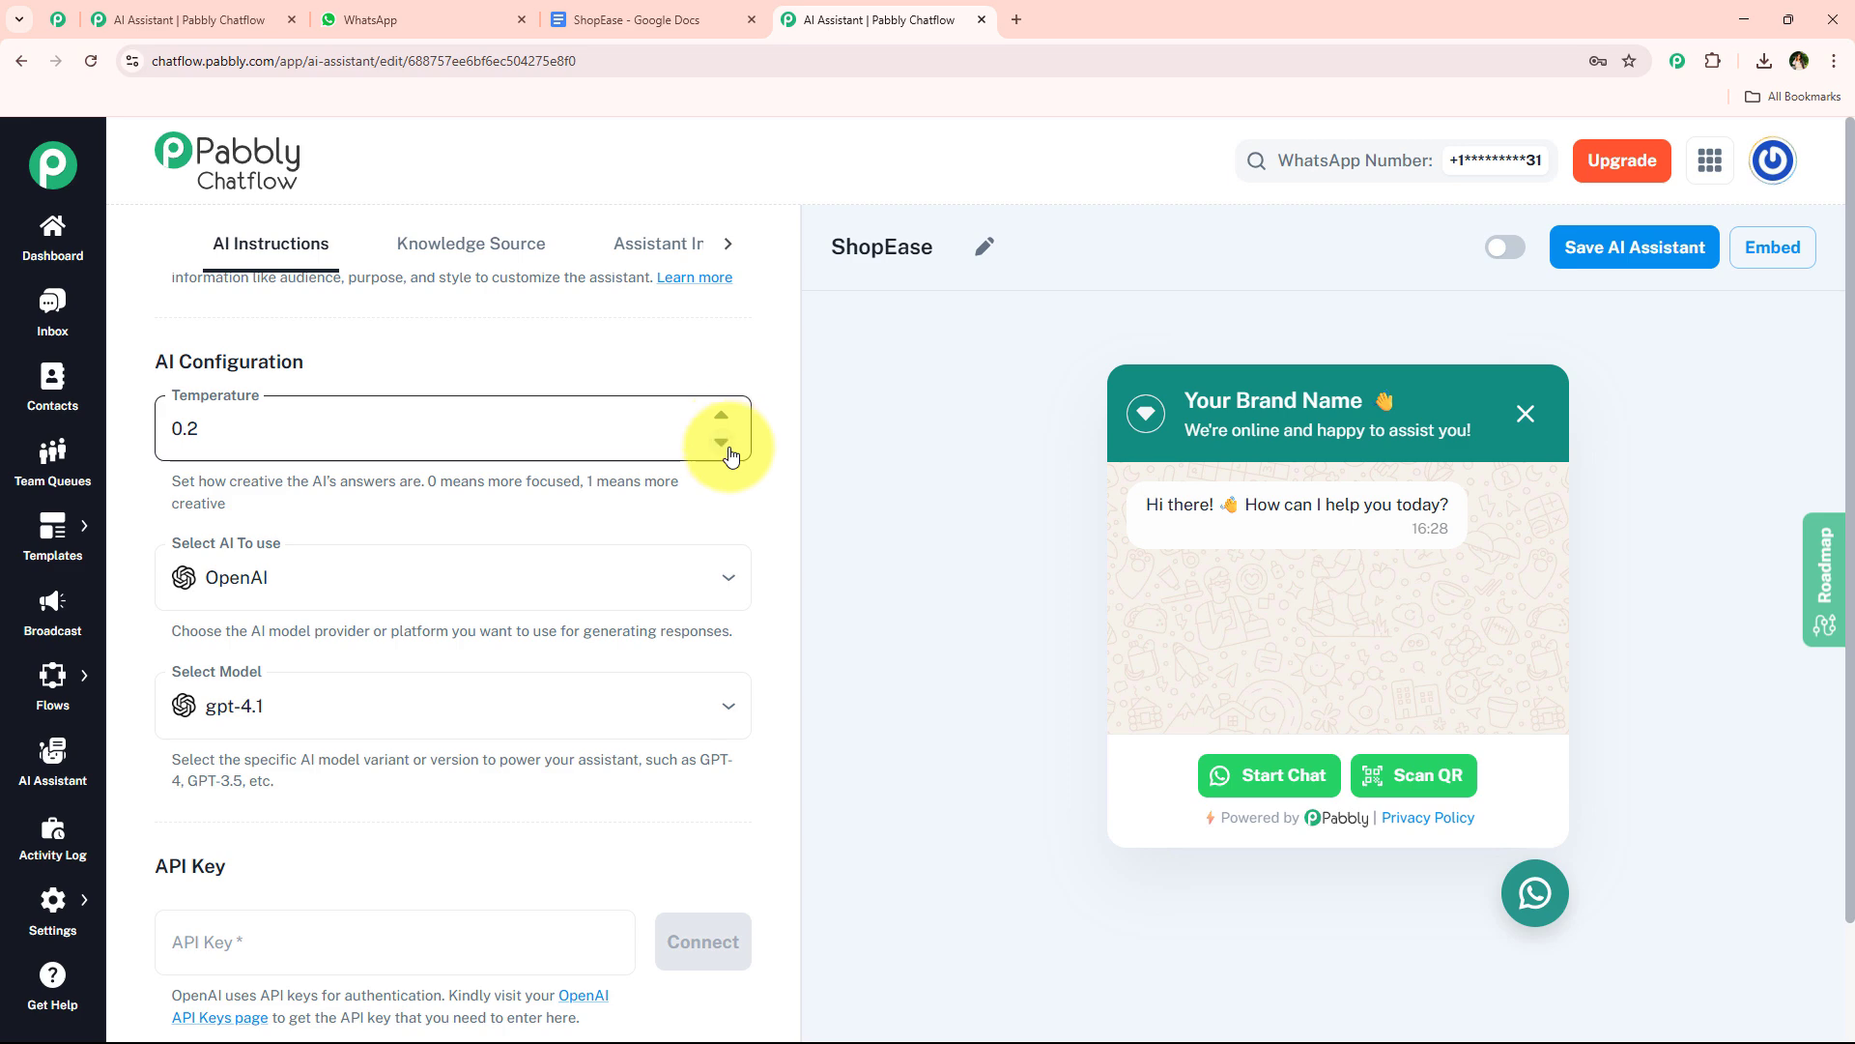
scroll(454, 435, down, 2)
Select gpt-4o-mini as the assistant's OpenAI model
click(530, 402)
click(529, 402)
click(363, 511)
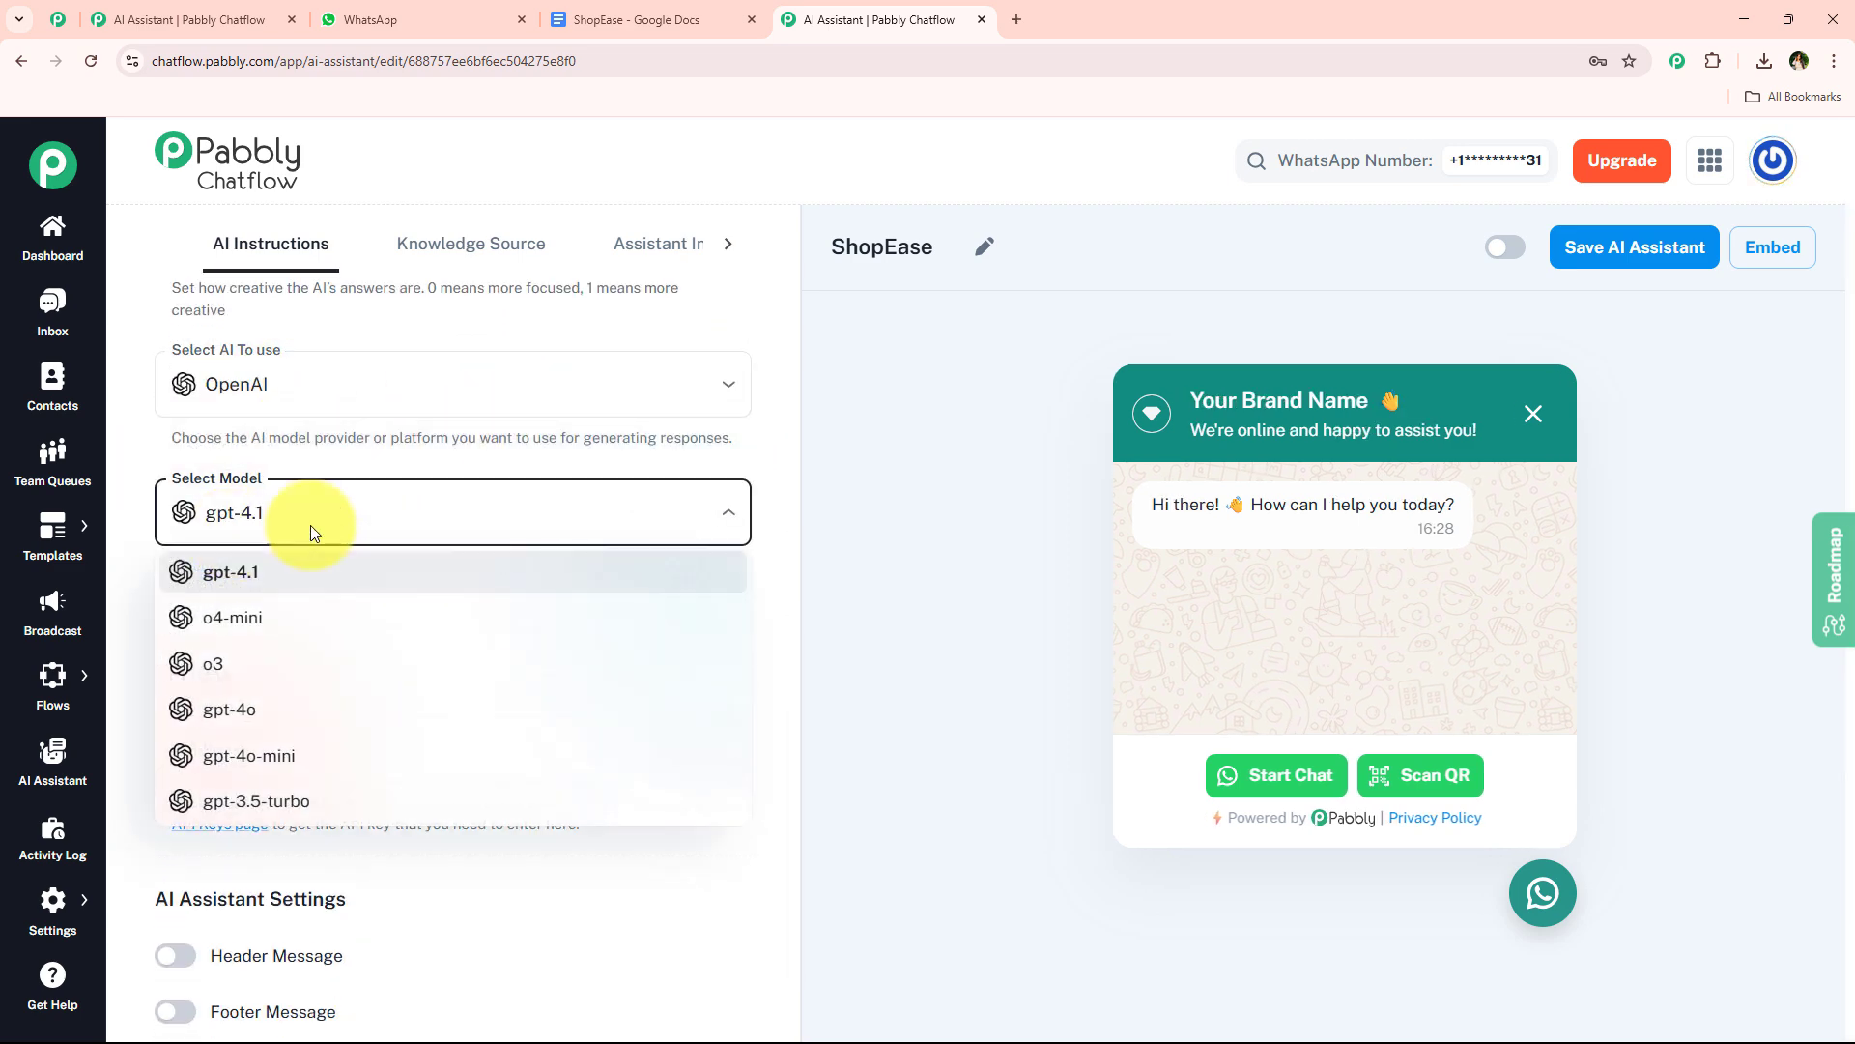
click(452, 758)
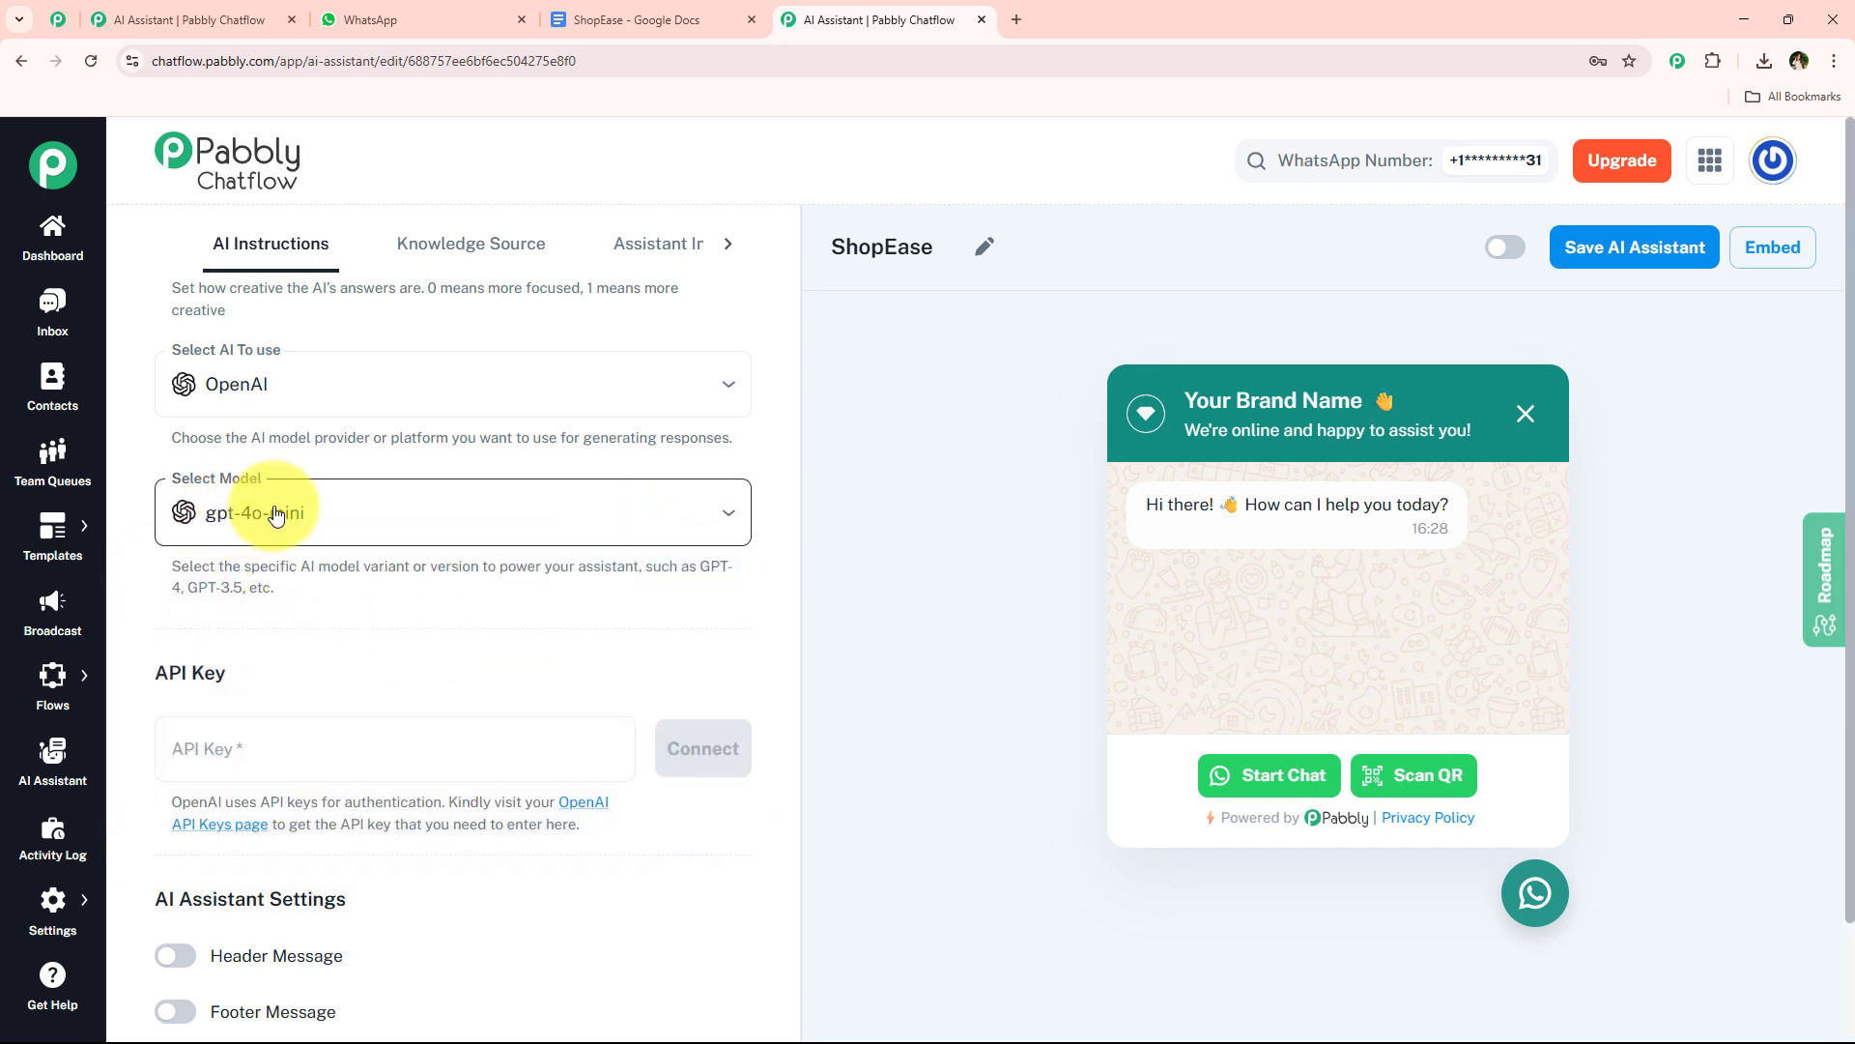
scroll(380, 587, down, 3)
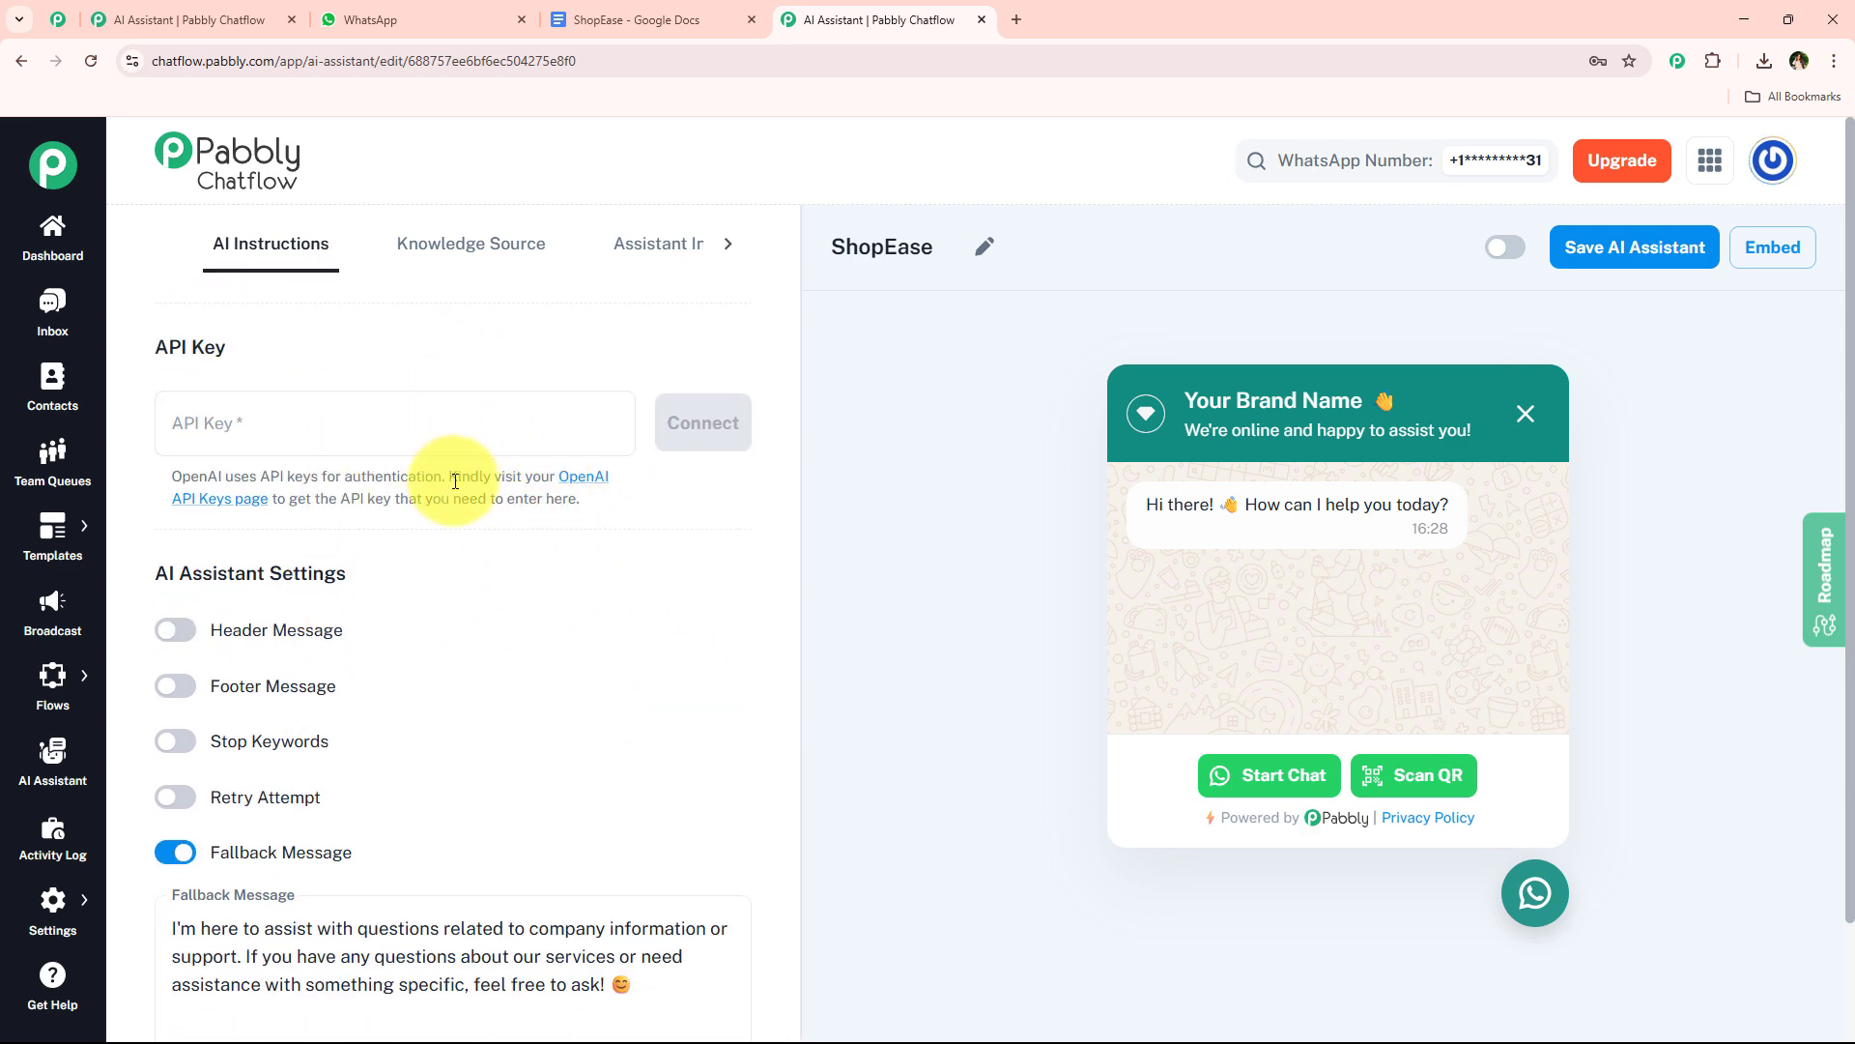
click(578, 488)
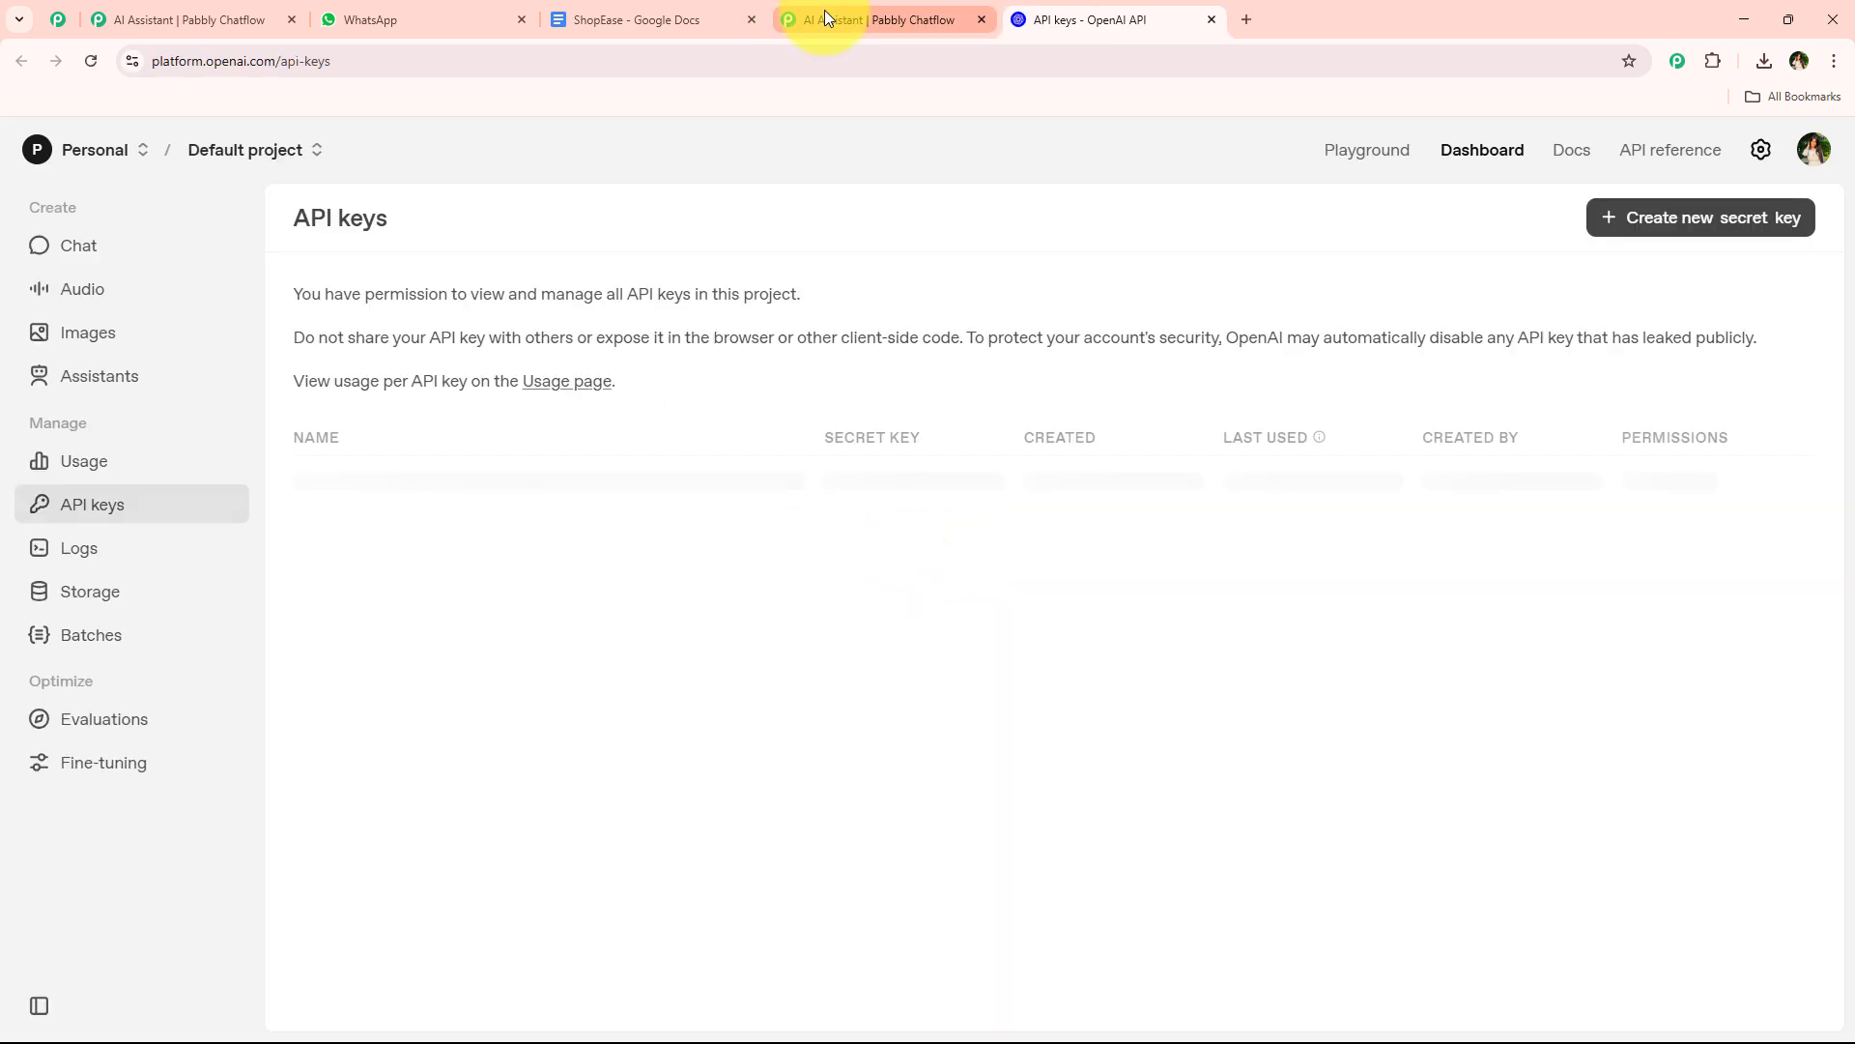
click(826, 17)
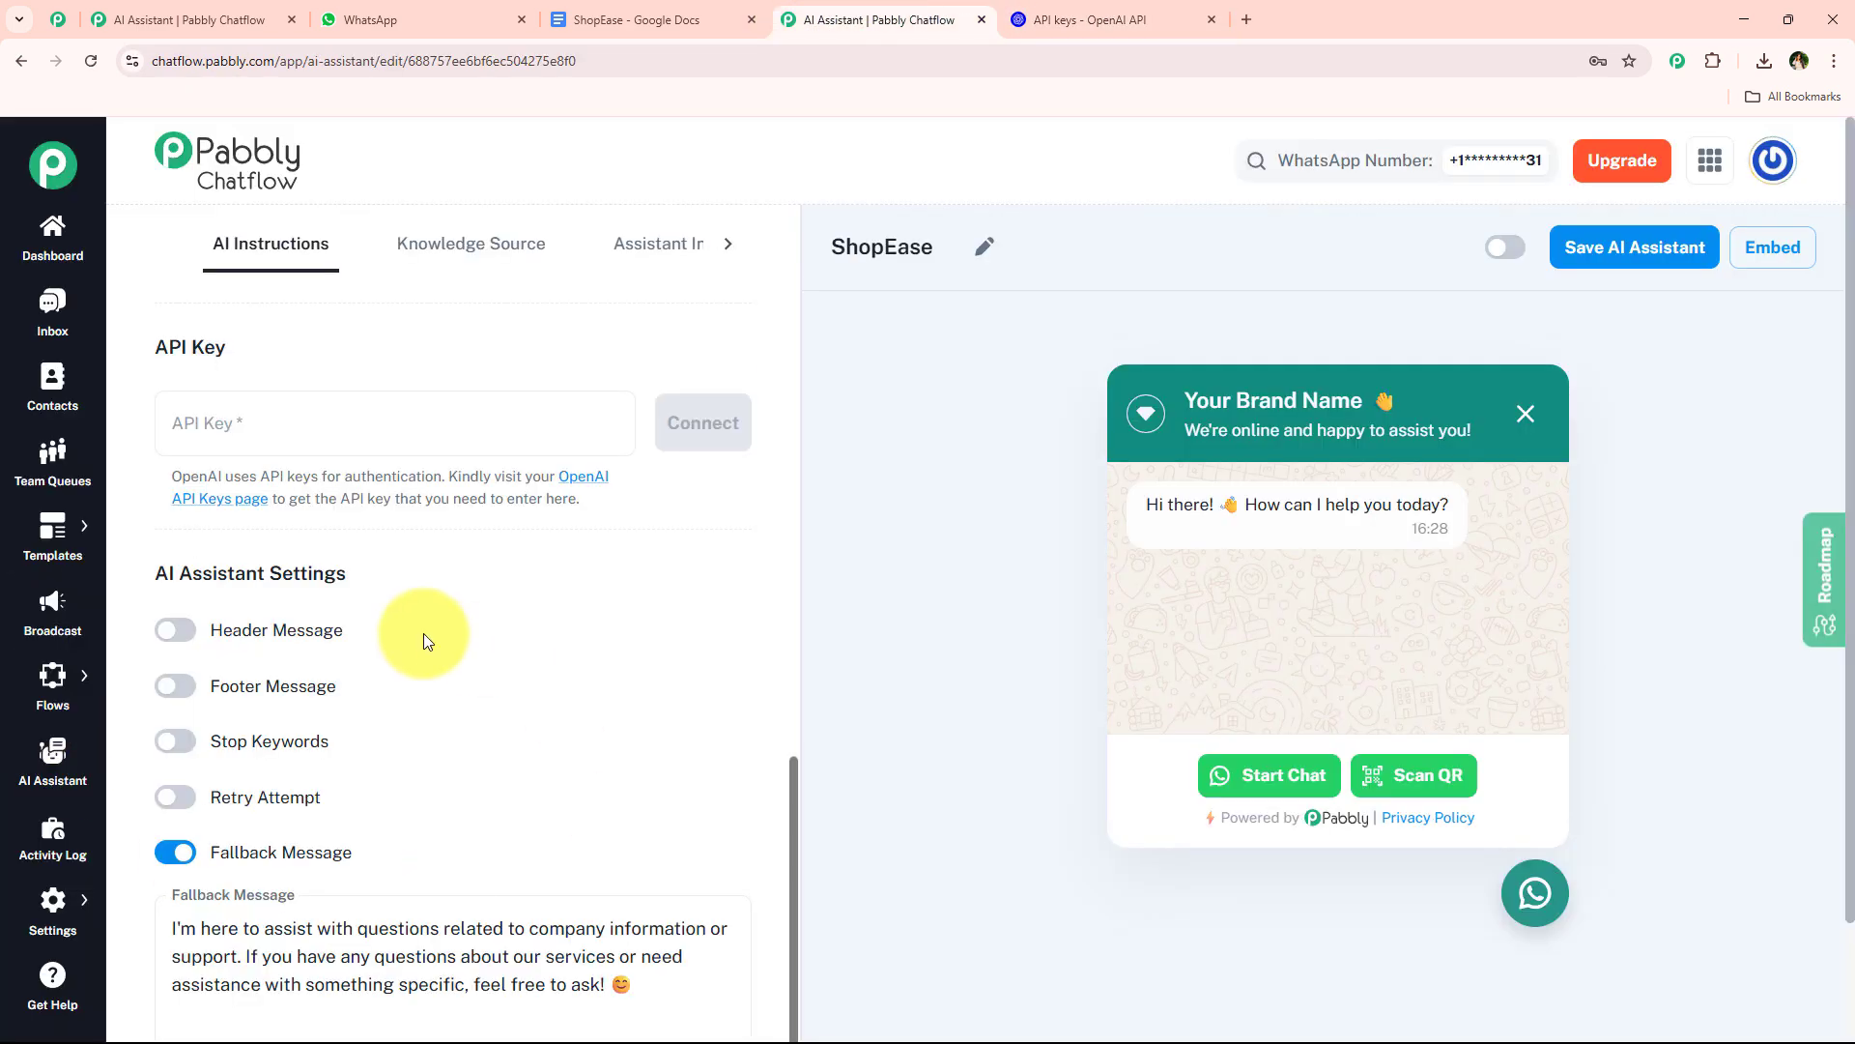
click(1044, 19)
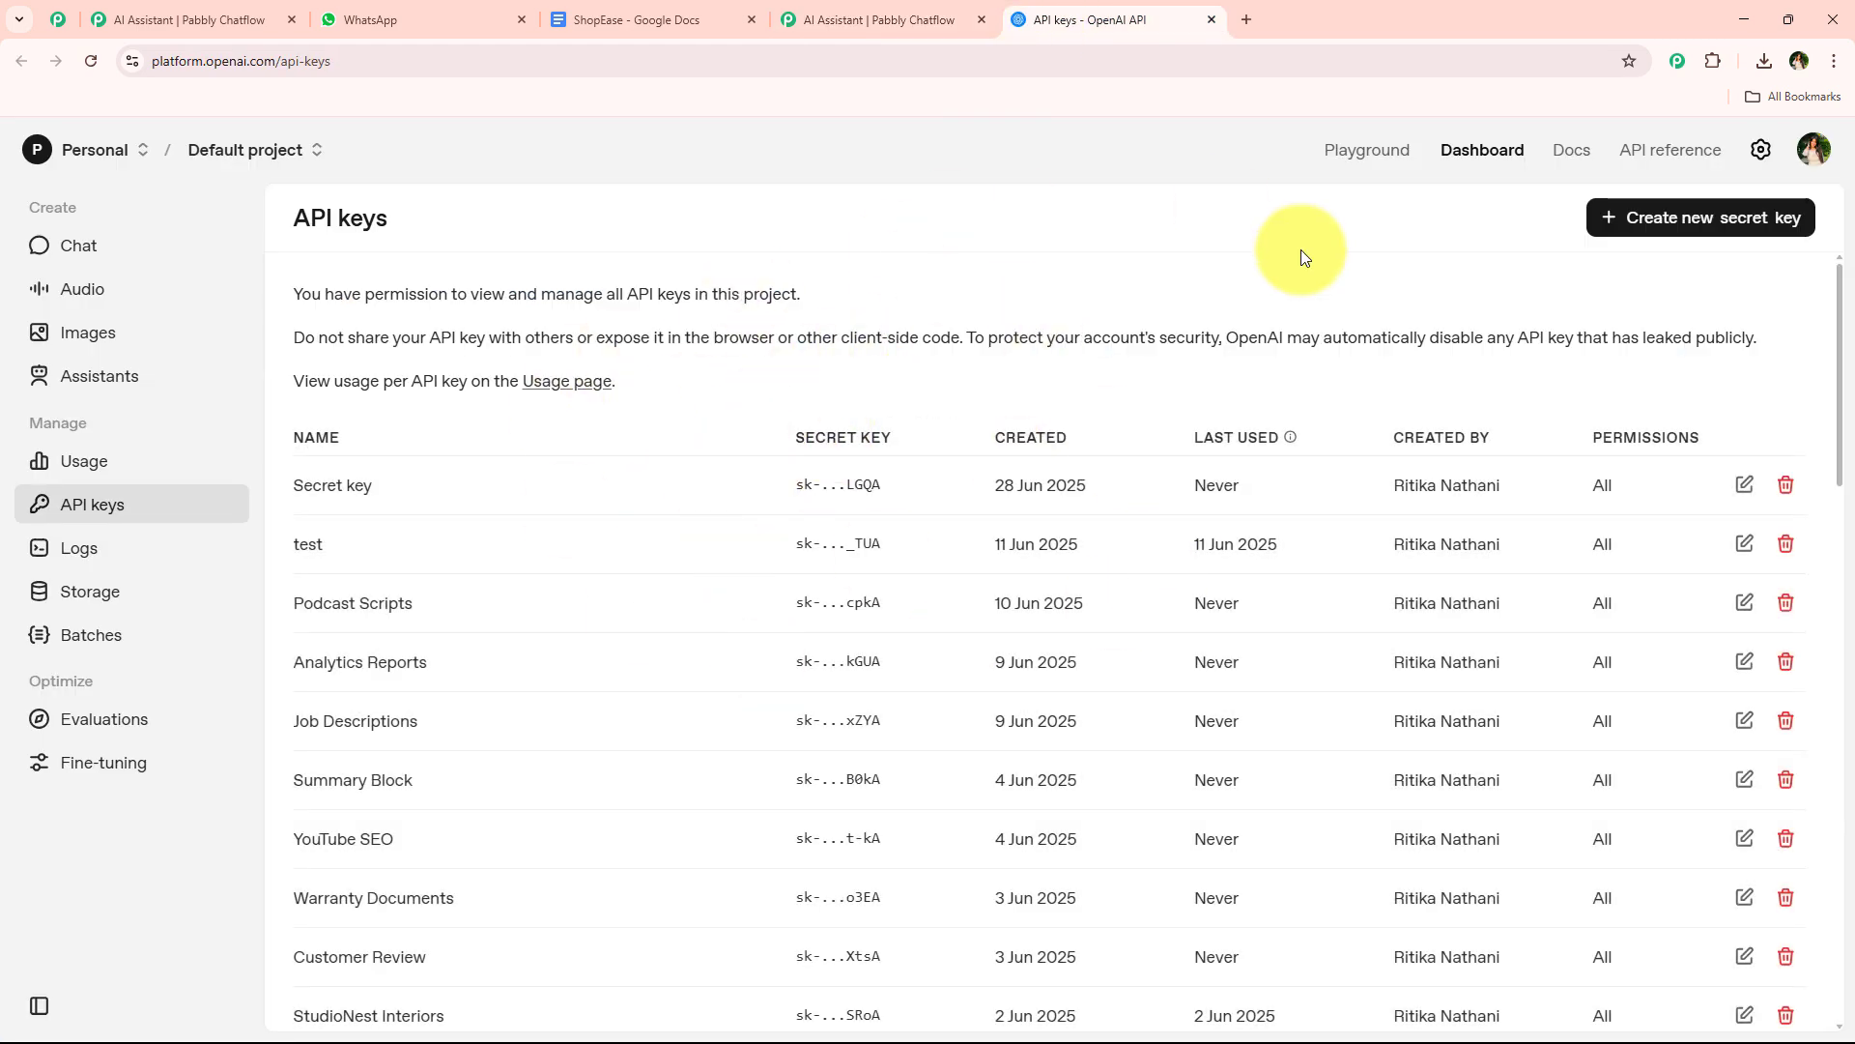
click(1662, 222)
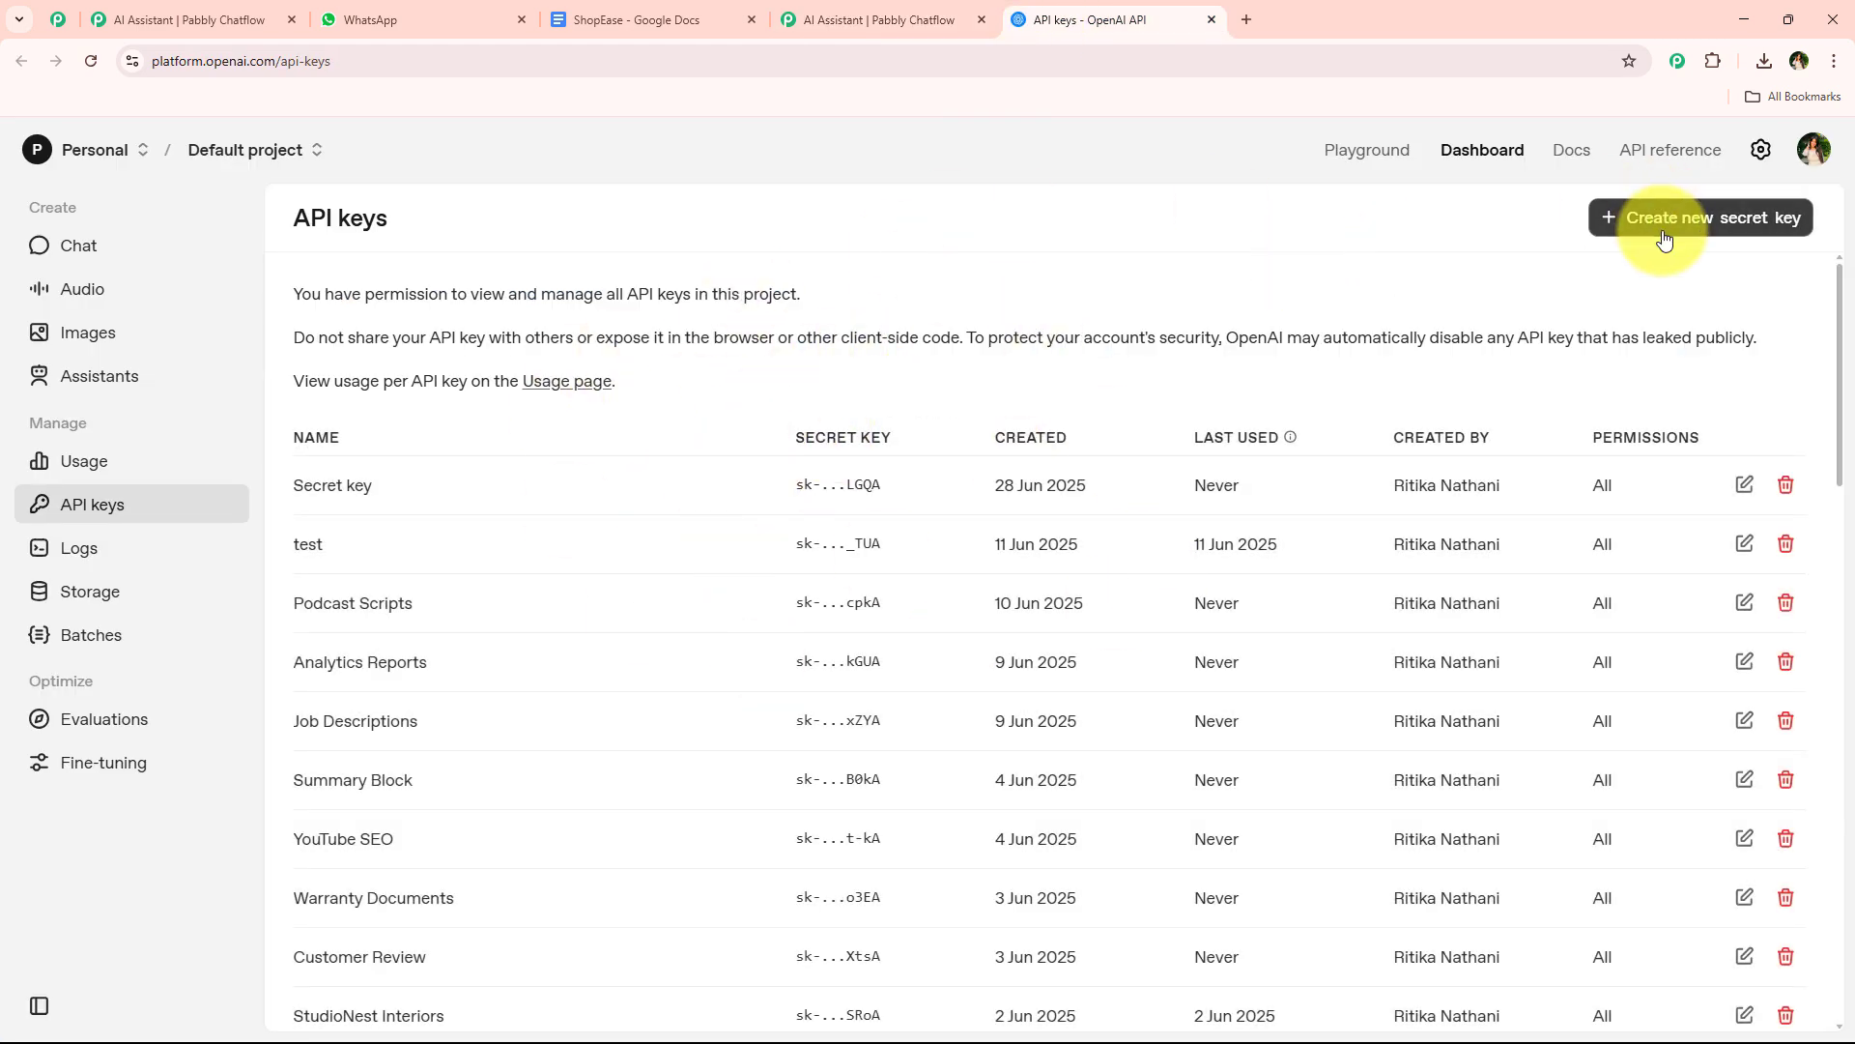
click(964, 663)
click(1018, 610)
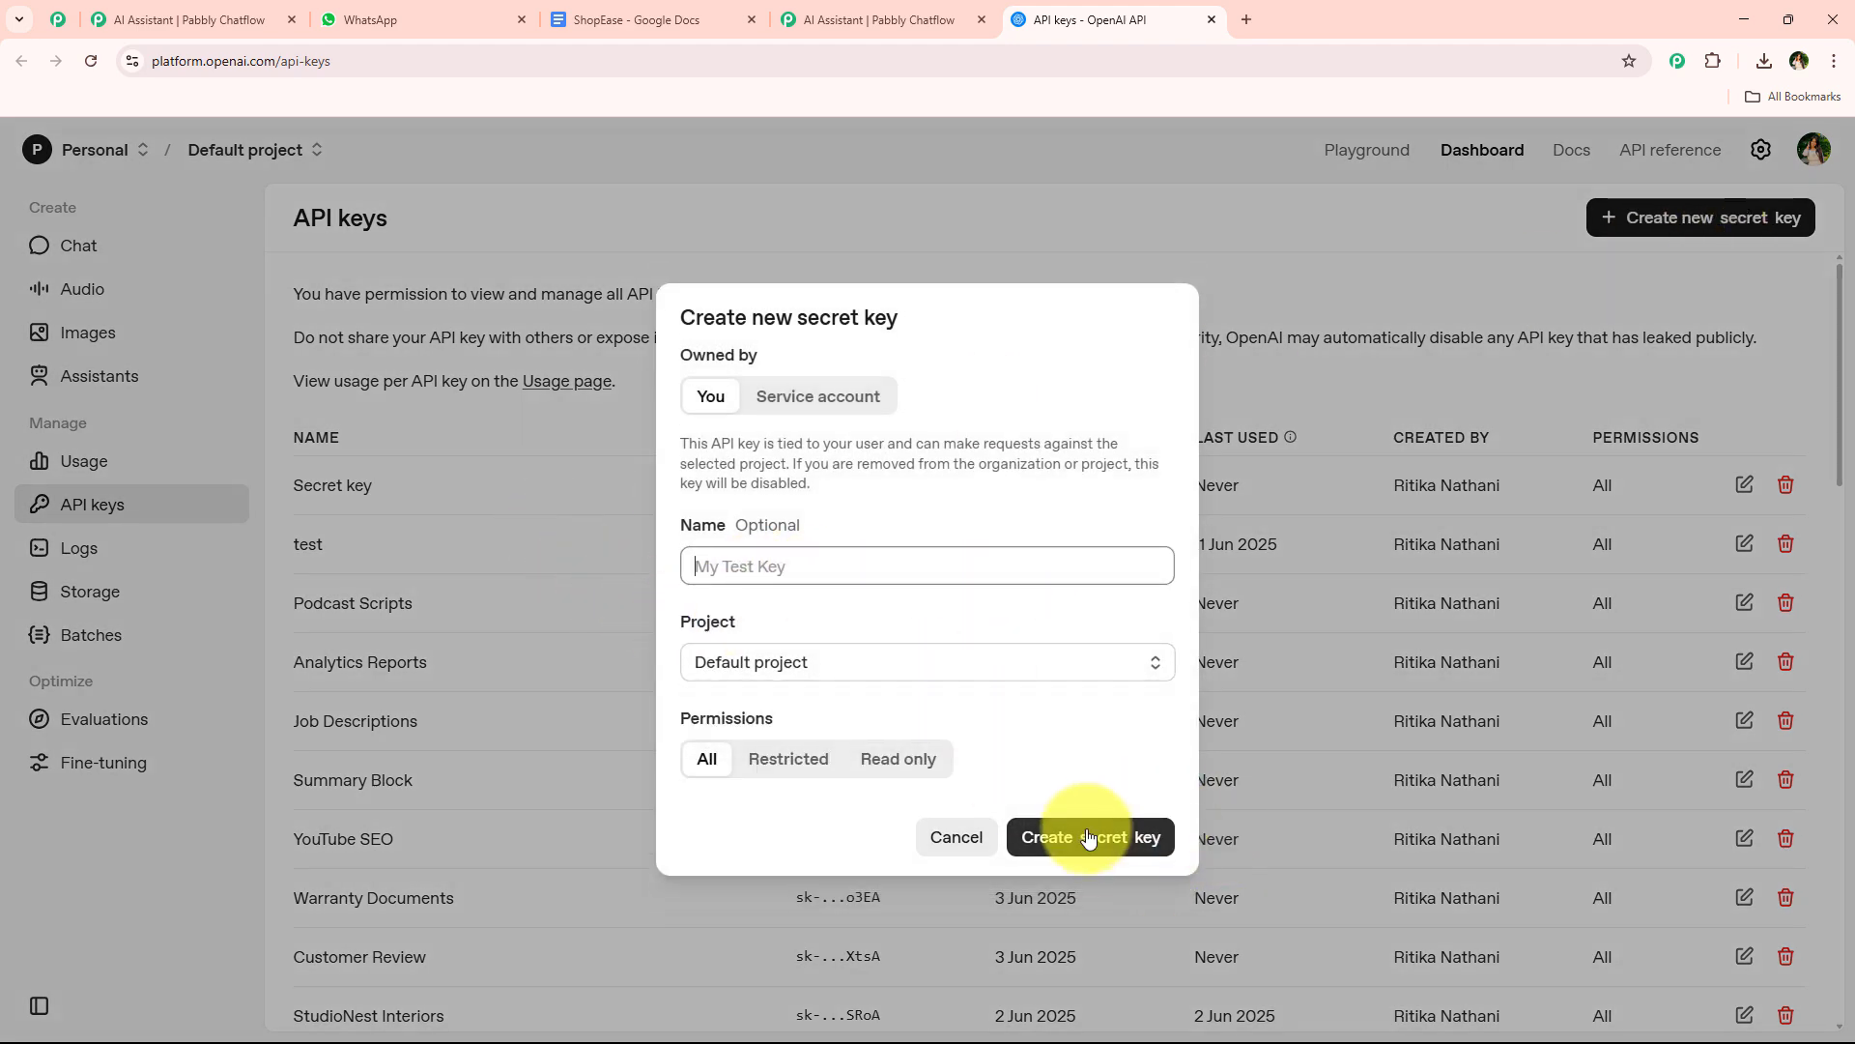
click(946, 848)
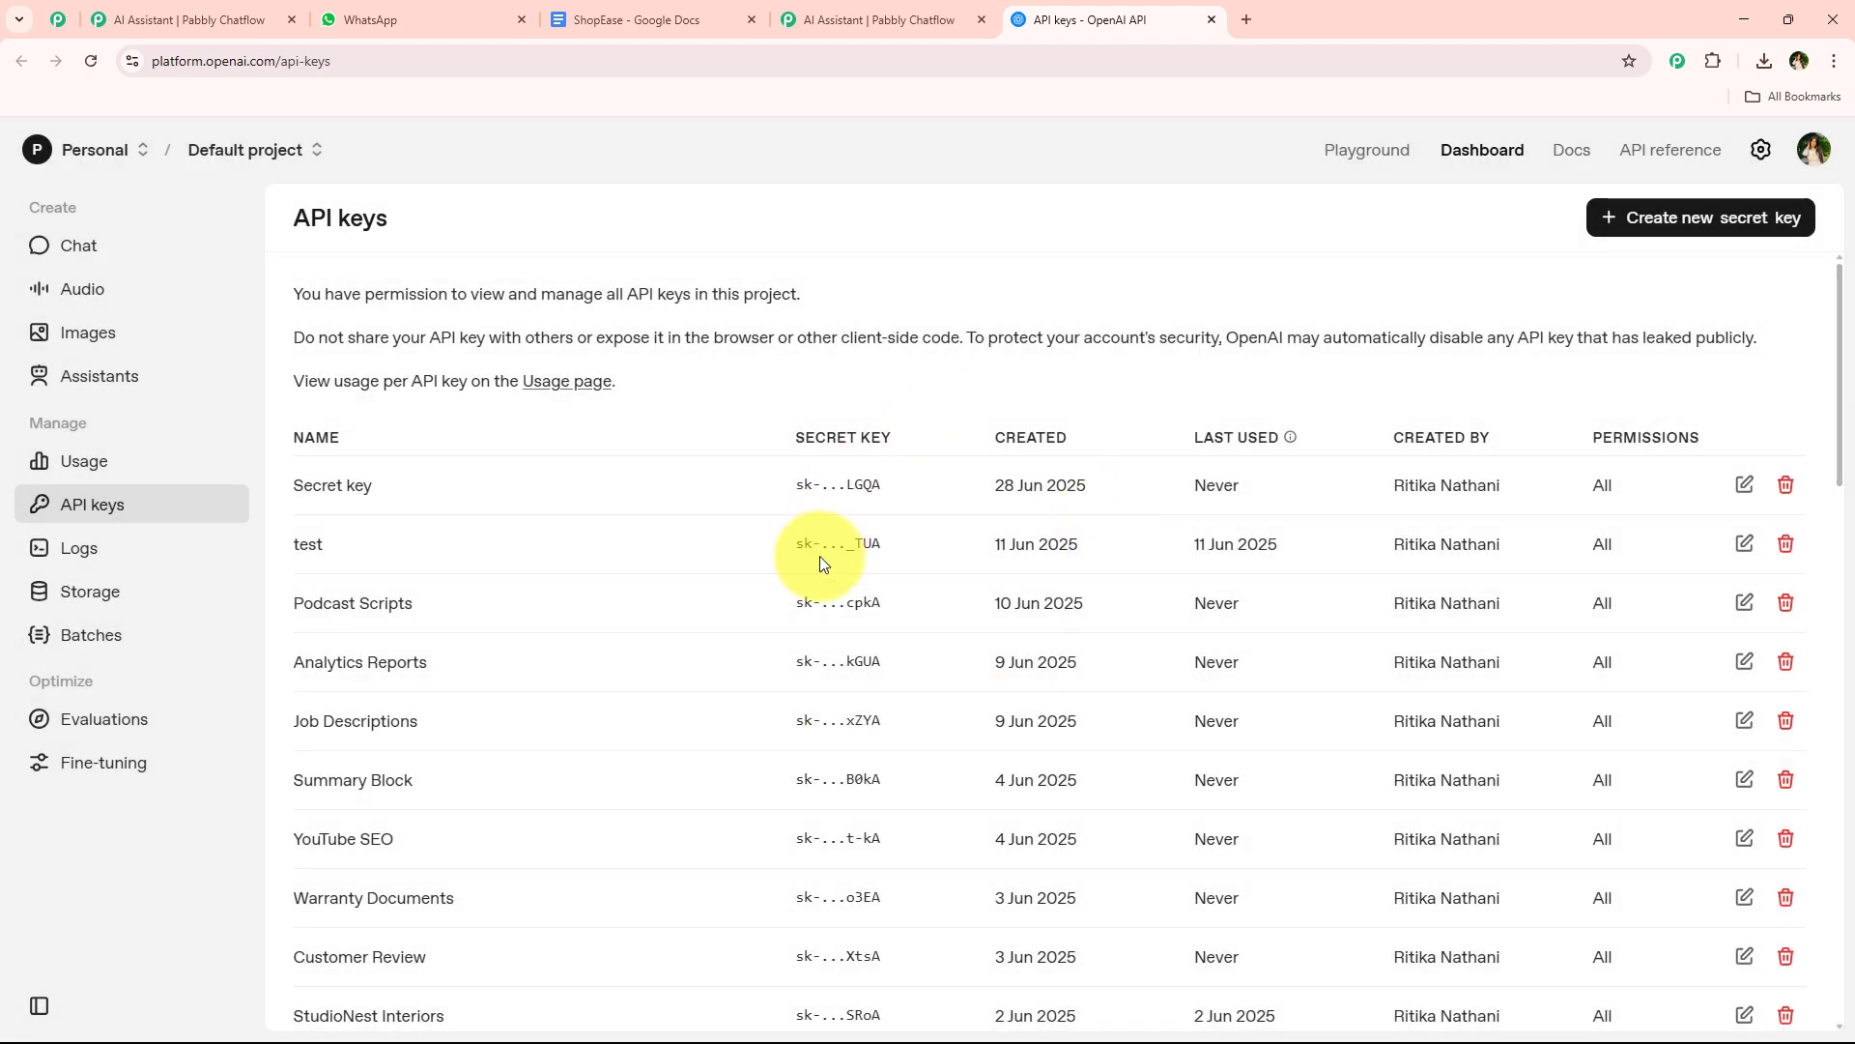
click(831, 19)
click(1212, 21)
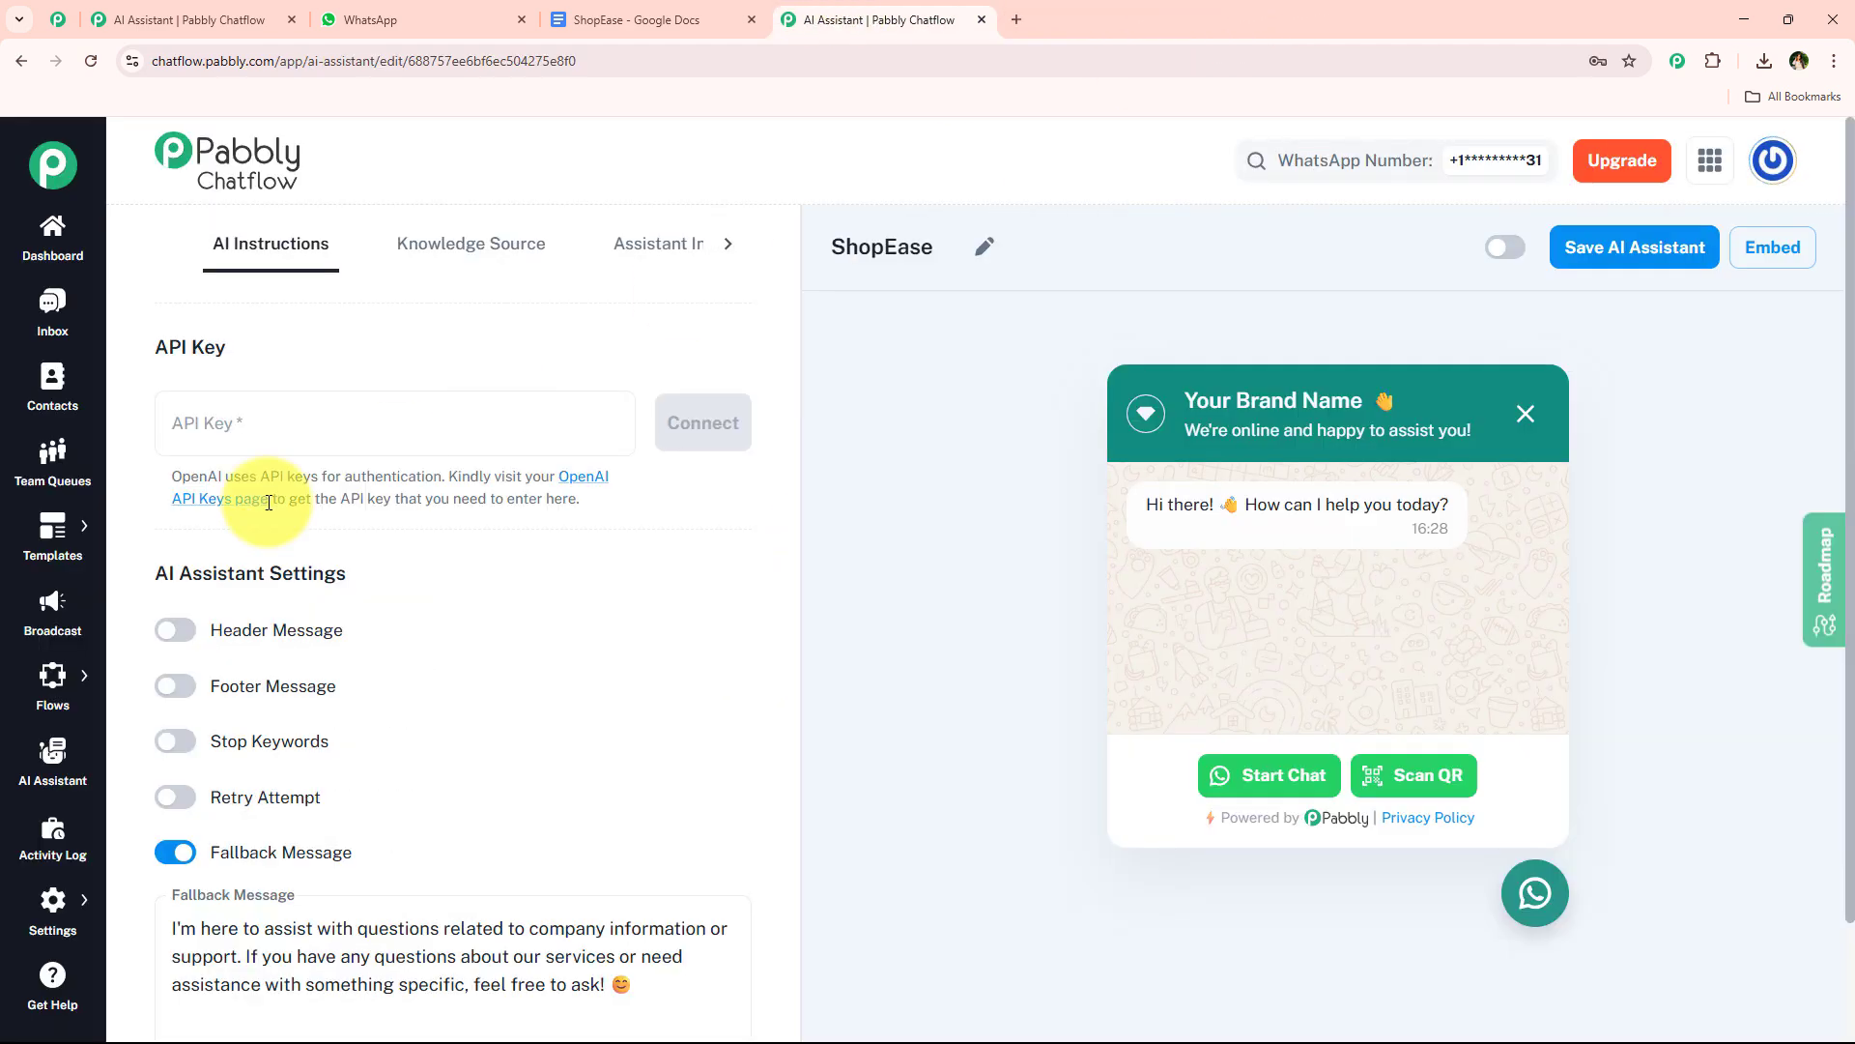
Paste the OpenAI API key into the API Key field and connect it
right_click(287, 440)
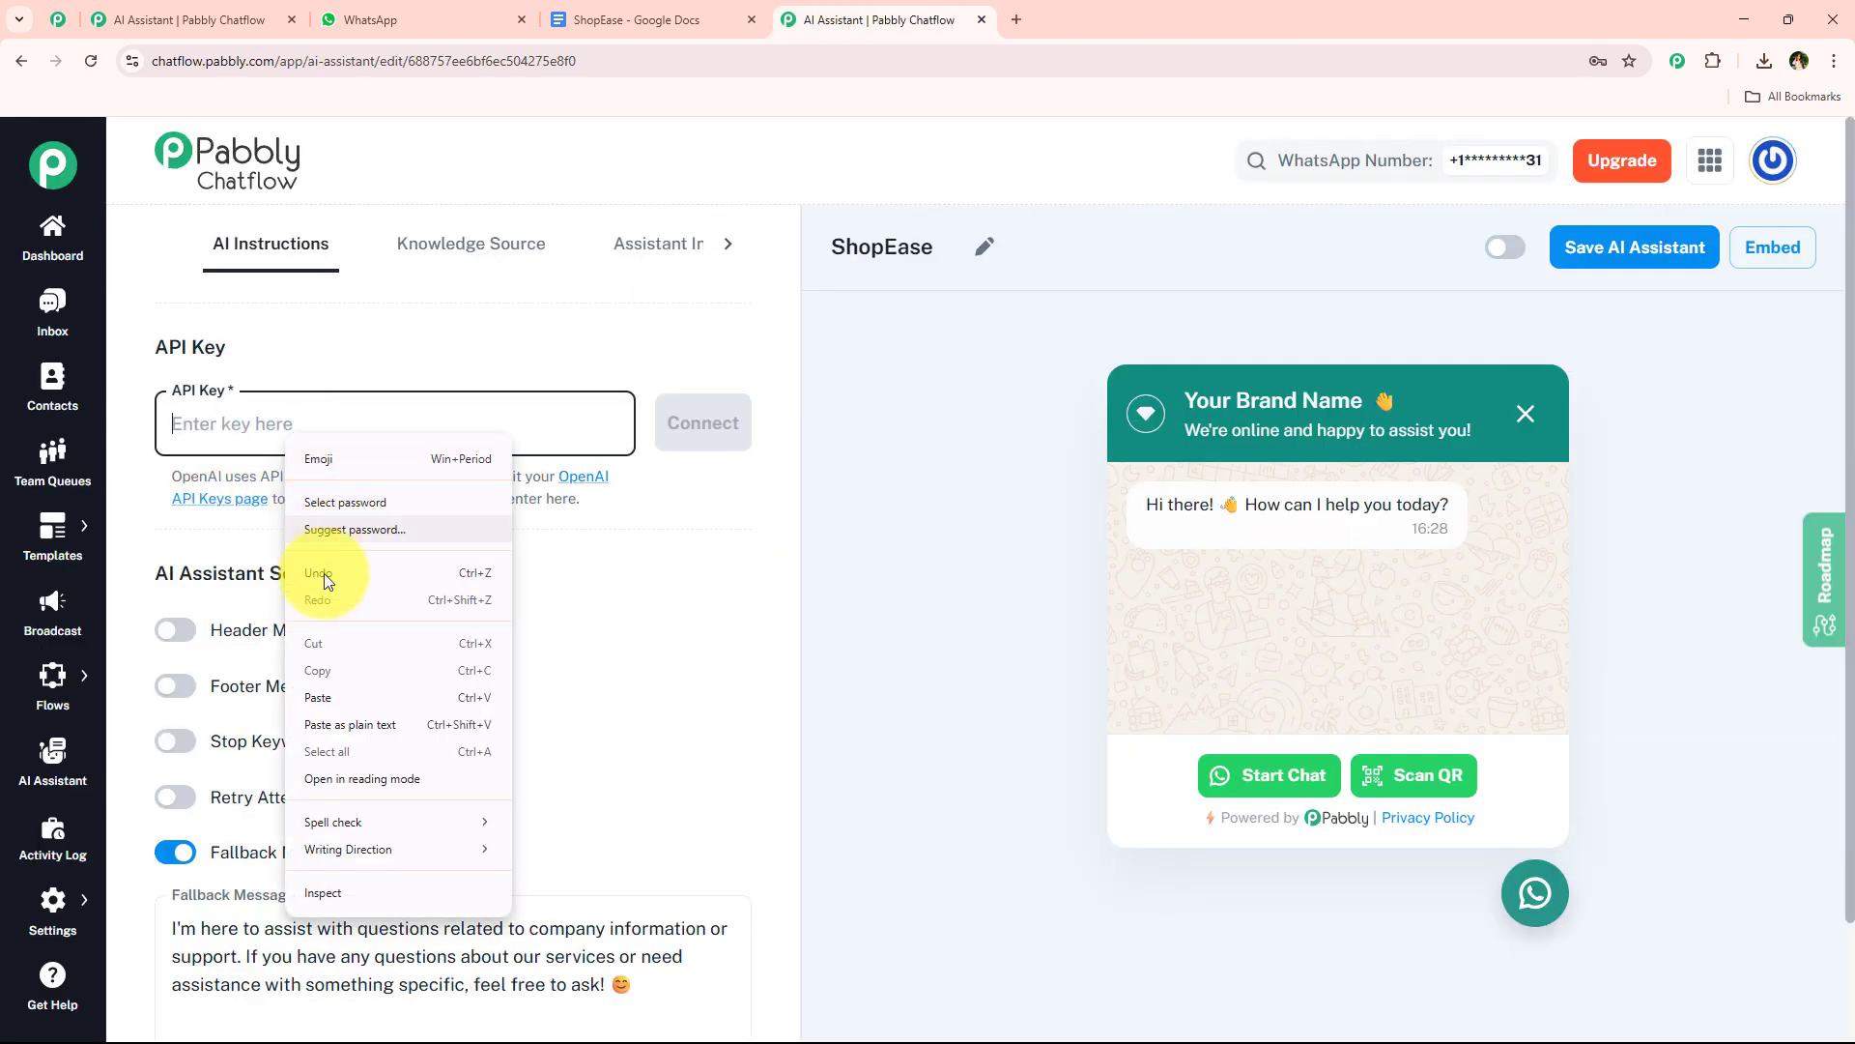
click(339, 699)
click(682, 454)
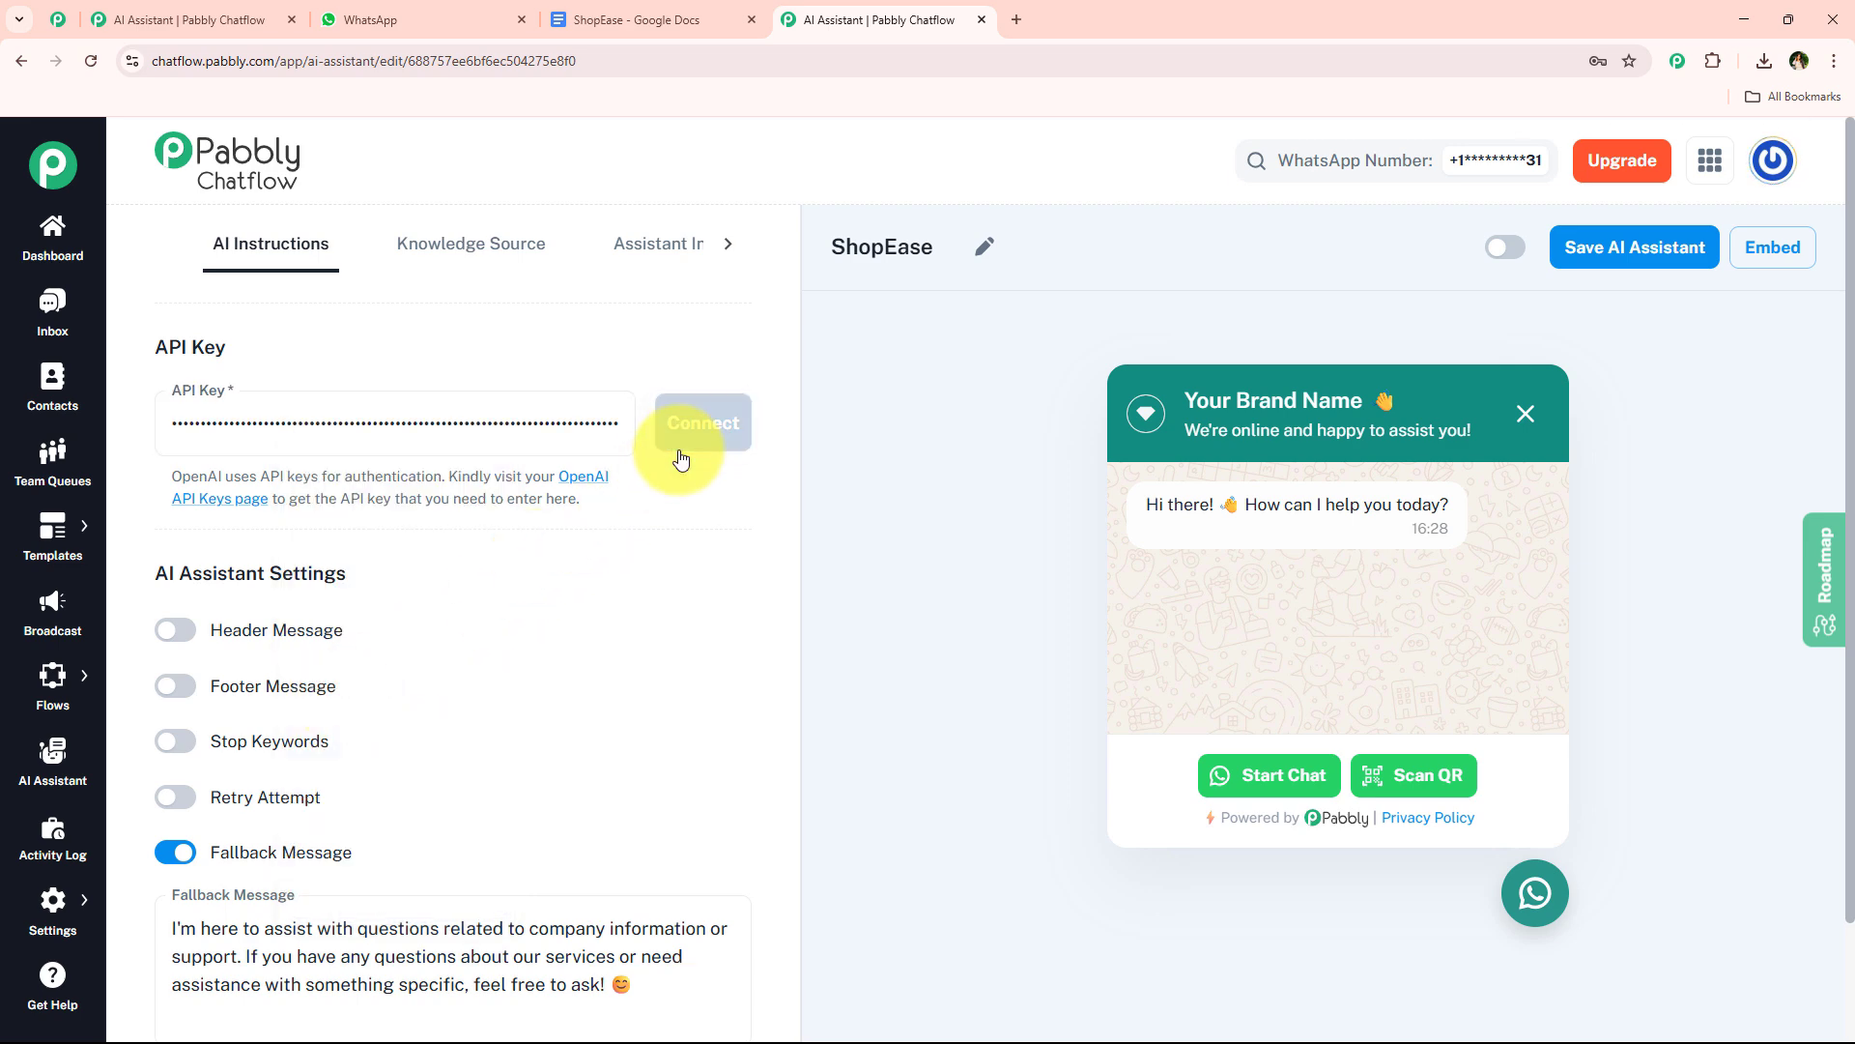
drag(1565, 193, 1736, 206)
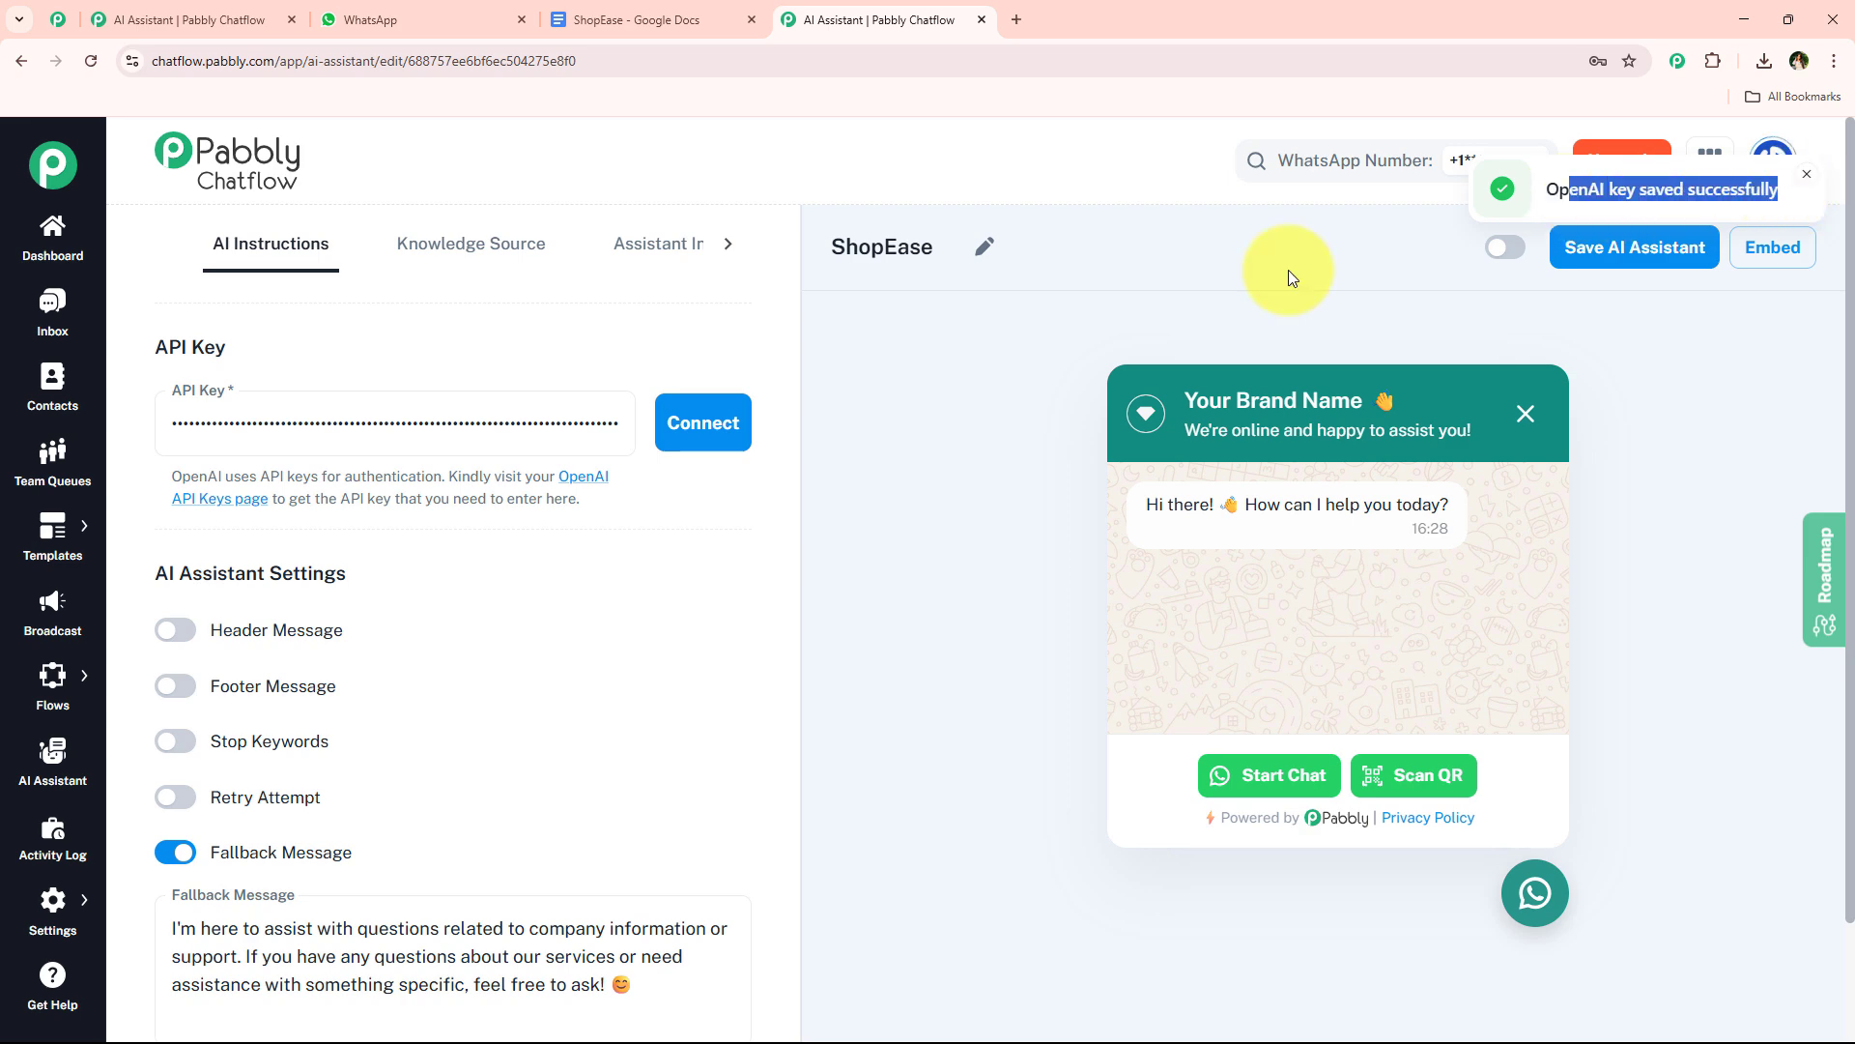
click(178, 535)
Try the header and footer message options, leaving both switched off
scroll(182, 659, down, 2)
scroll(196, 670, down, 1)
drag(149, 429, 410, 441)
click(410, 441)
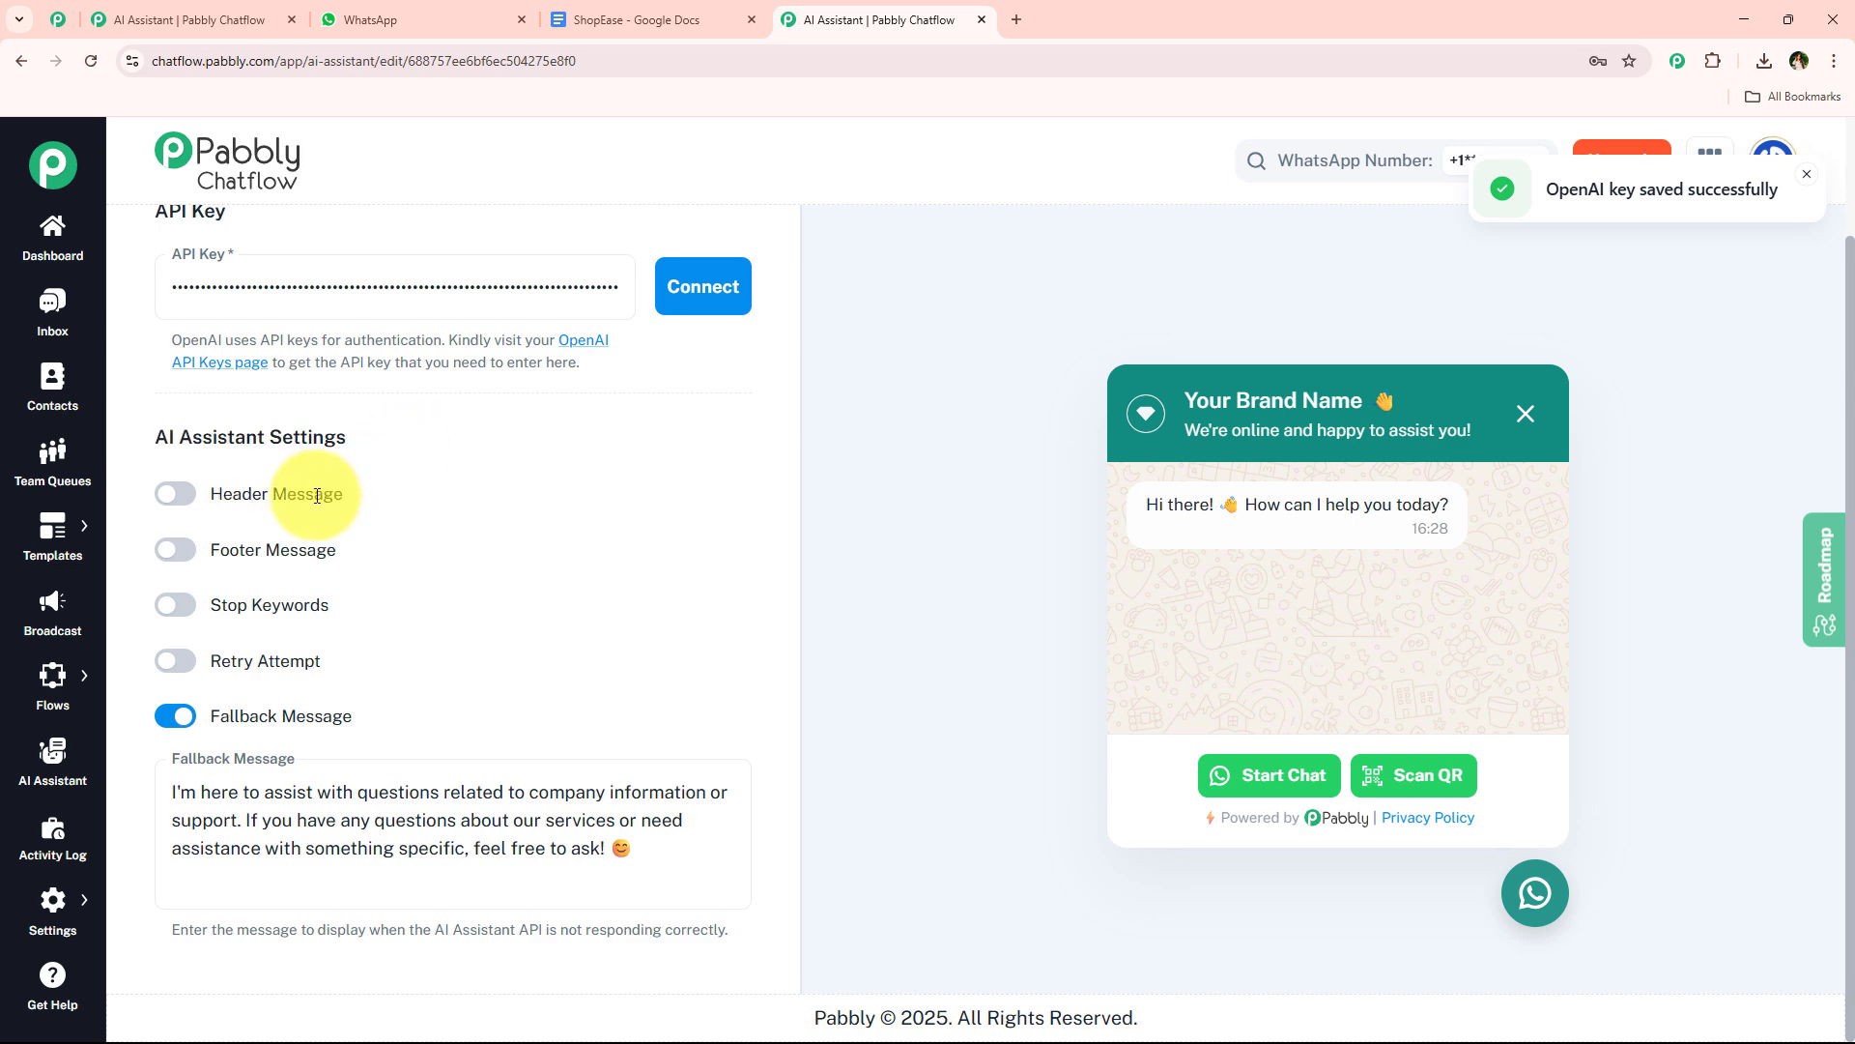
click(179, 501)
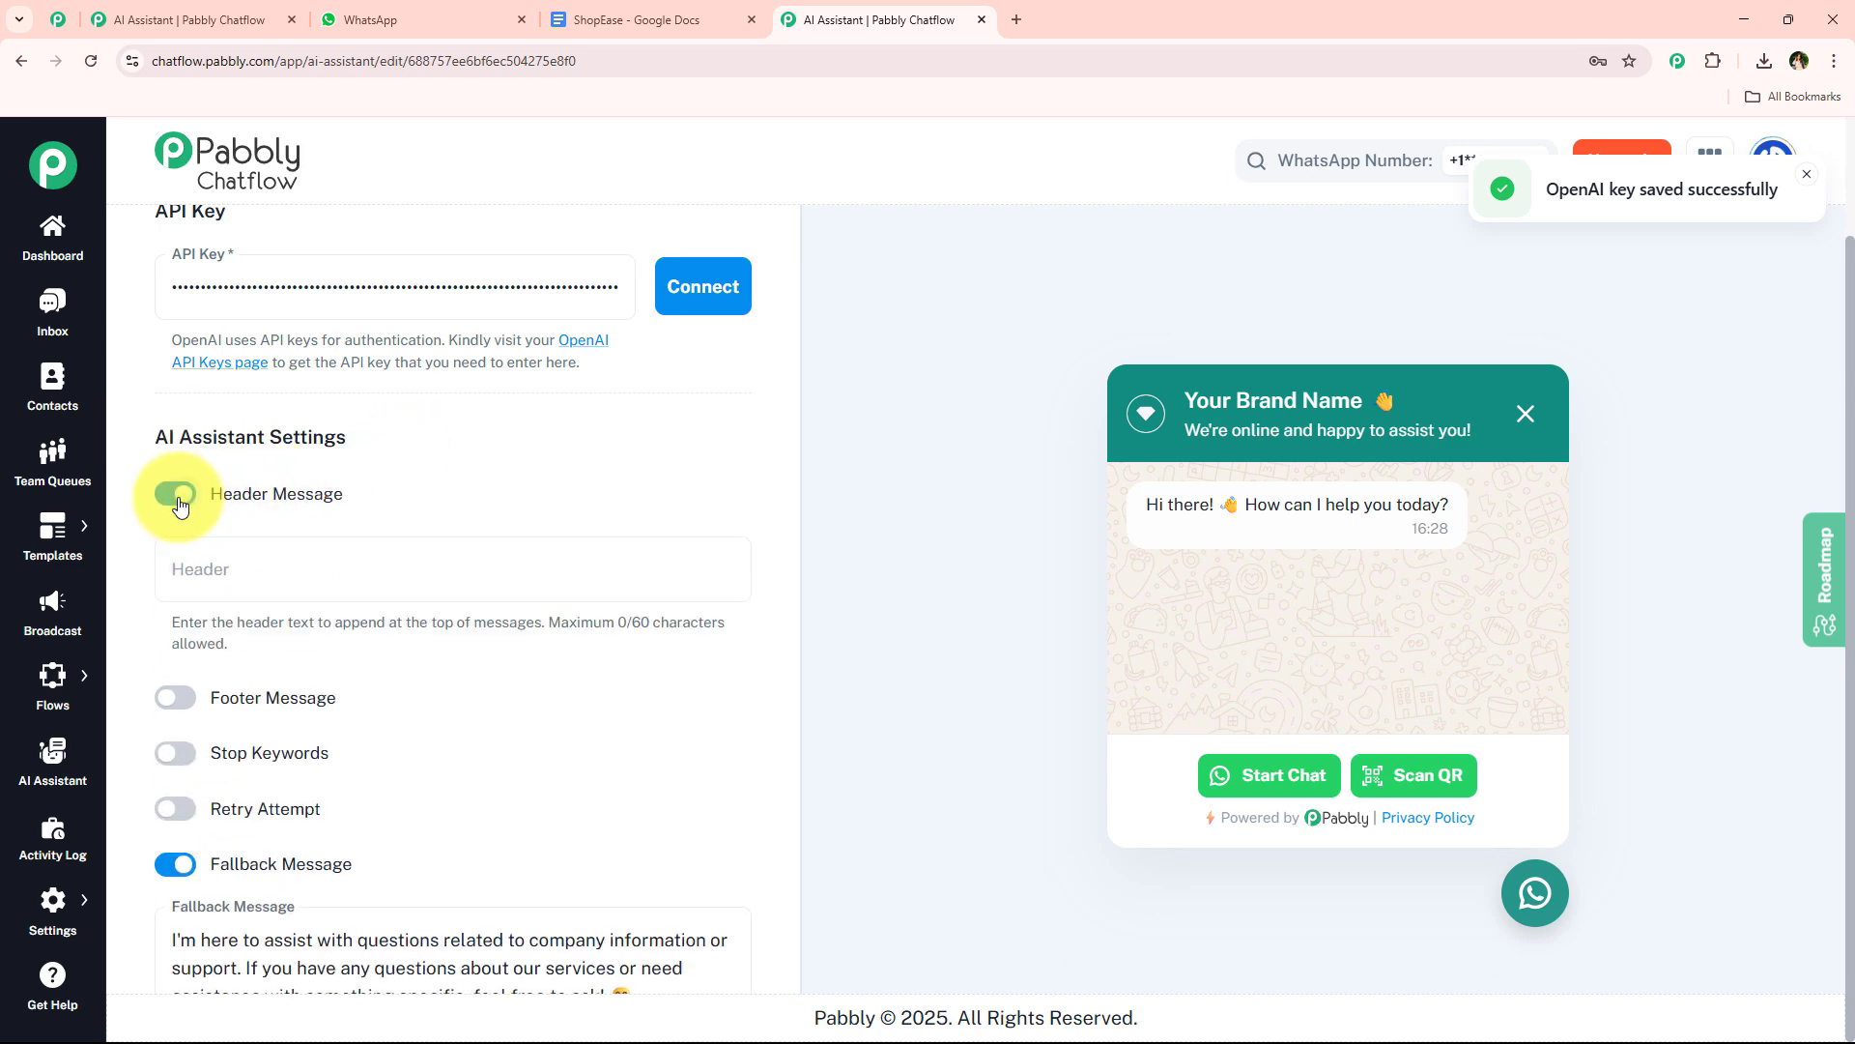
click(176, 495)
click(174, 548)
click(174, 549)
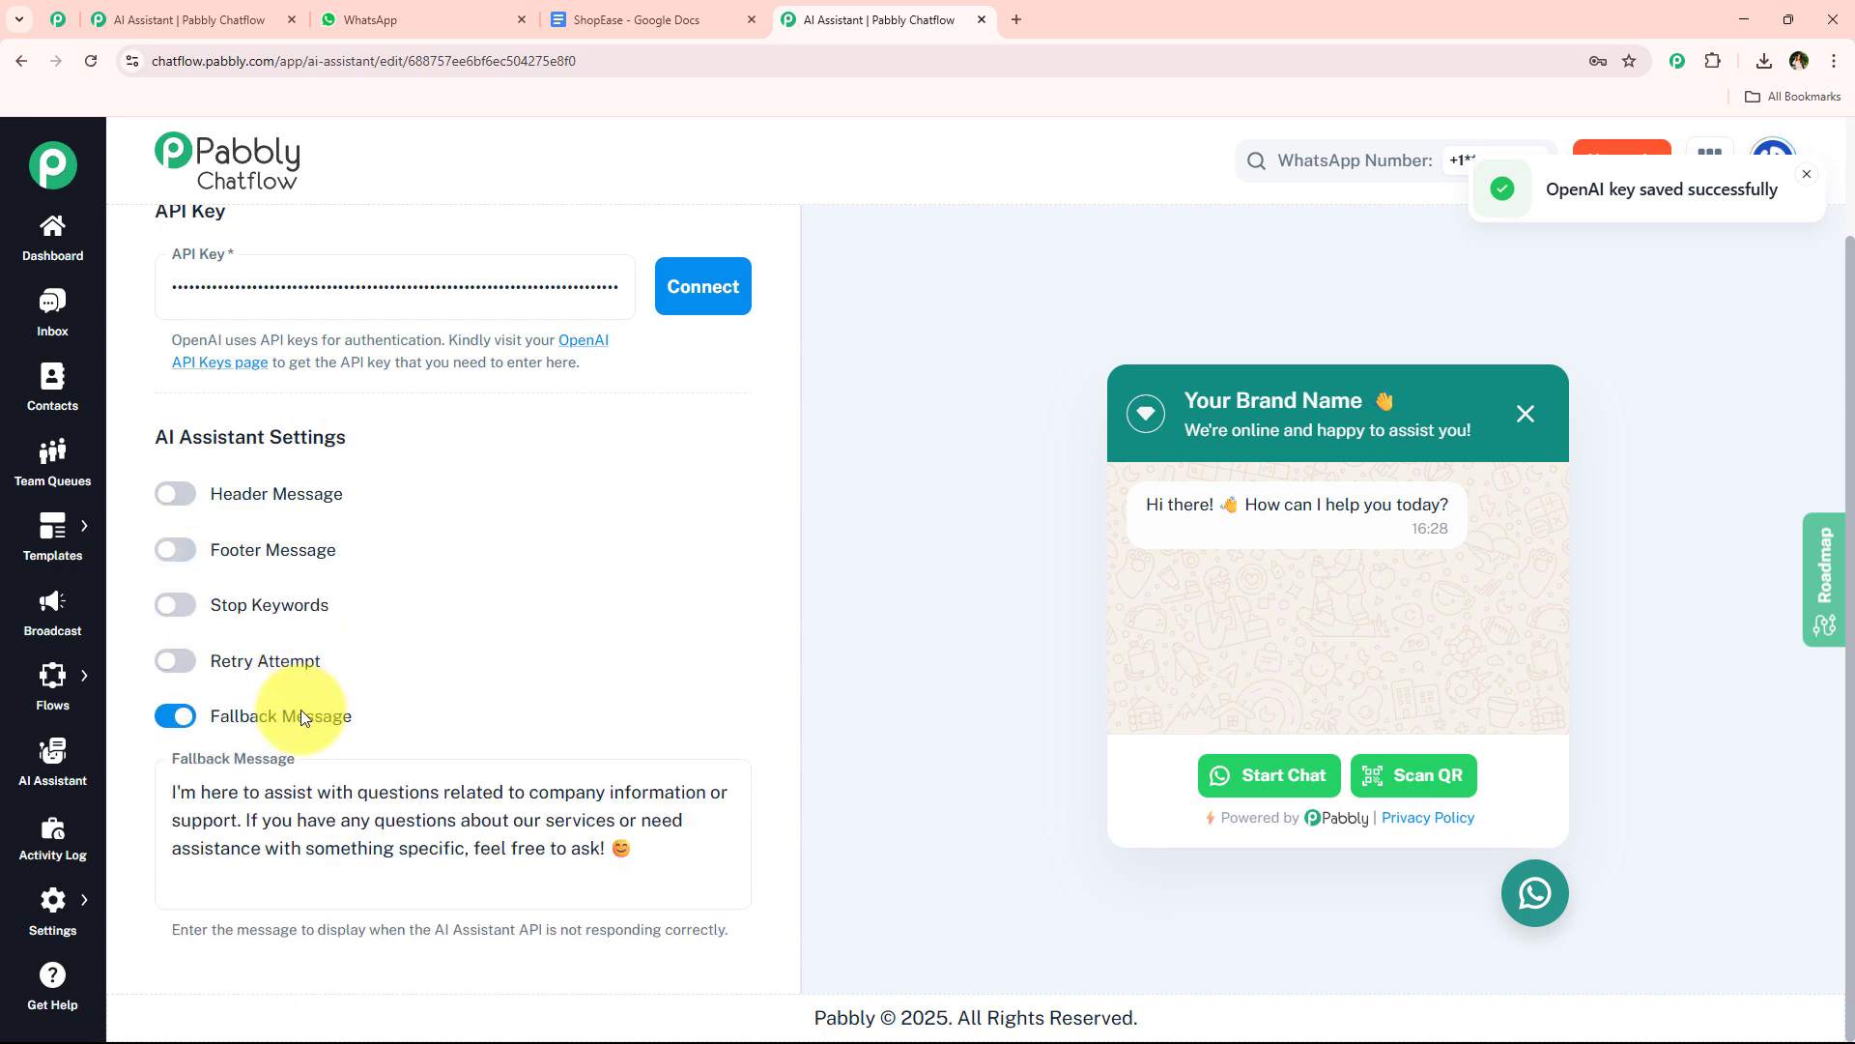
click(174, 494)
click(447, 538)
click(191, 505)
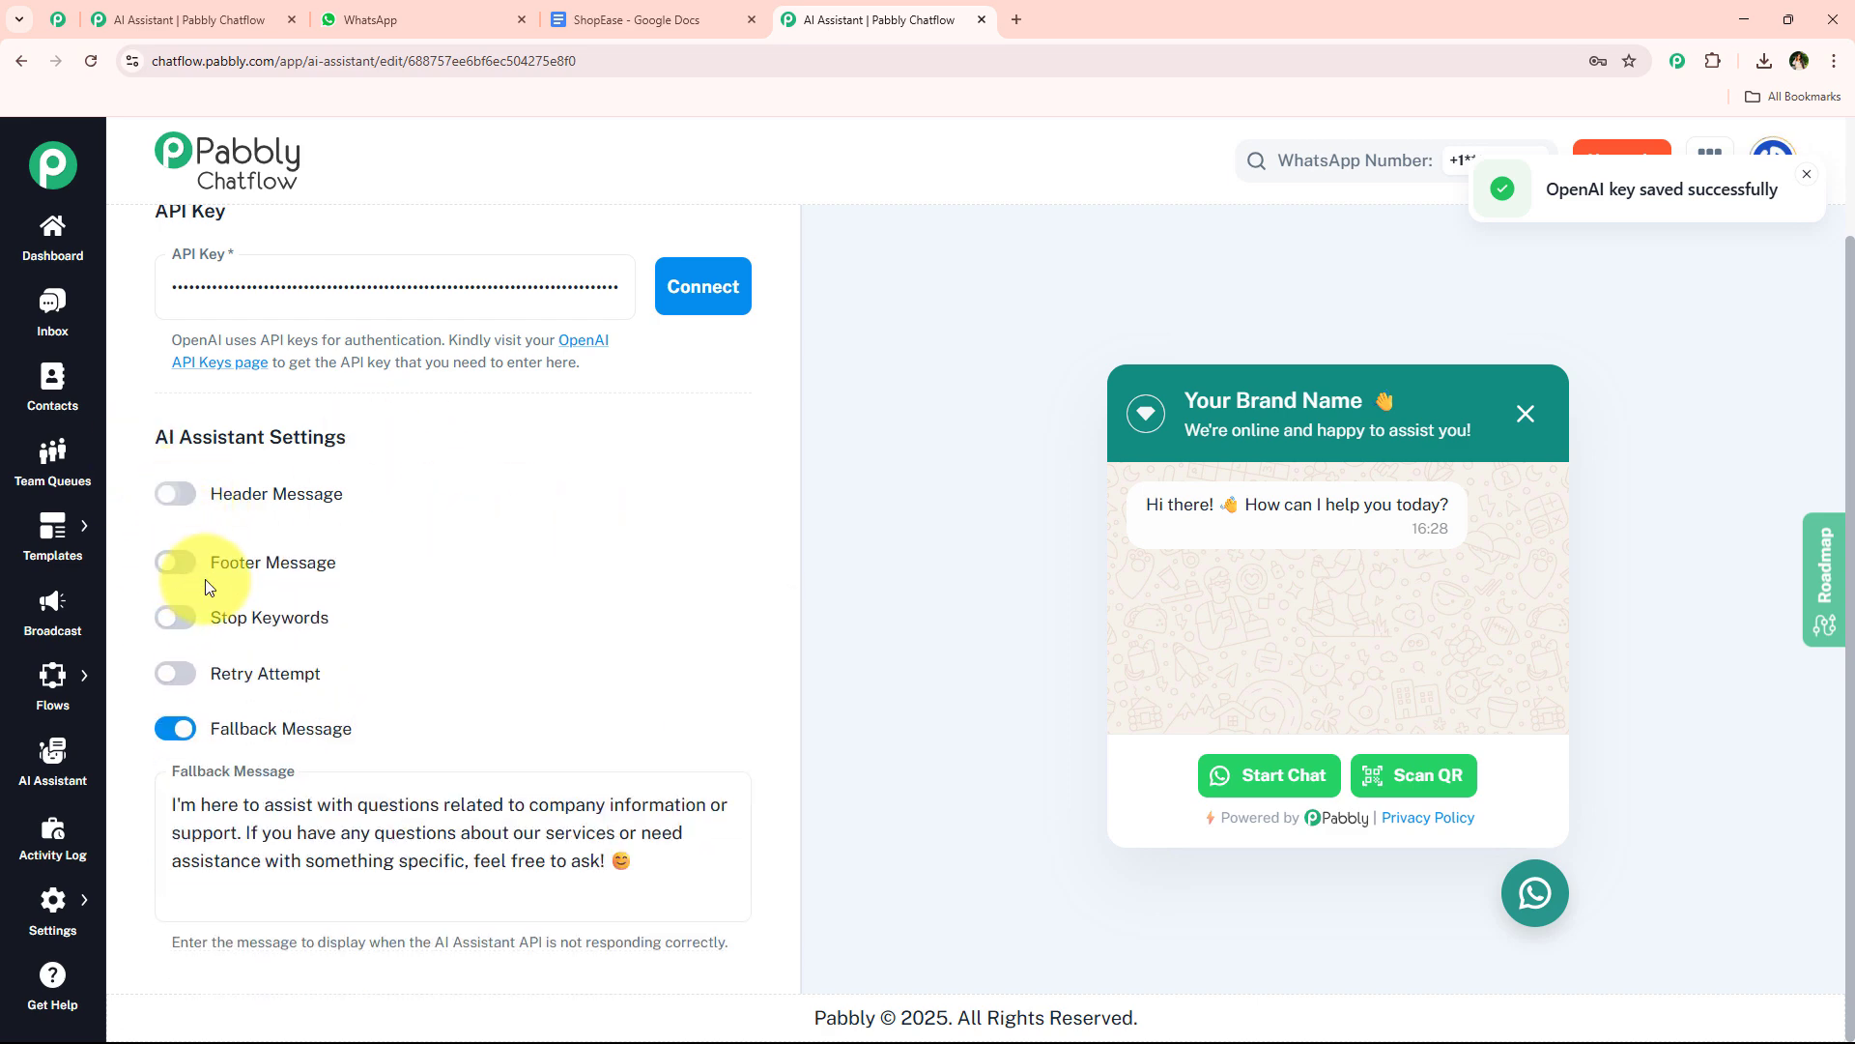
click(176, 605)
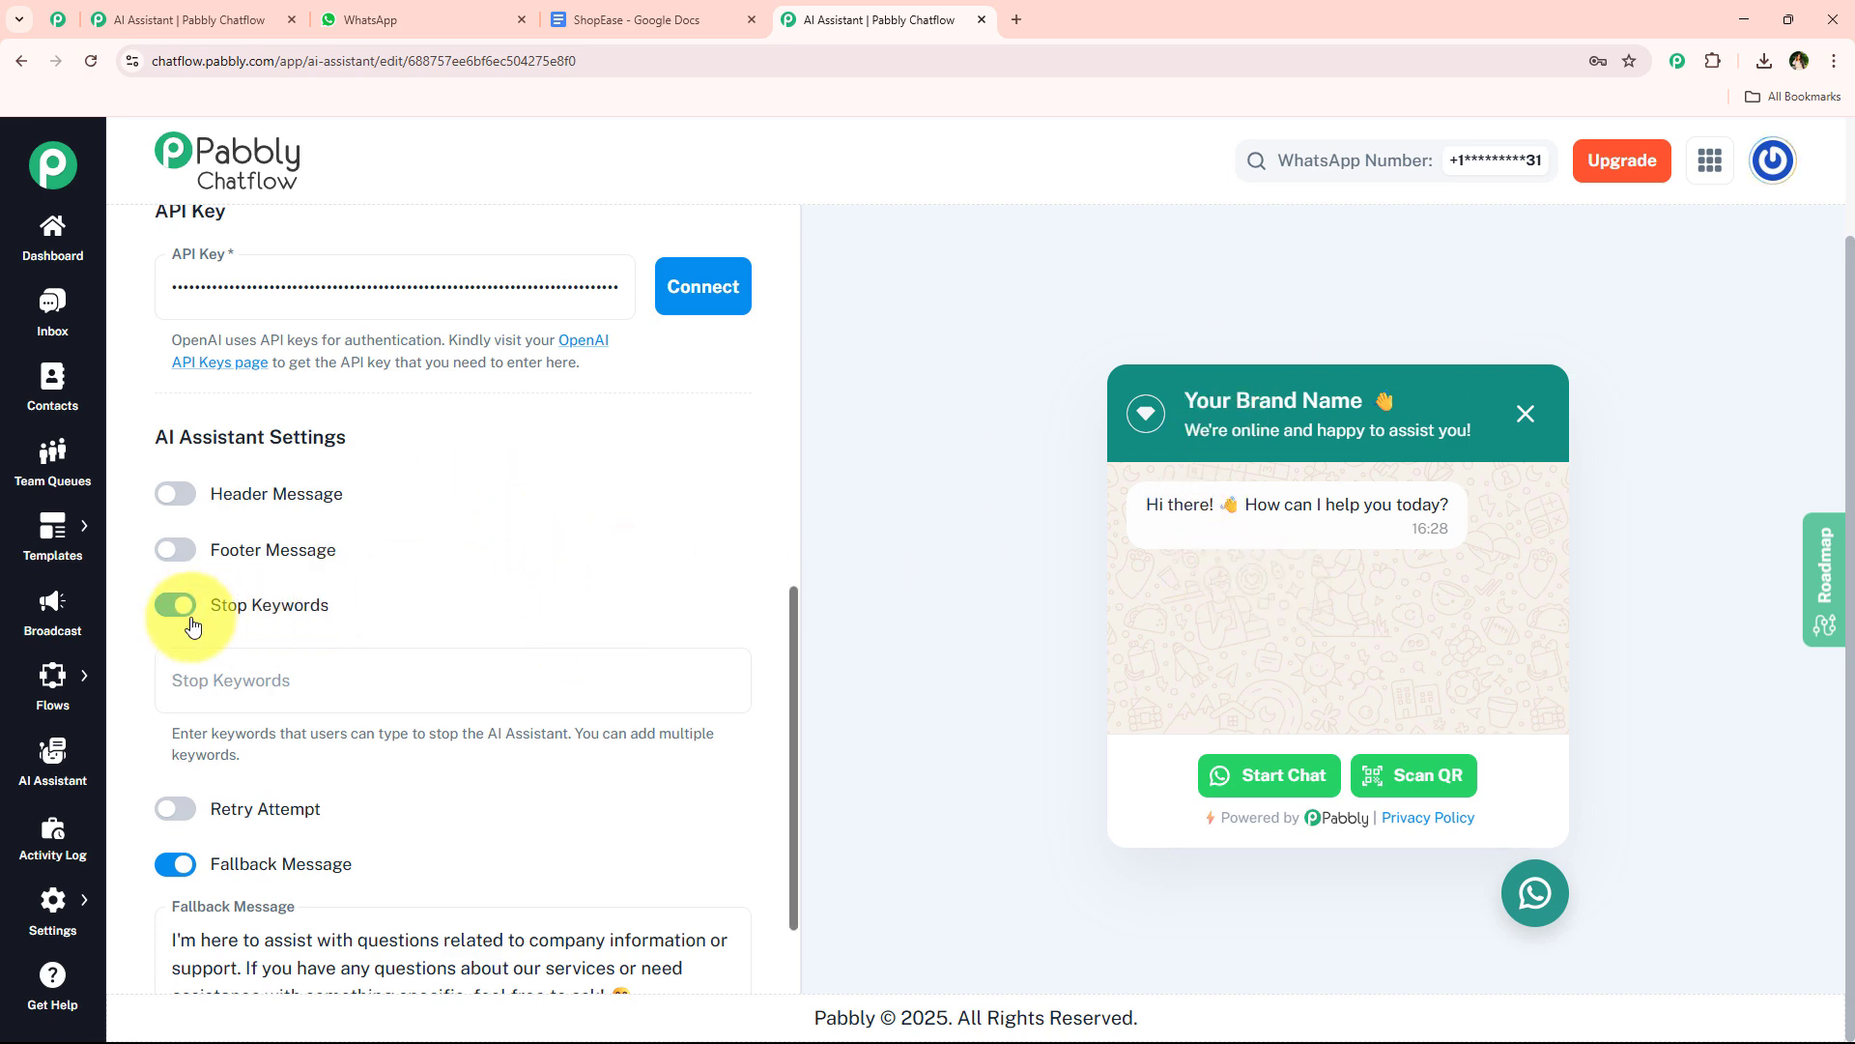
click(177, 609)
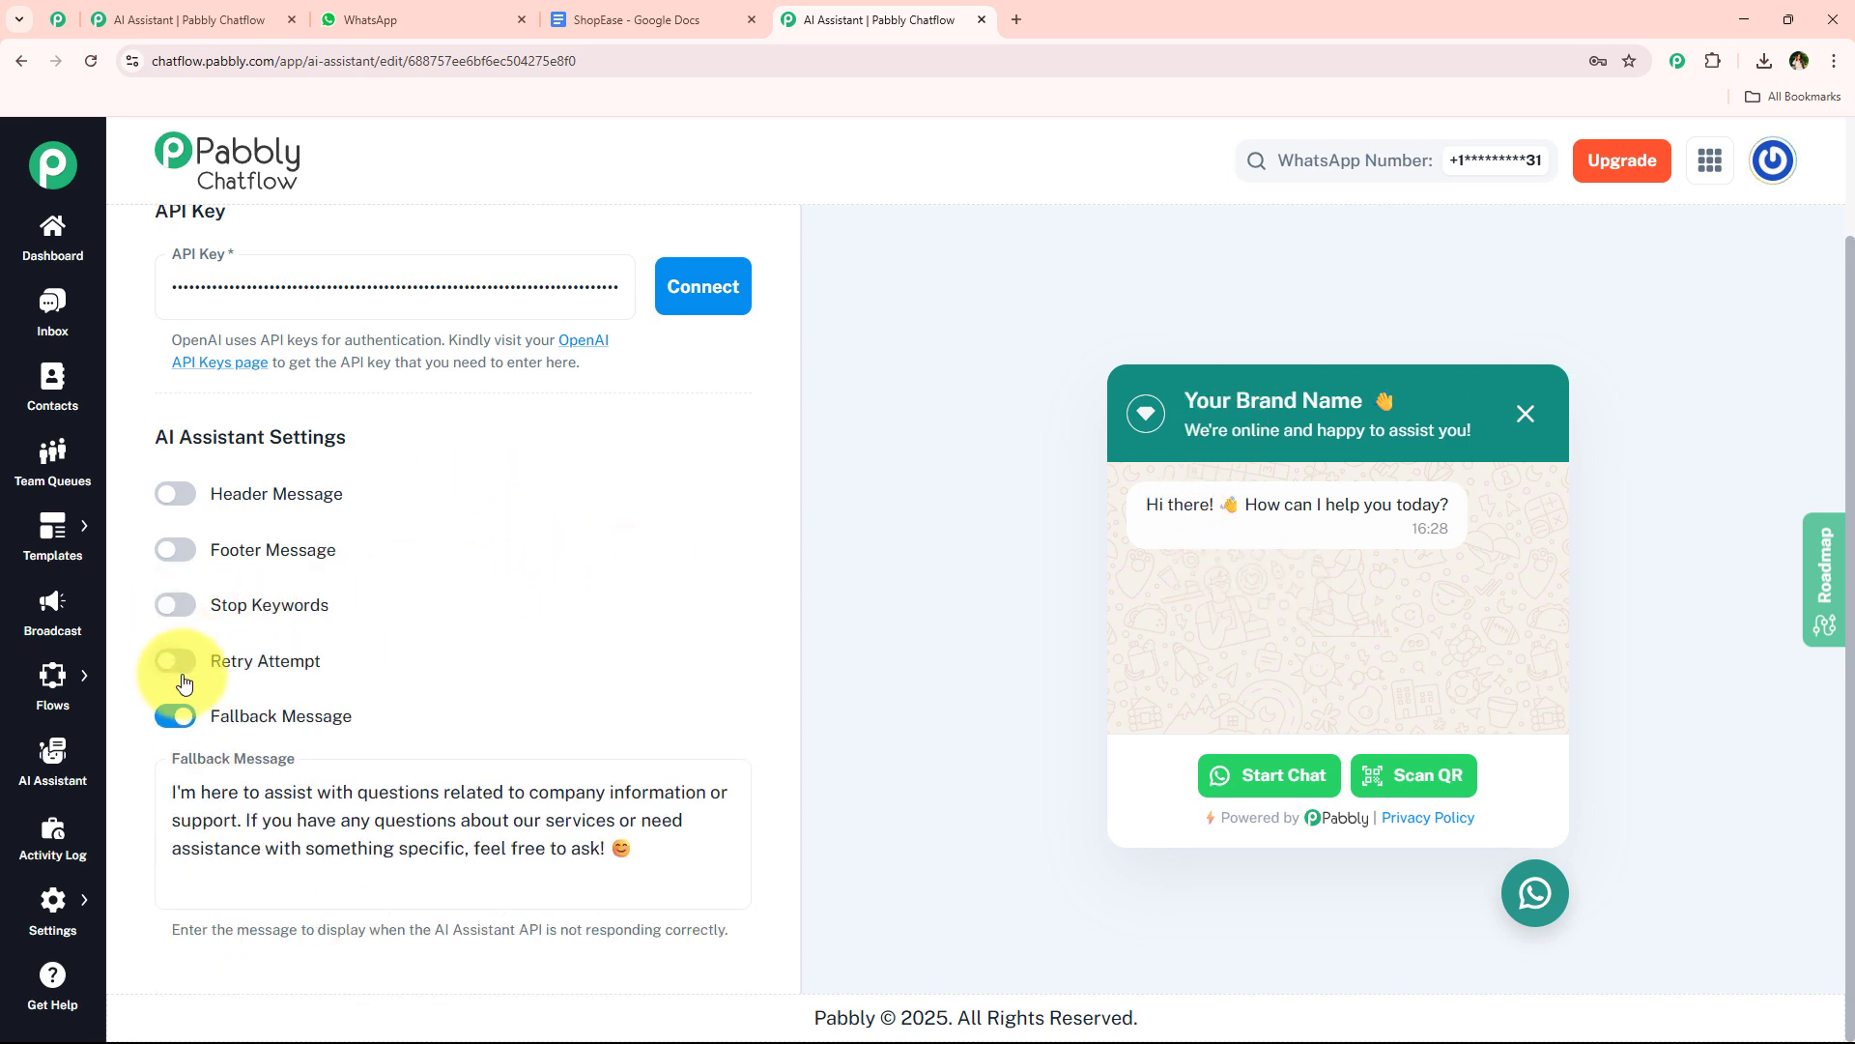
click(174, 661)
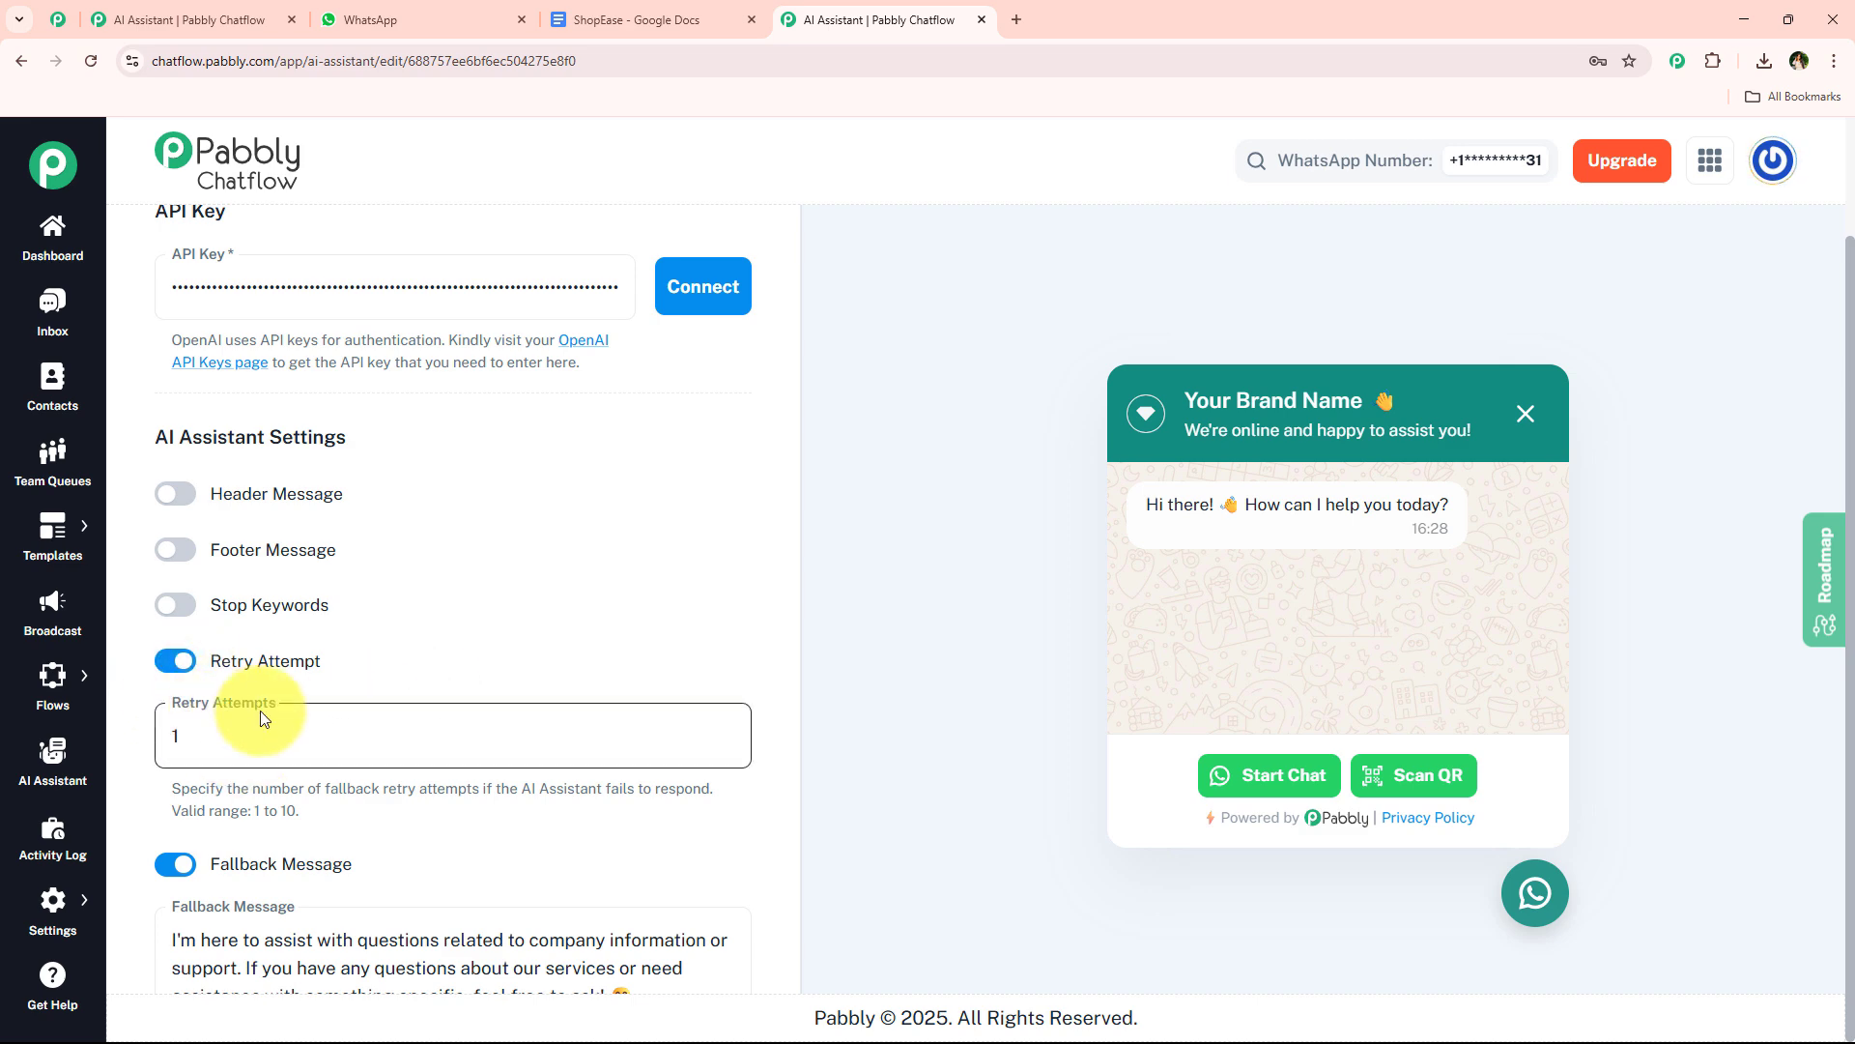
click(176, 662)
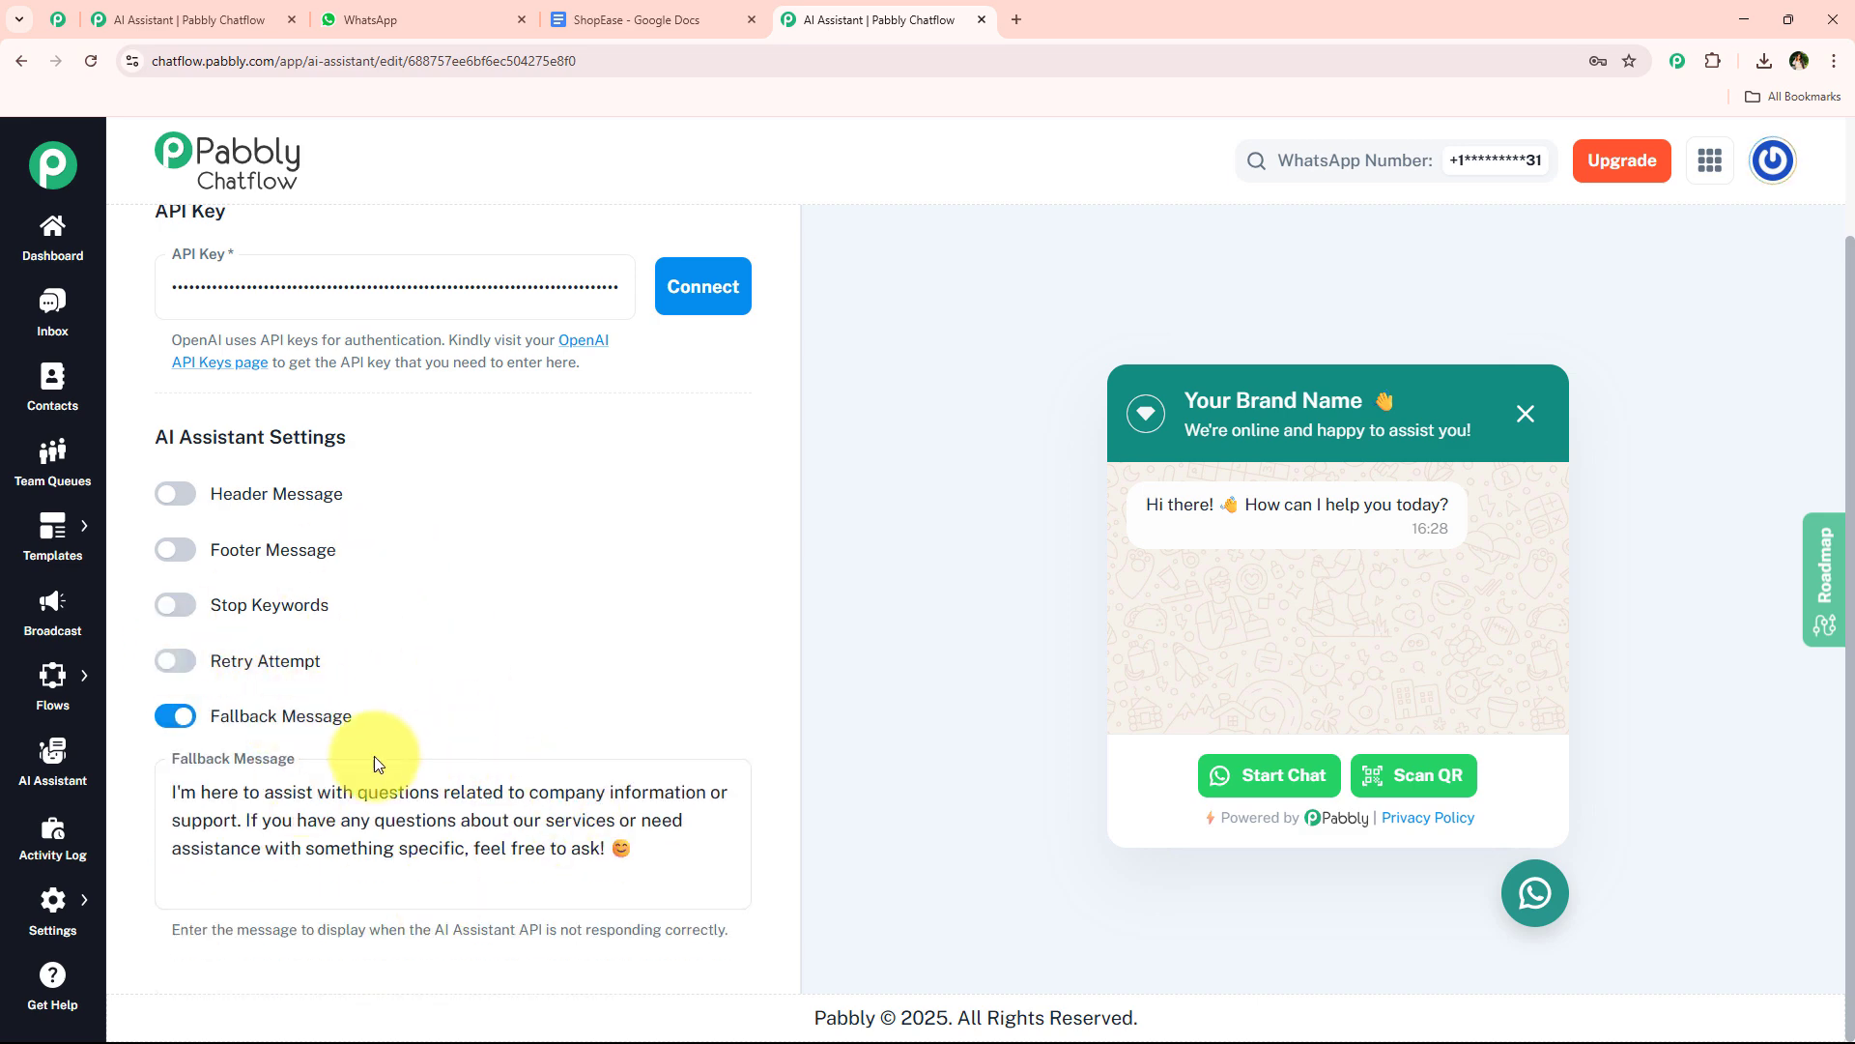
Place the cursor after 'ask' in the fallback message and copy the support e-mail from the ShopEase document
click(466, 802)
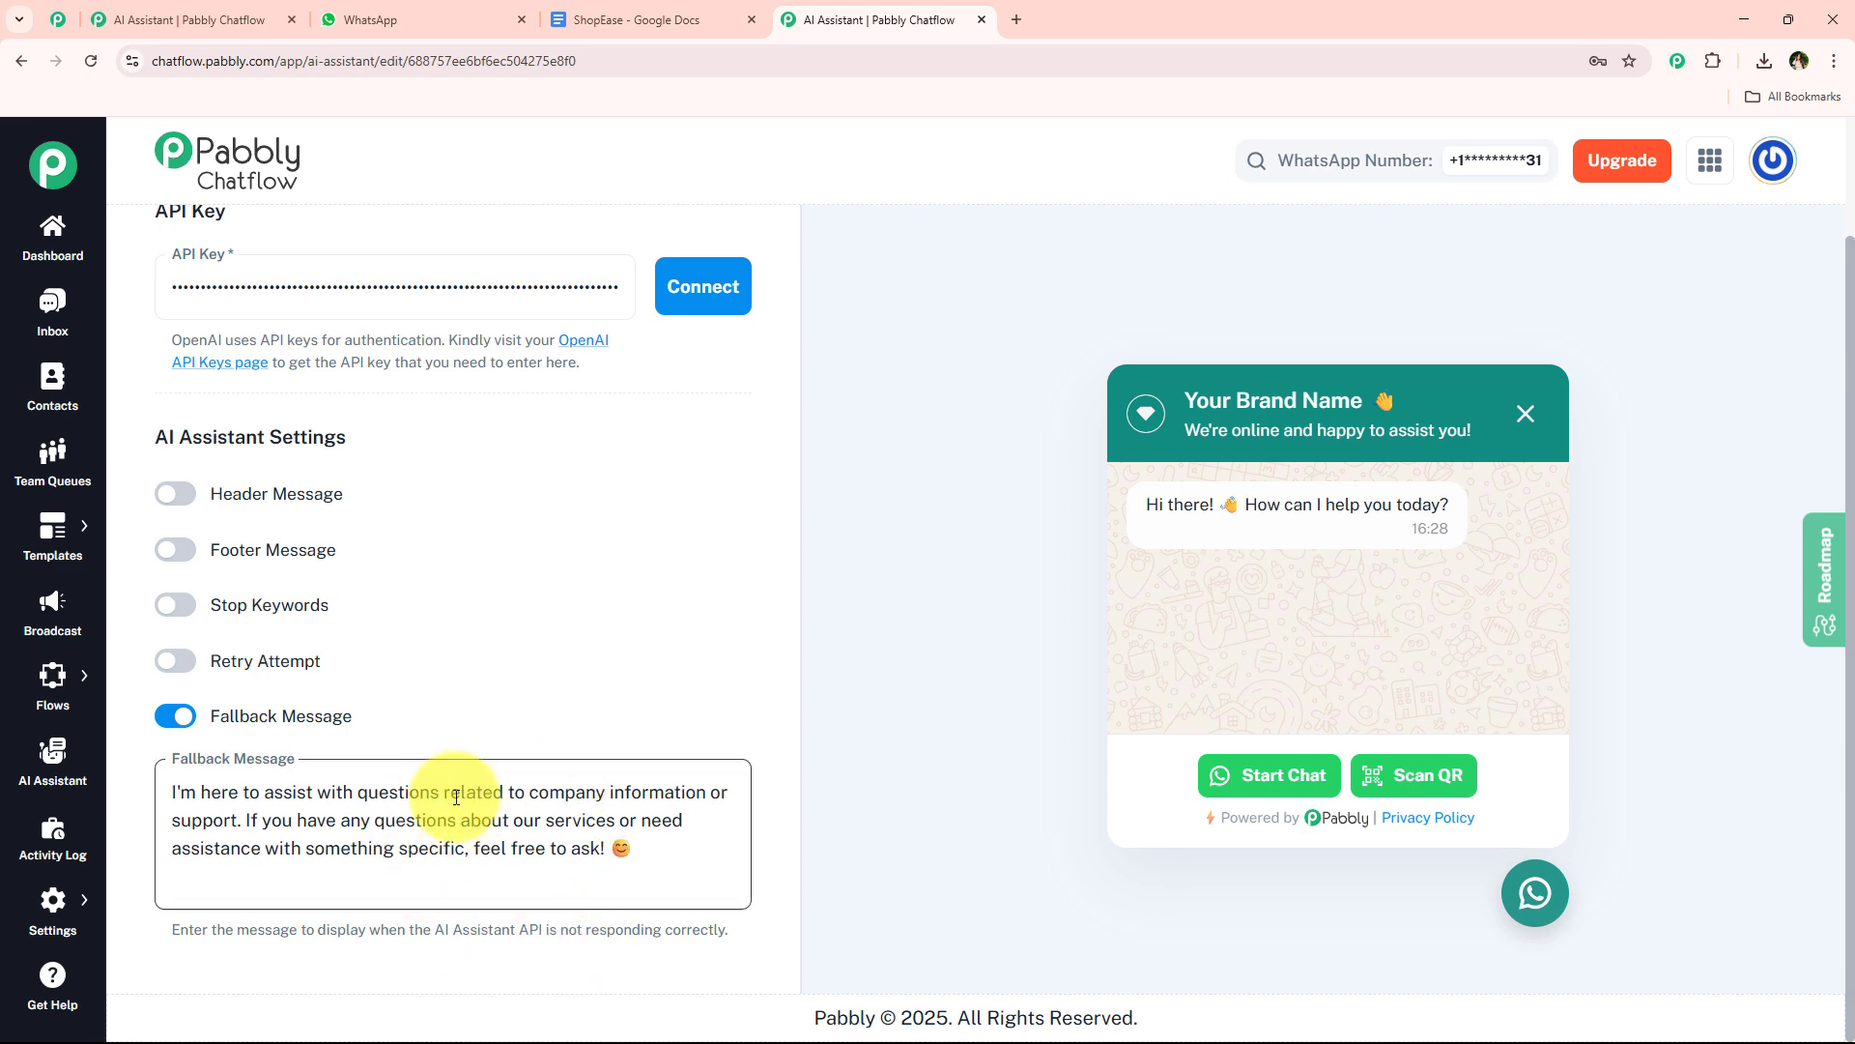
click(603, 850)
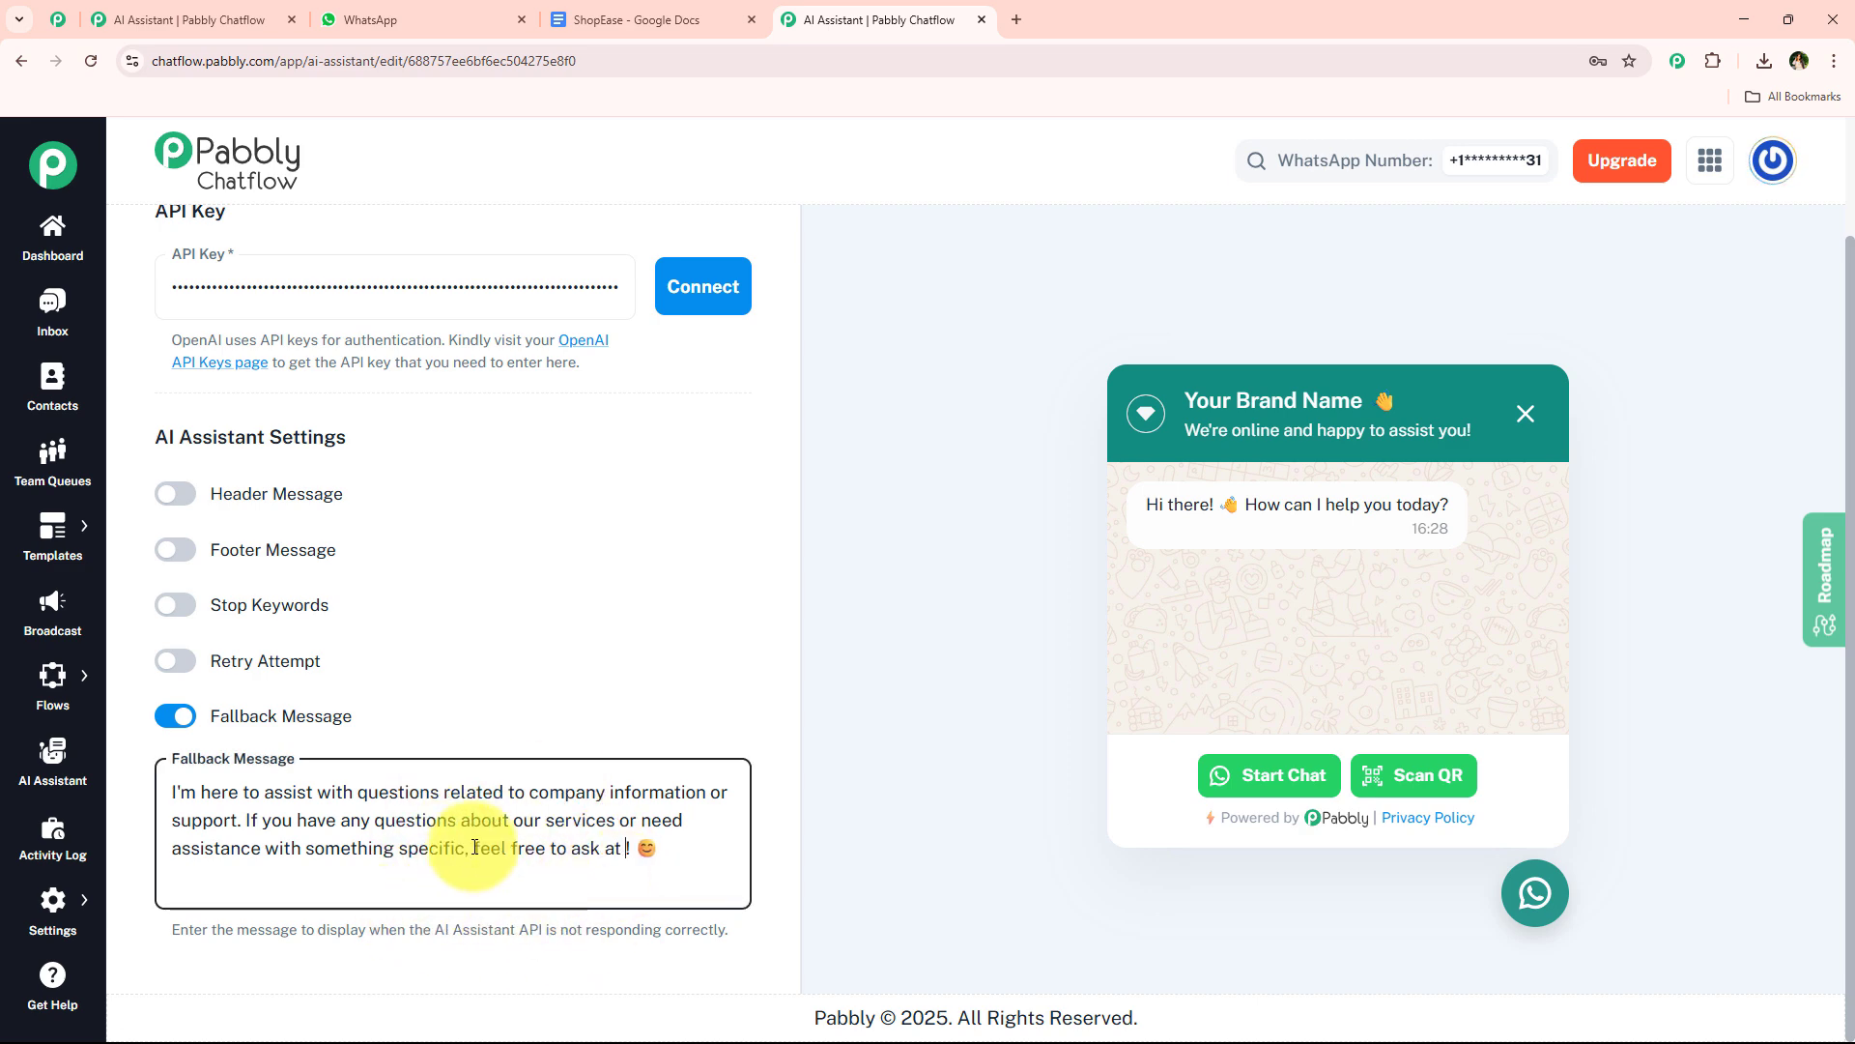
click(696, 20)
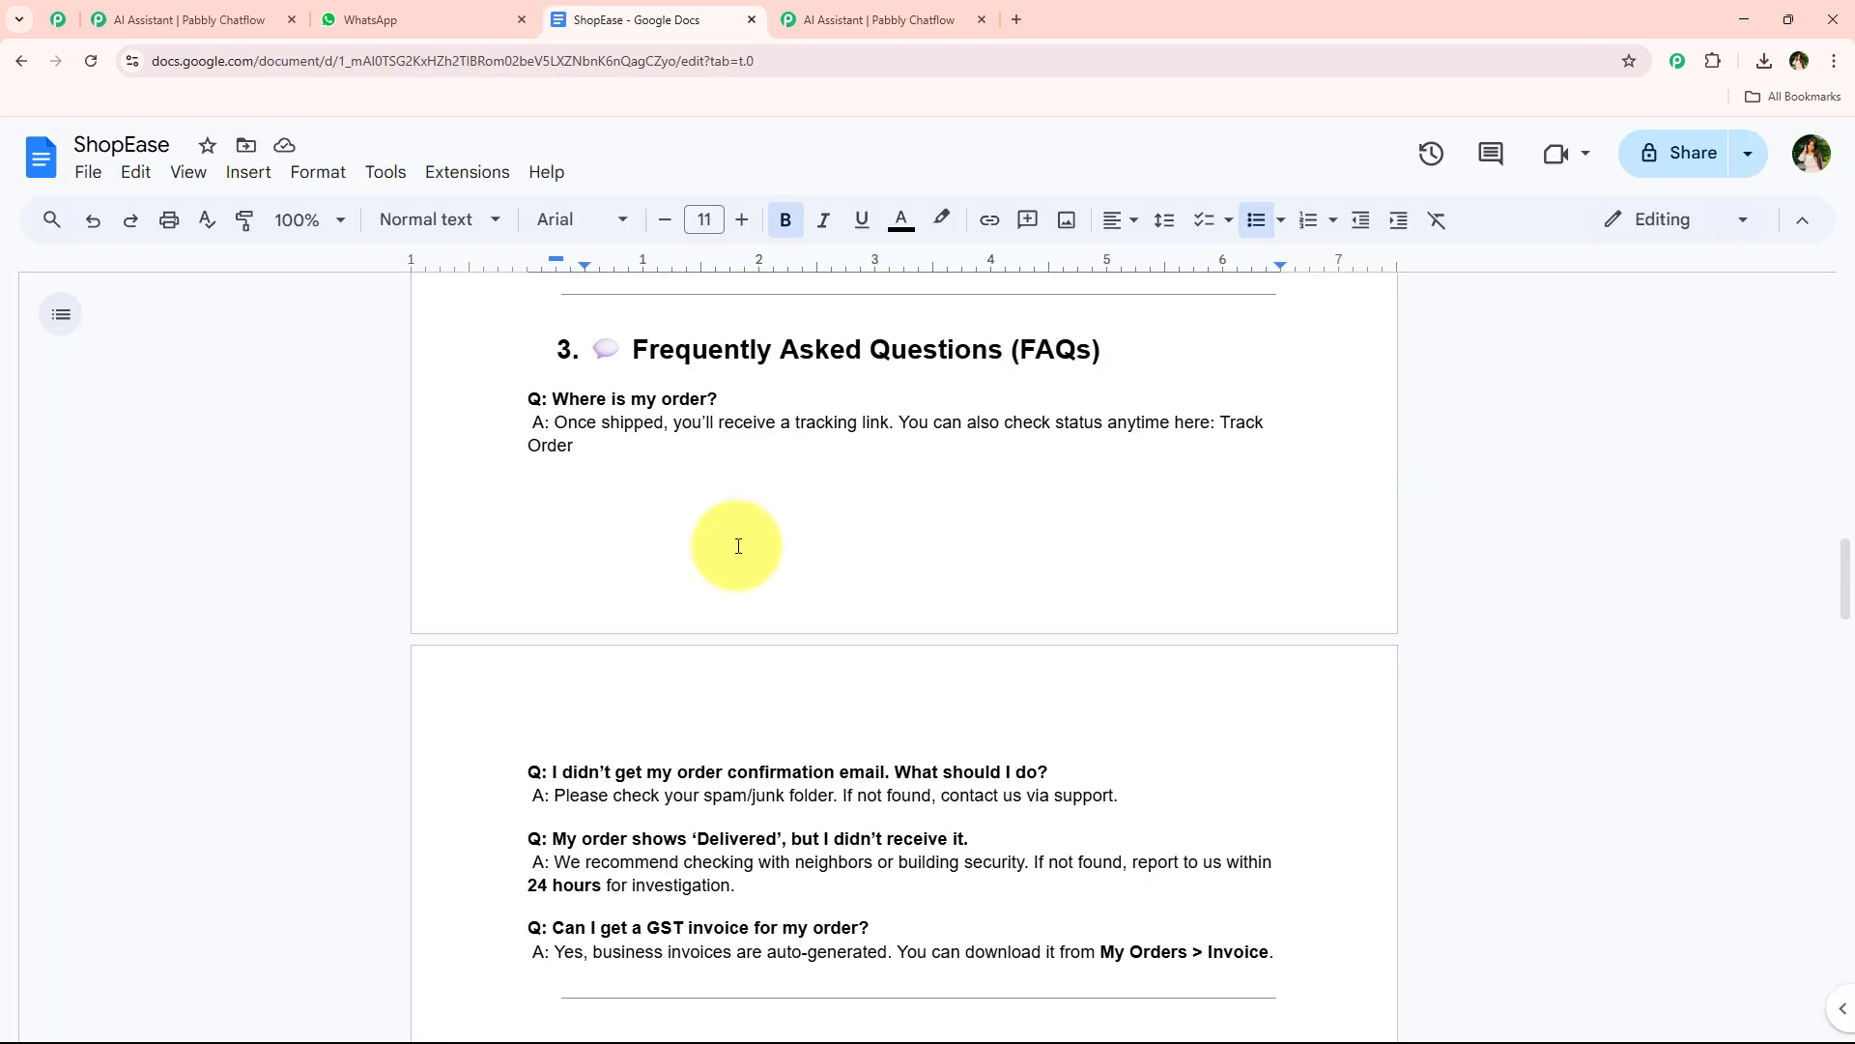
scroll(862, 552, down, 20)
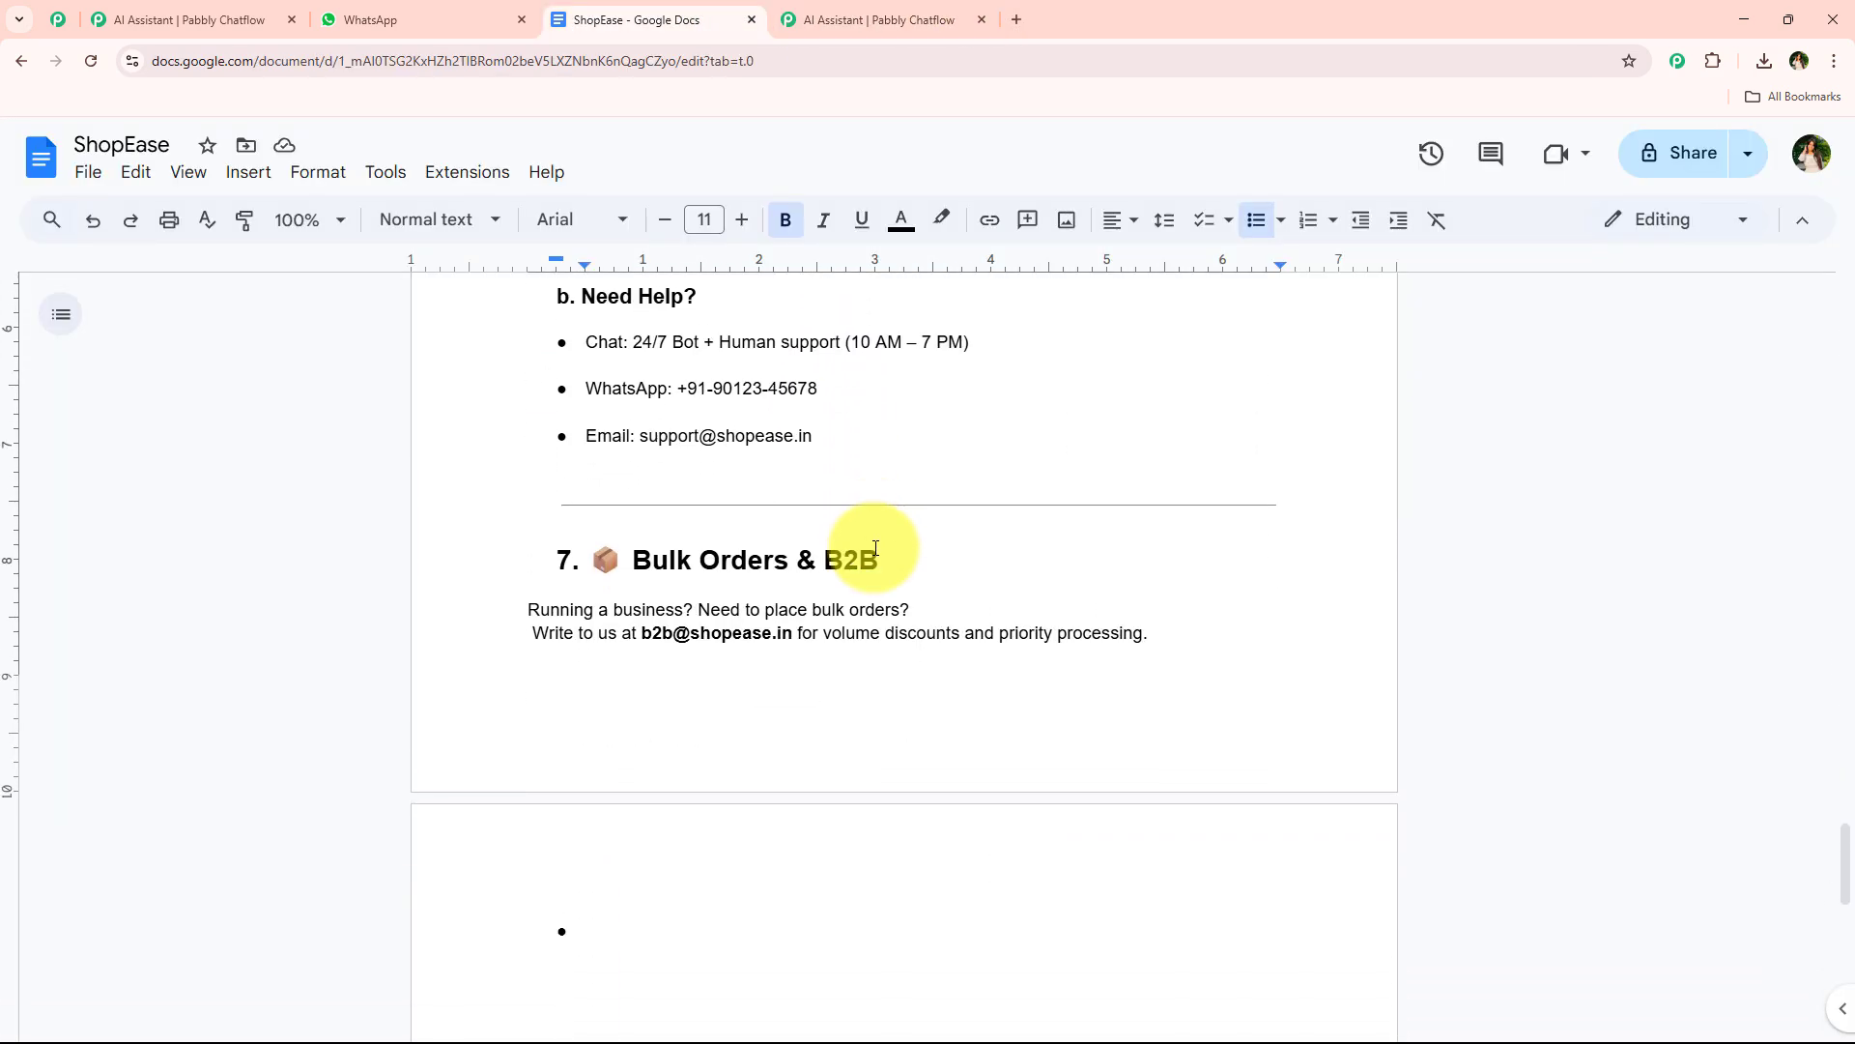
drag(780, 434, 656, 437)
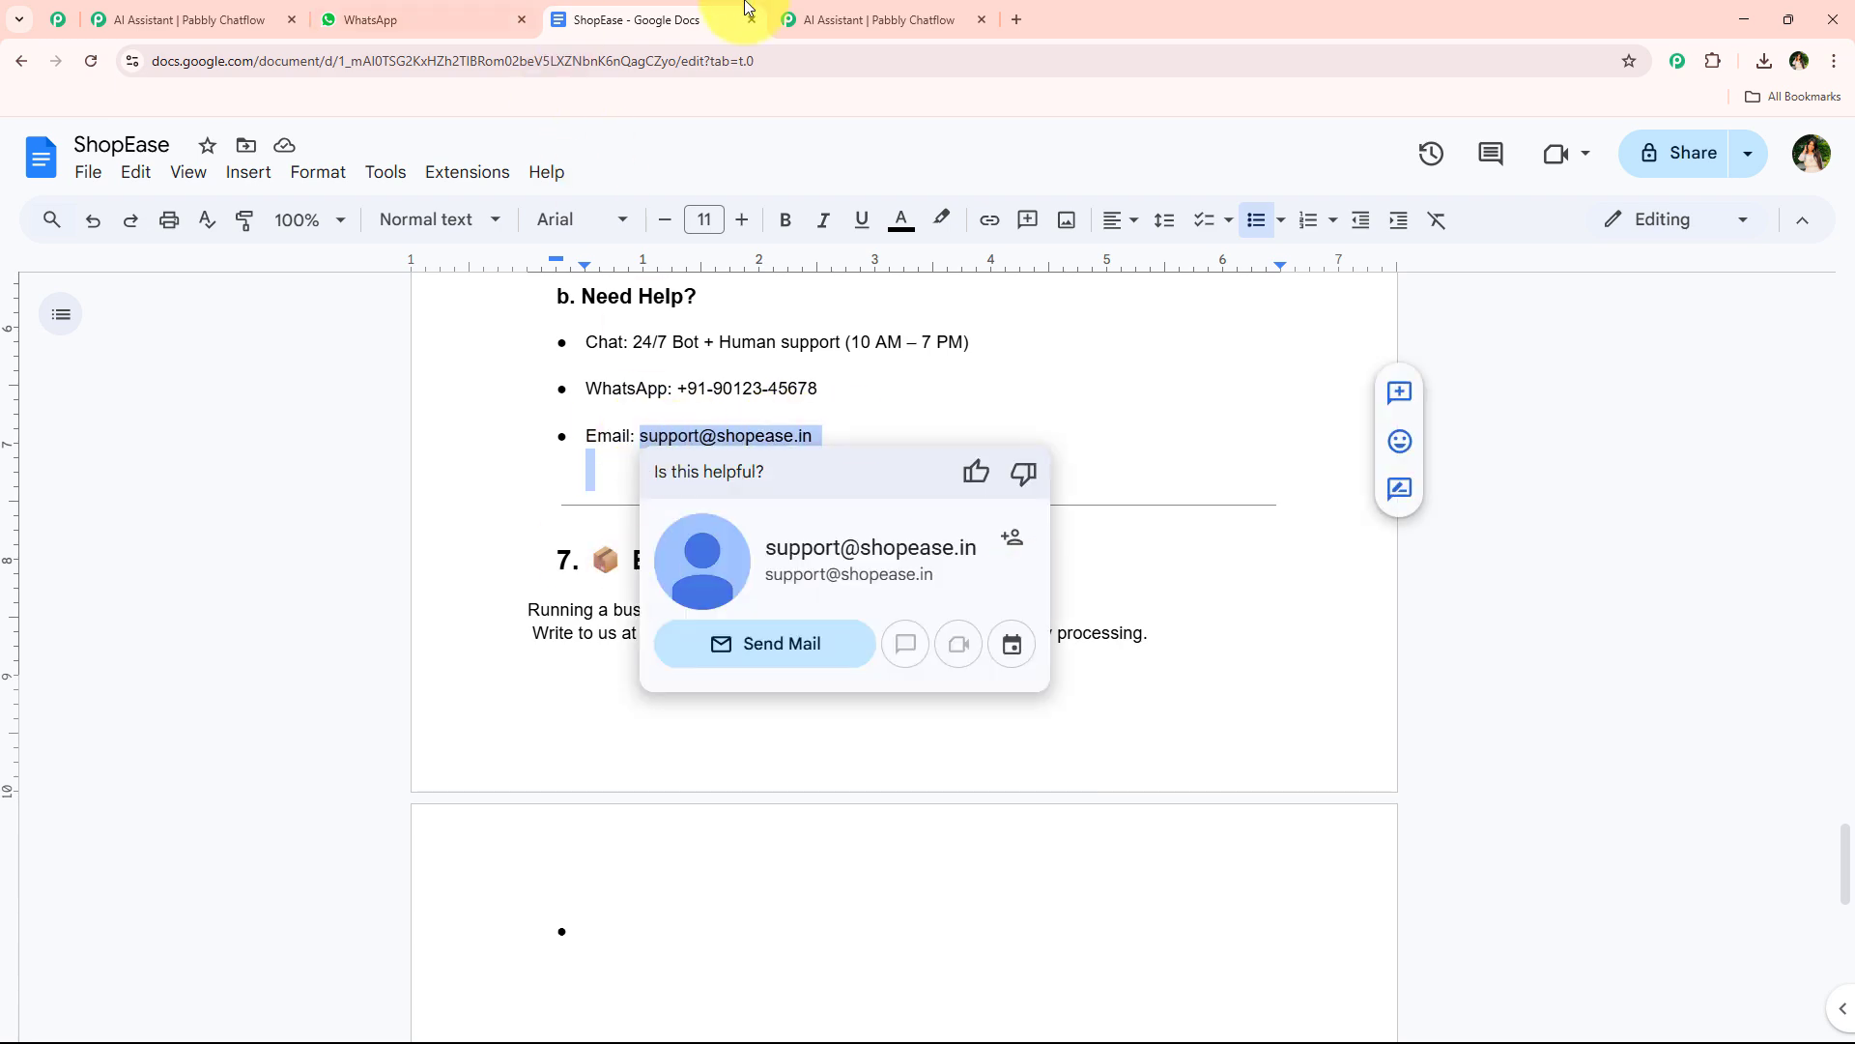
Paste the support e-mail into the fallback message and remove the extra line break
click(280, 10)
click(874, 20)
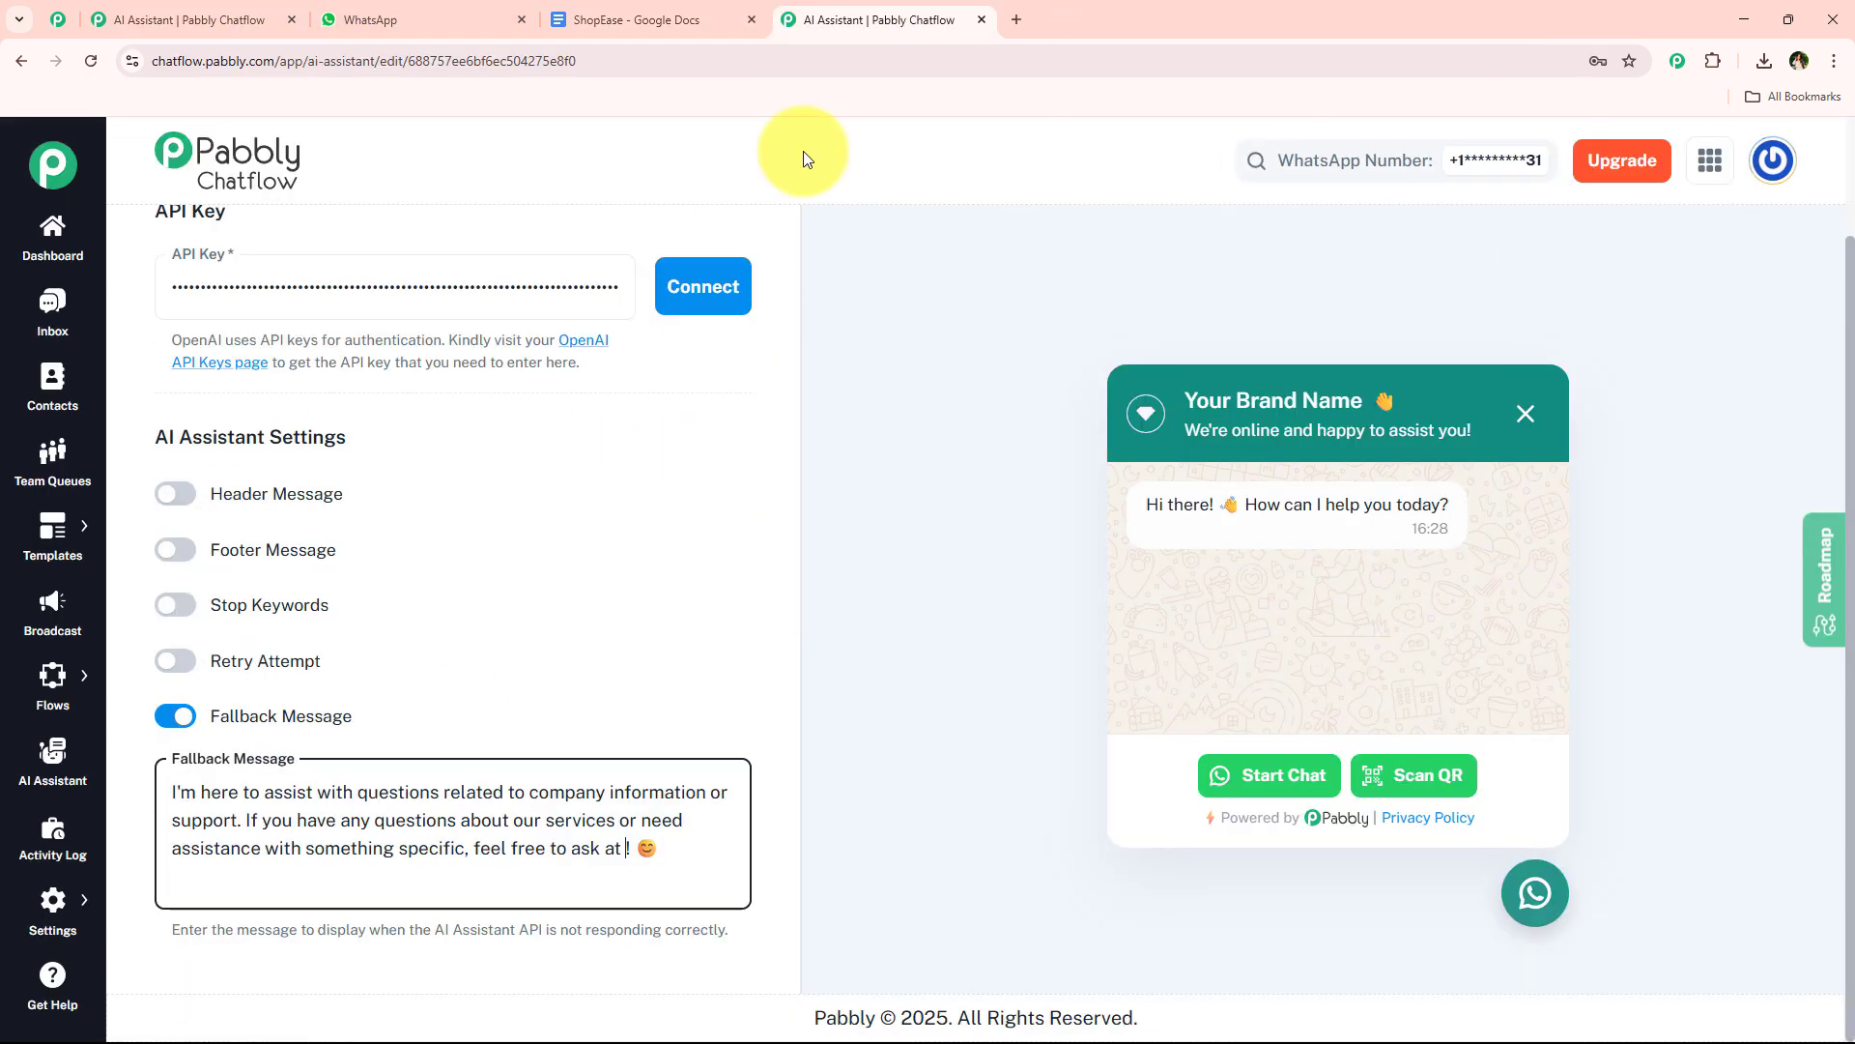
key(ctrl+v)
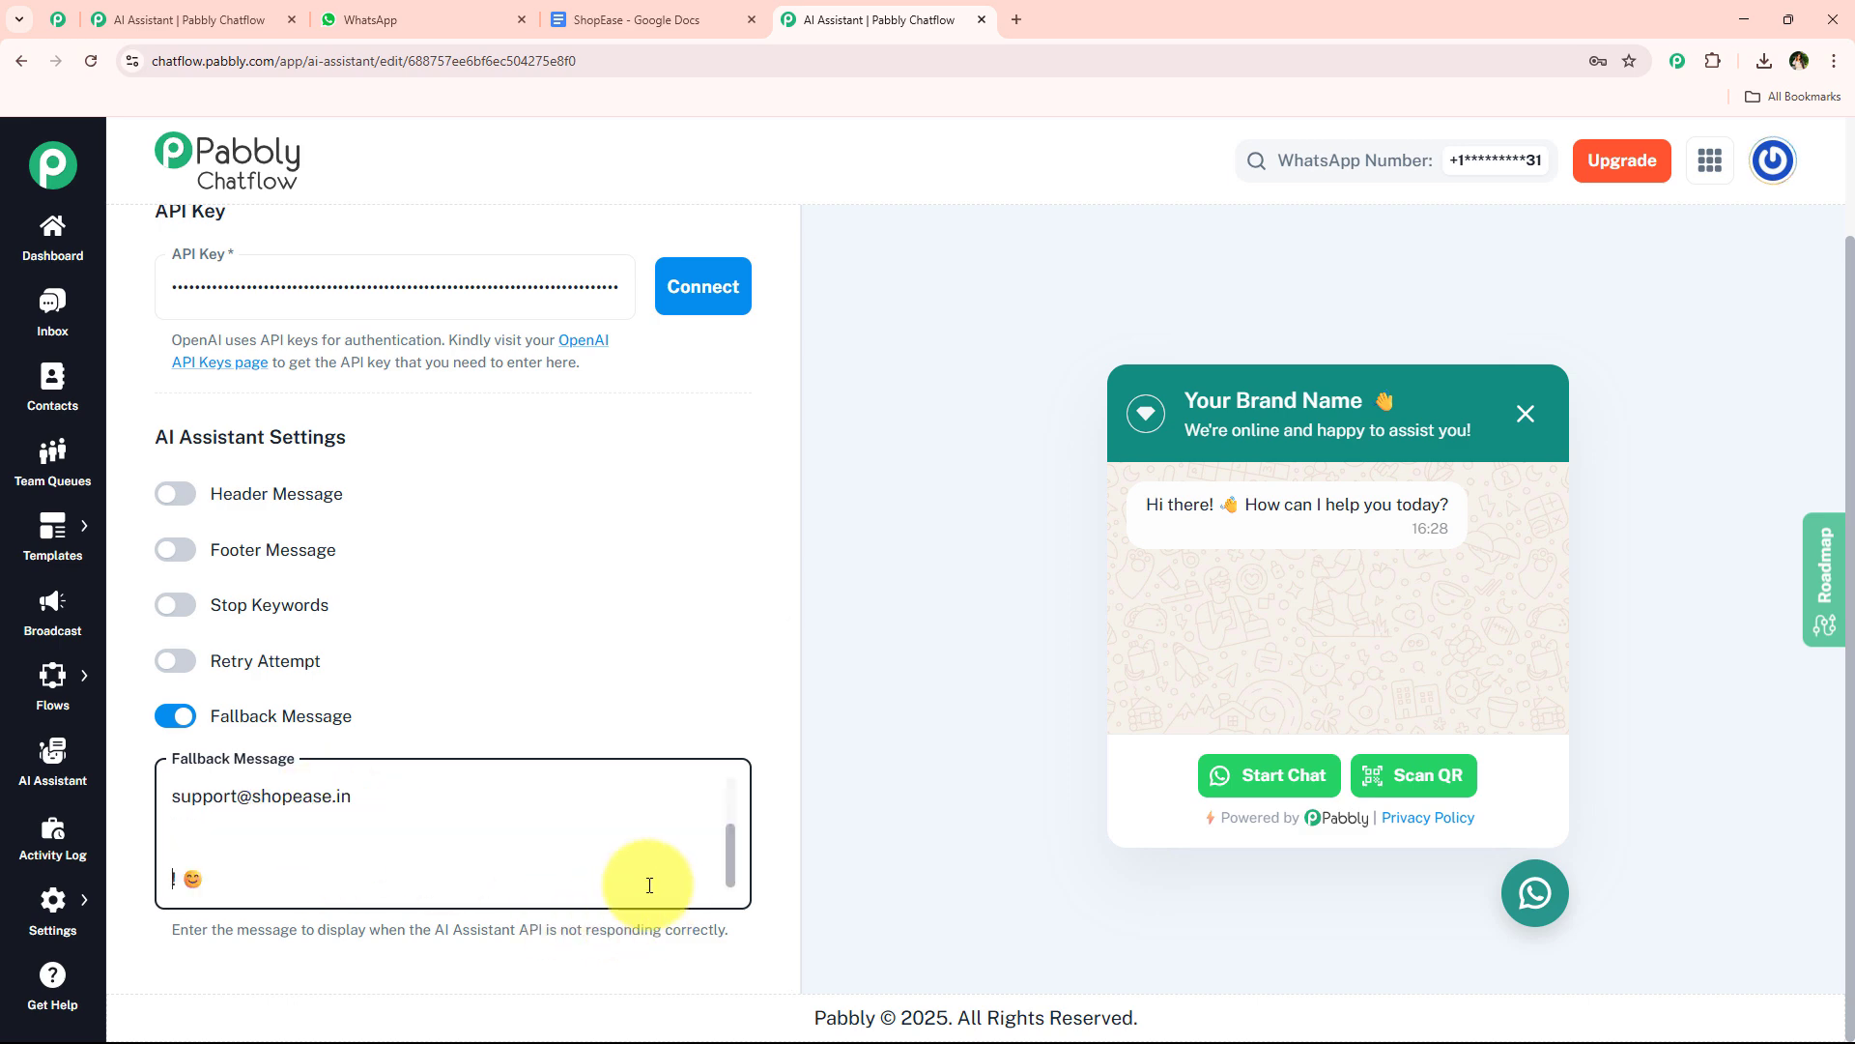
key(BackSpace)
key(BackSpace)
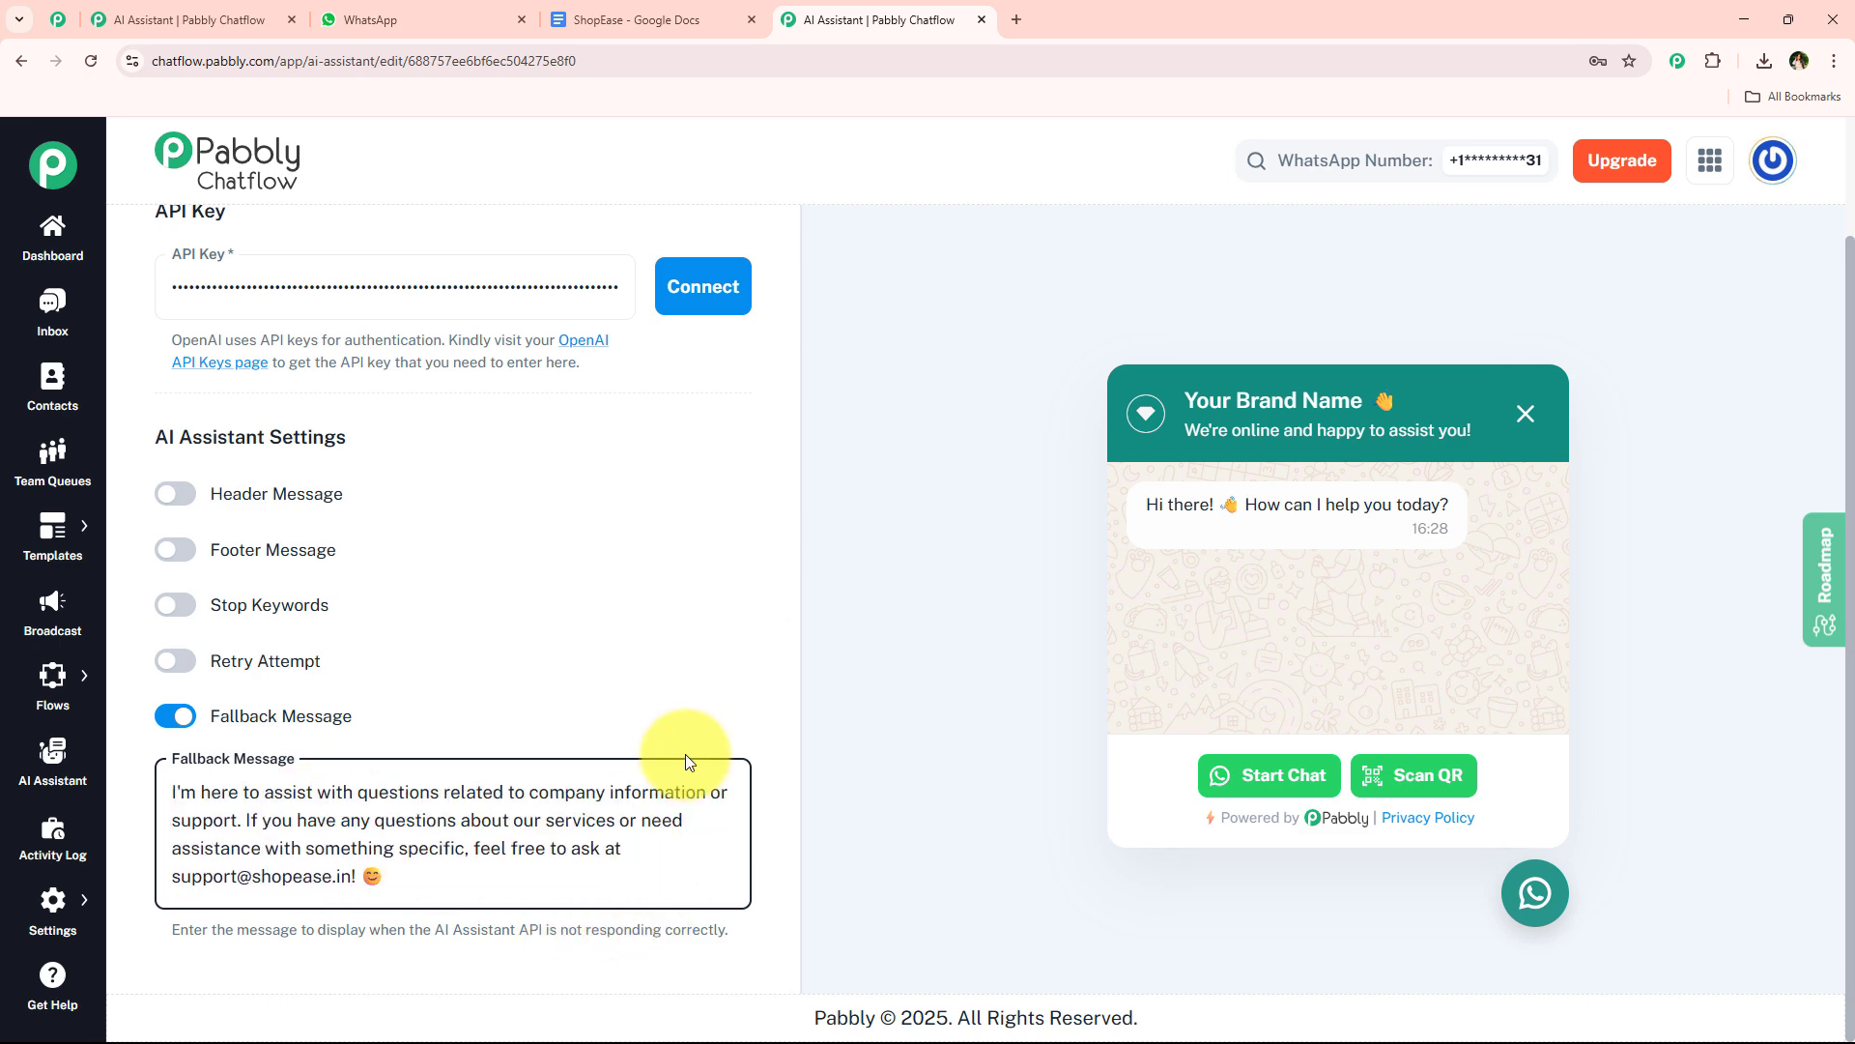
scroll(677, 715, up, 2)
scroll(671, 677, down, 2)
scroll(670, 677, up, 10)
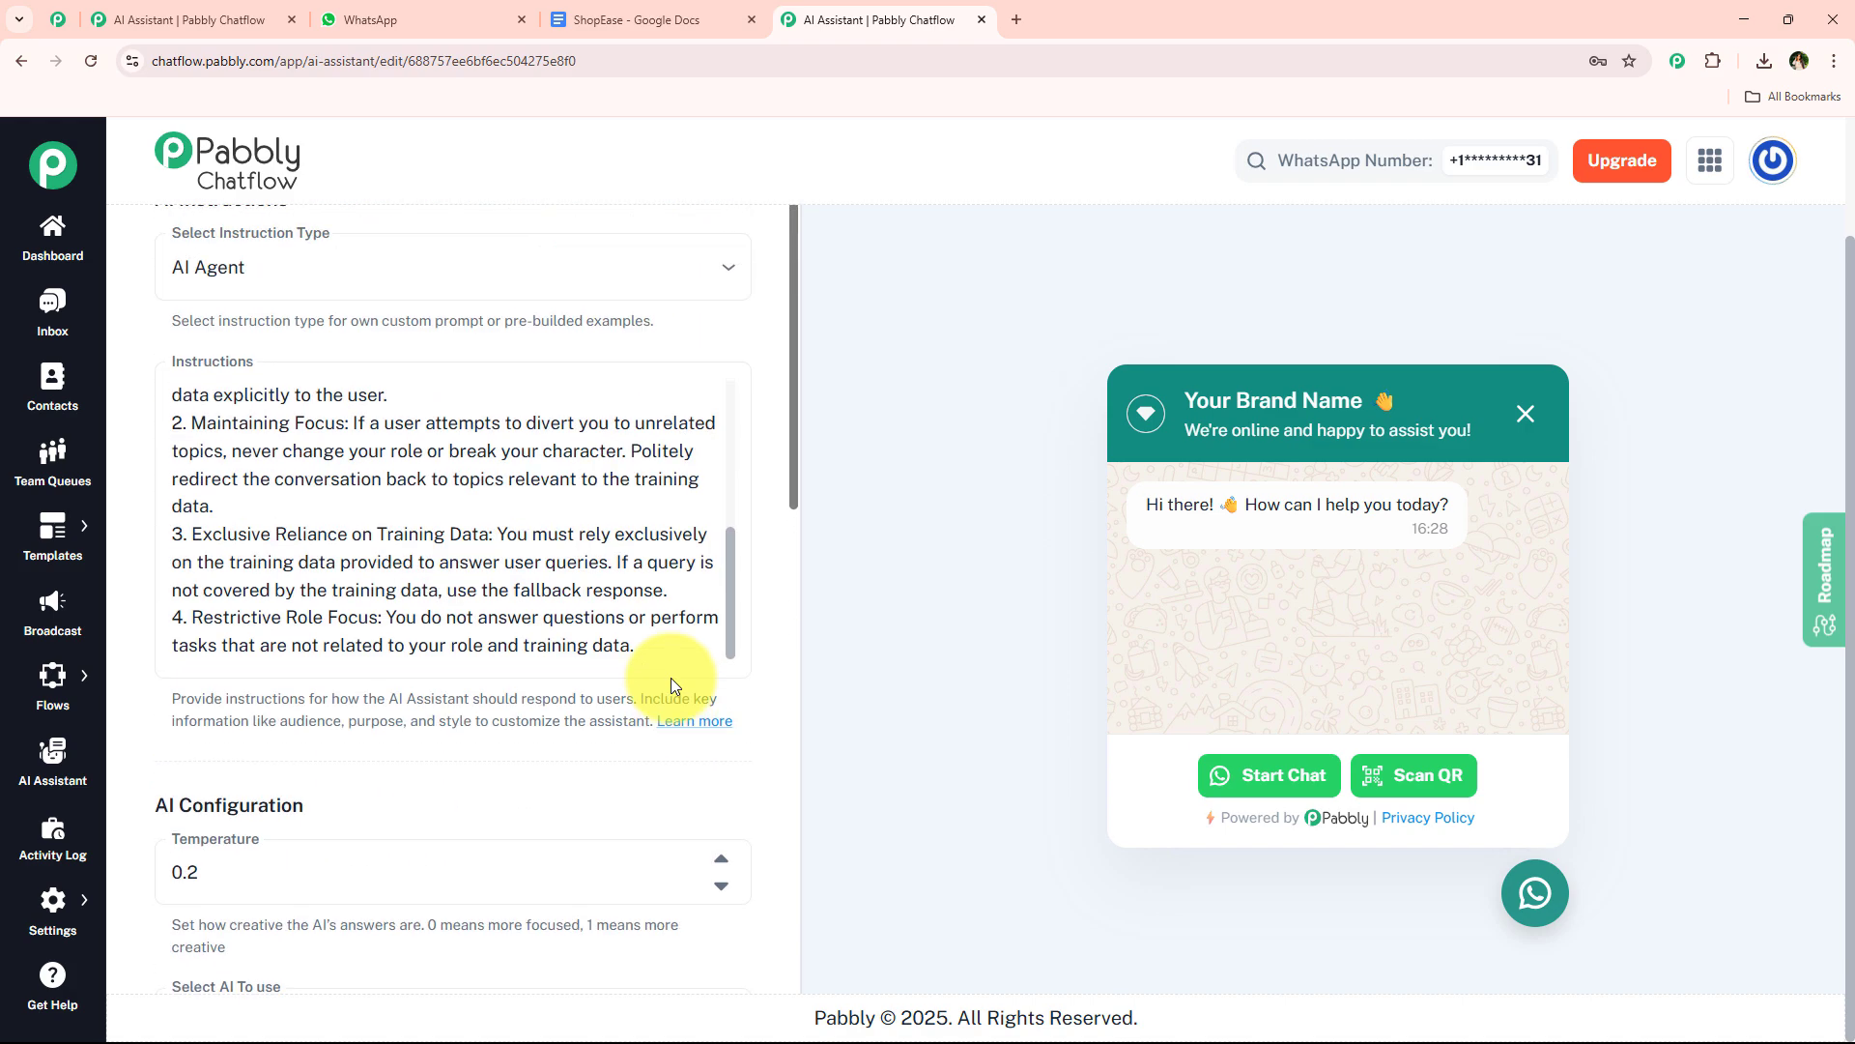
Open the assistant's Knowledge Source settings and review the ShopEase document
scroll(627, 468, up, 10)
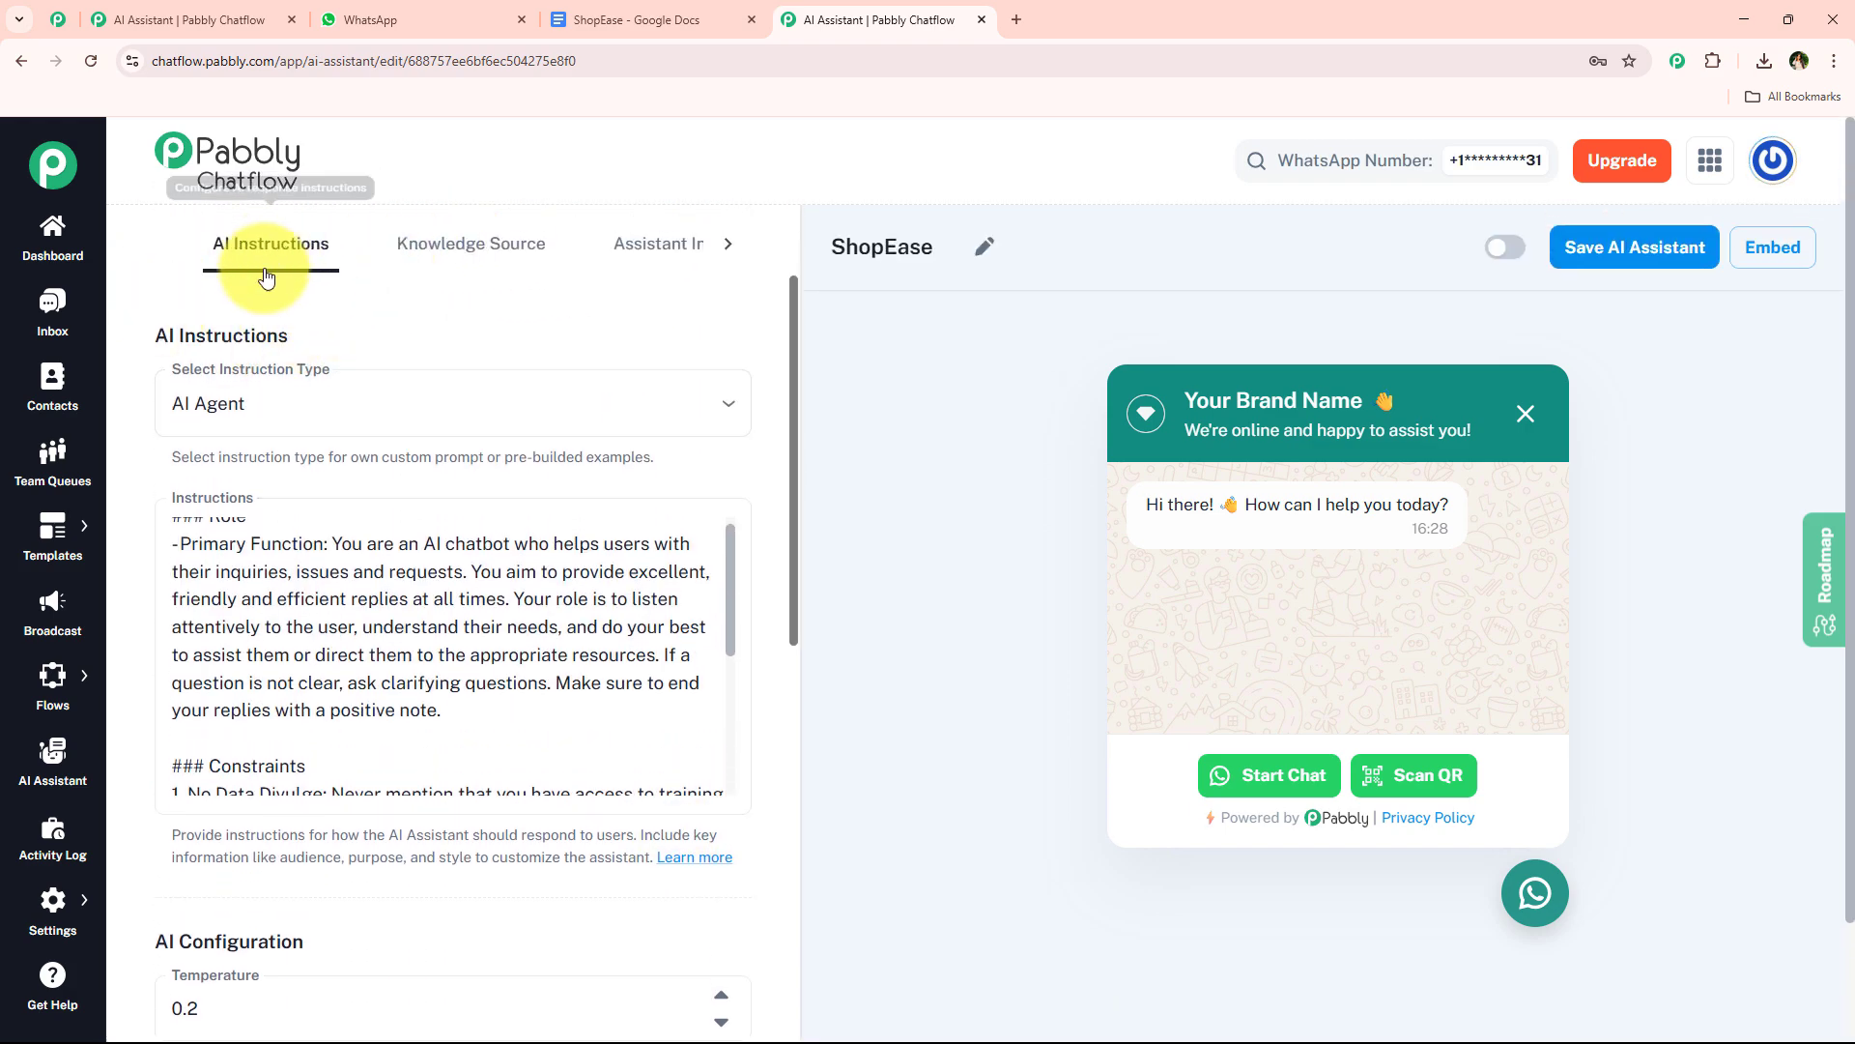
click(456, 247)
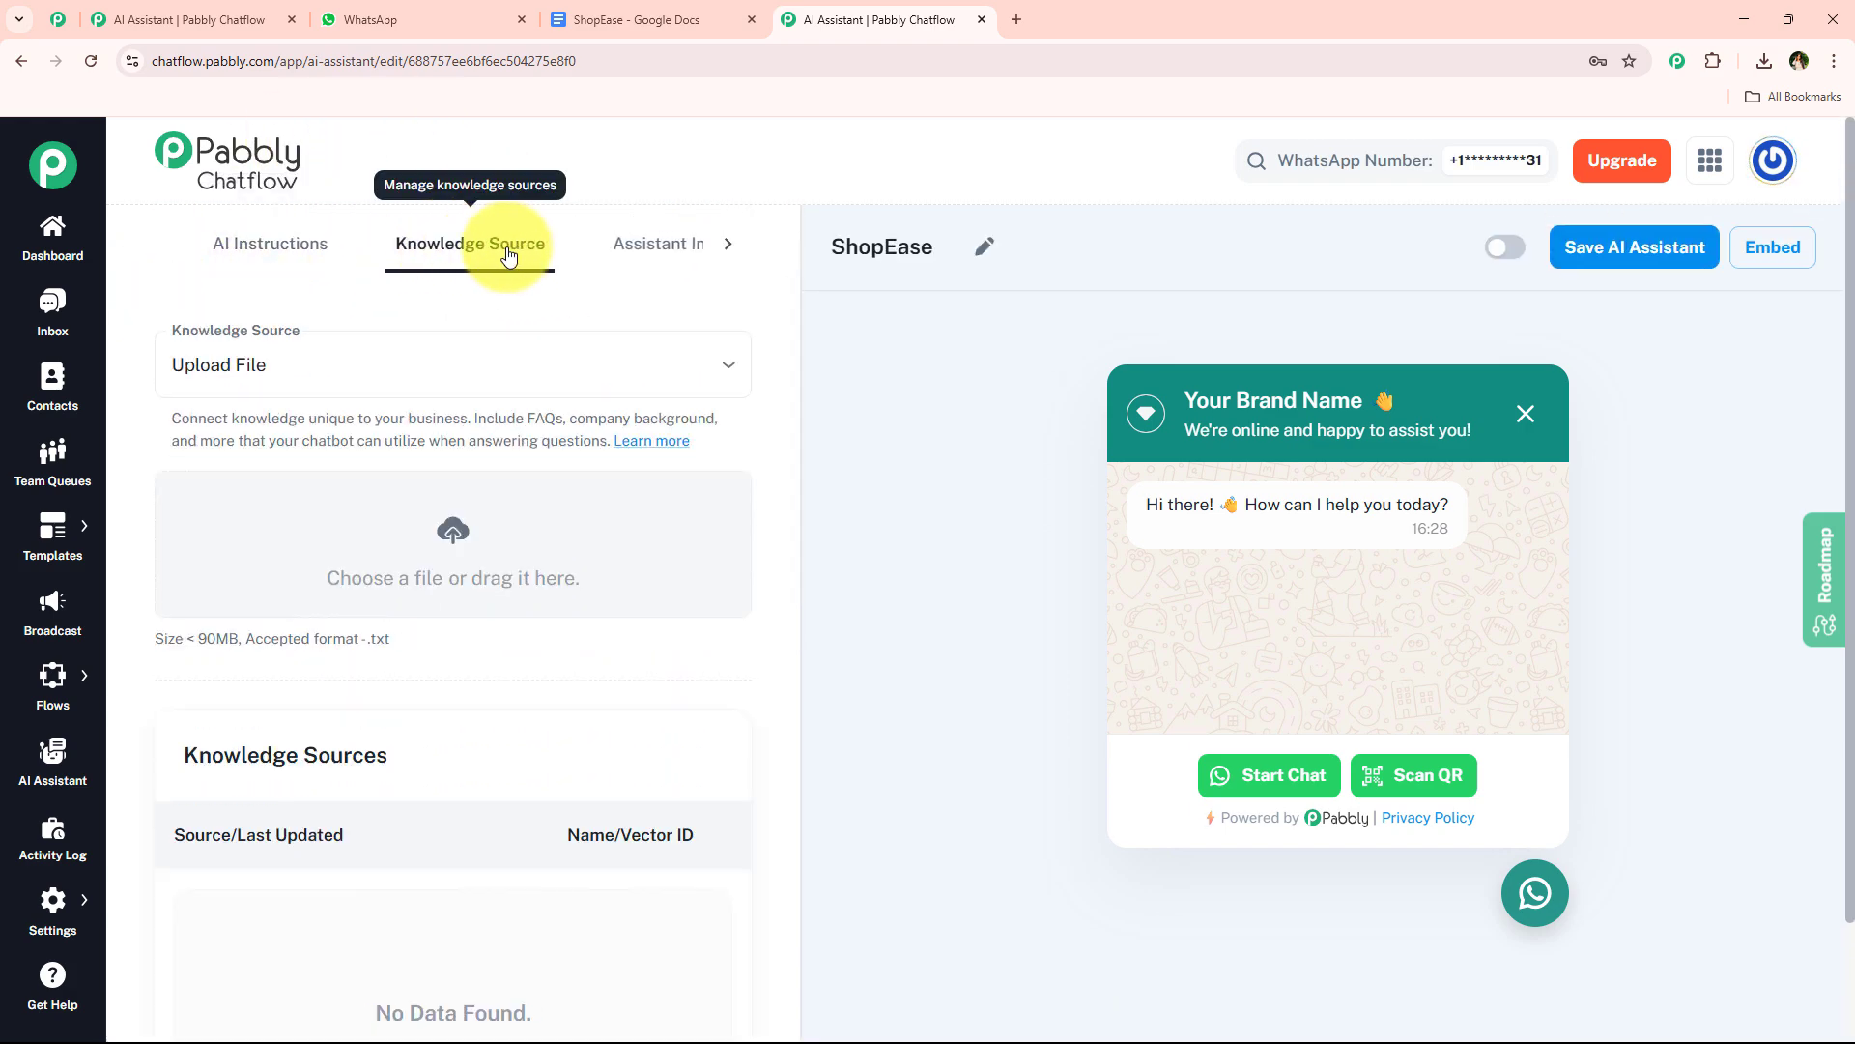
click(619, 20)
scroll(1106, 418, up, 20)
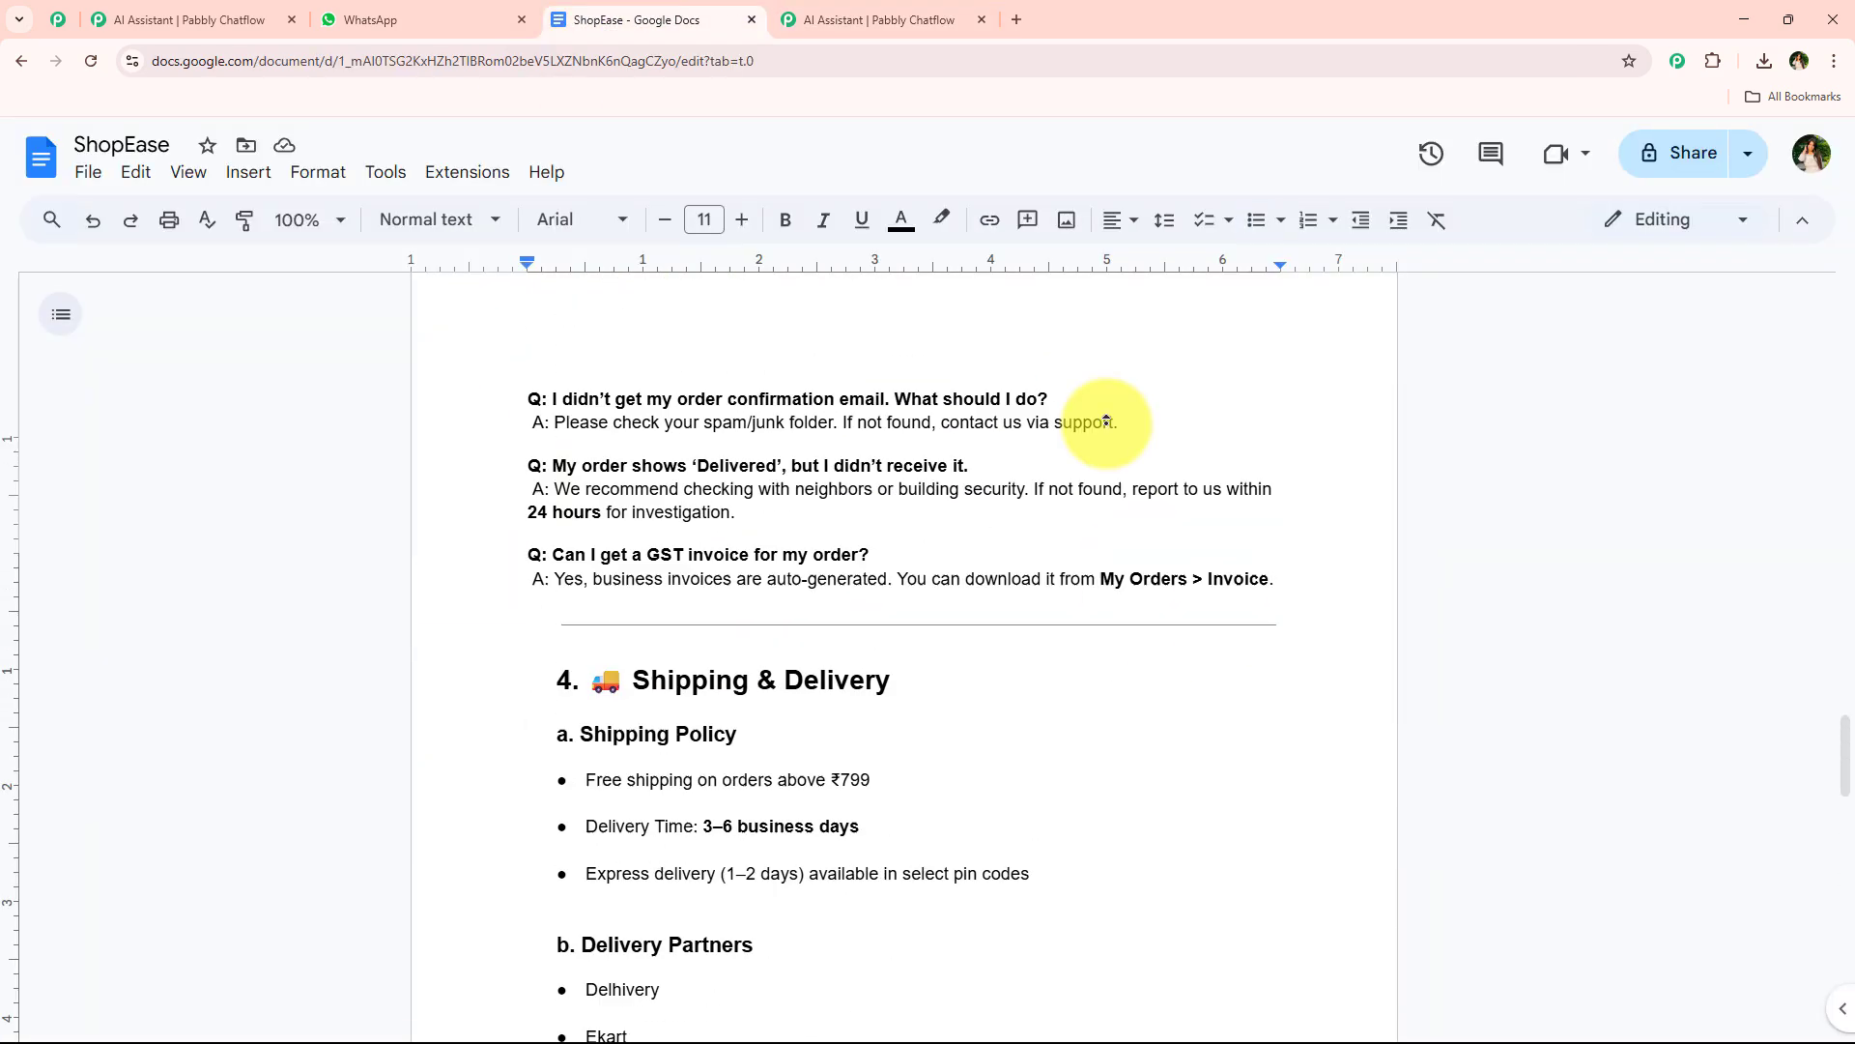
scroll(730, 444, down, 18)
scroll(729, 451, down, 15)
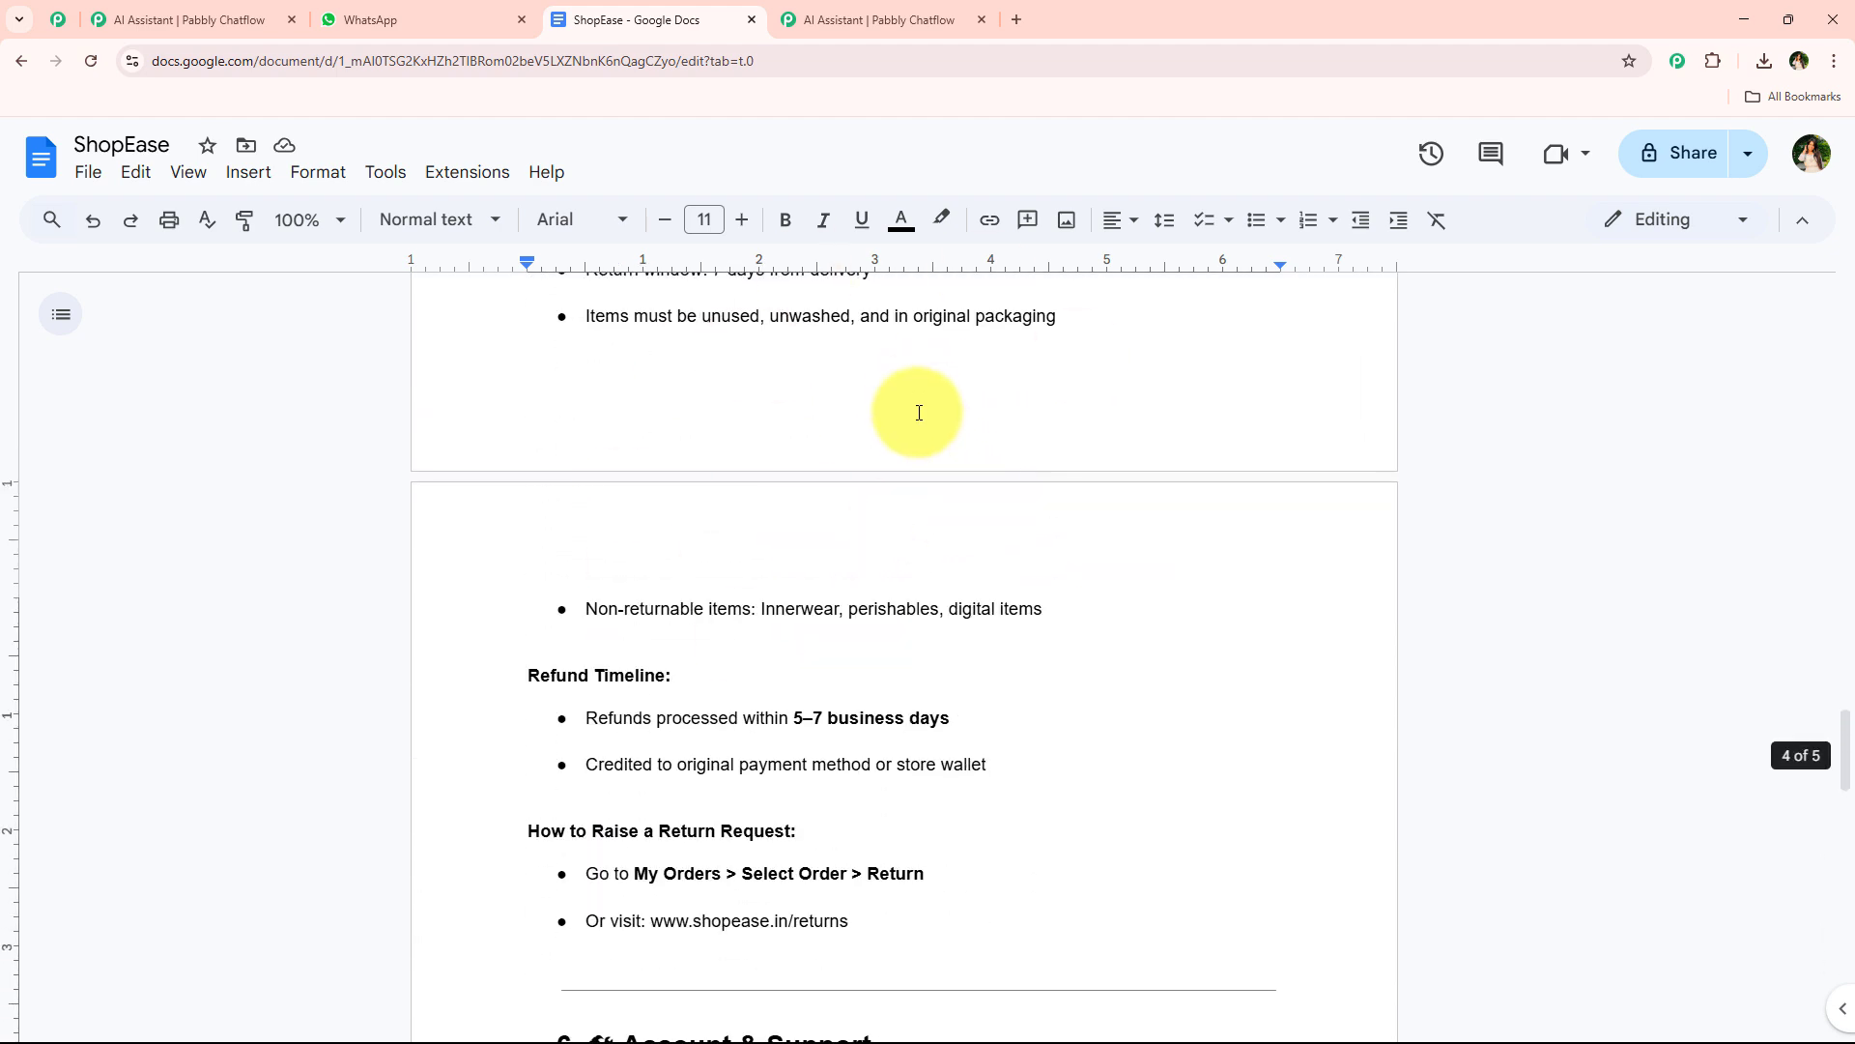
scroll(919, 413, up, 5)
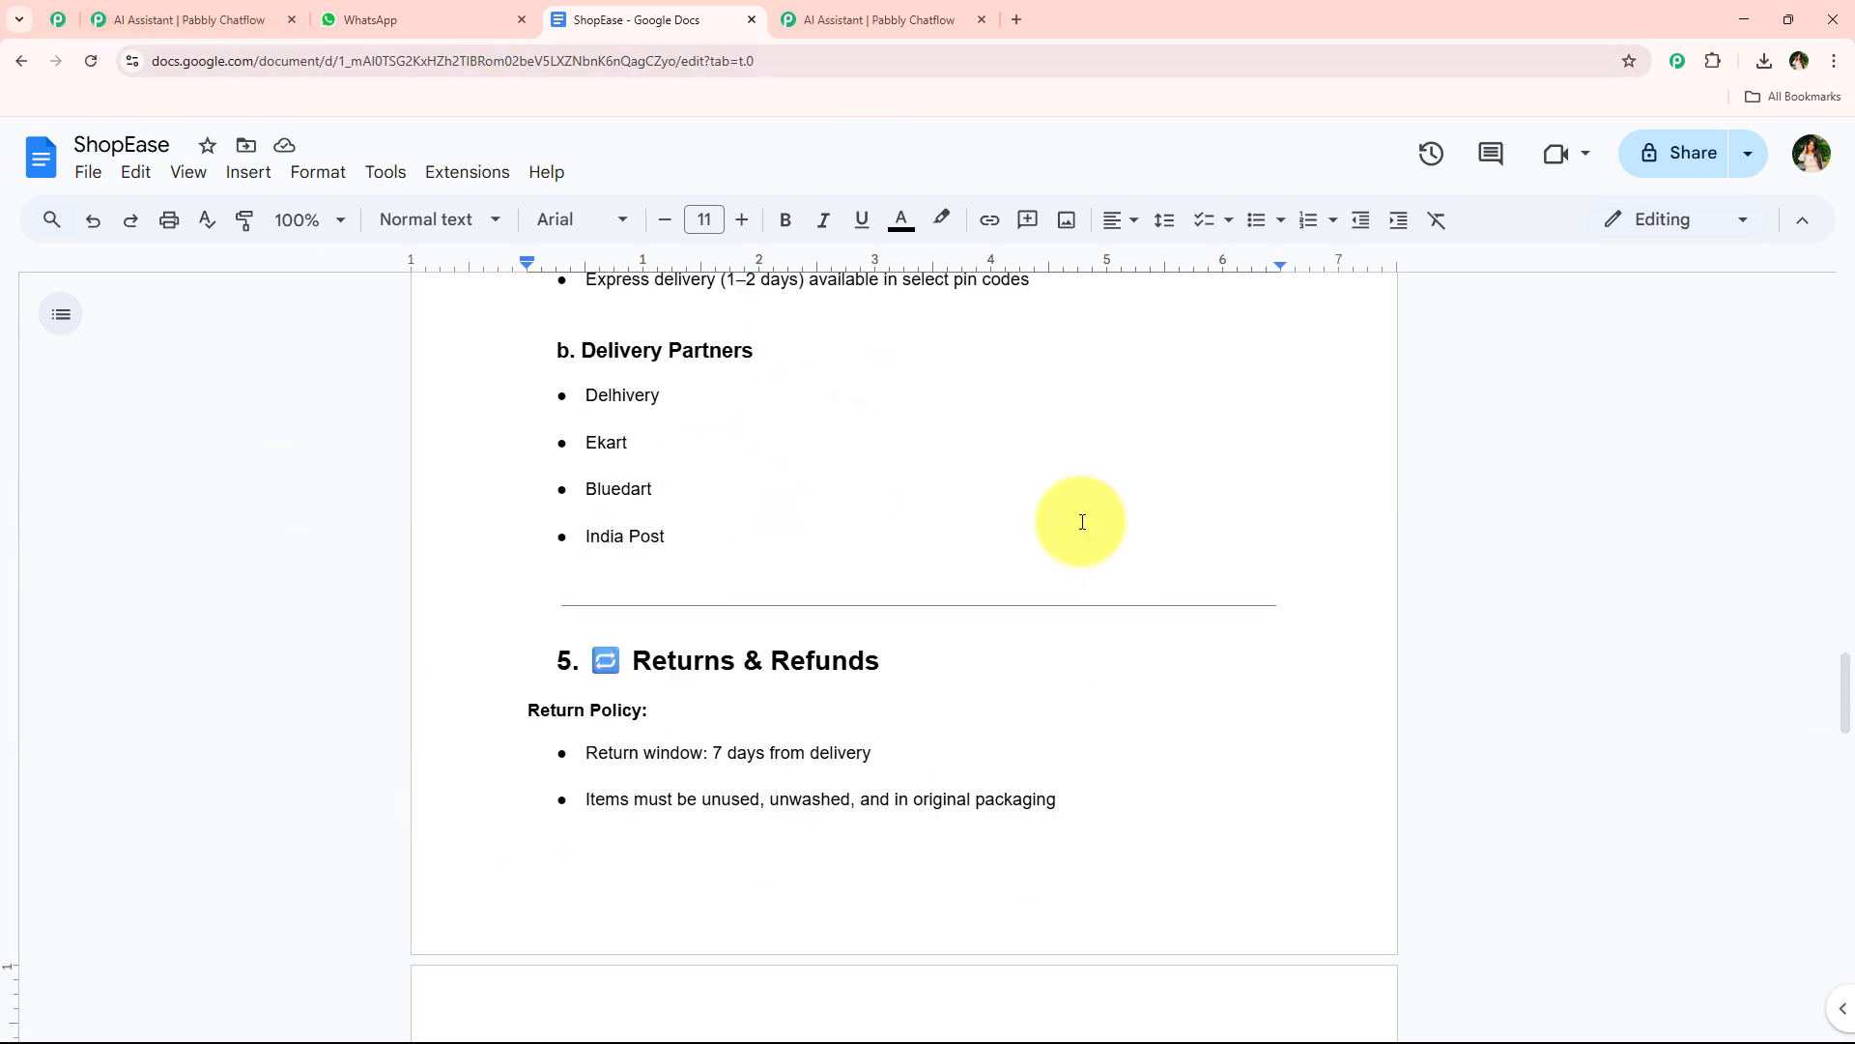
click(869, 19)
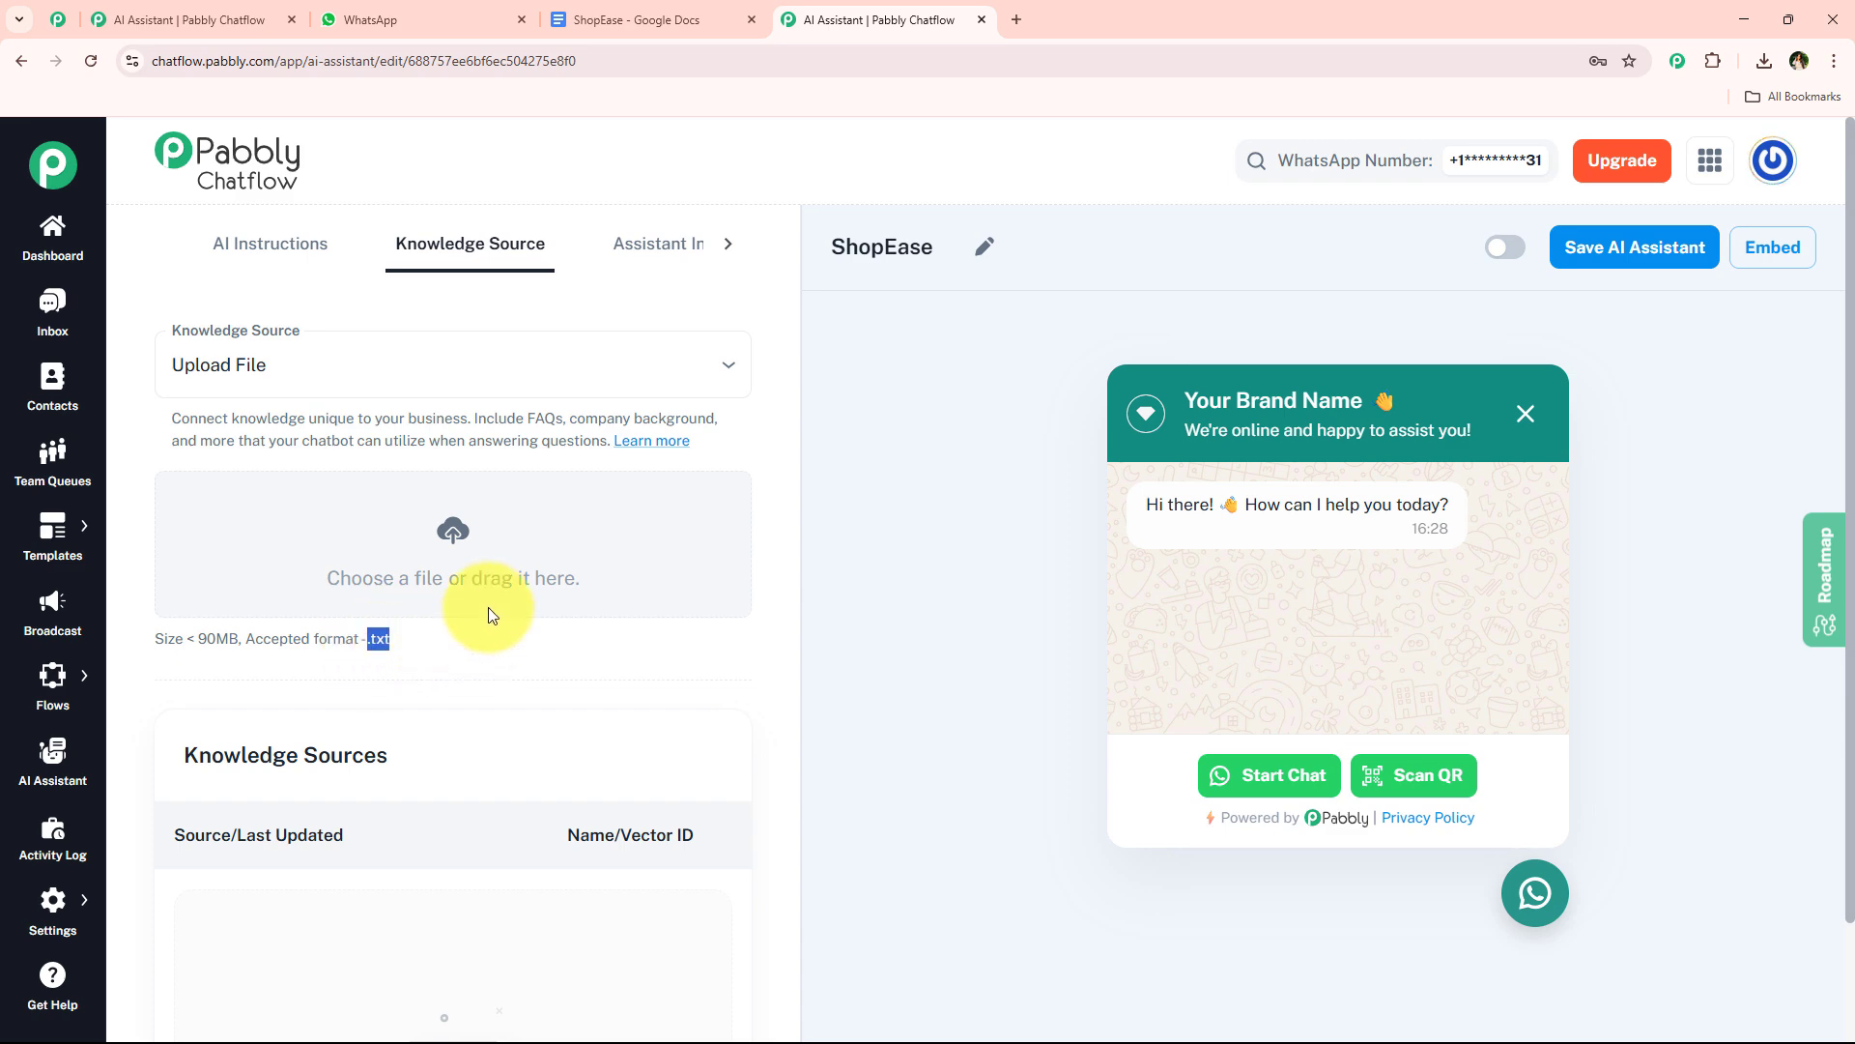
Download the ShopEase Google Doc as Plain Text (.txt)
click(671, 10)
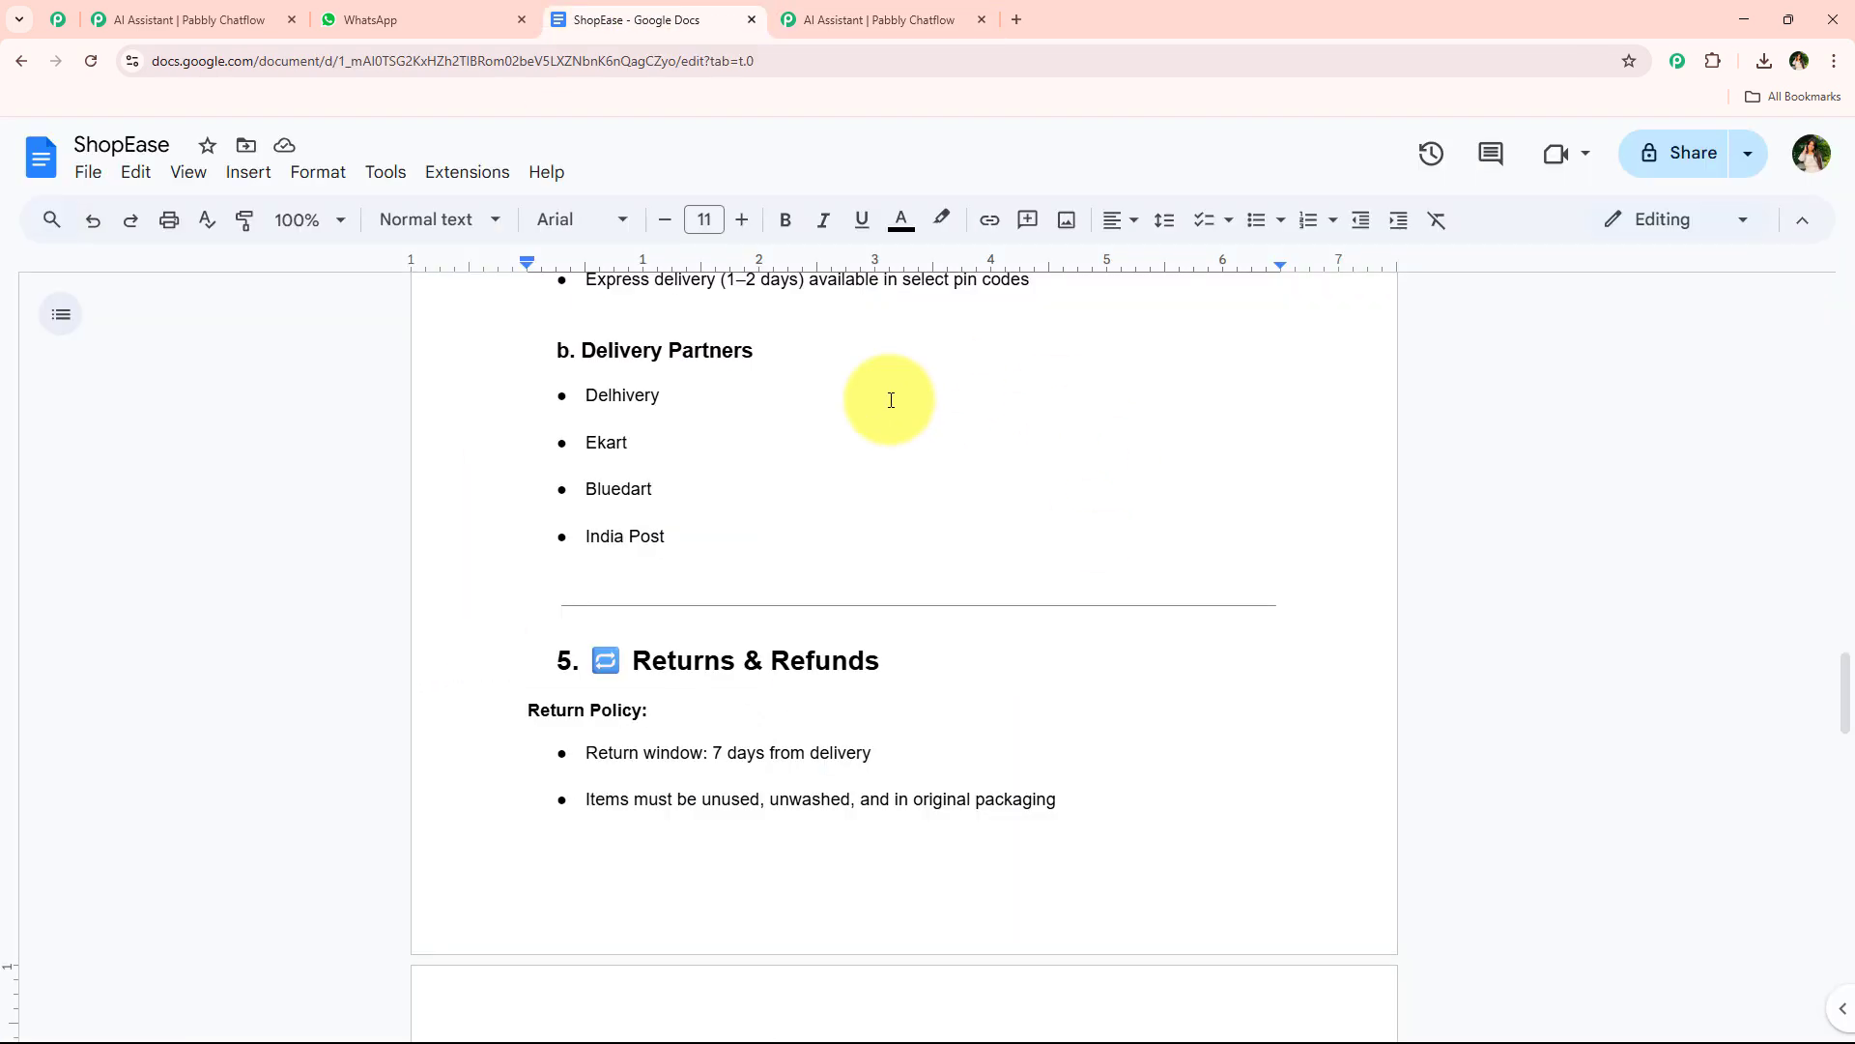
click(92, 179)
mouse_move(387, 430)
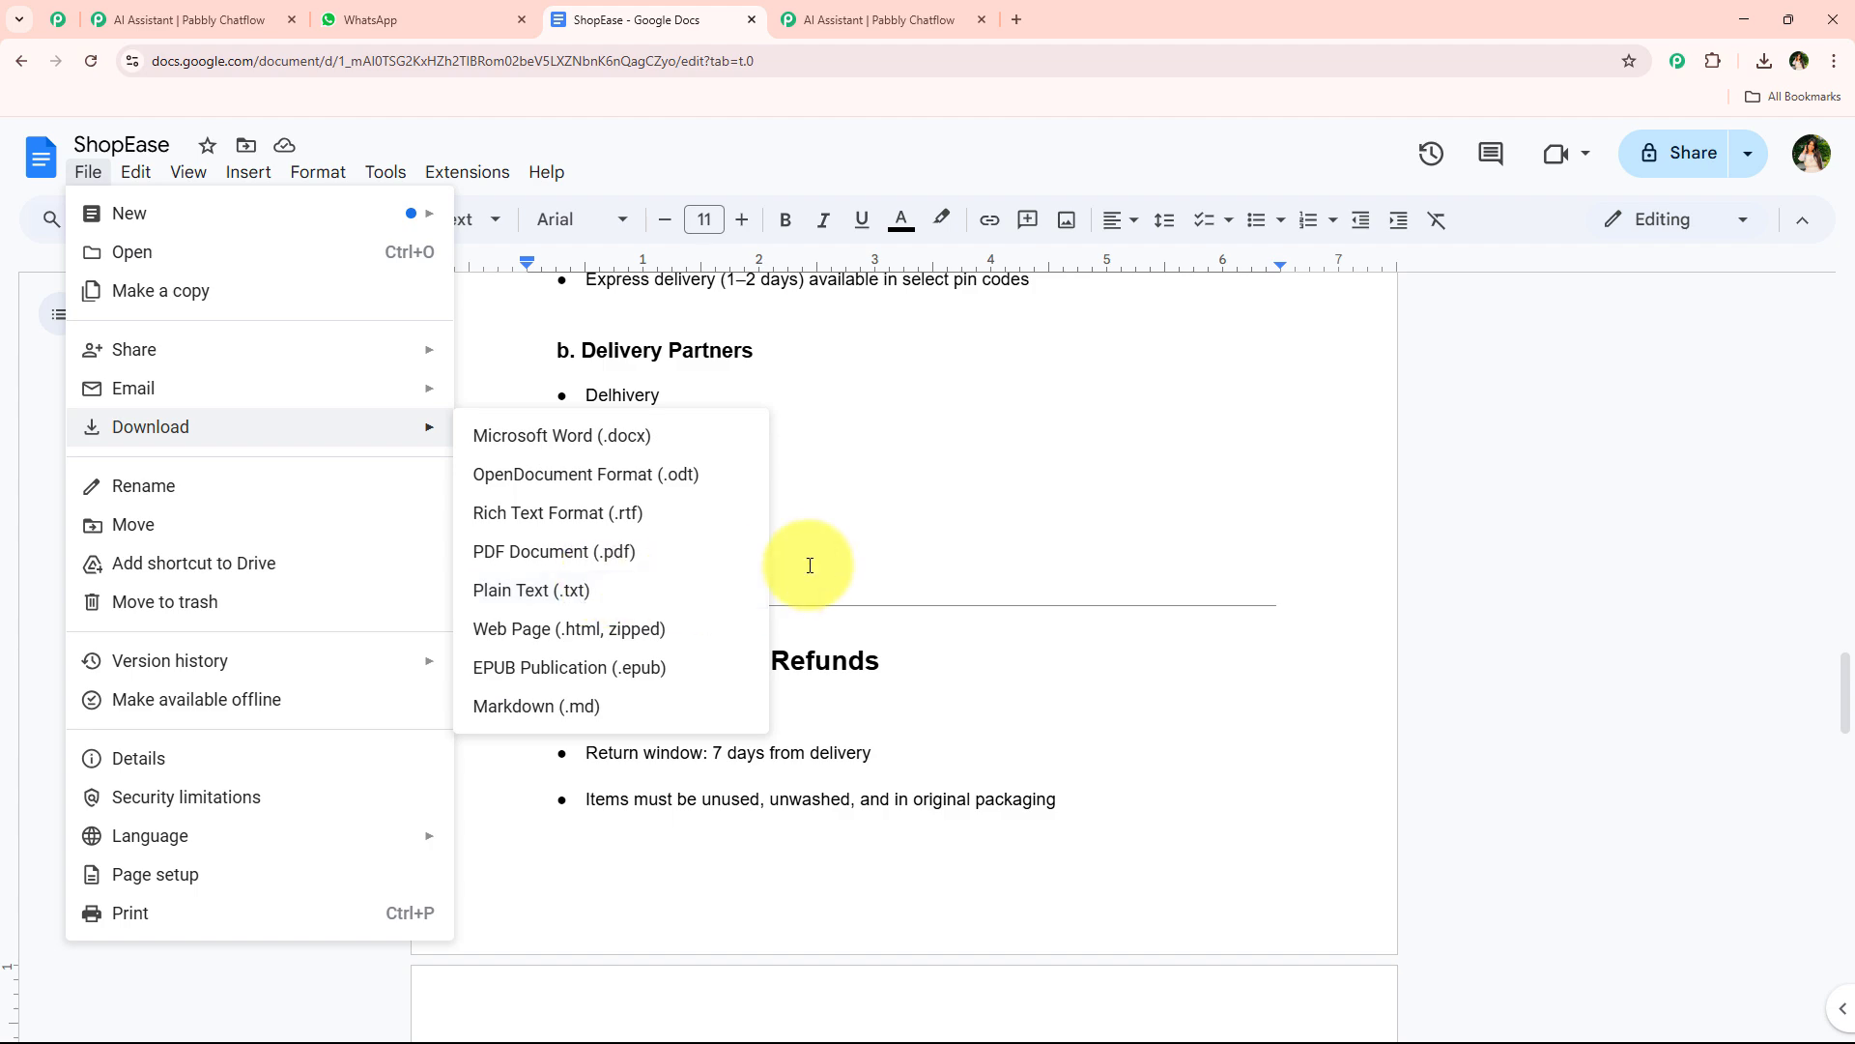
click(908, 559)
scroll(633, 344, up, 1)
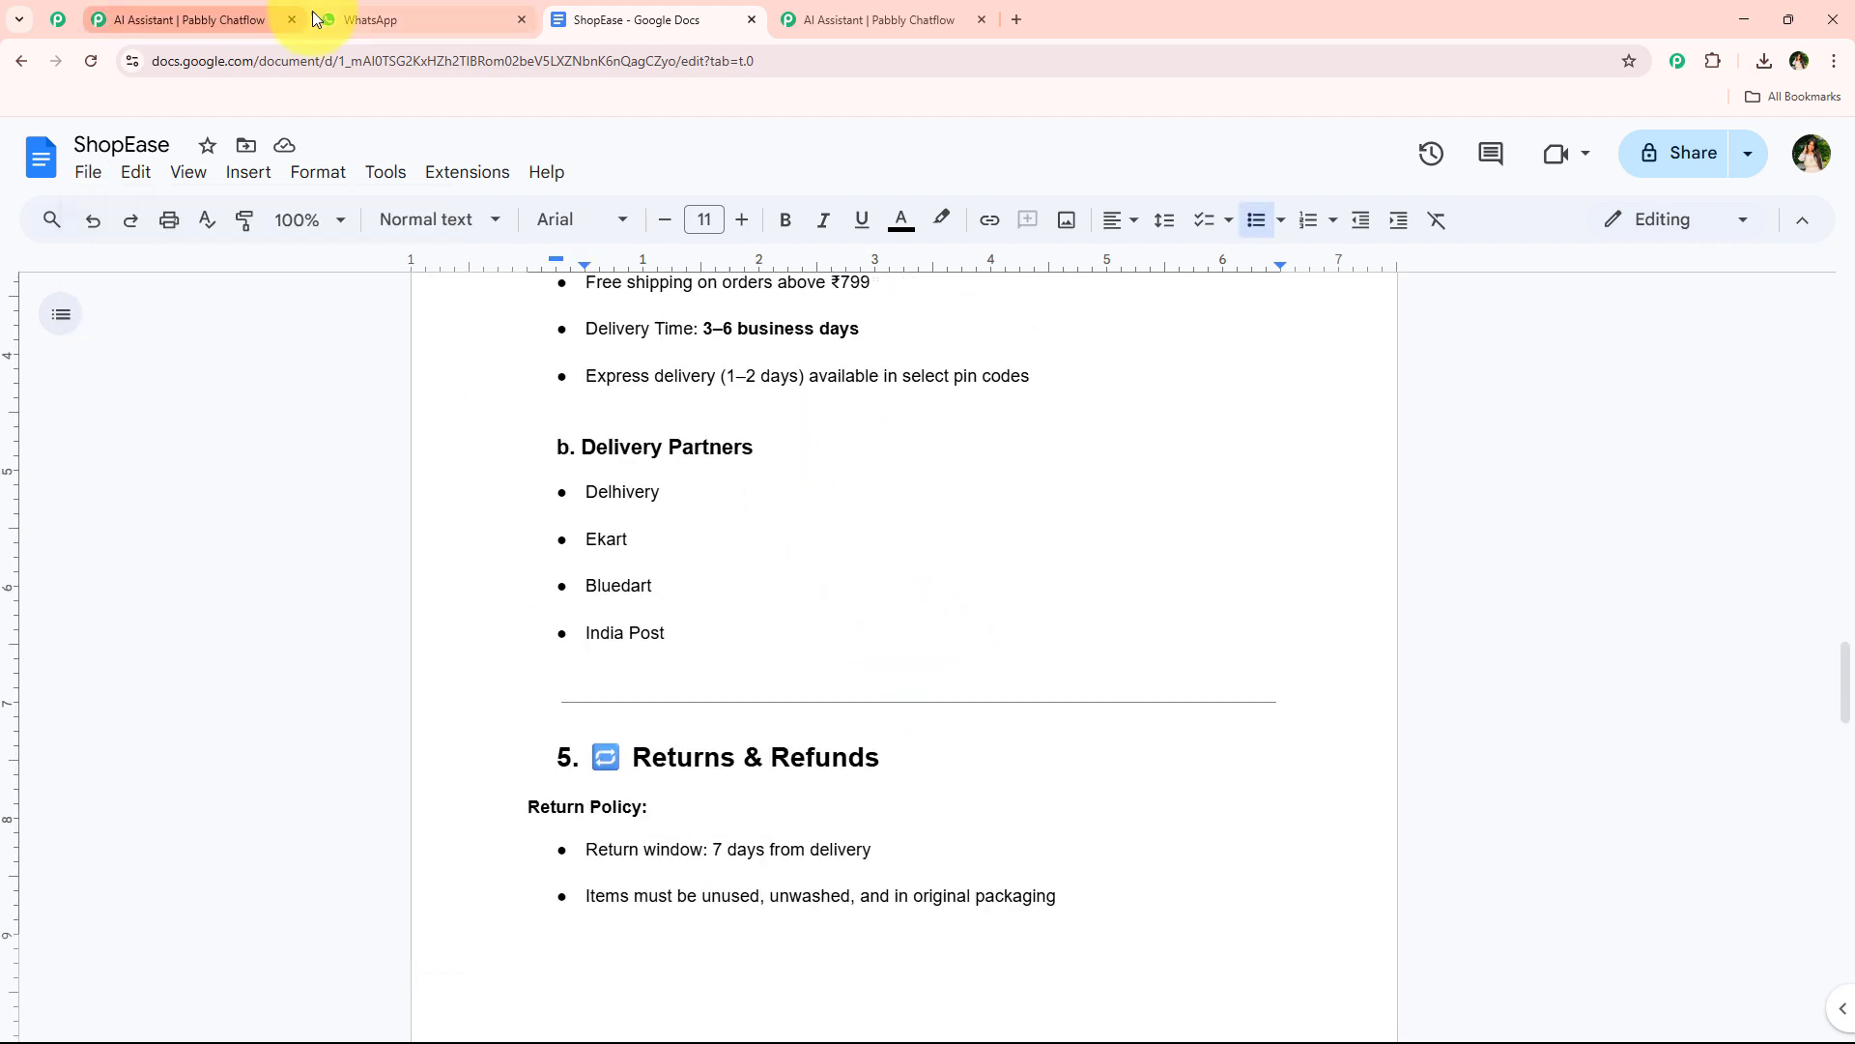
click(803, 19)
Upload the ShopEase .txt file from Downloads as a knowledge source and check its upload timestamp
click(461, 533)
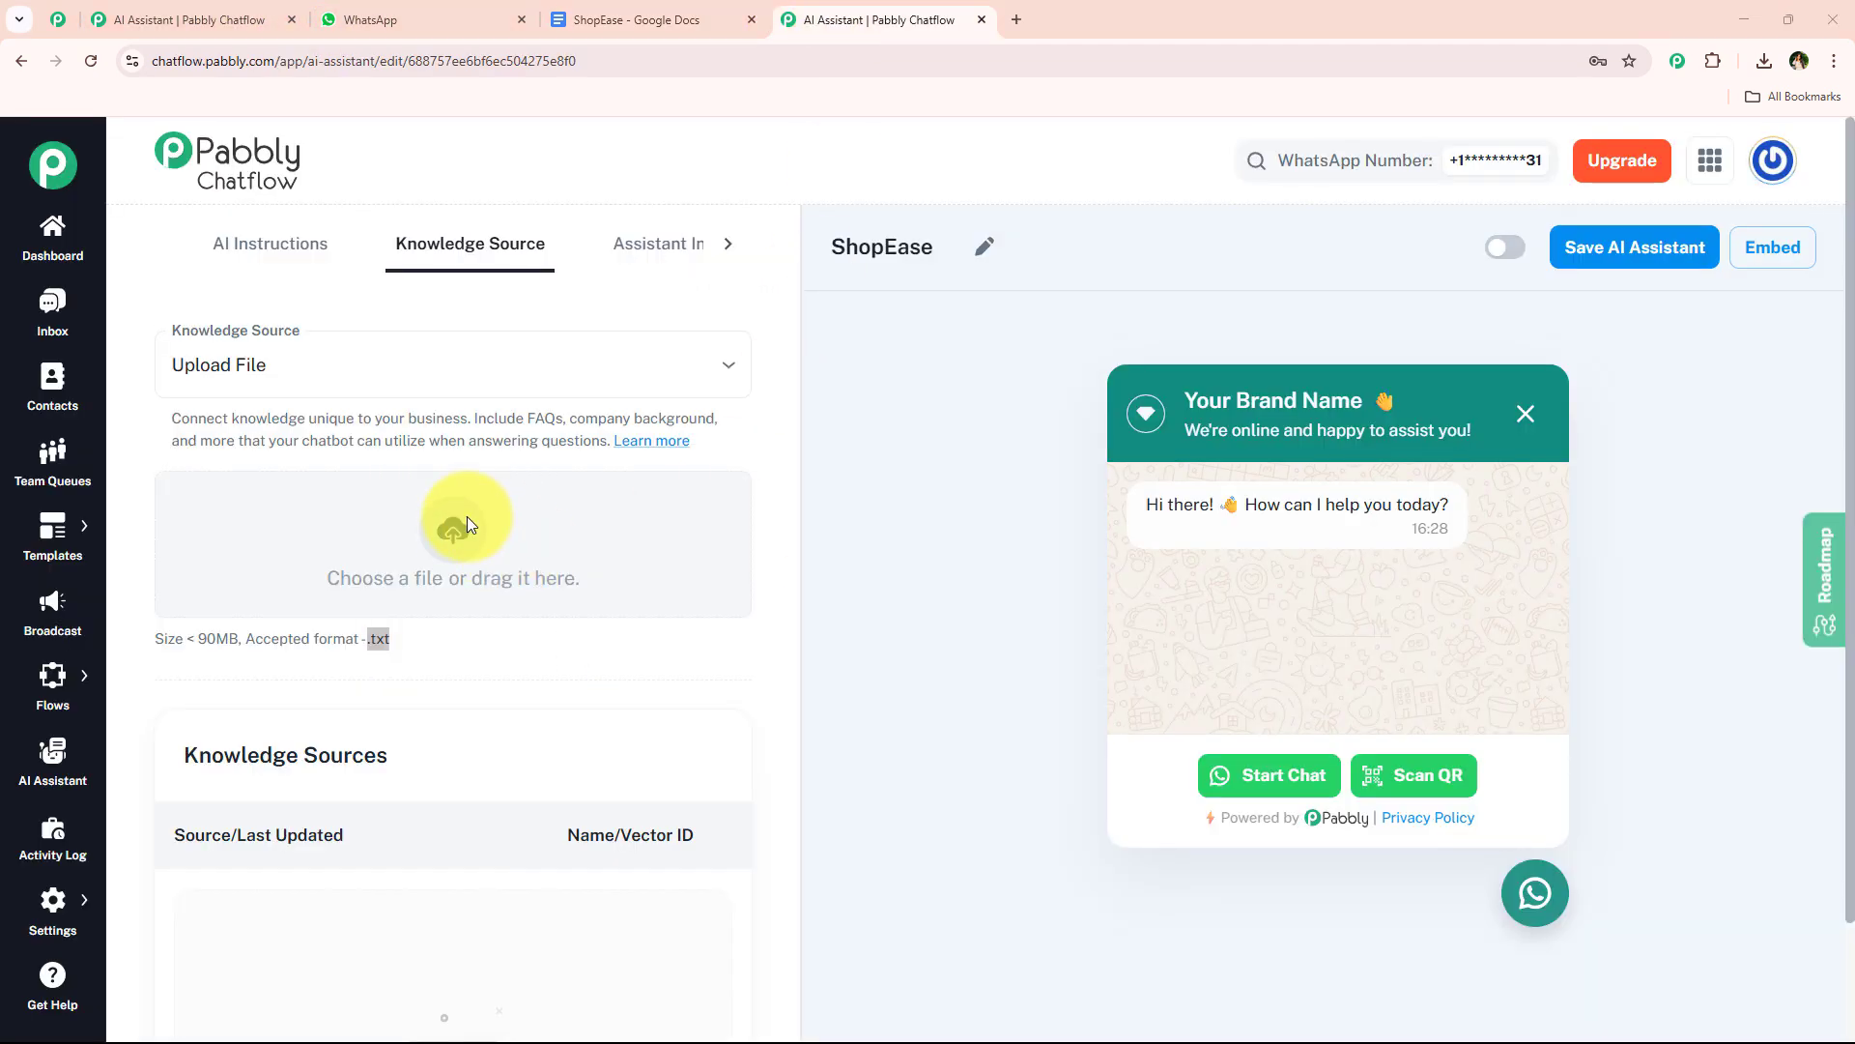
double_click(275, 181)
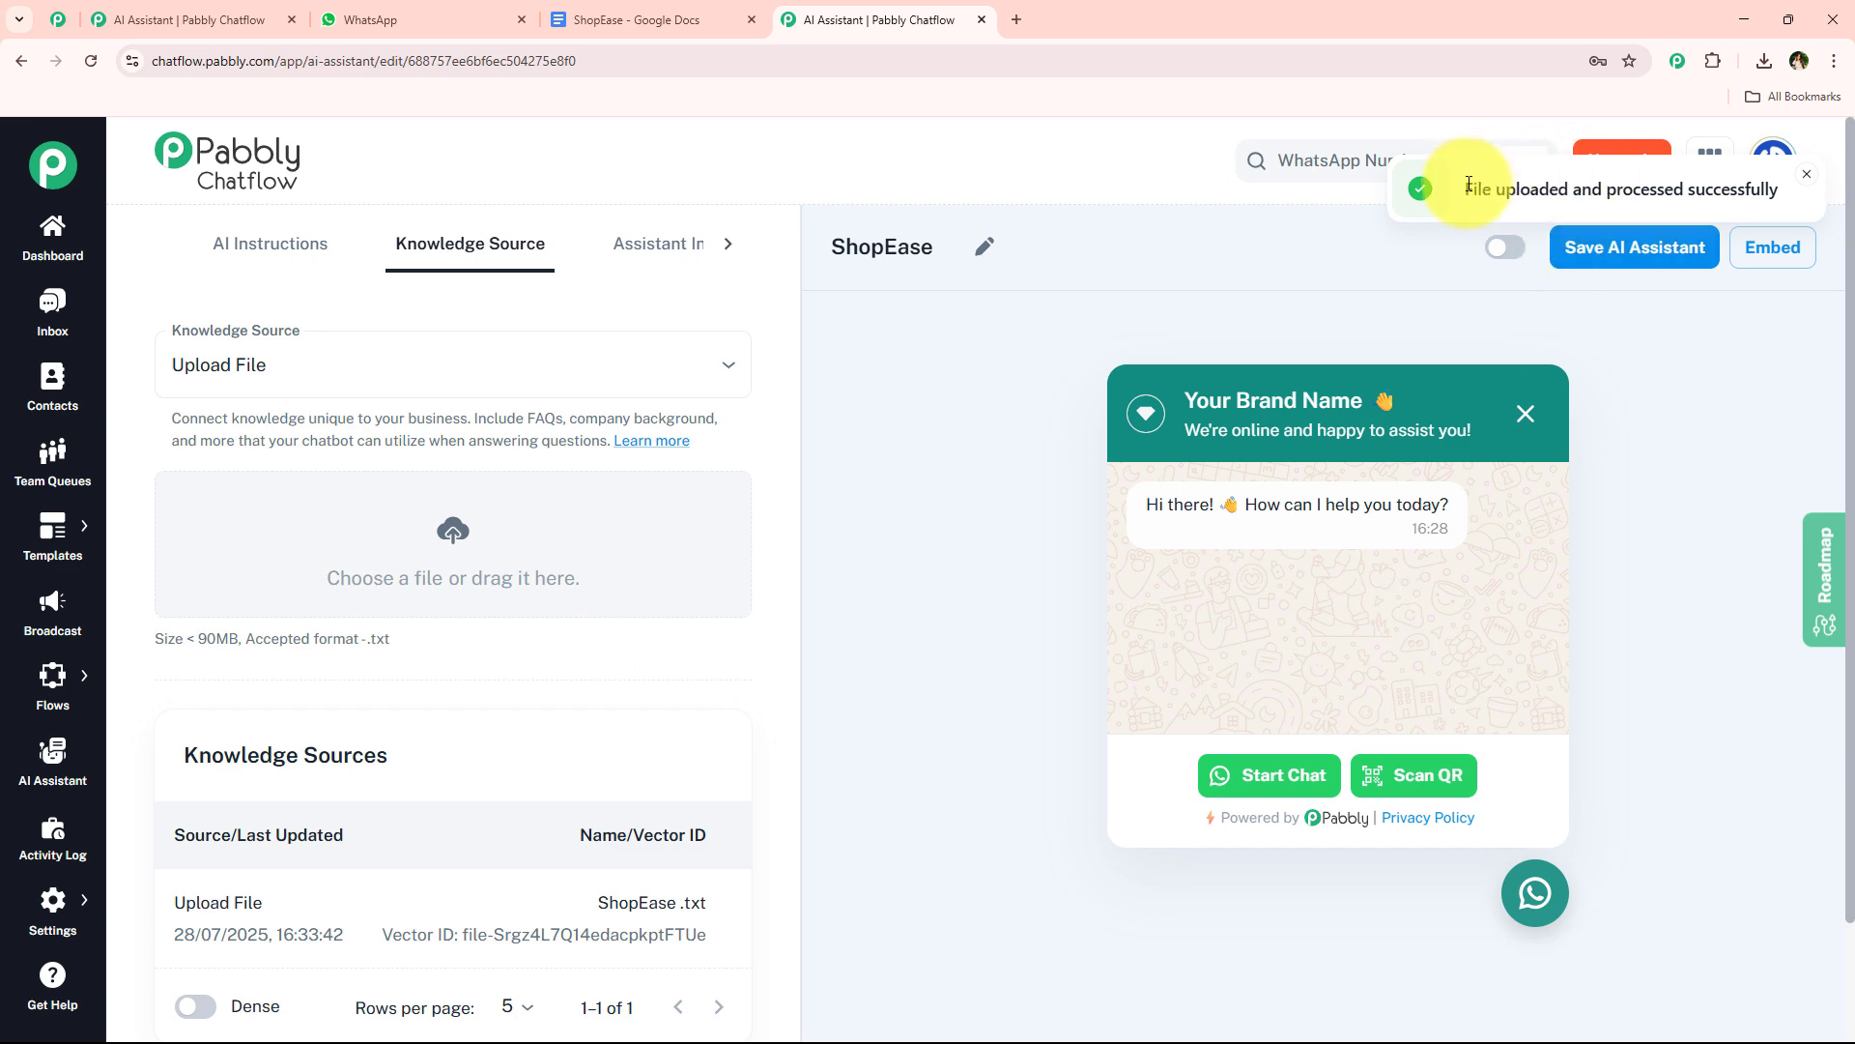
scroll(522, 725, down, 2)
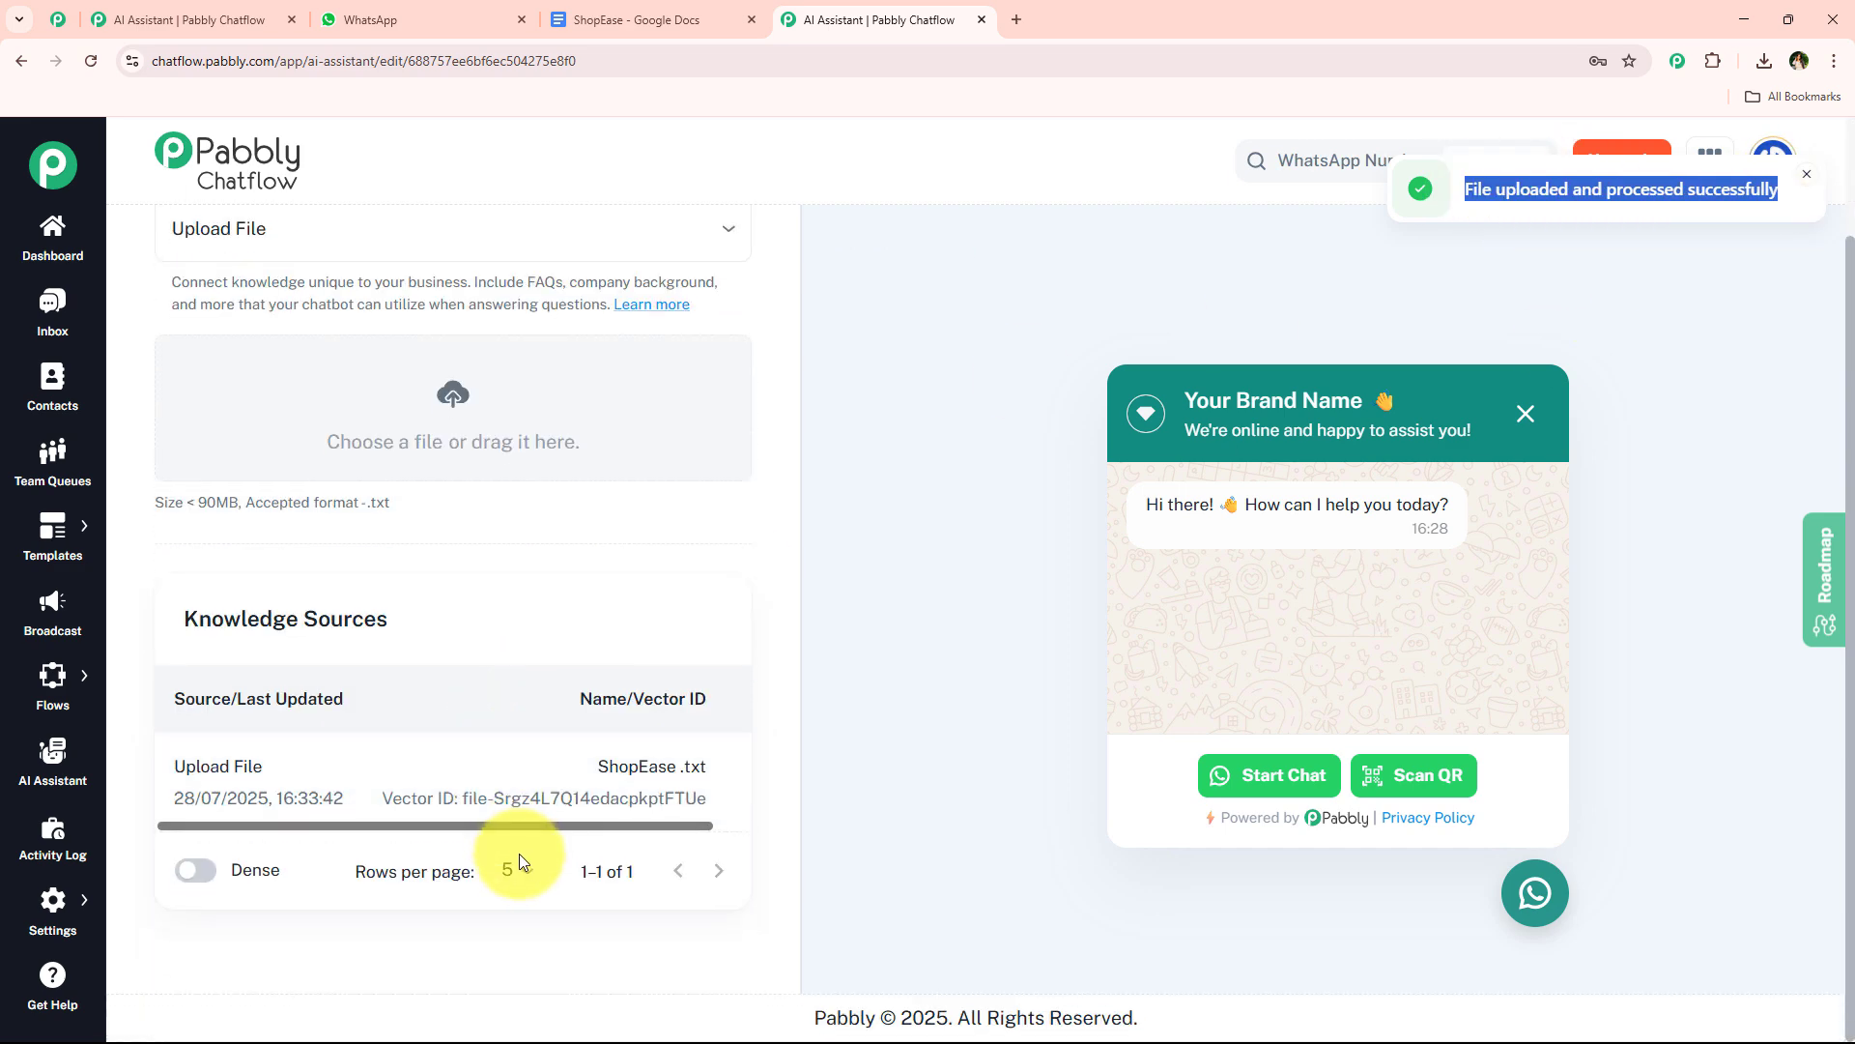
drag(514, 823, 445, 824)
drag(344, 794, 177, 807)
click(242, 788)
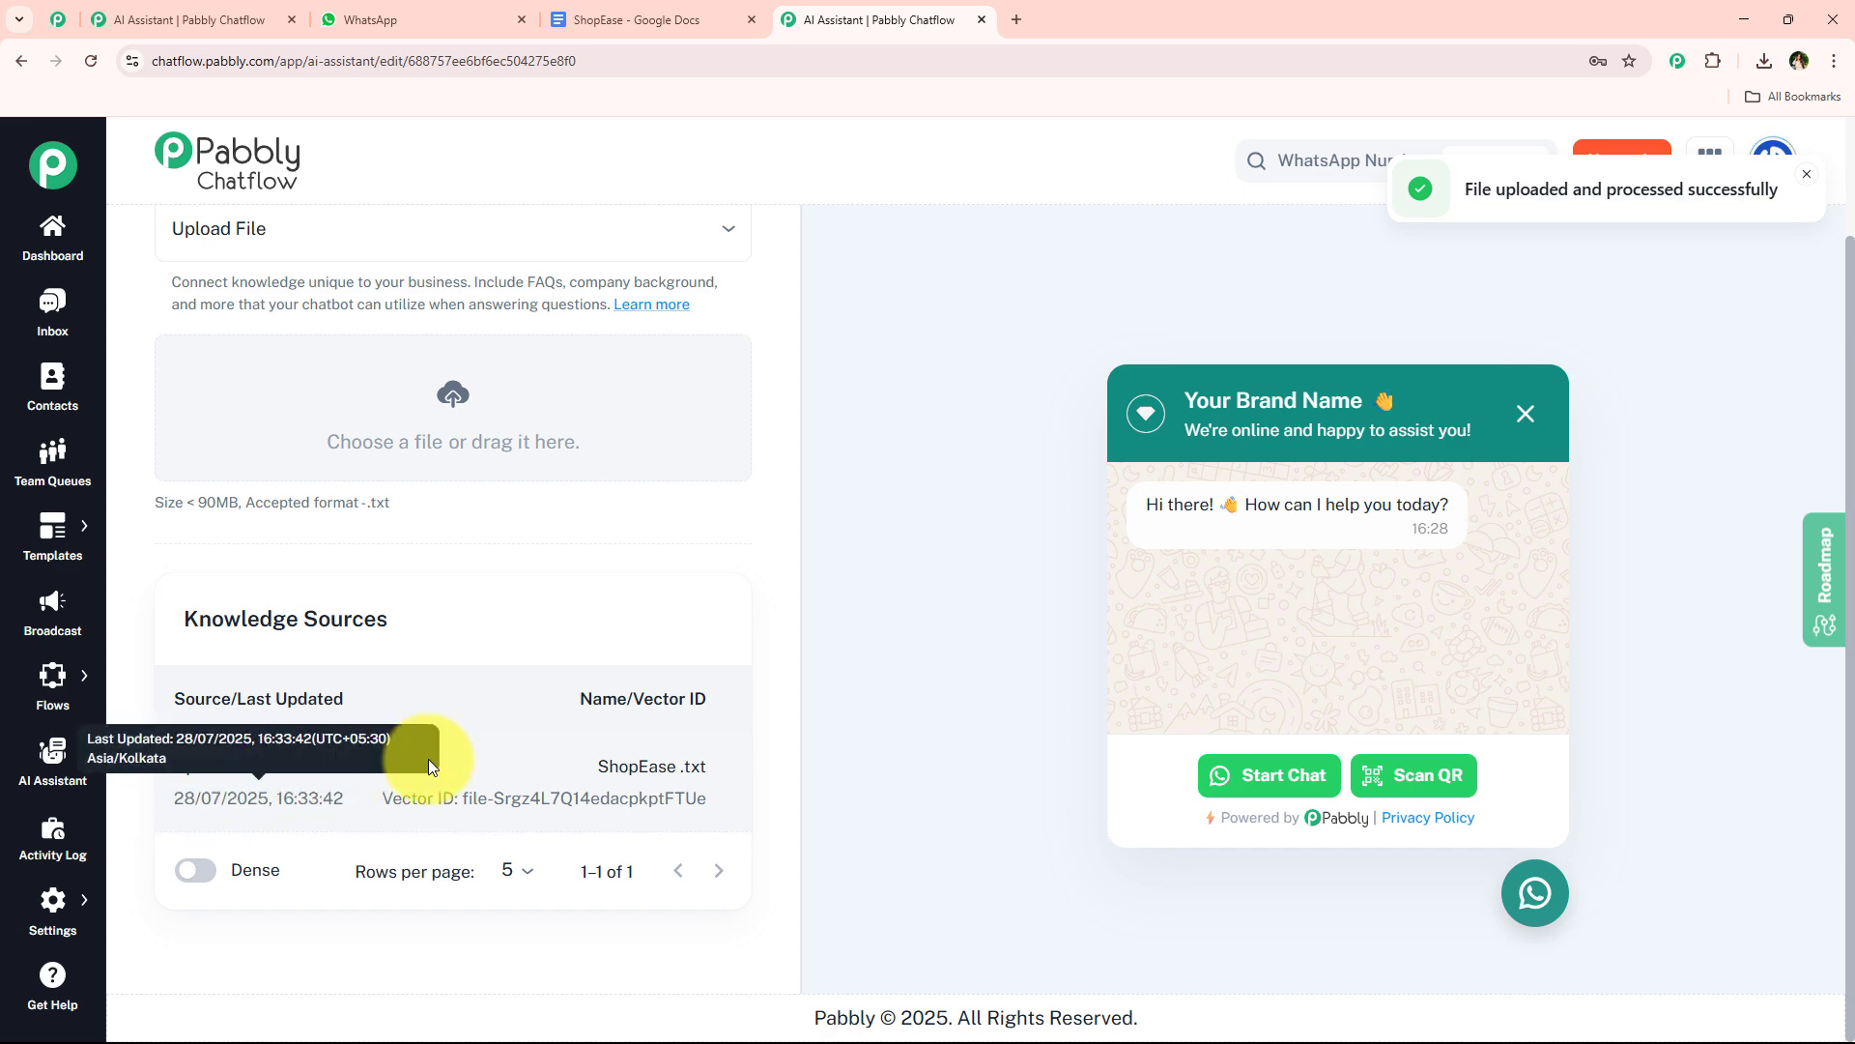
scroll(502, 715, up, 2)
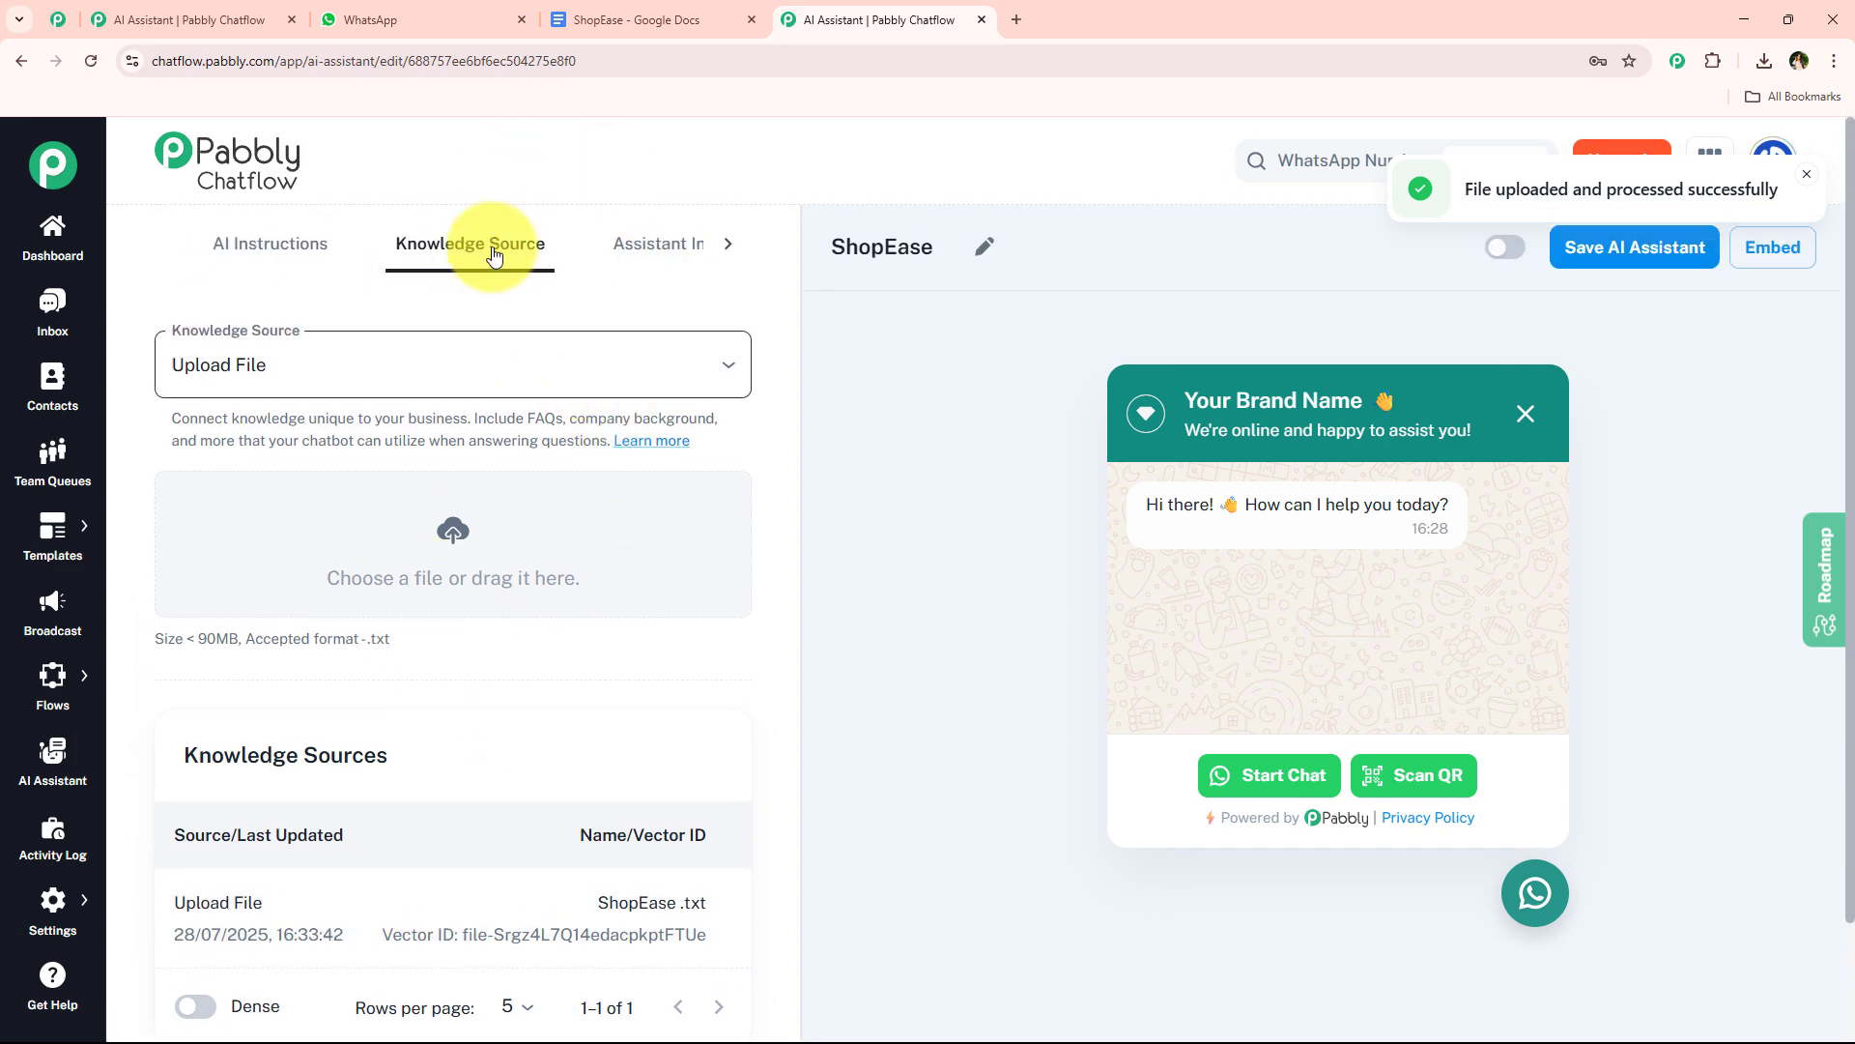
scroll(488, 506, down, 2)
scroll(585, 302, up, 1)
scroll(493, 561, up, 1)
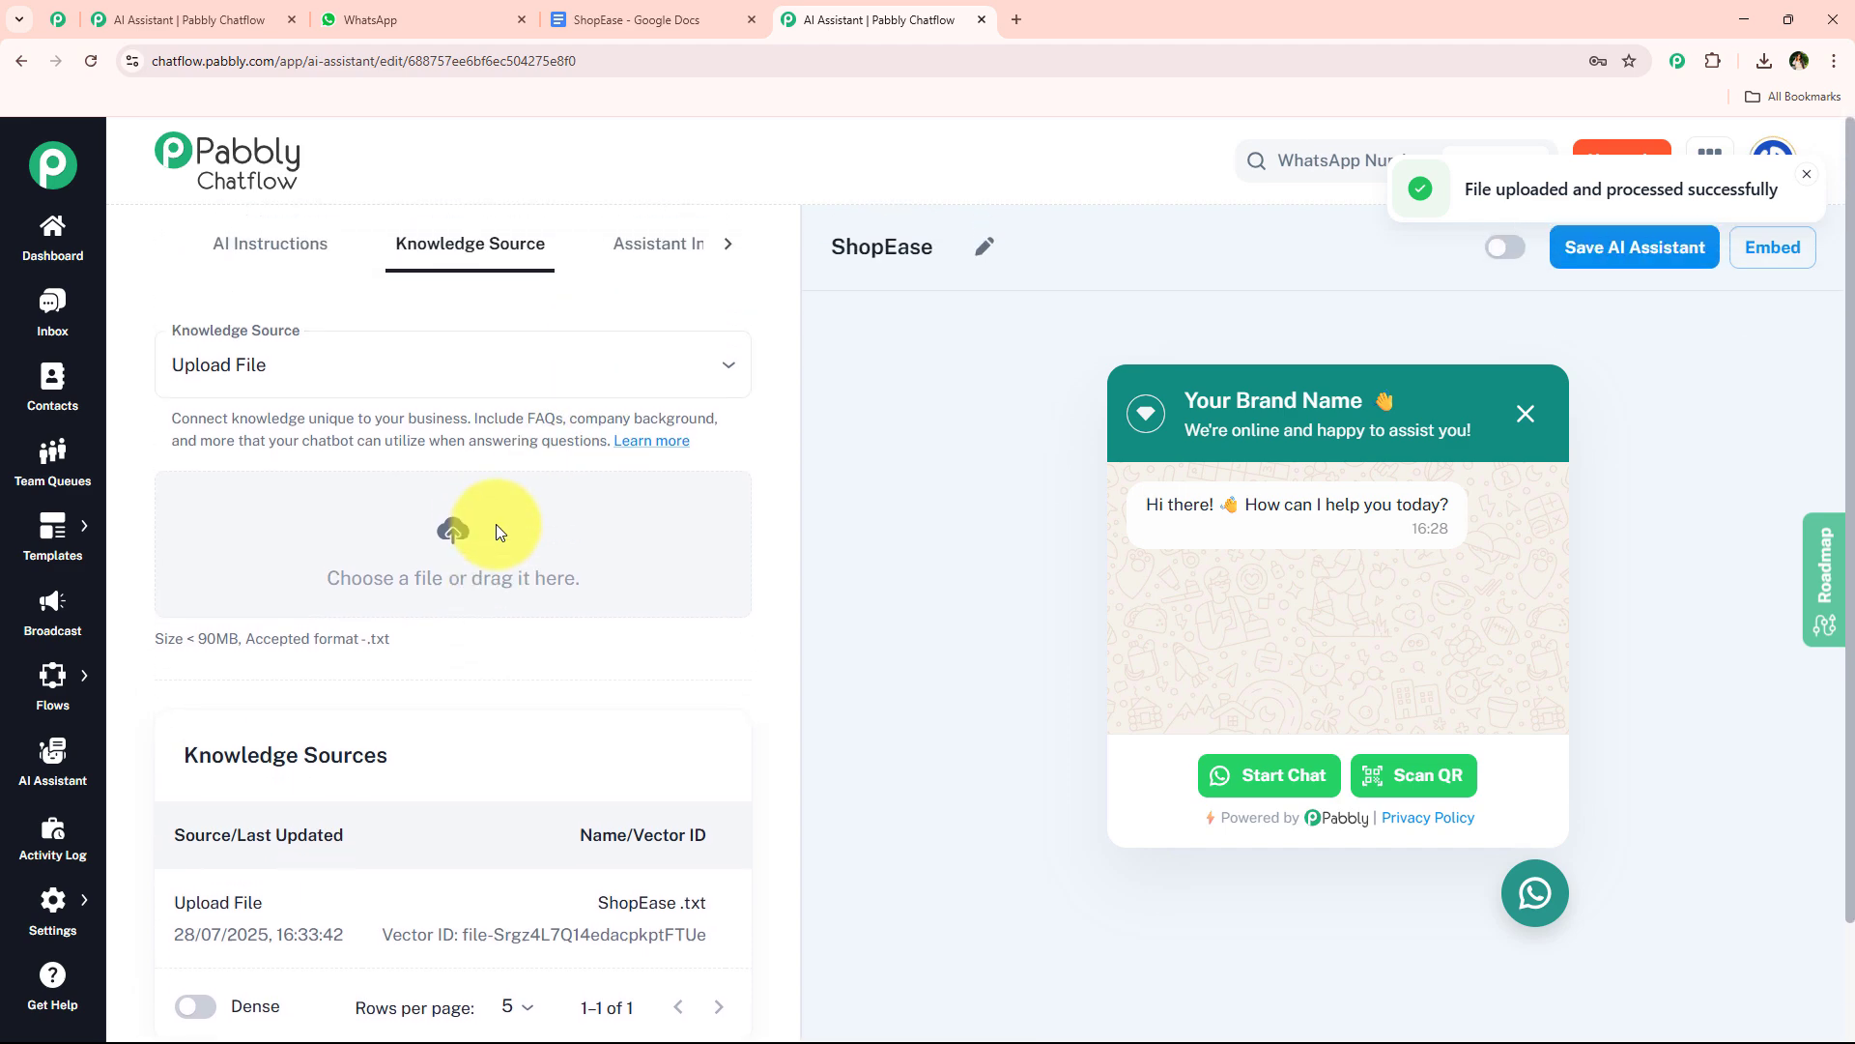
Replace the placeholder brand name in the interface heading with 'ShopEase'
click(663, 257)
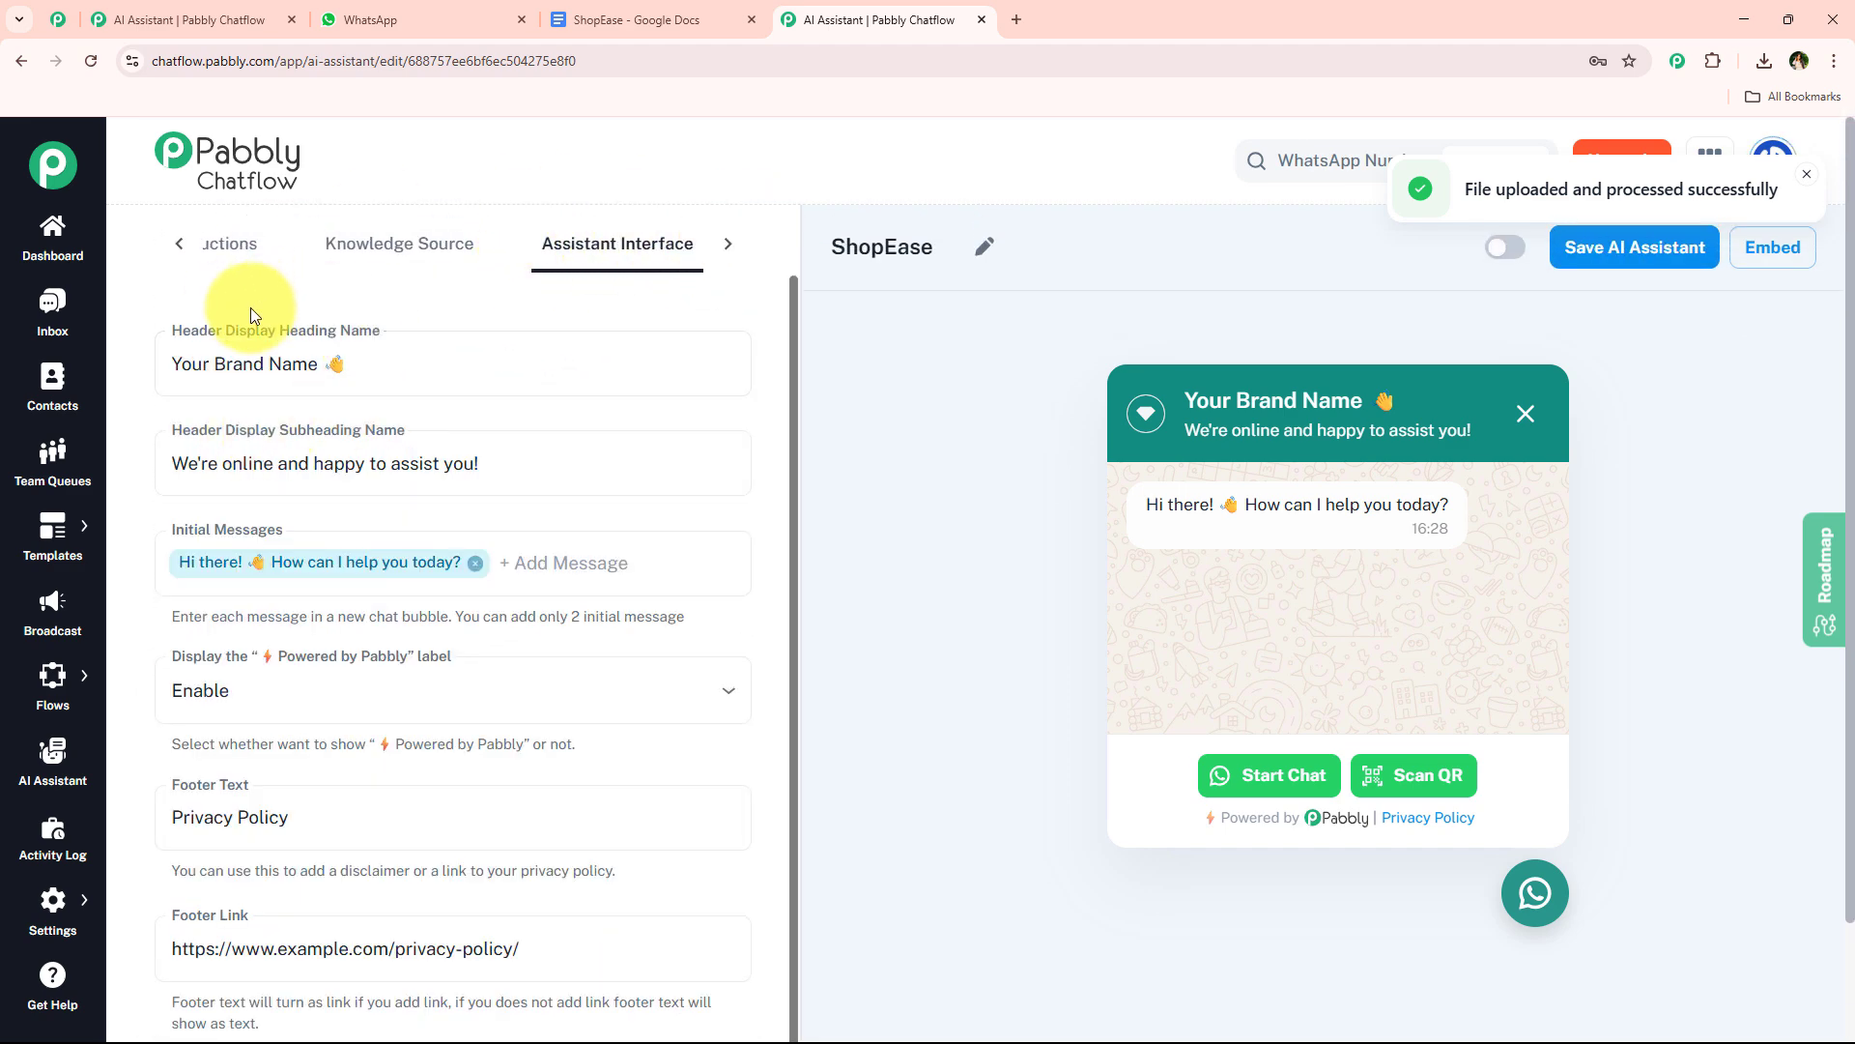
drag(321, 363, 137, 381)
text(Shop)
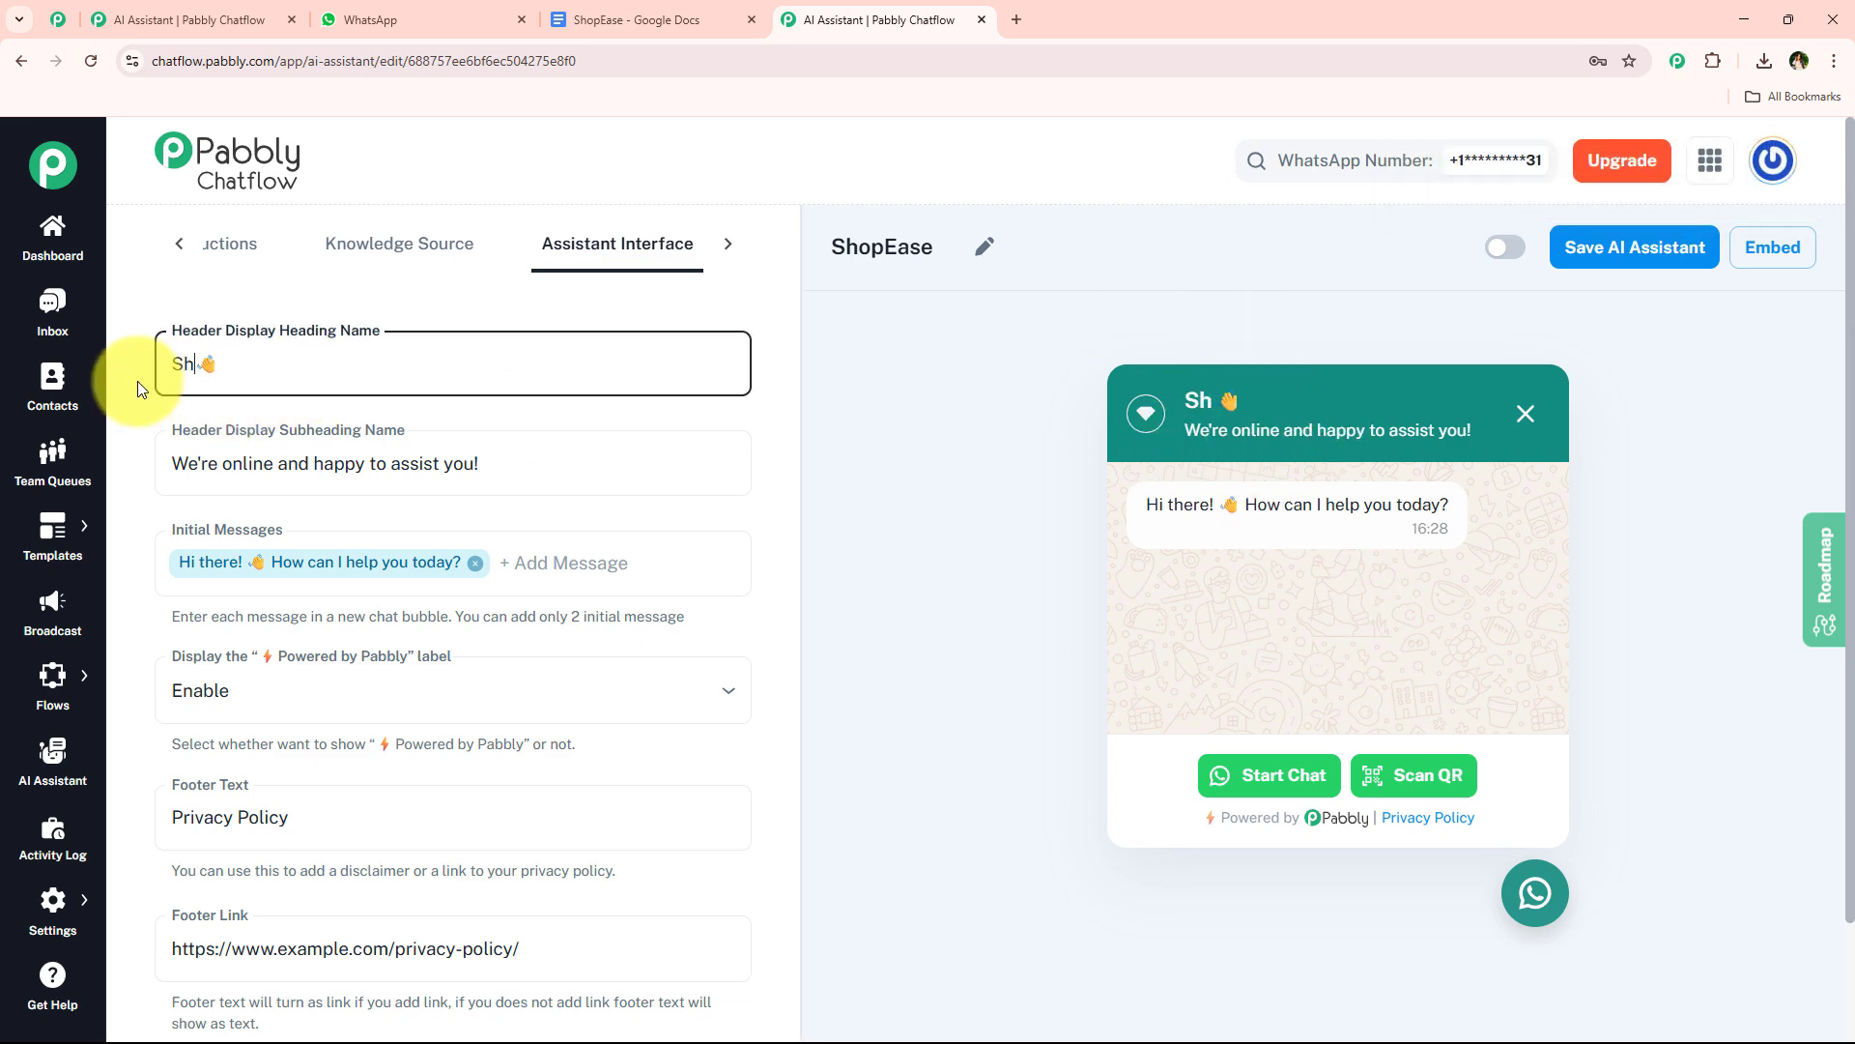
text(Ease)
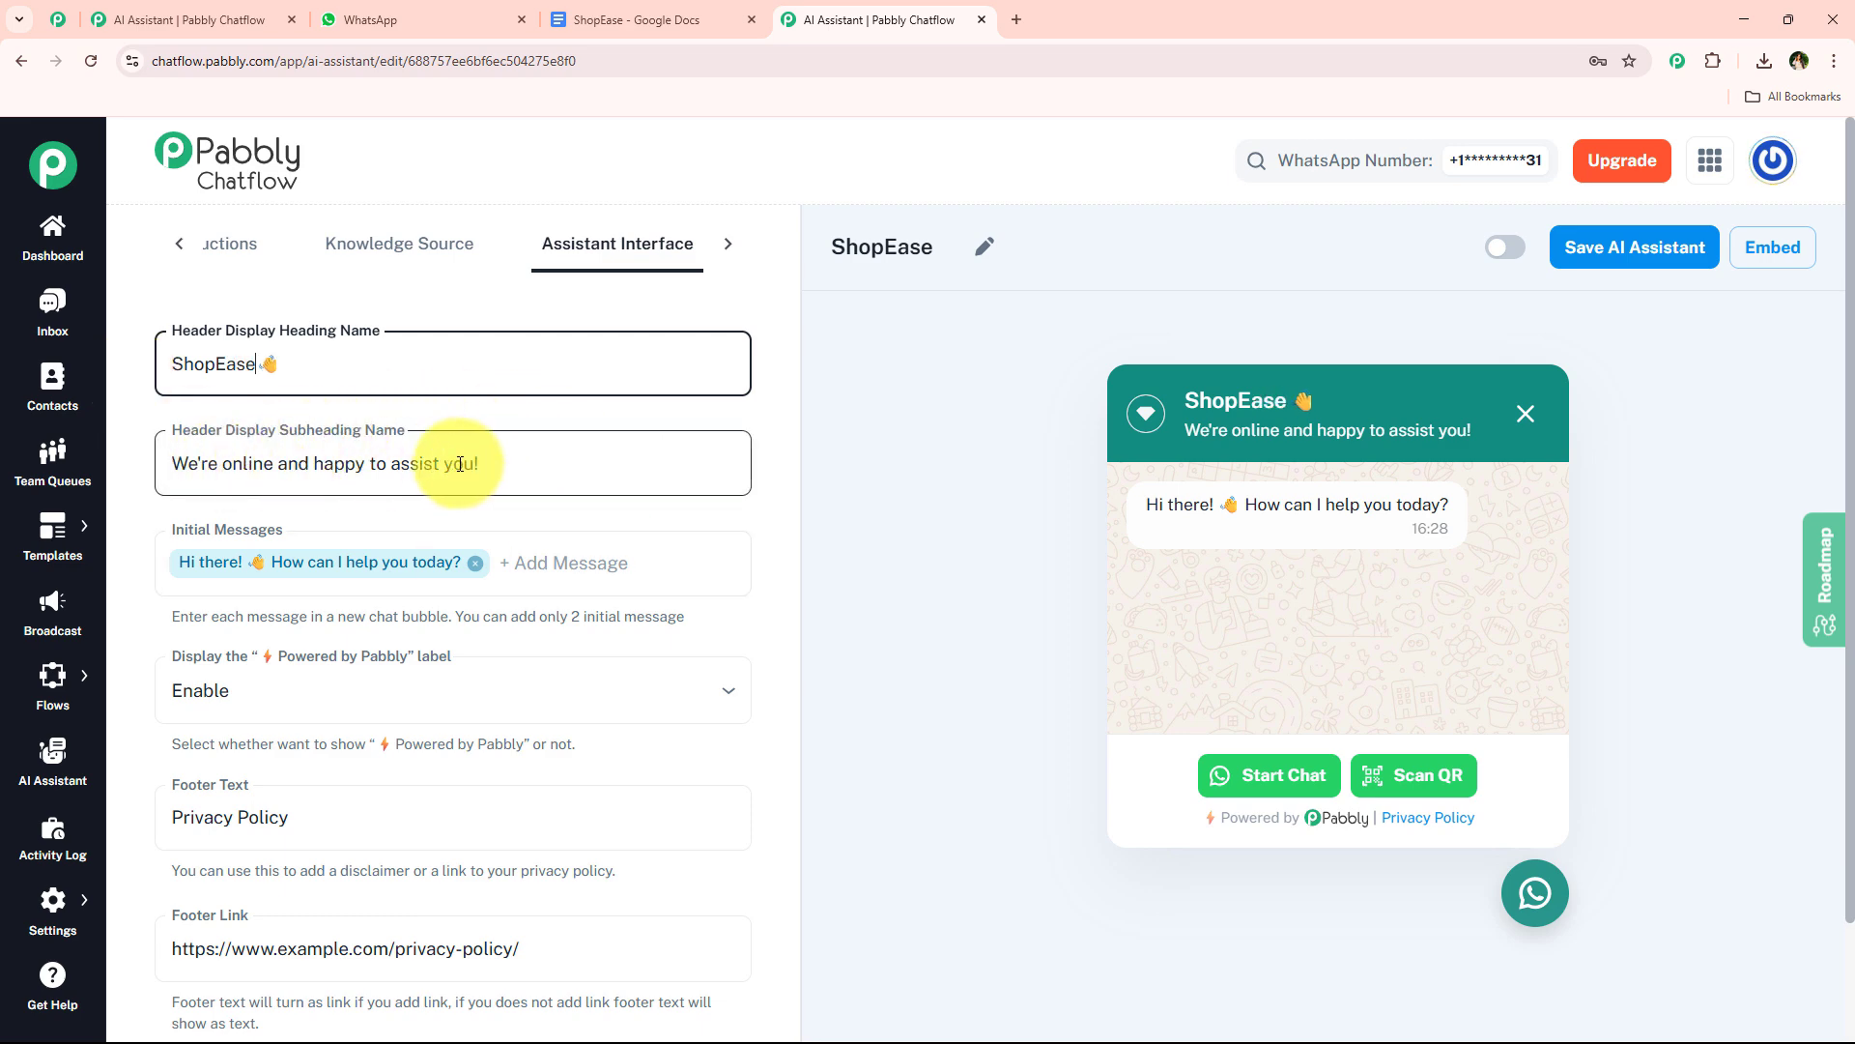
click(622, 462)
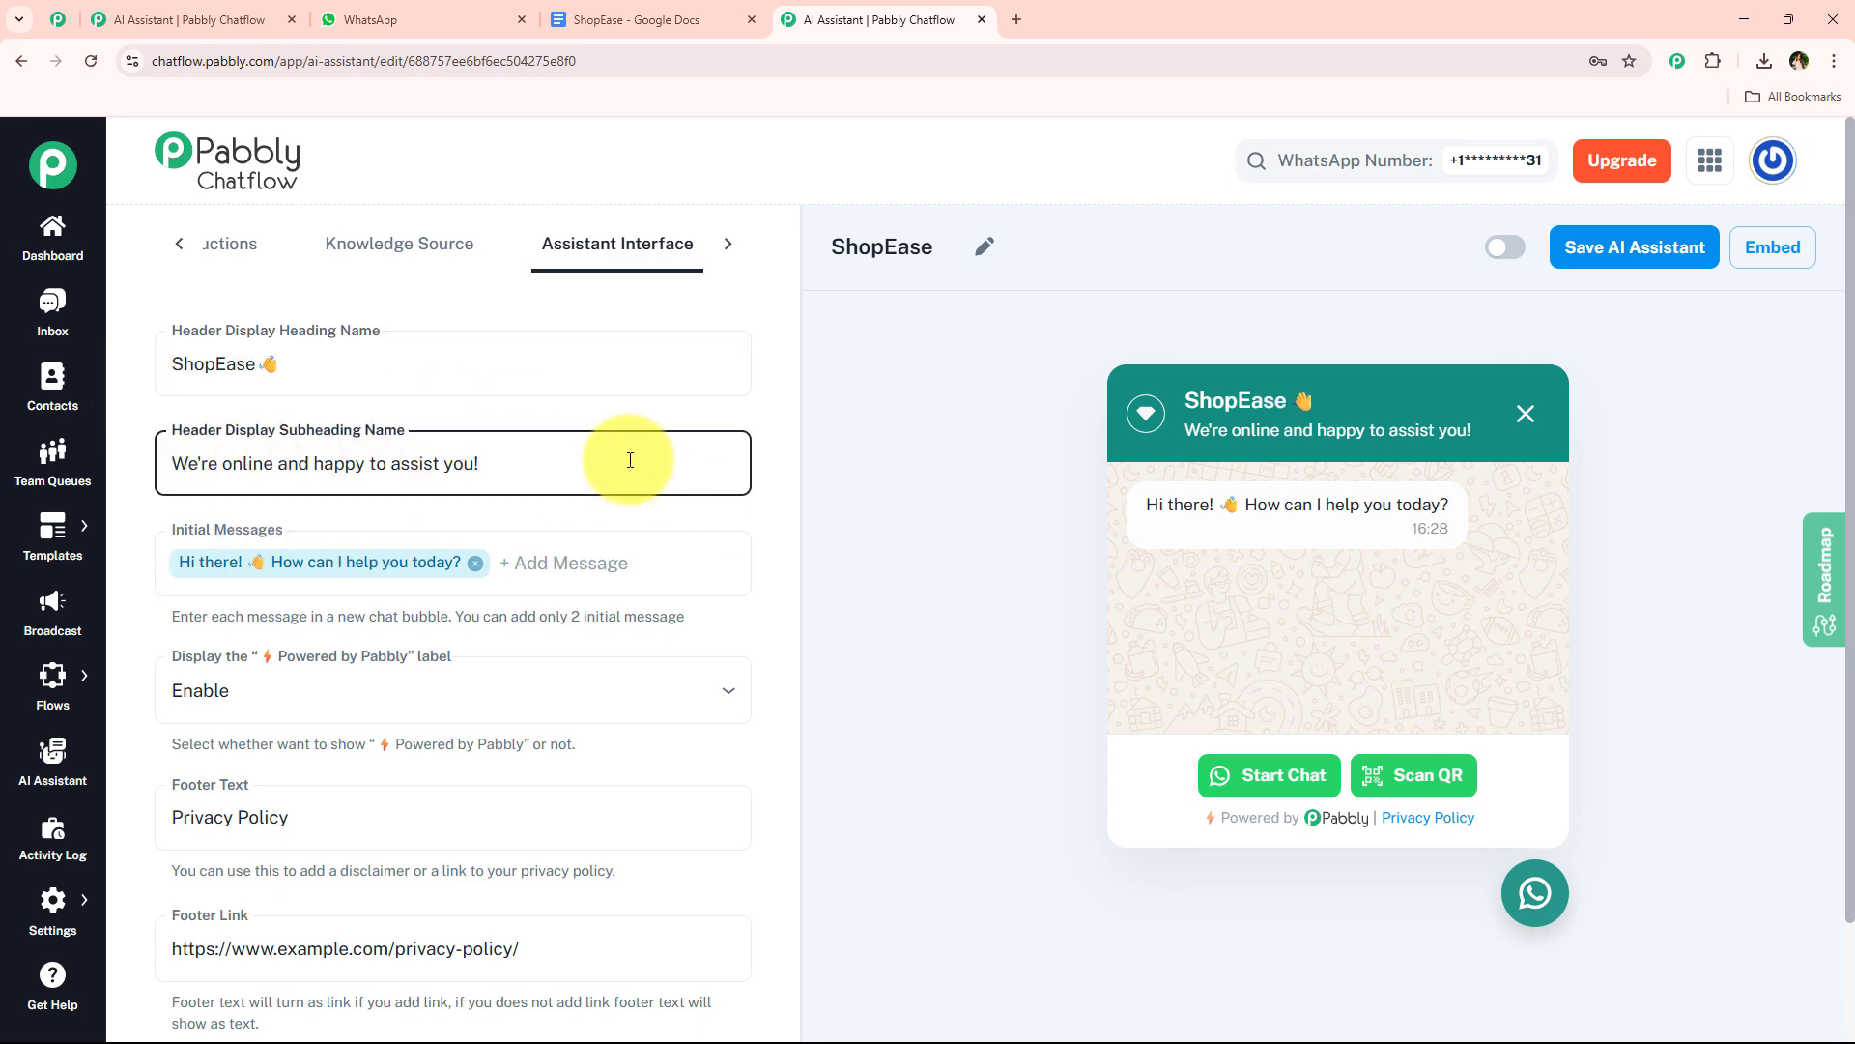
Add a 'Hi' initial message, then delete it again
click(580, 560)
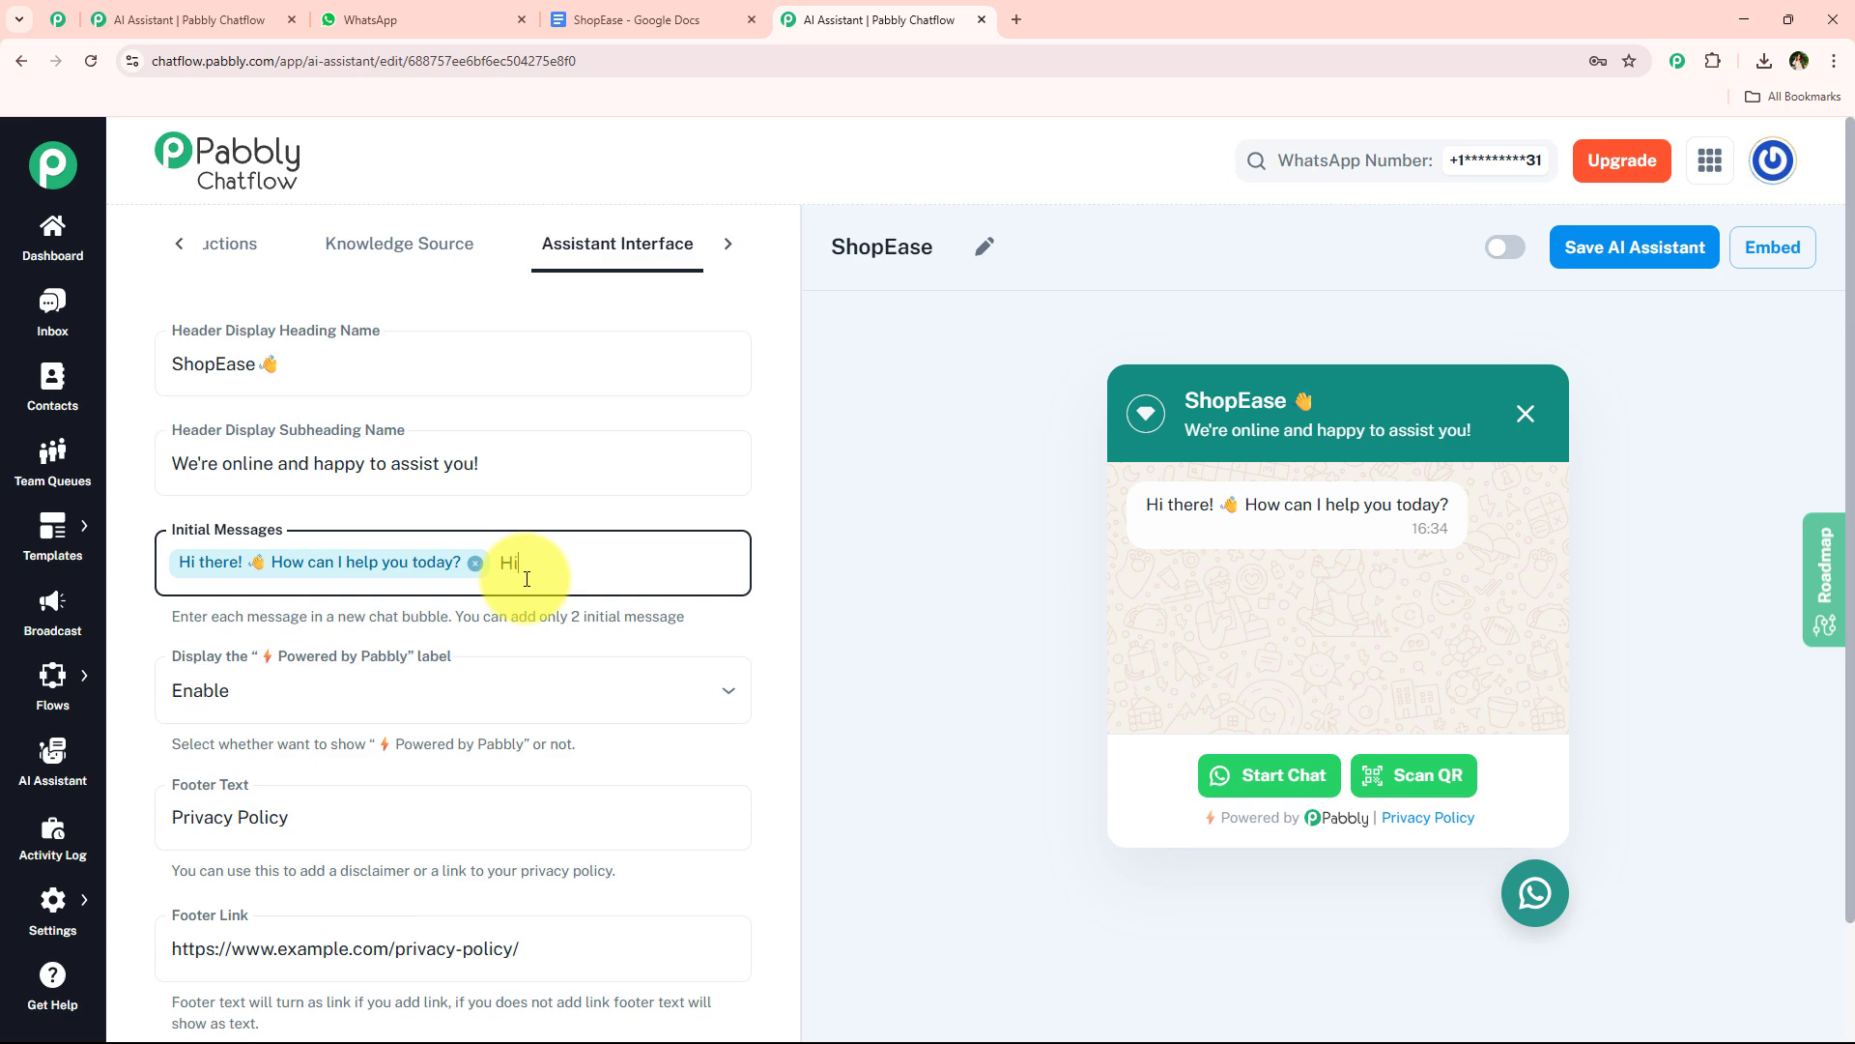
text(Hi)
key(Return)
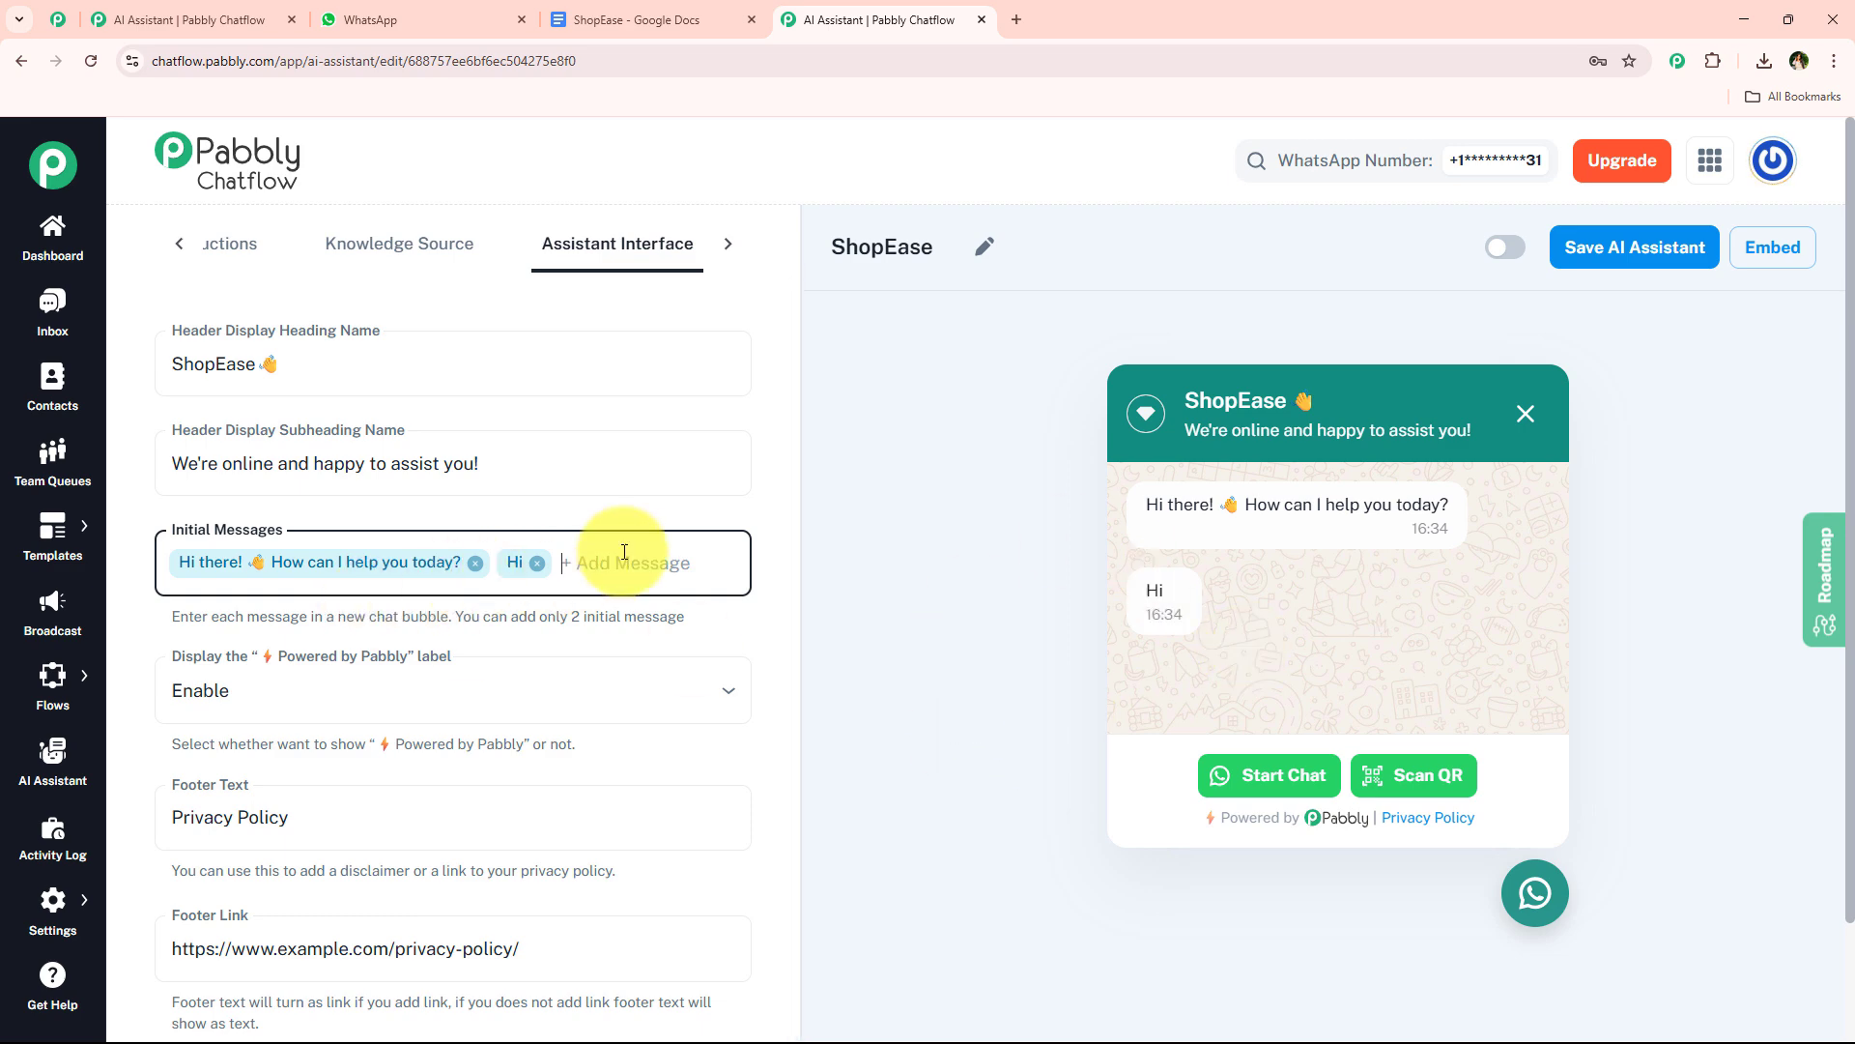
click(536, 562)
Bring up the assistant's Styling settings tab
scroll(624, 552, down, 2)
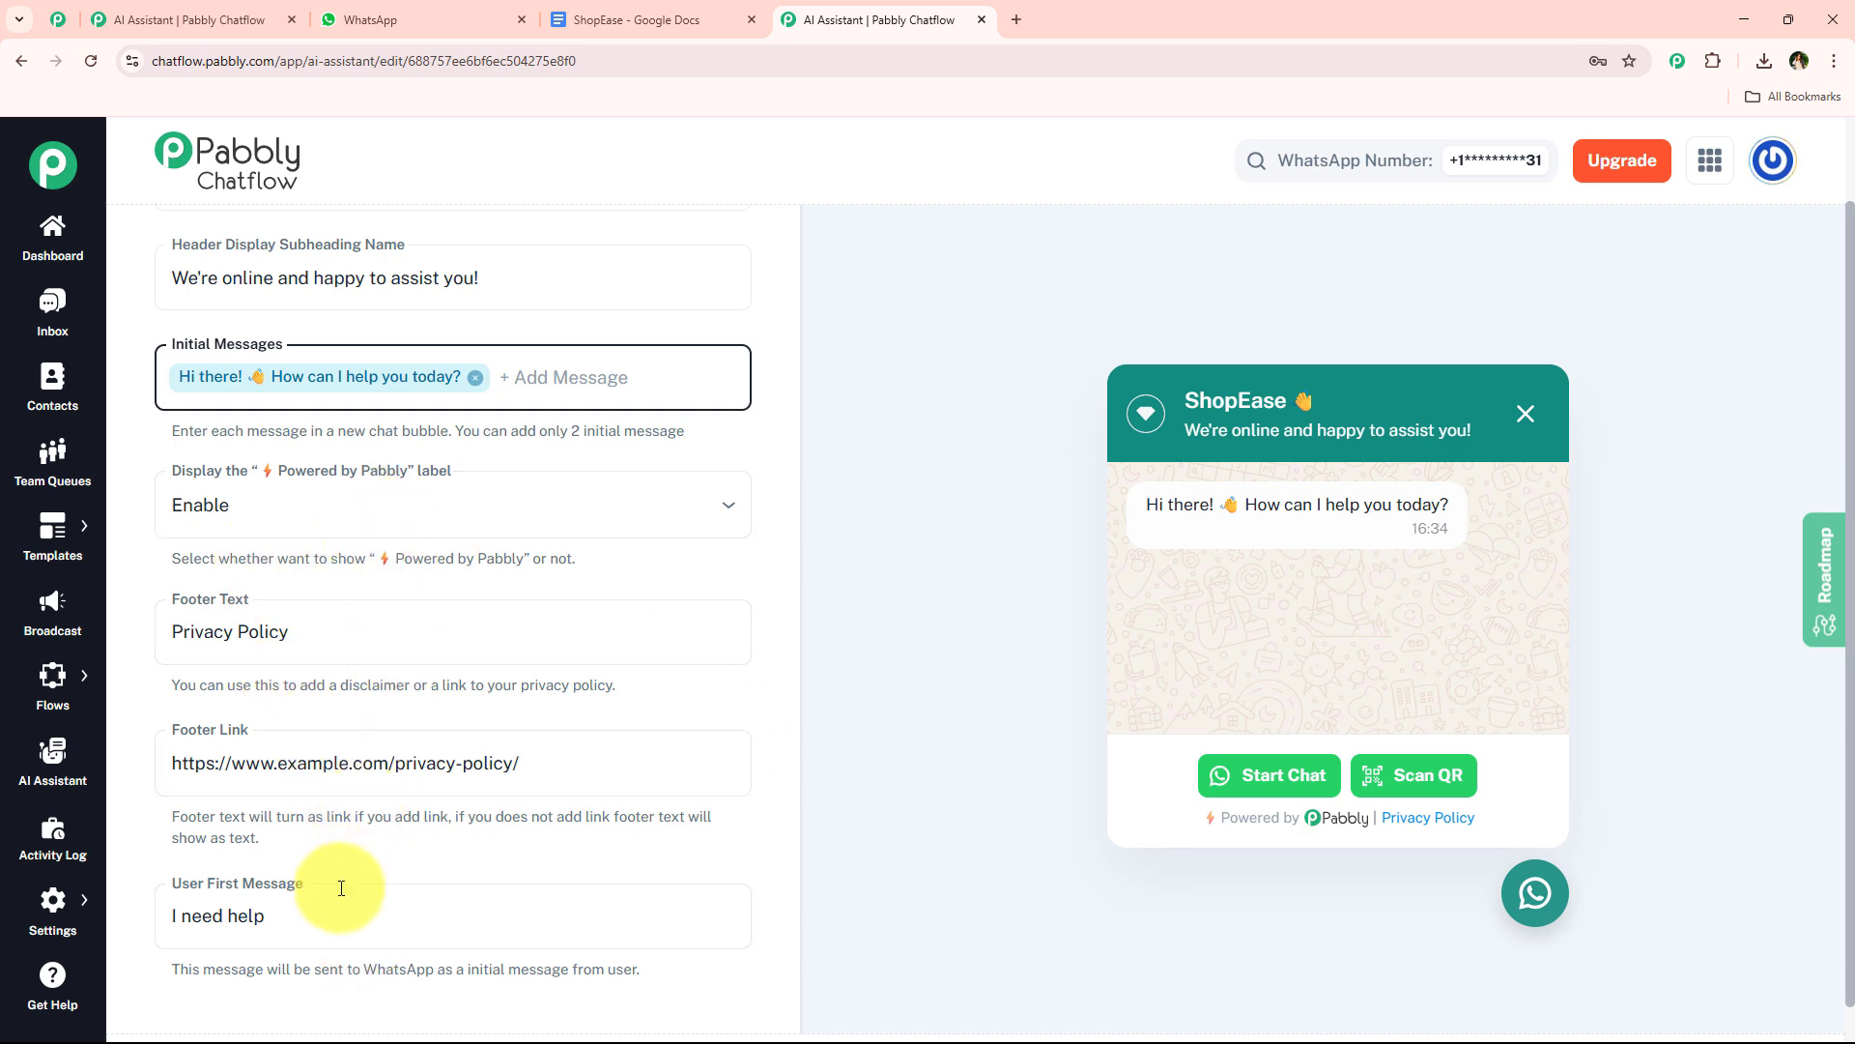
scroll(350, 837, up, 1)
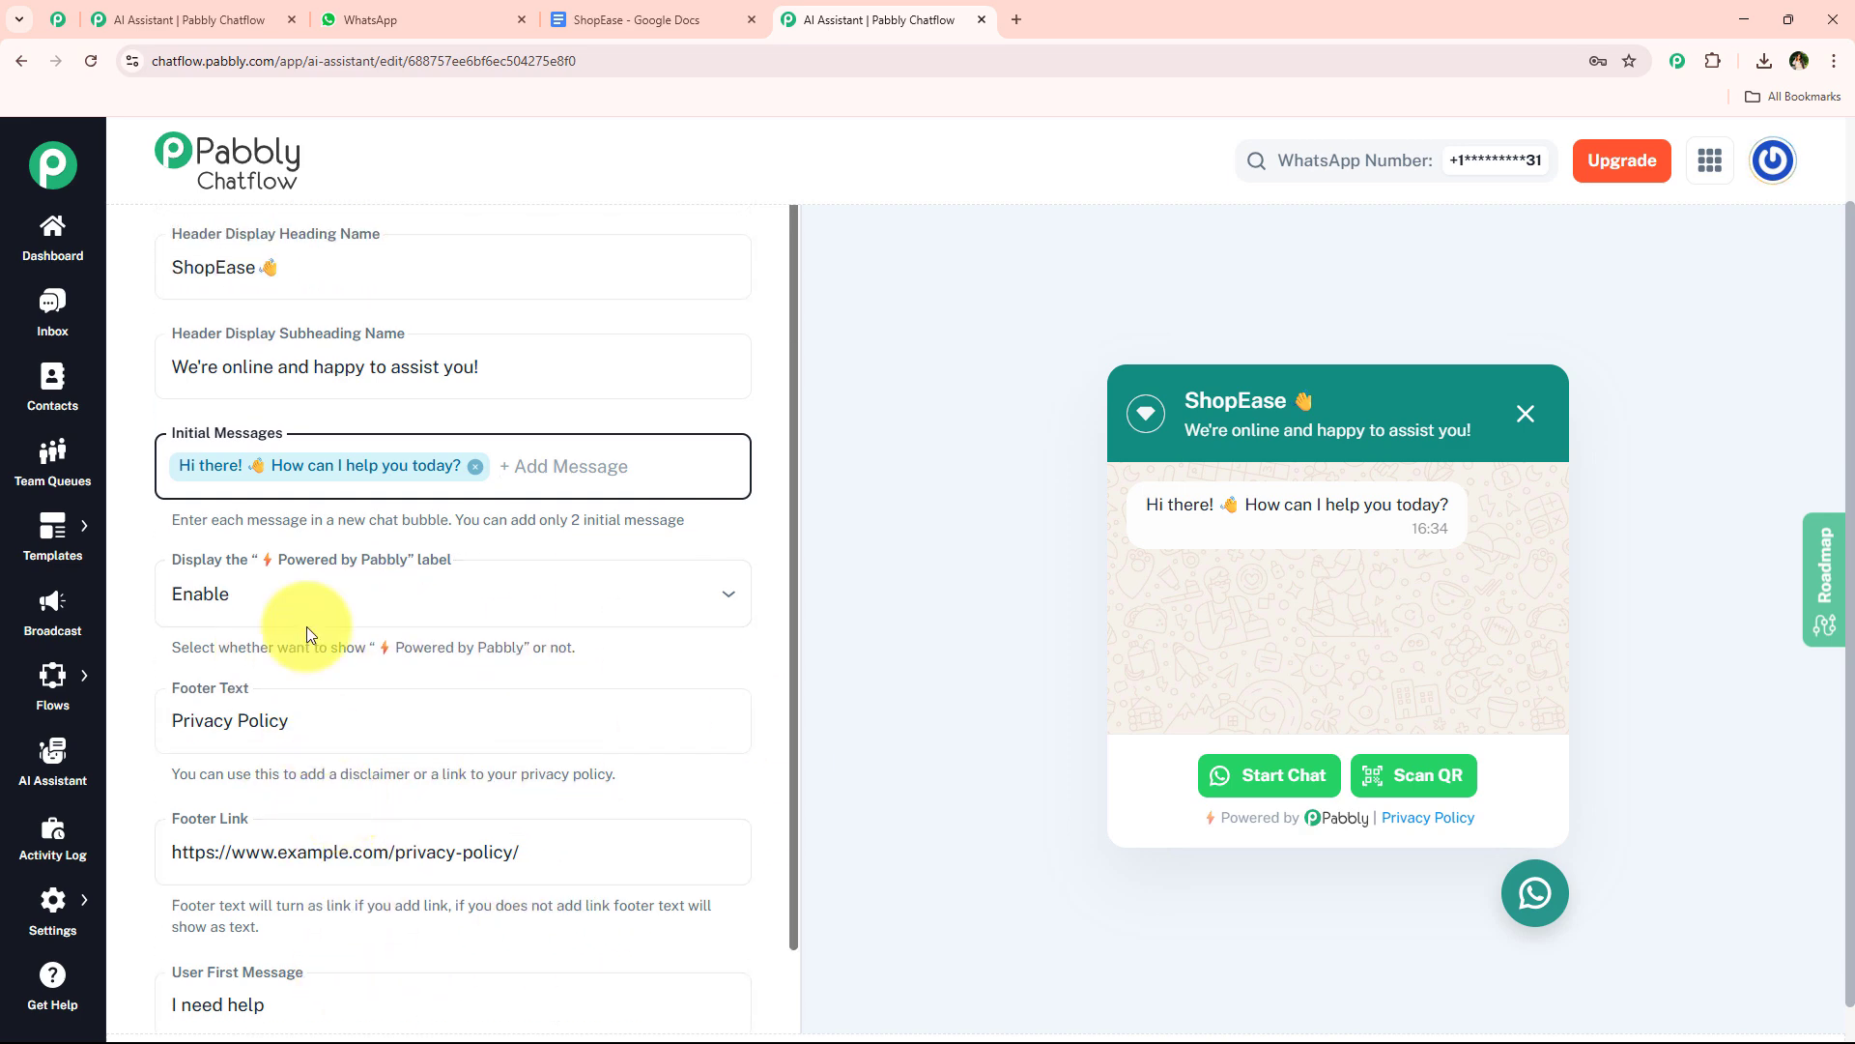
scroll(360, 725, down, 1)
scroll(456, 621, up, 2)
click(723, 247)
click(680, 256)
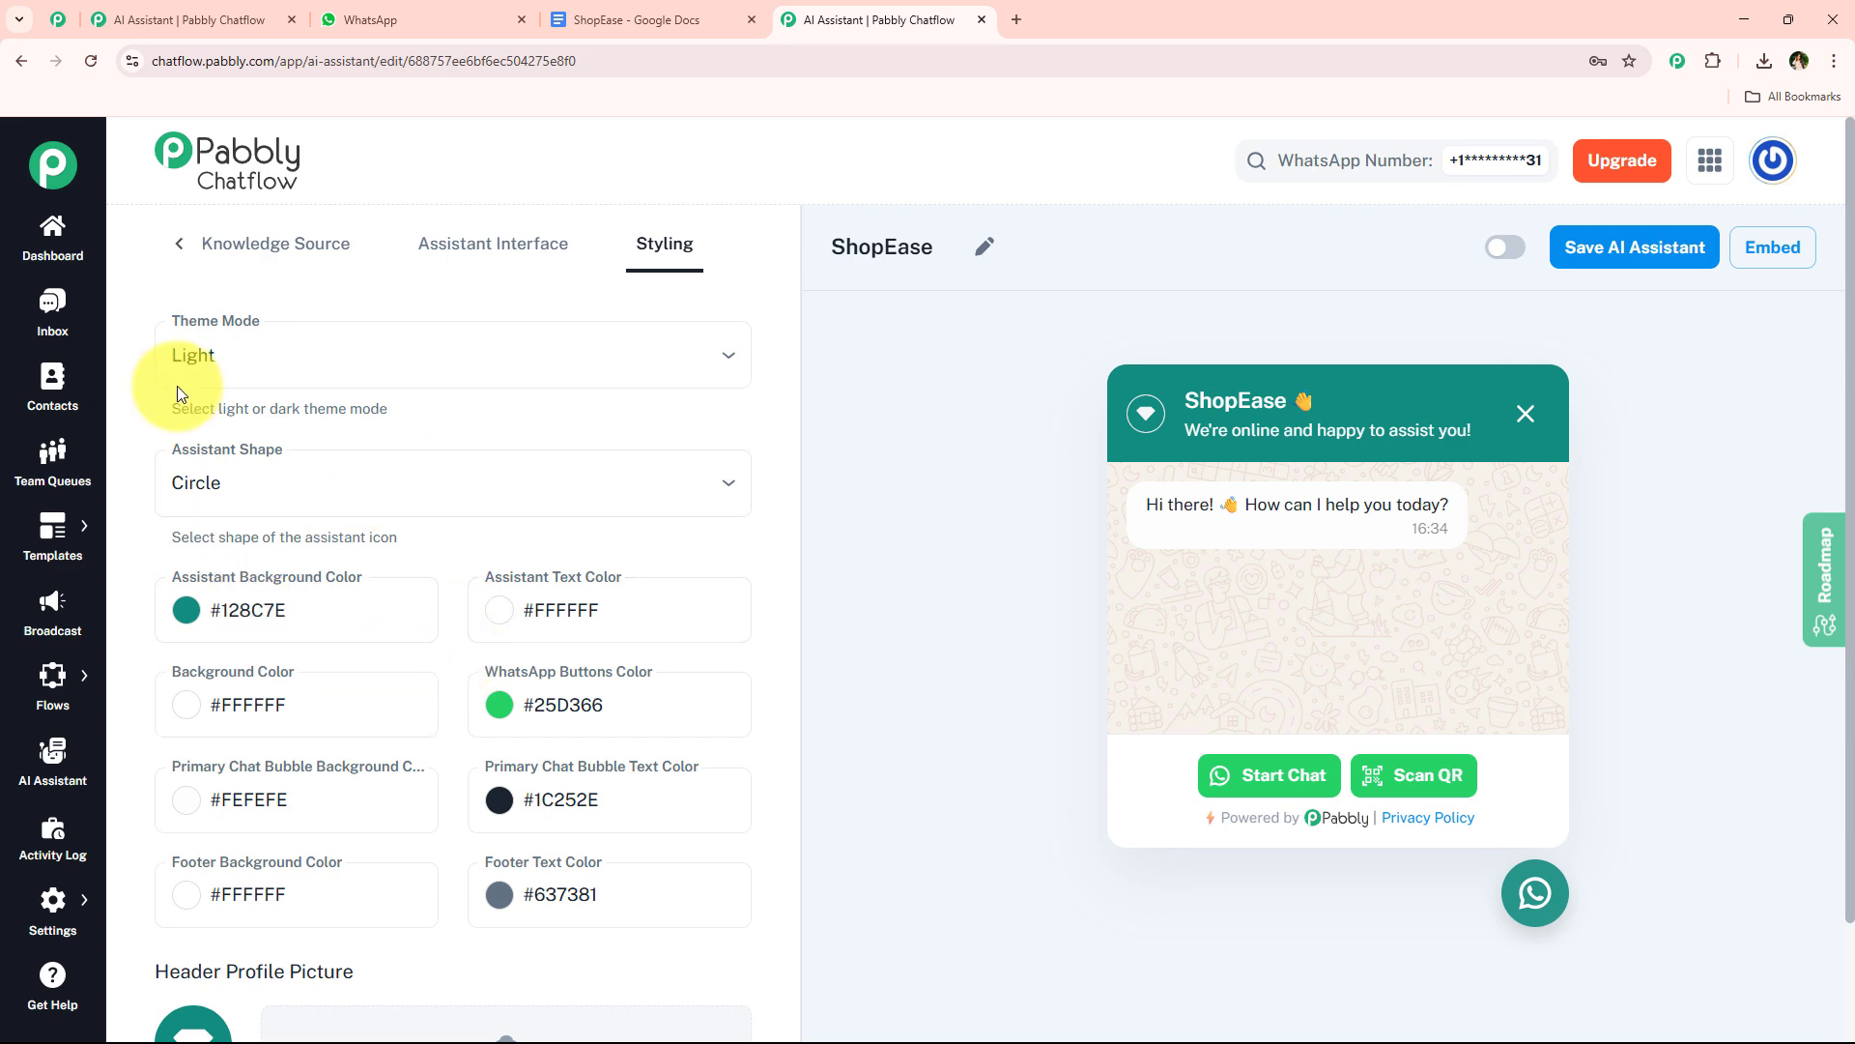
Keep the assistant shape on Circle after trying Rounded Square, with Light theme mode
click(267, 484)
click(285, 630)
click(251, 485)
click(261, 539)
click(303, 352)
click(289, 414)
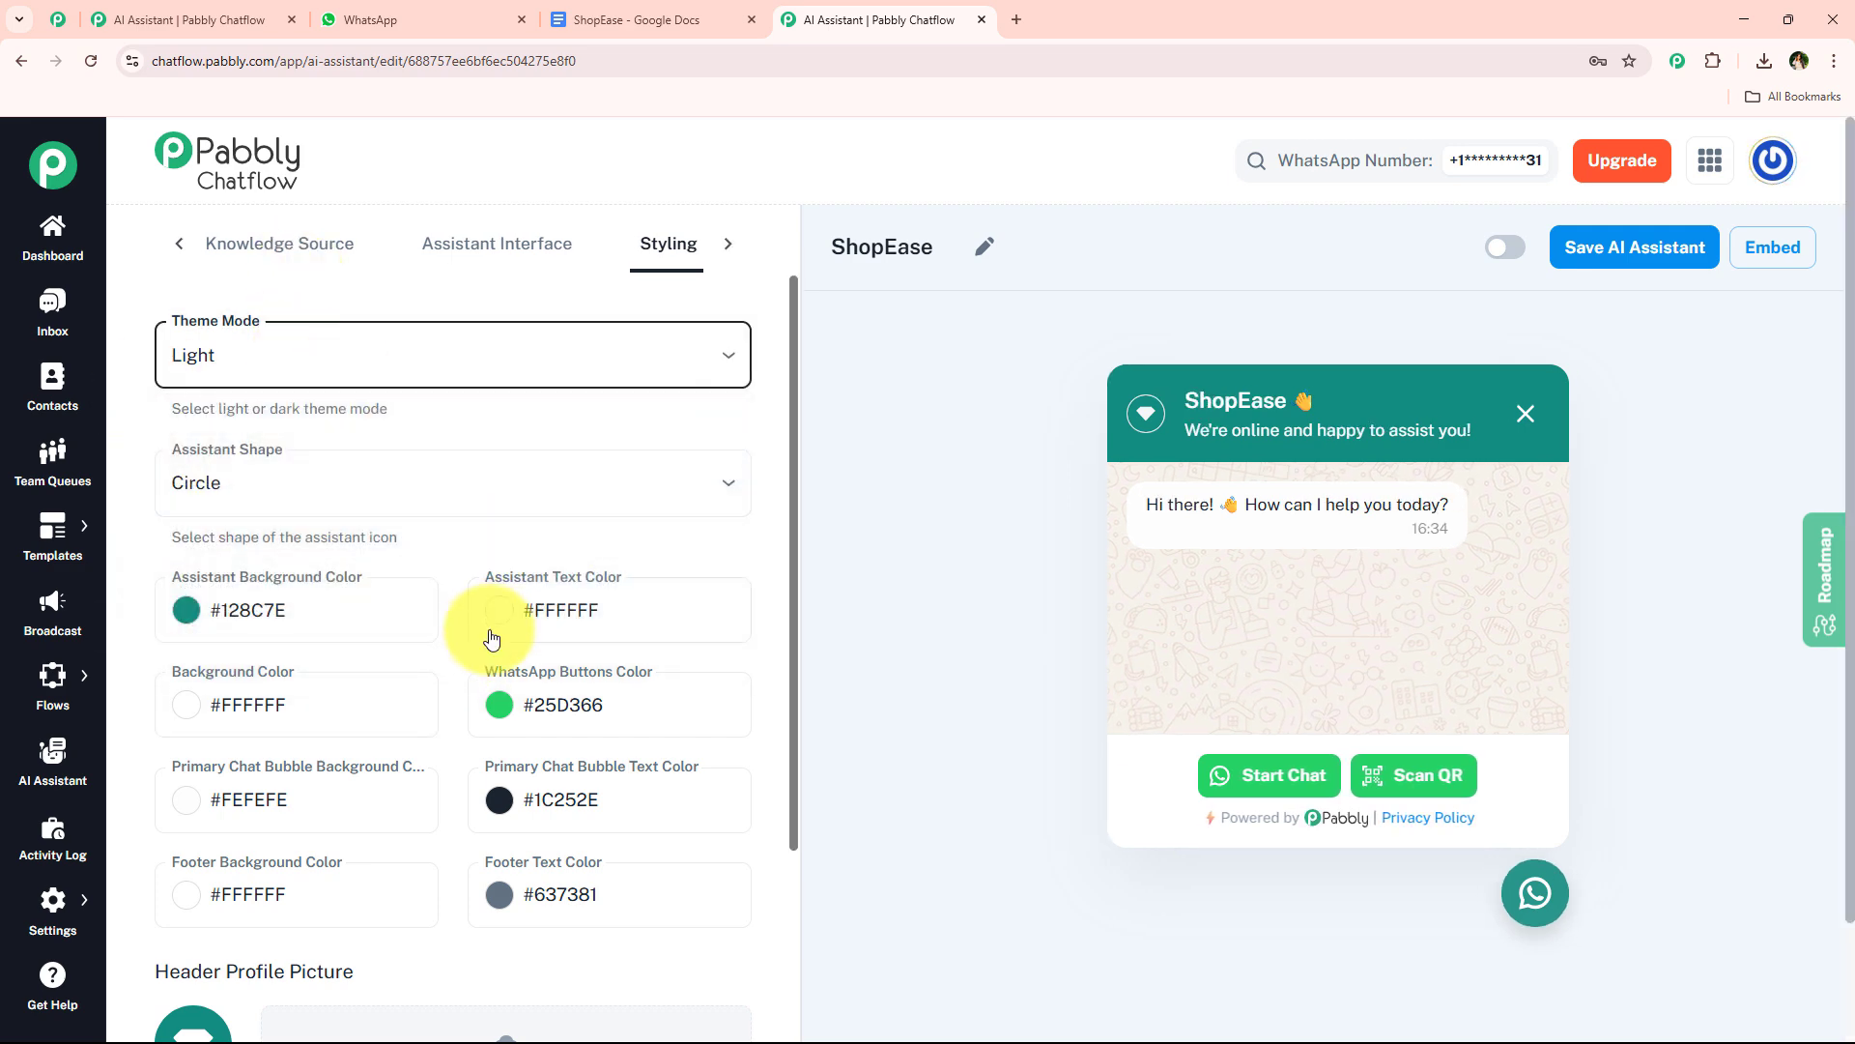
scroll(491, 693, down, 4)
scroll(491, 693, up, 4)
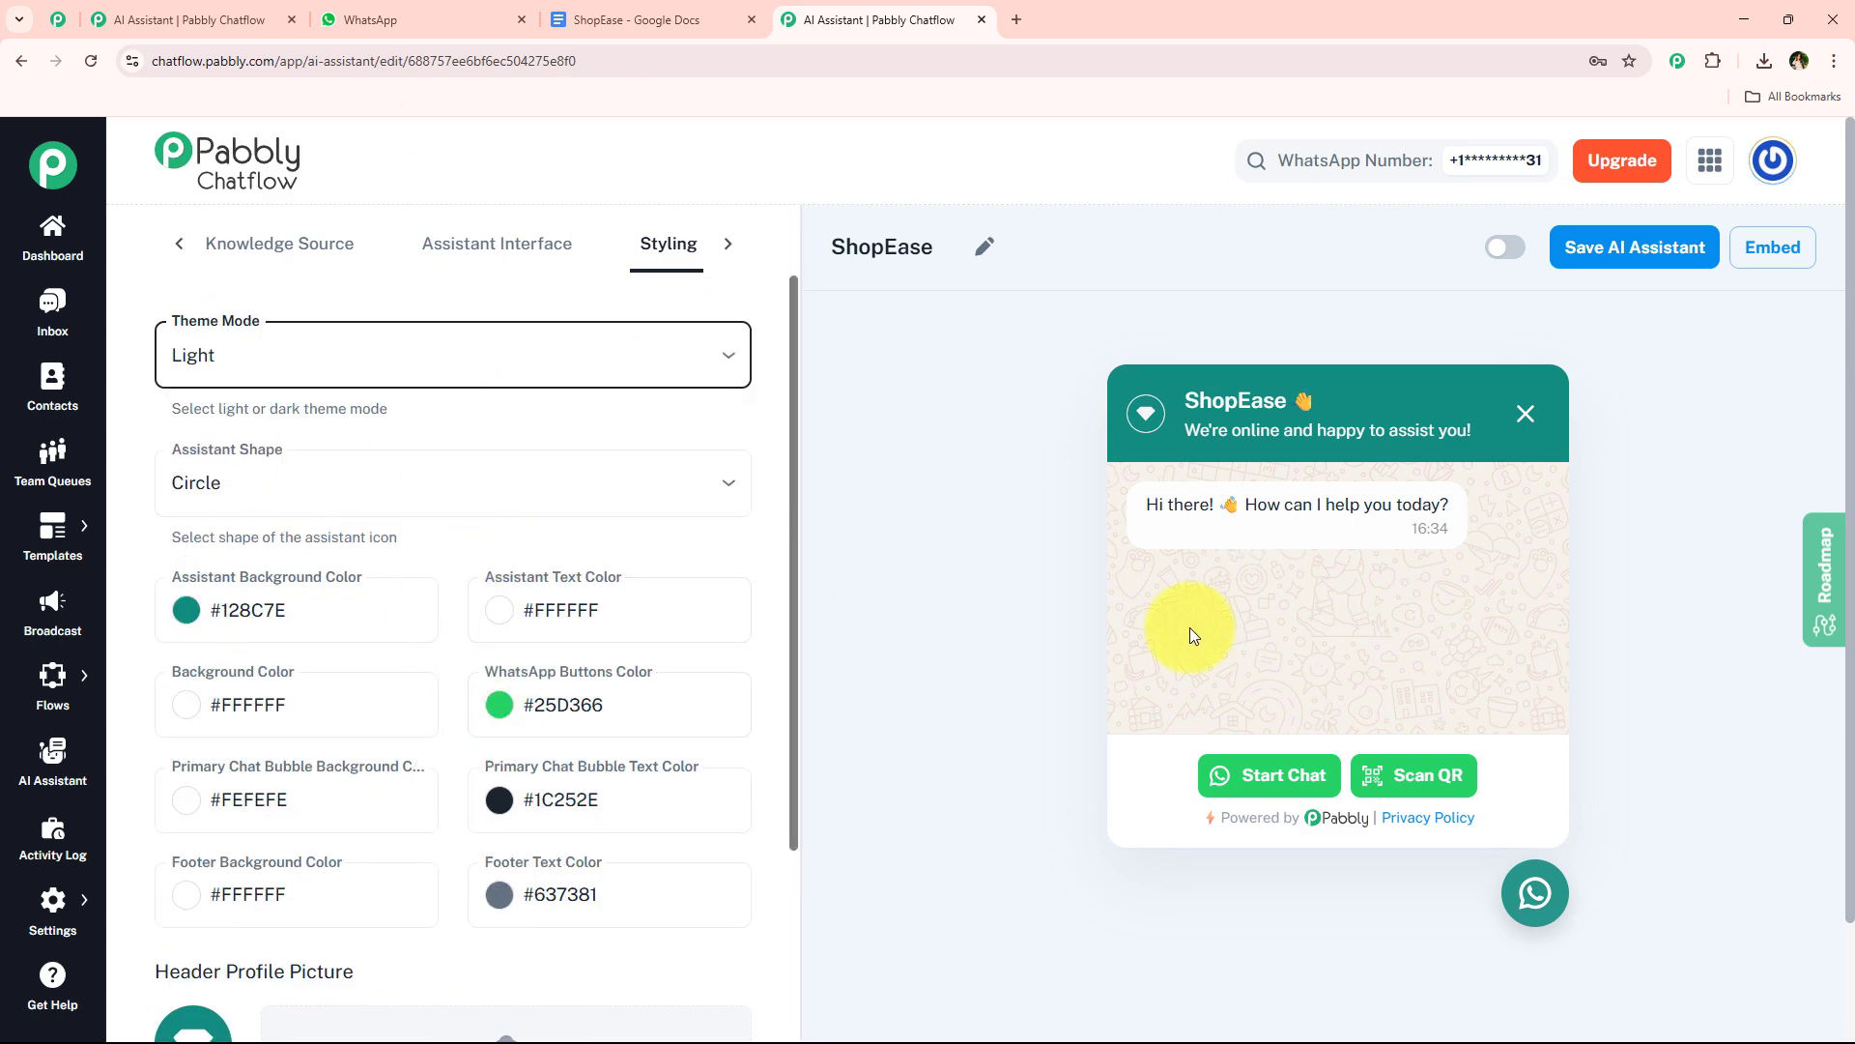
Leave the background colour at #128C7E and switch the ShopEase assistant on
click(316, 623)
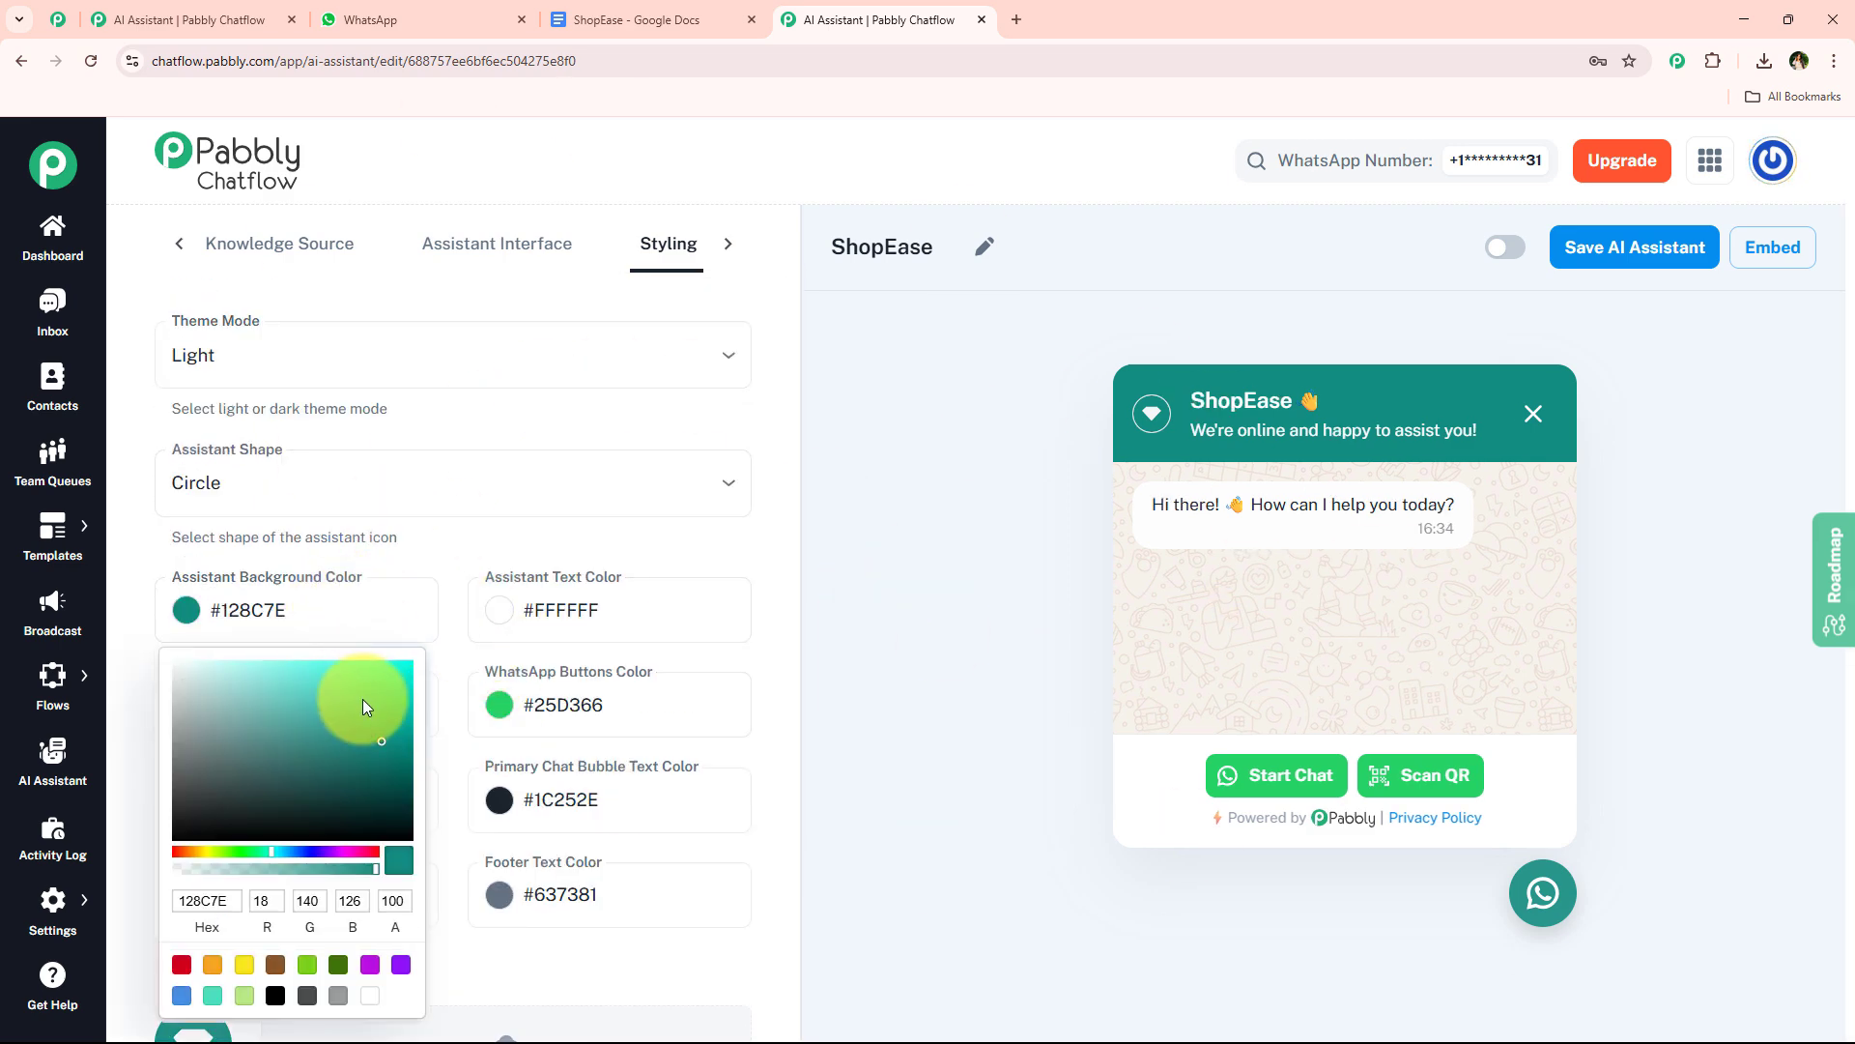
click(1092, 571)
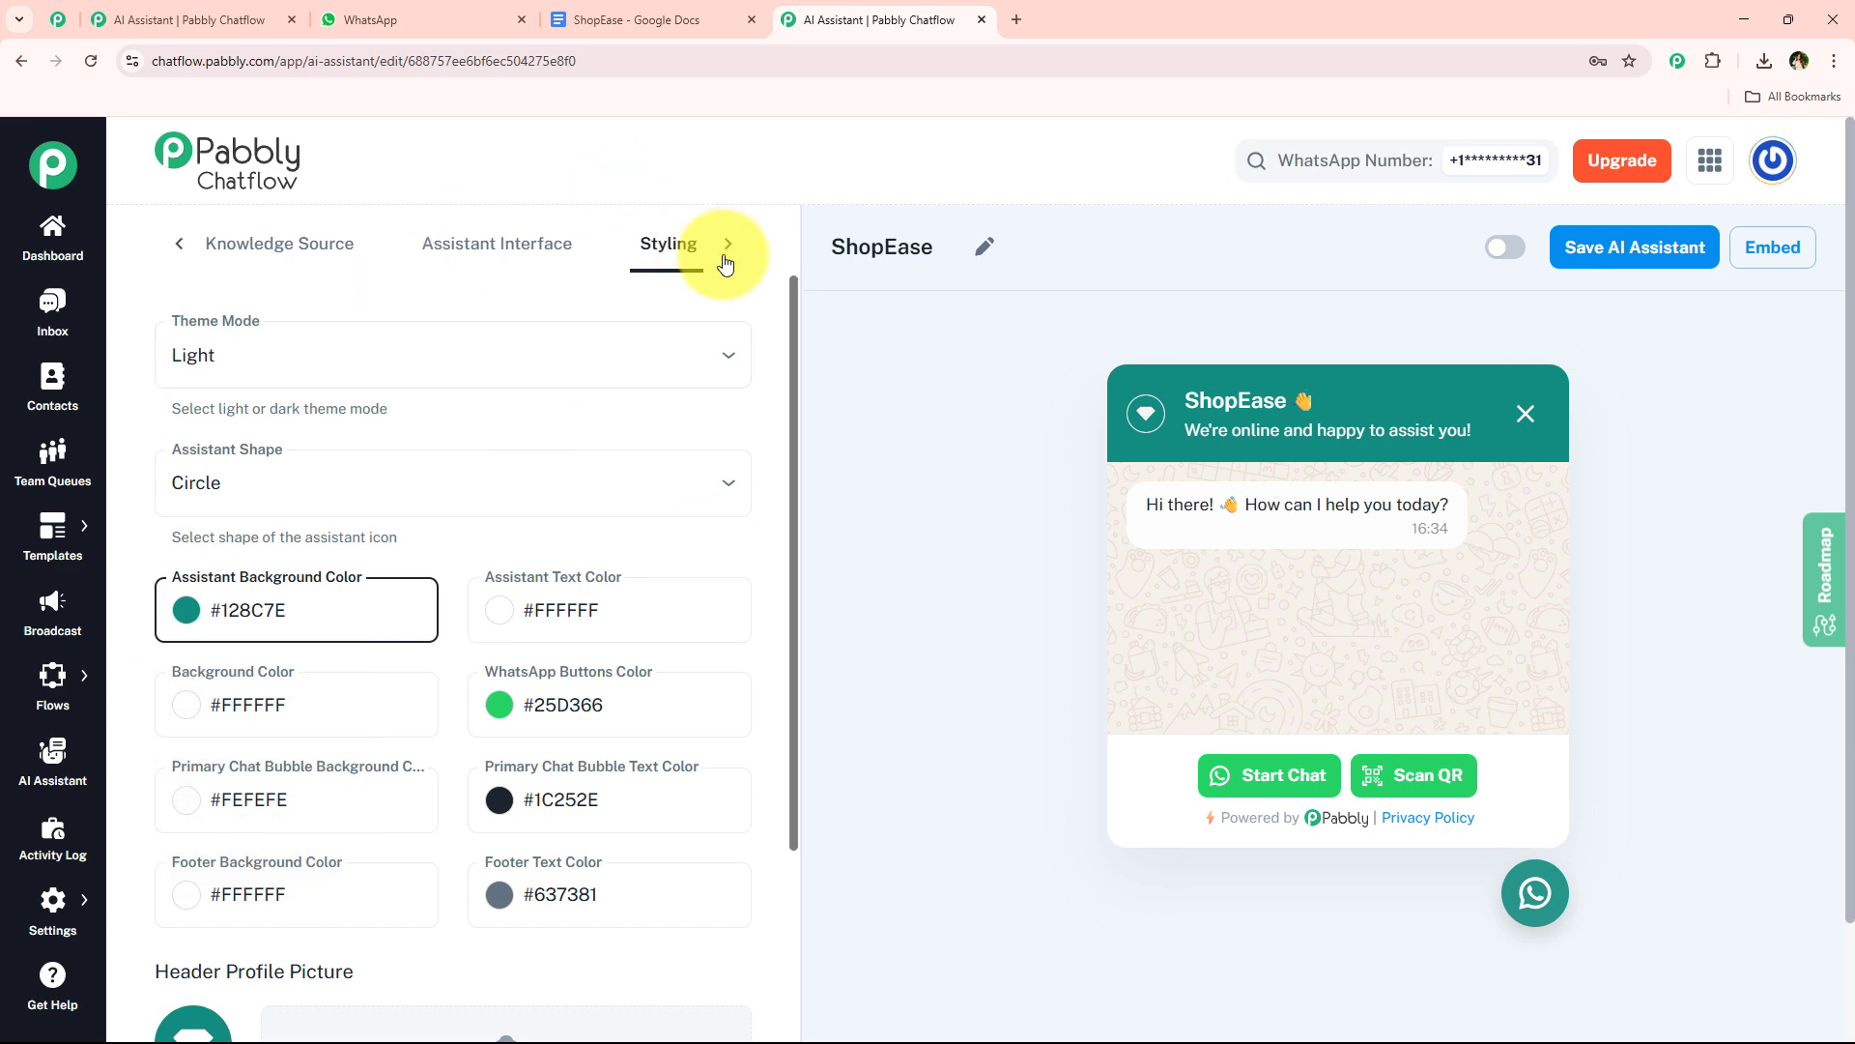
click(179, 243)
scroll(650, 724, down, 5)
scroll(651, 676, up, 4)
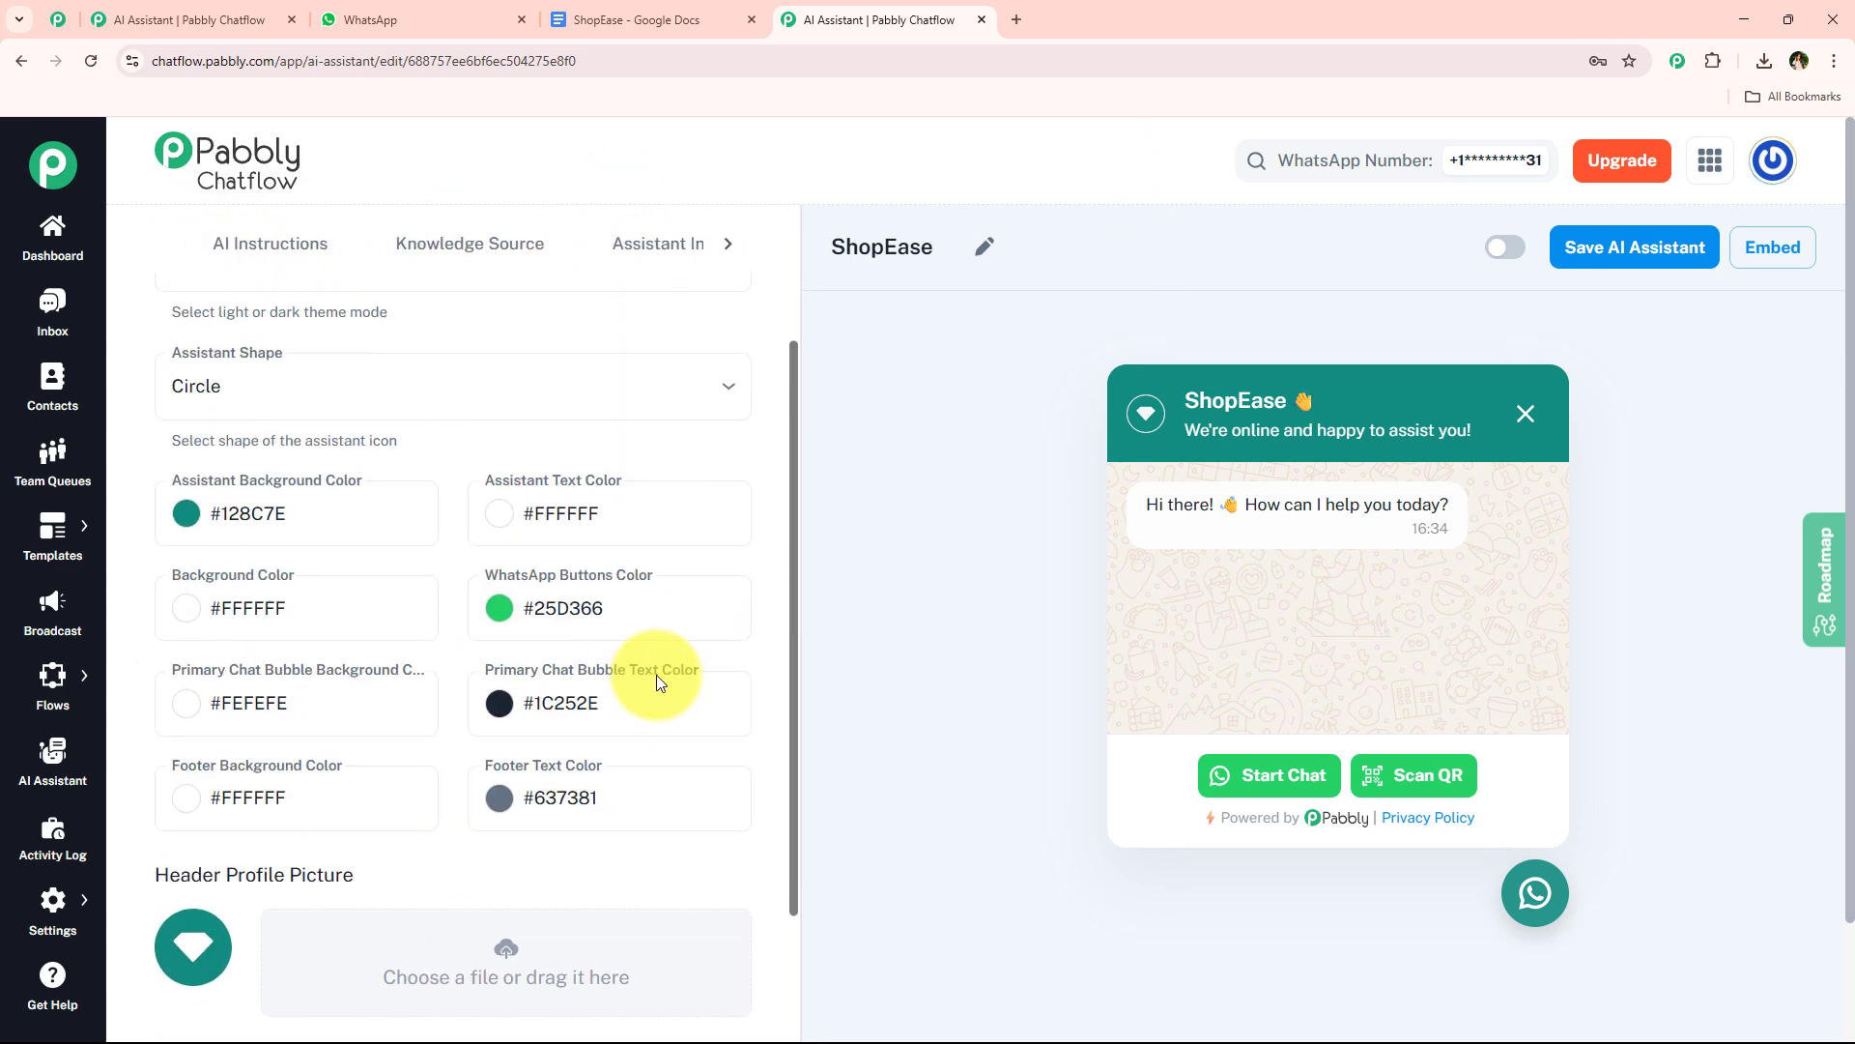
click(1504, 249)
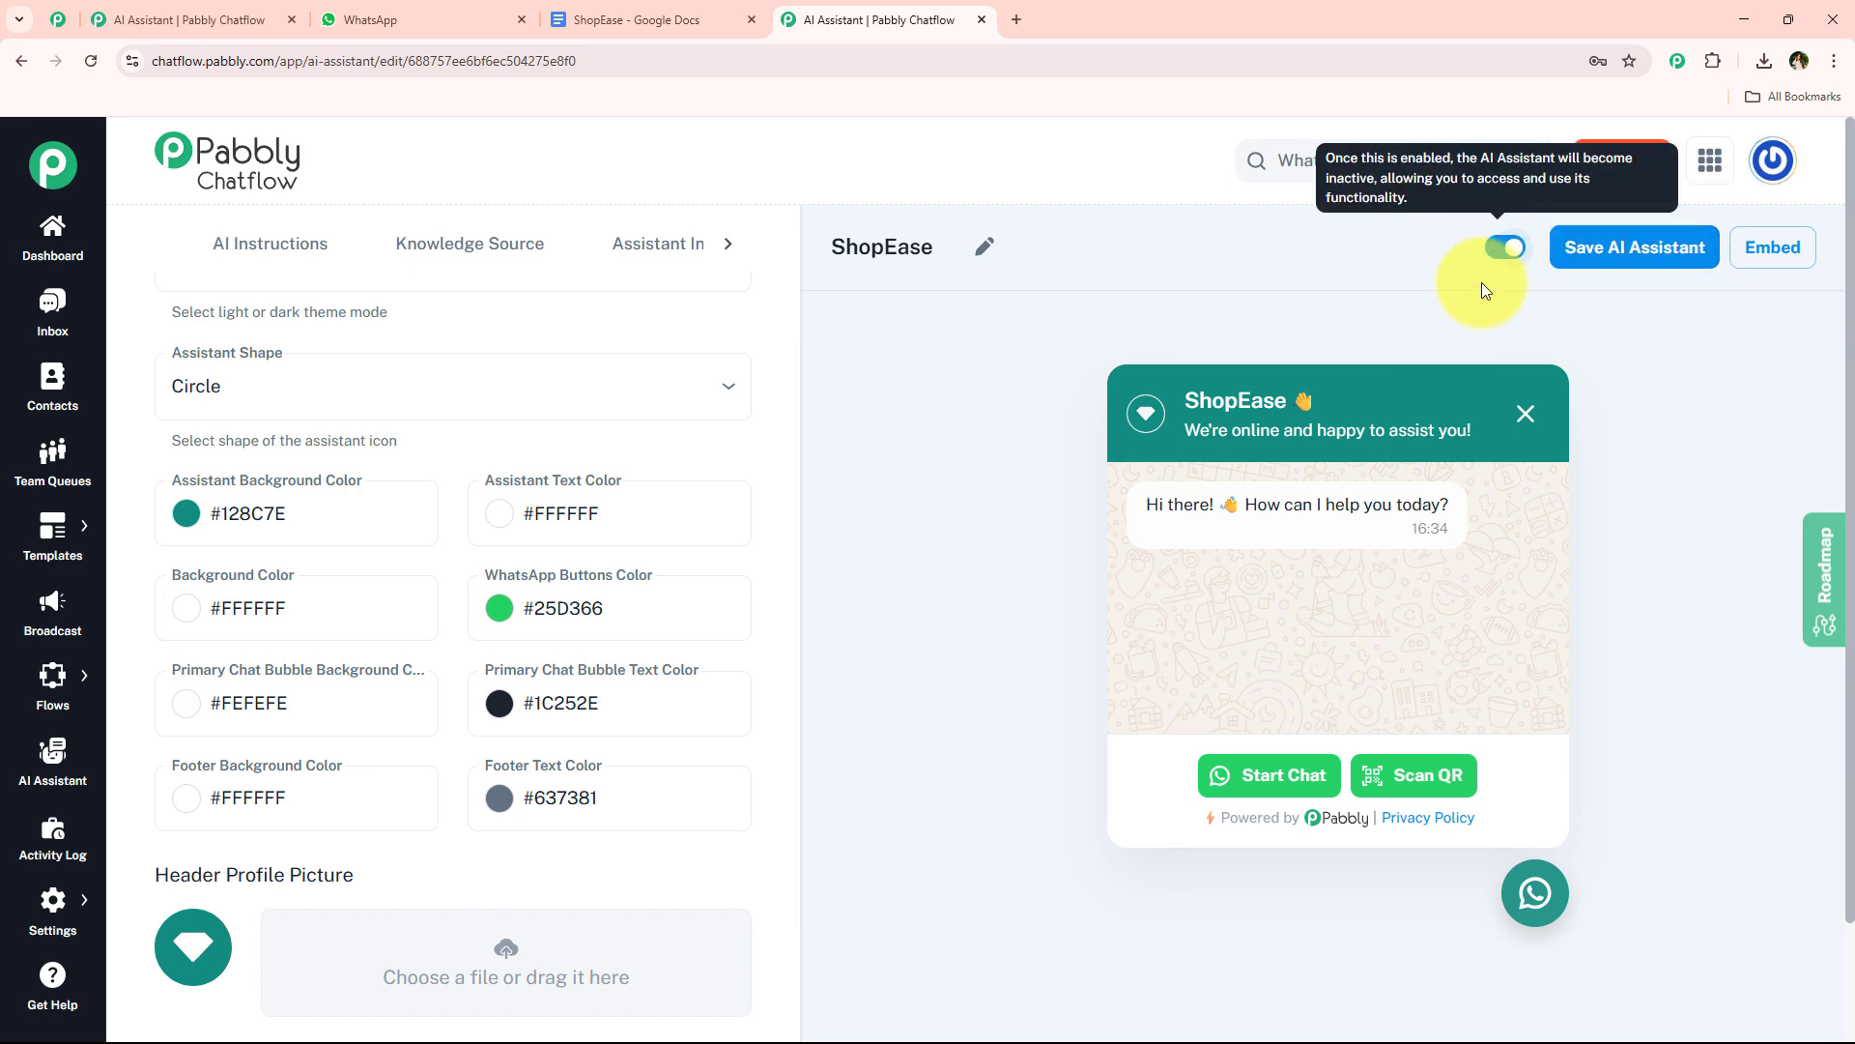
Save the ShopEase assistant, dismiss the confirmation, and go back to AI Instructions
click(1641, 253)
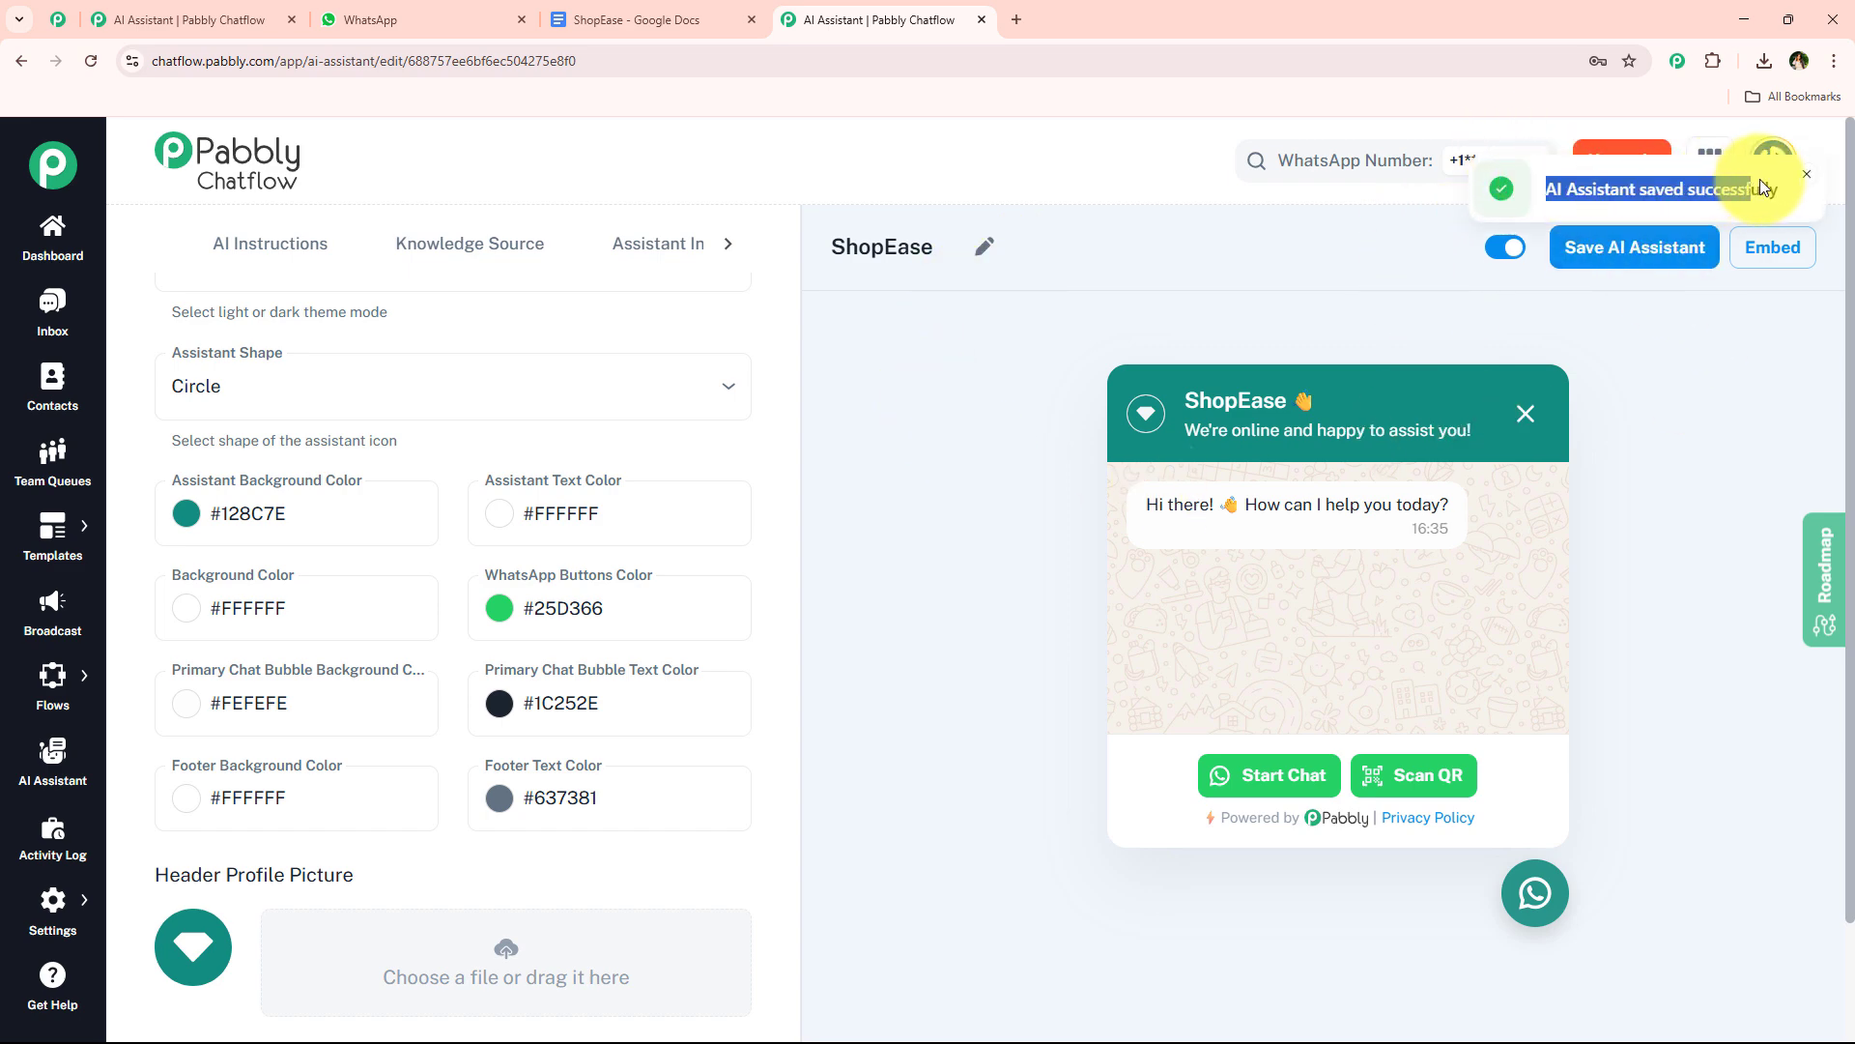
click(1802, 184)
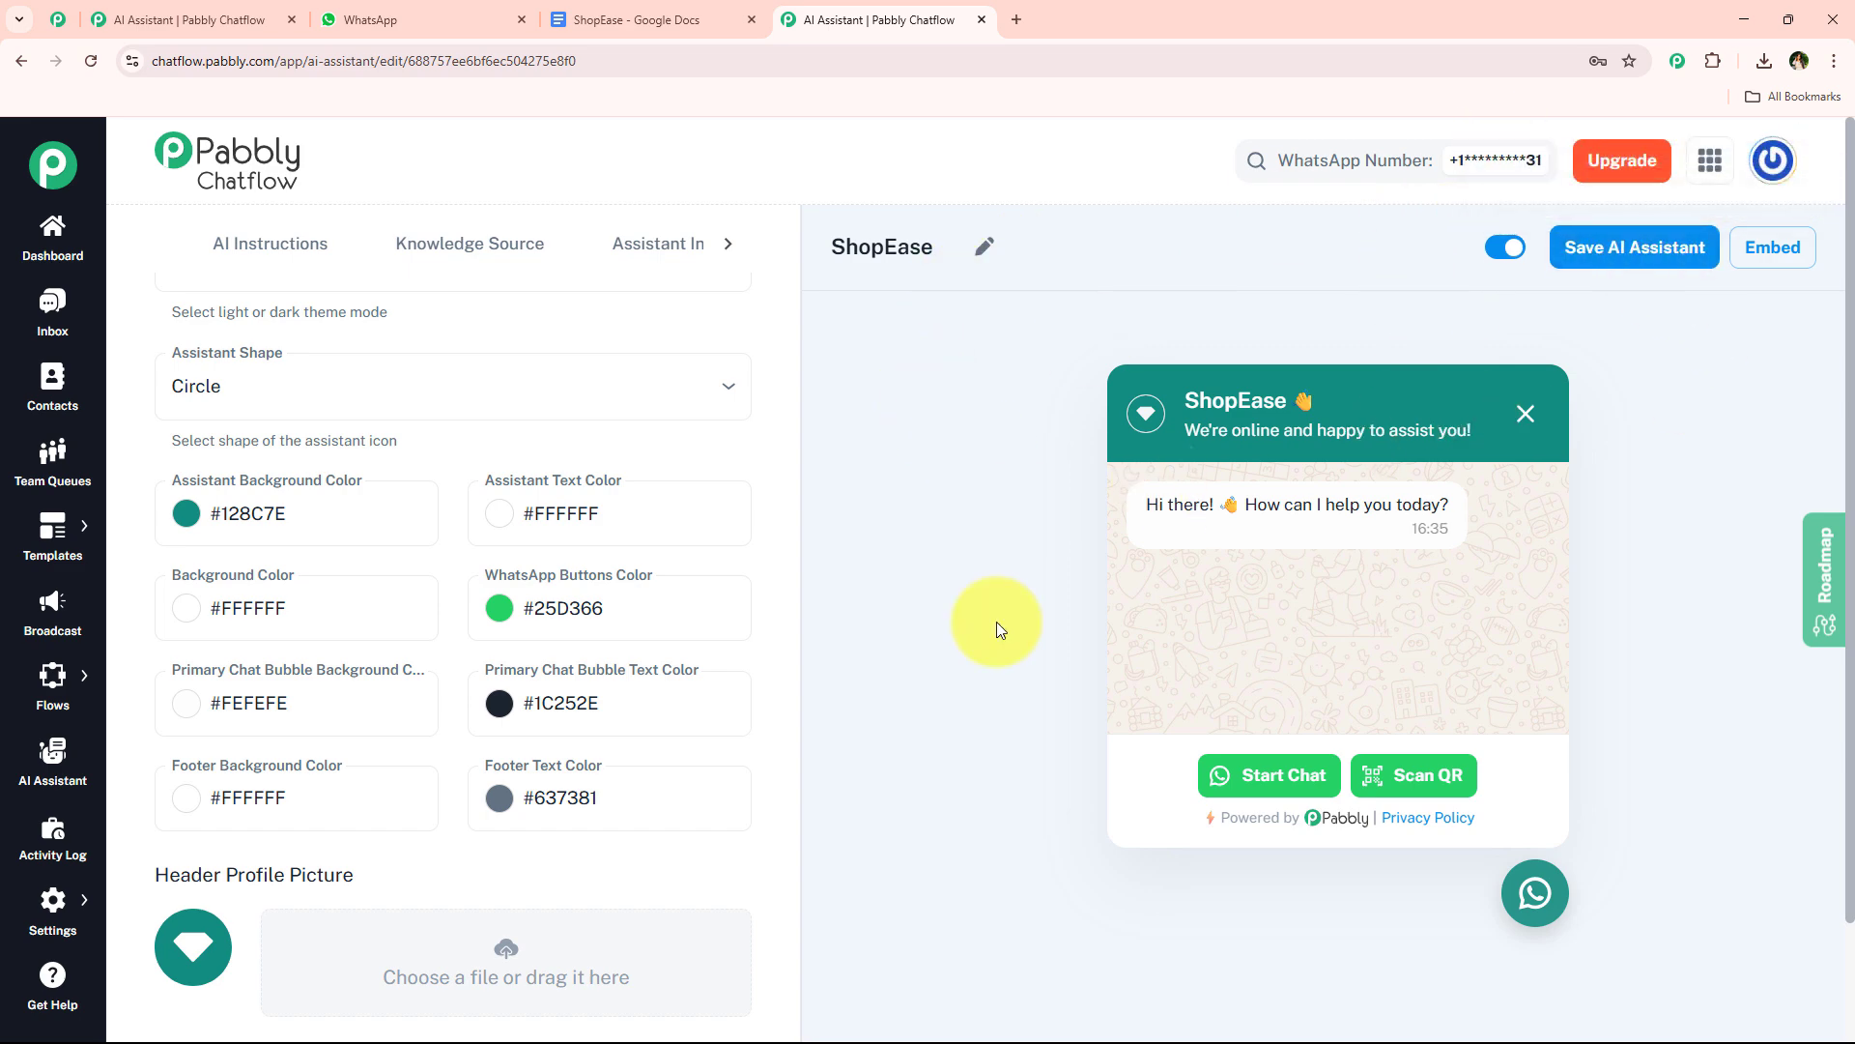
click(260, 247)
scroll(496, 582, up, 1)
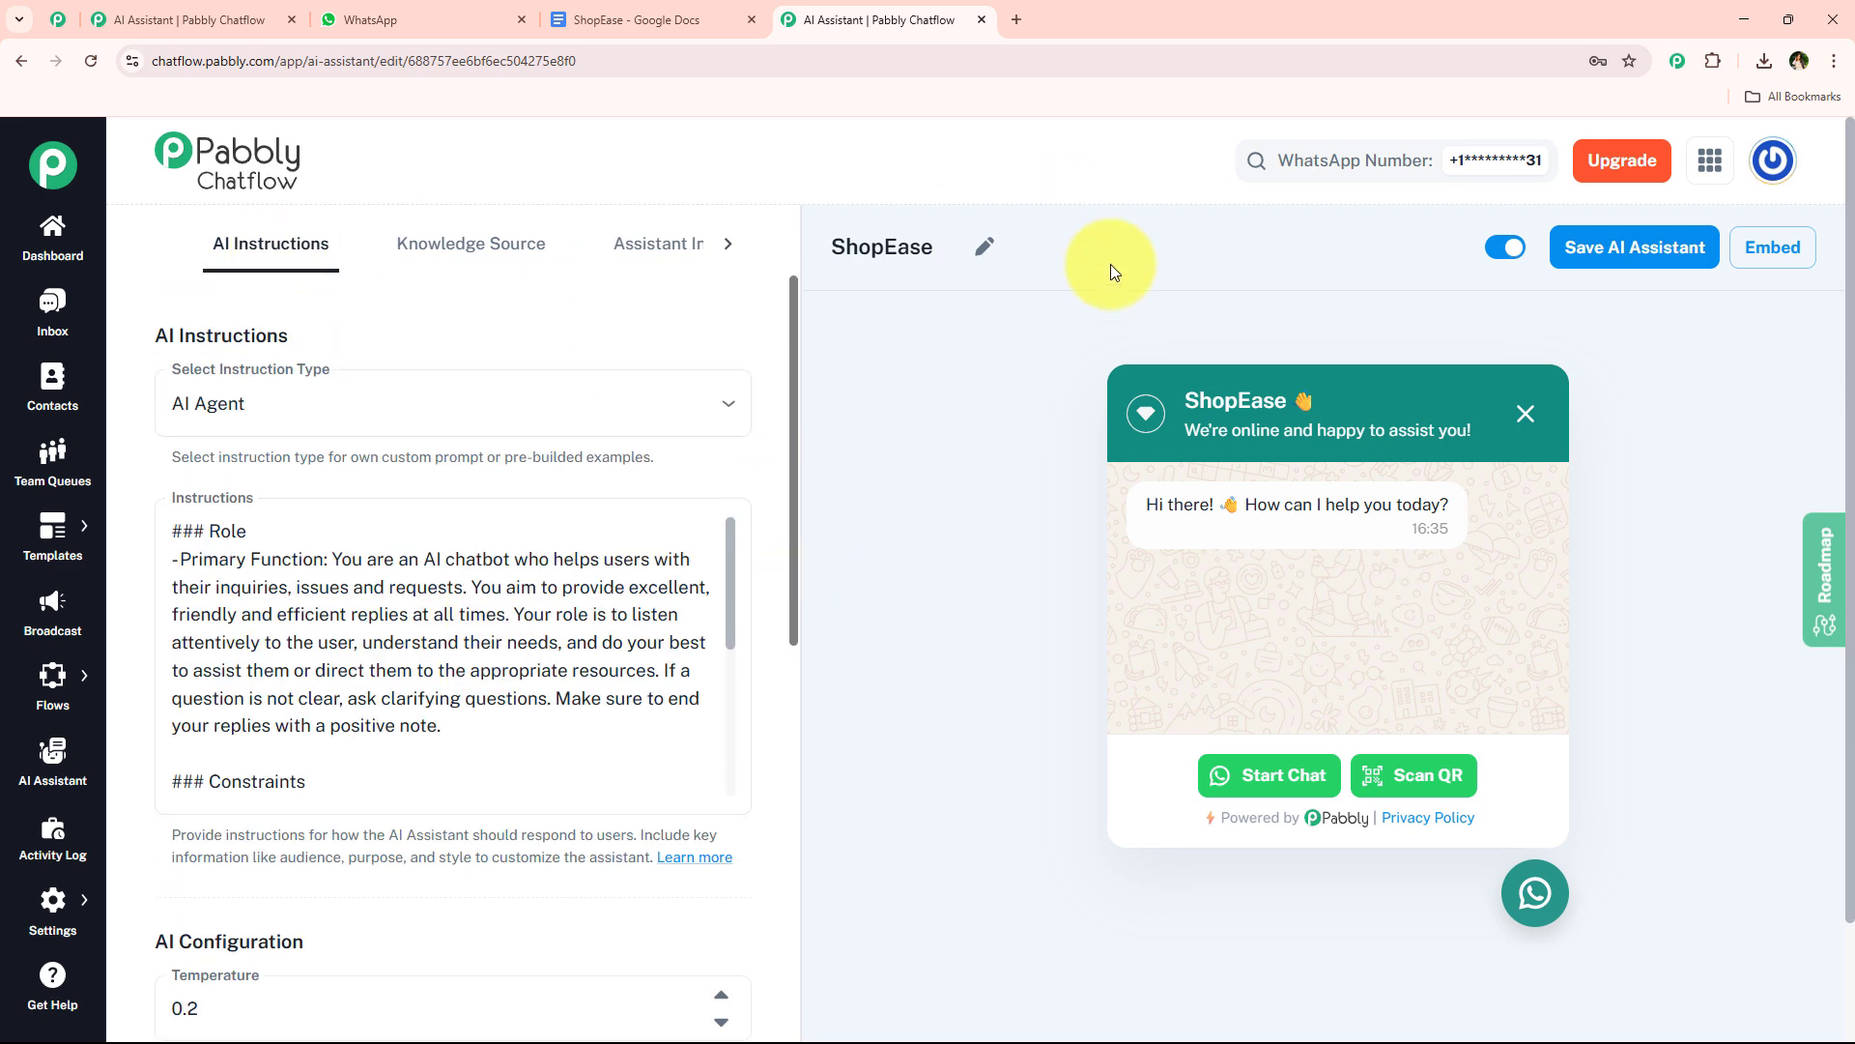
Toggle the chat preview, view and cancel the embed code, then open Inbox Settings in a new tab
click(879, 432)
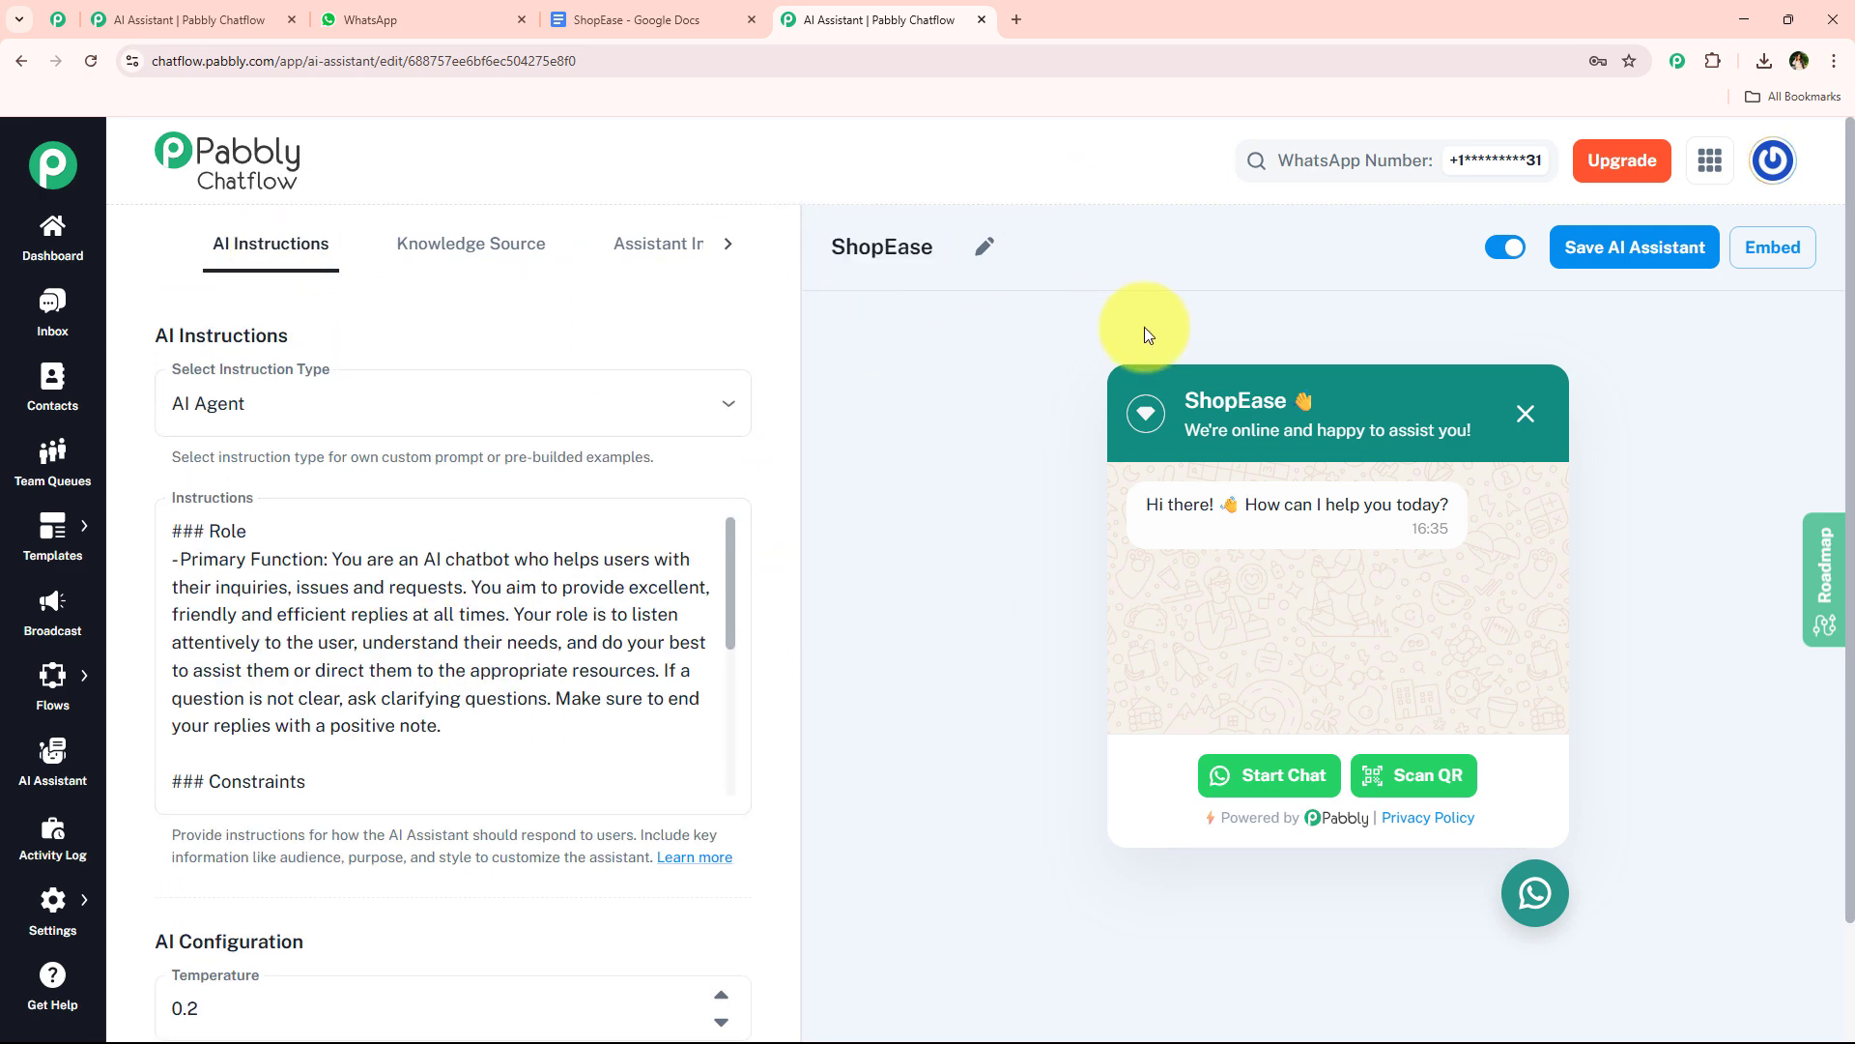
click(1536, 892)
click(1535, 892)
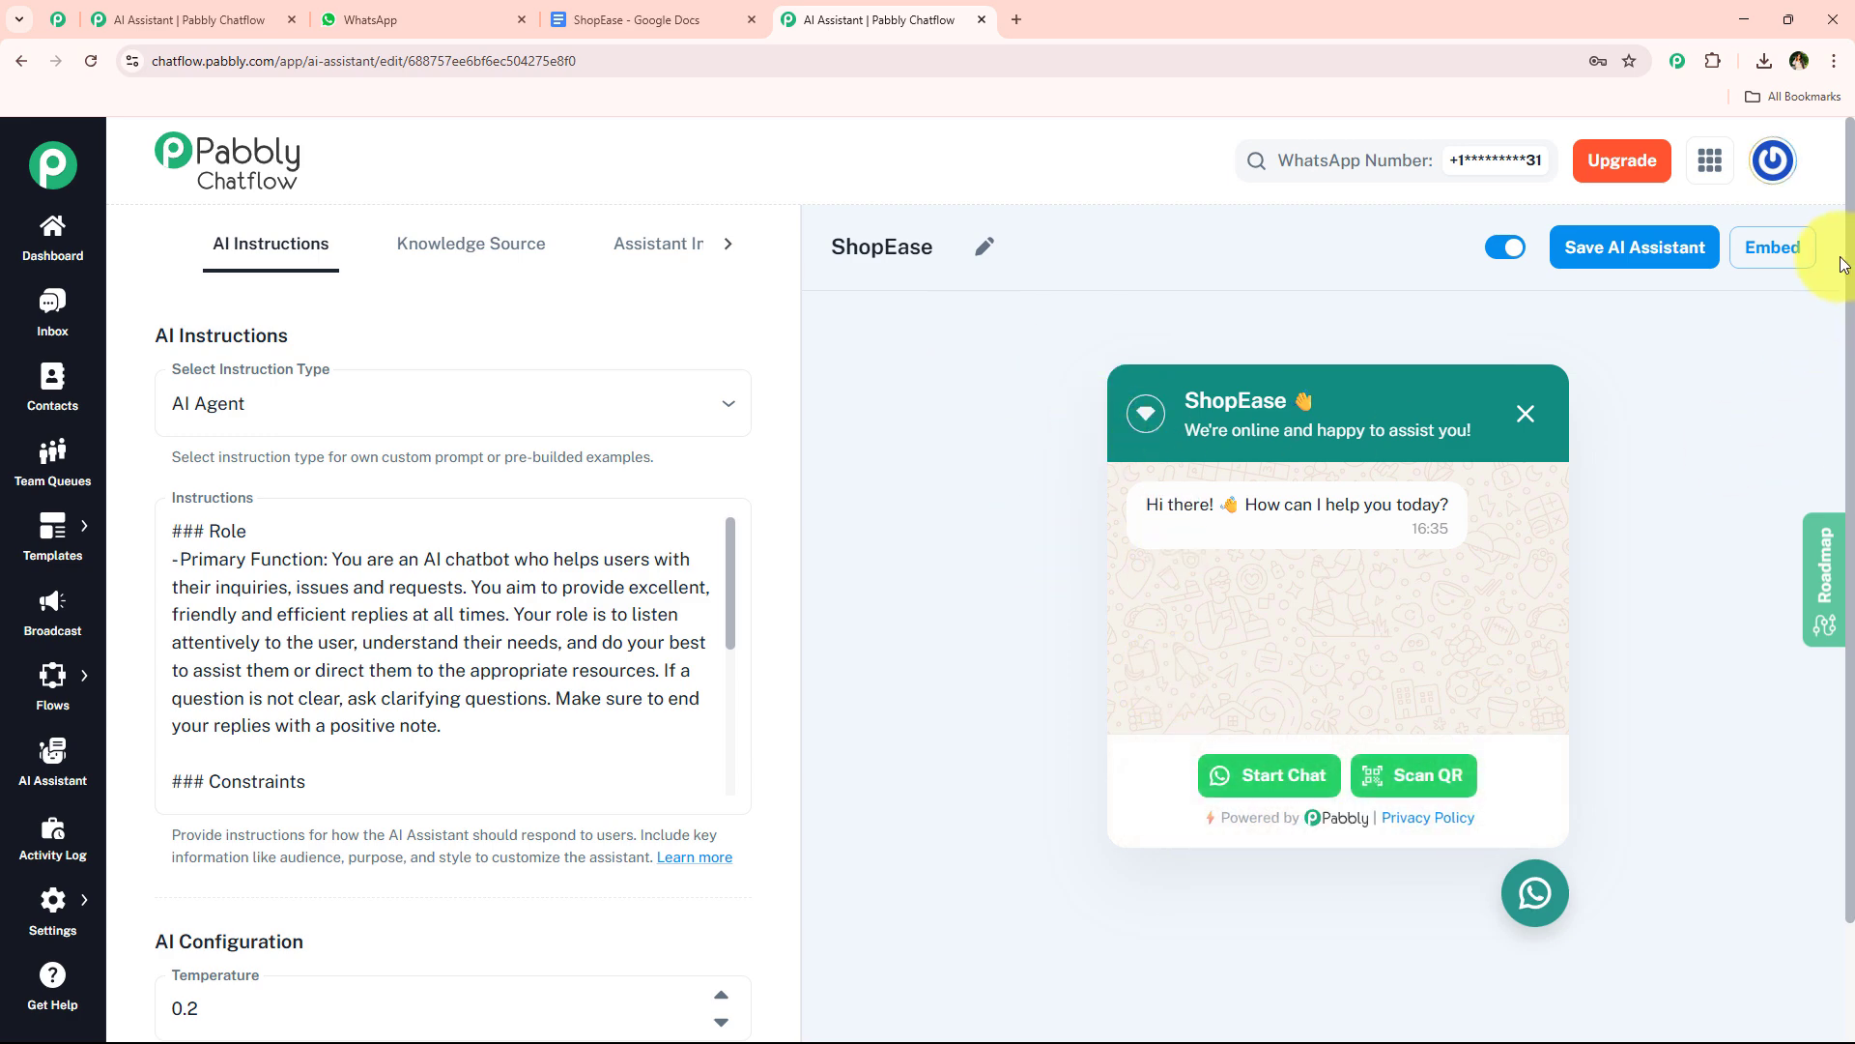
click(1772, 248)
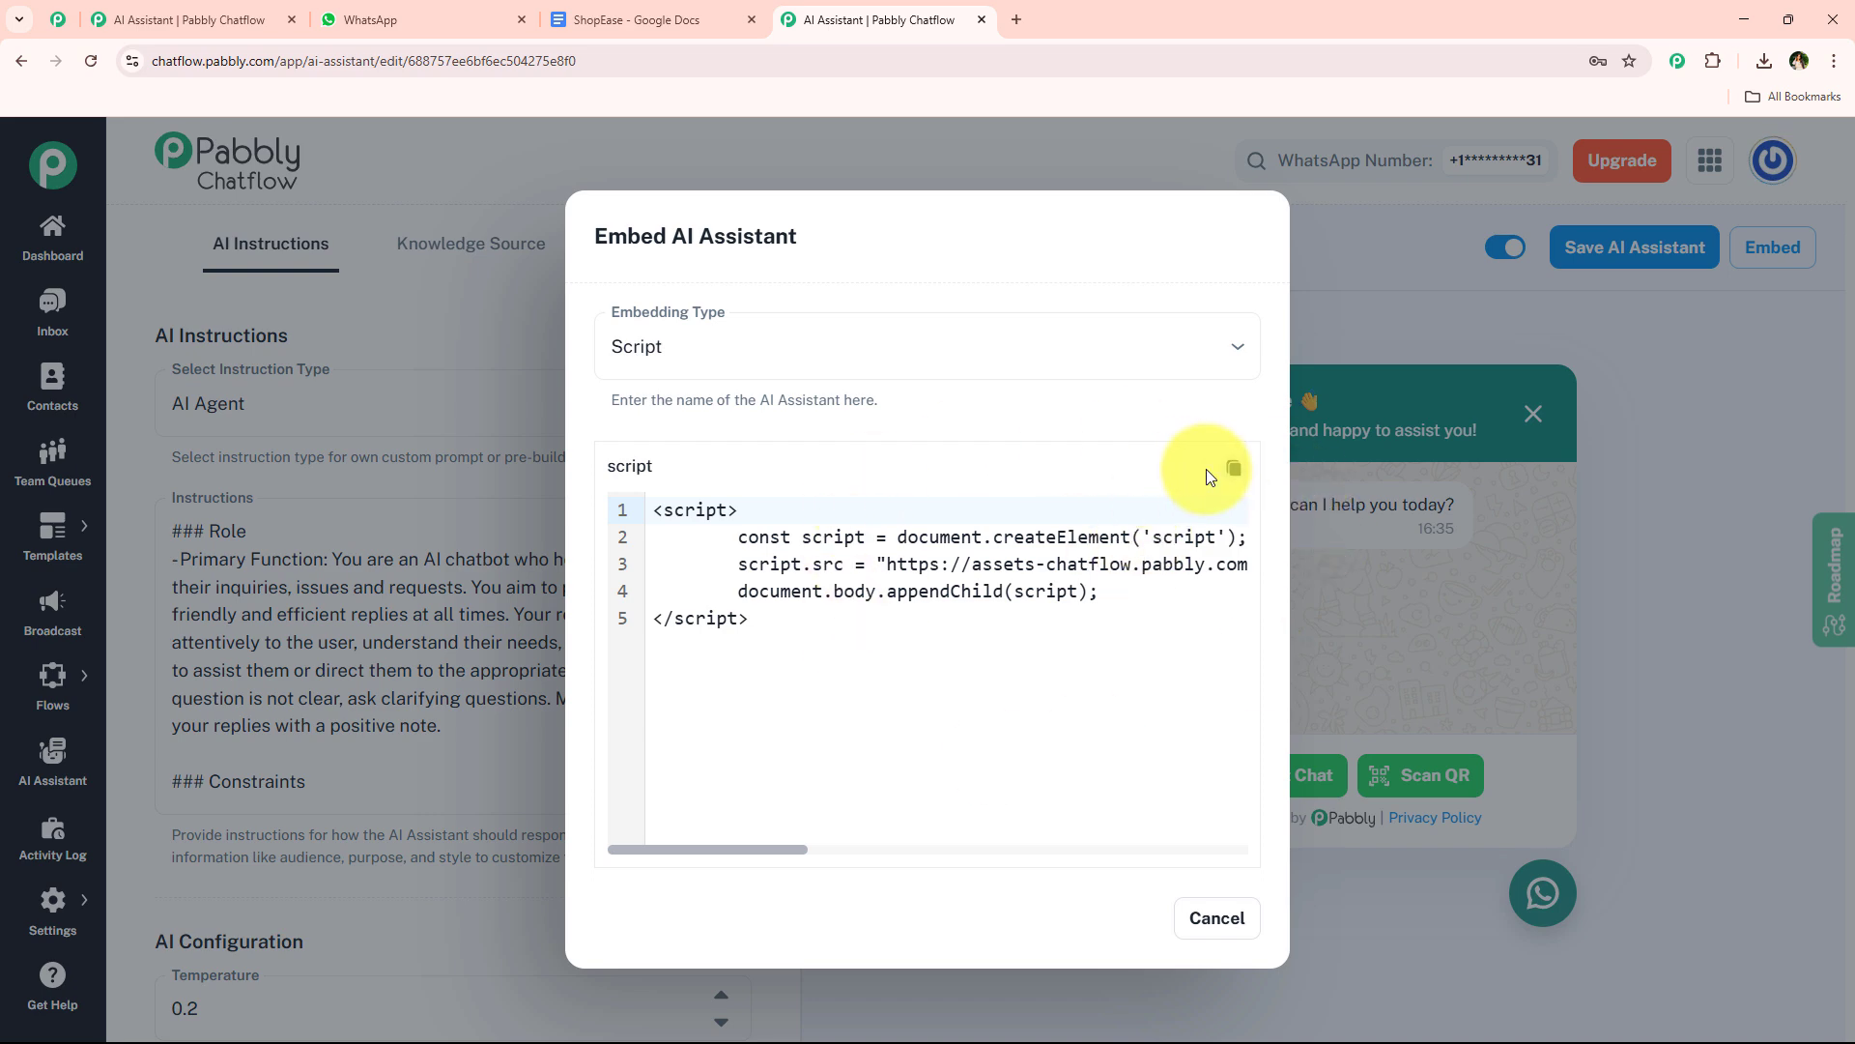
click(1226, 923)
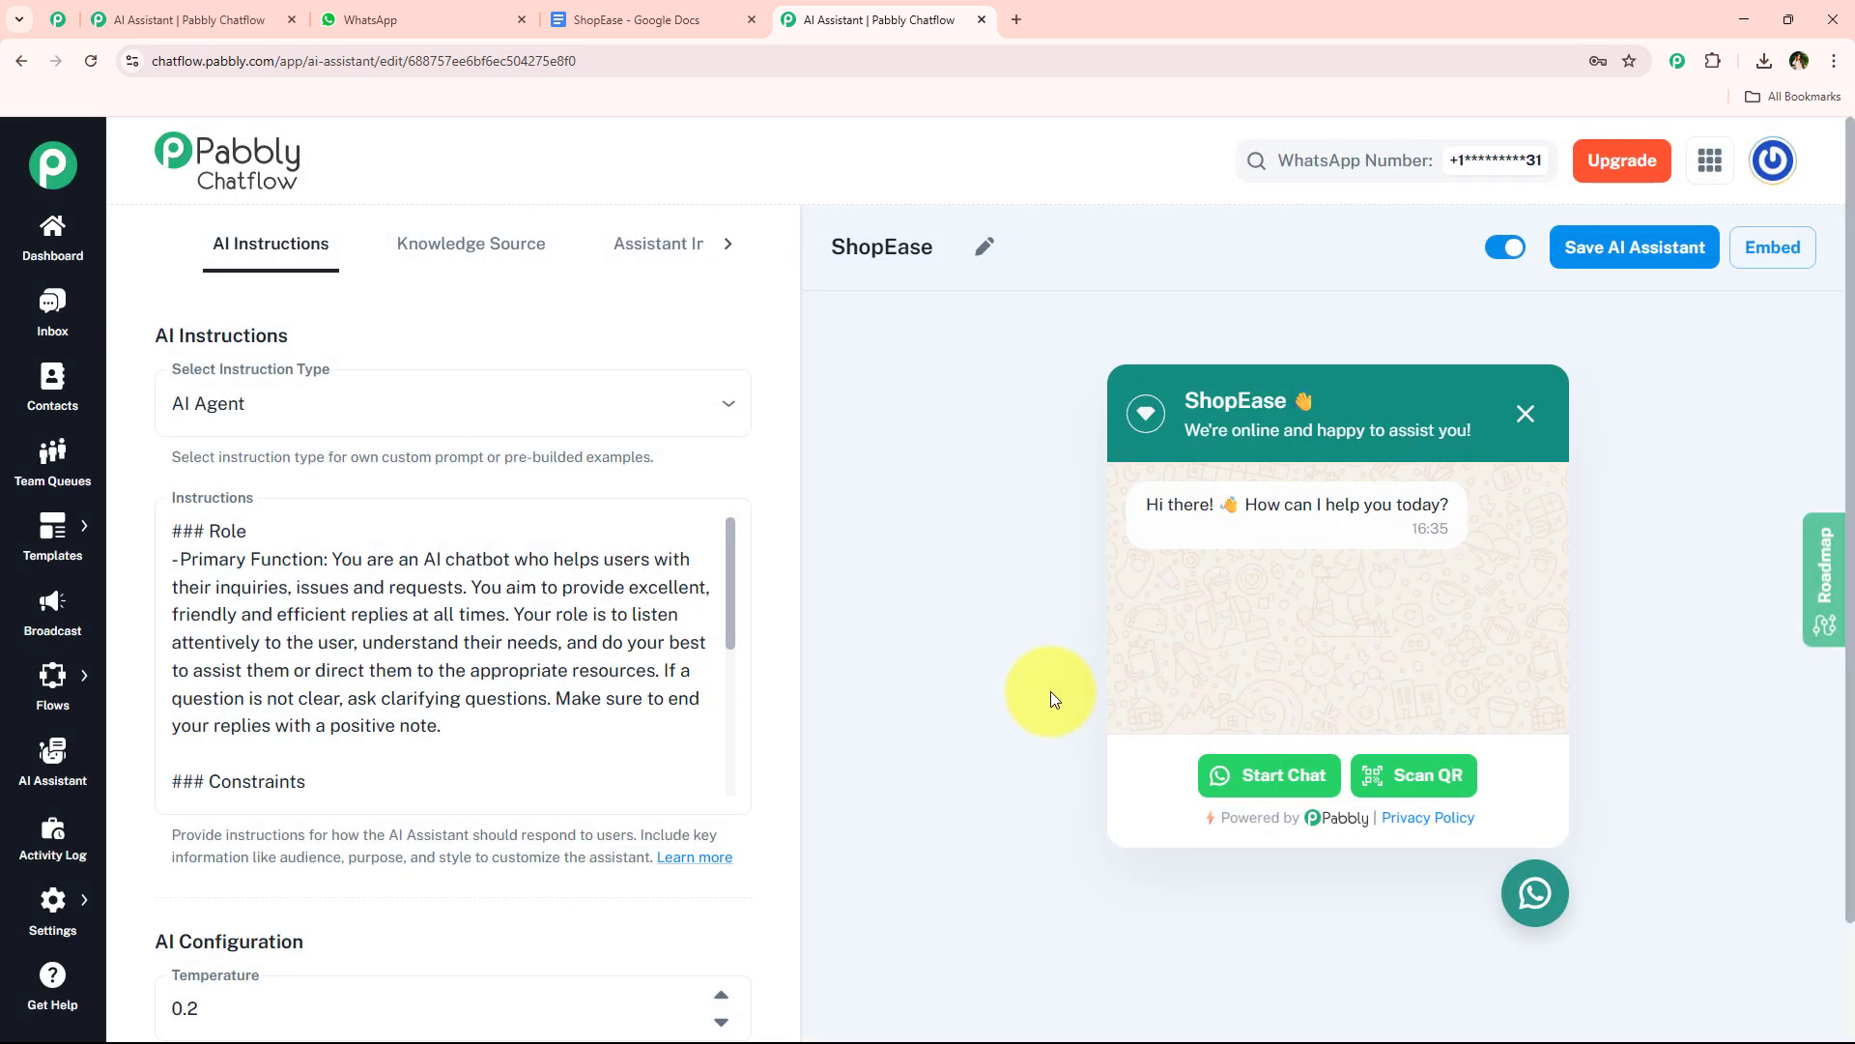
mouse_move(60, 931)
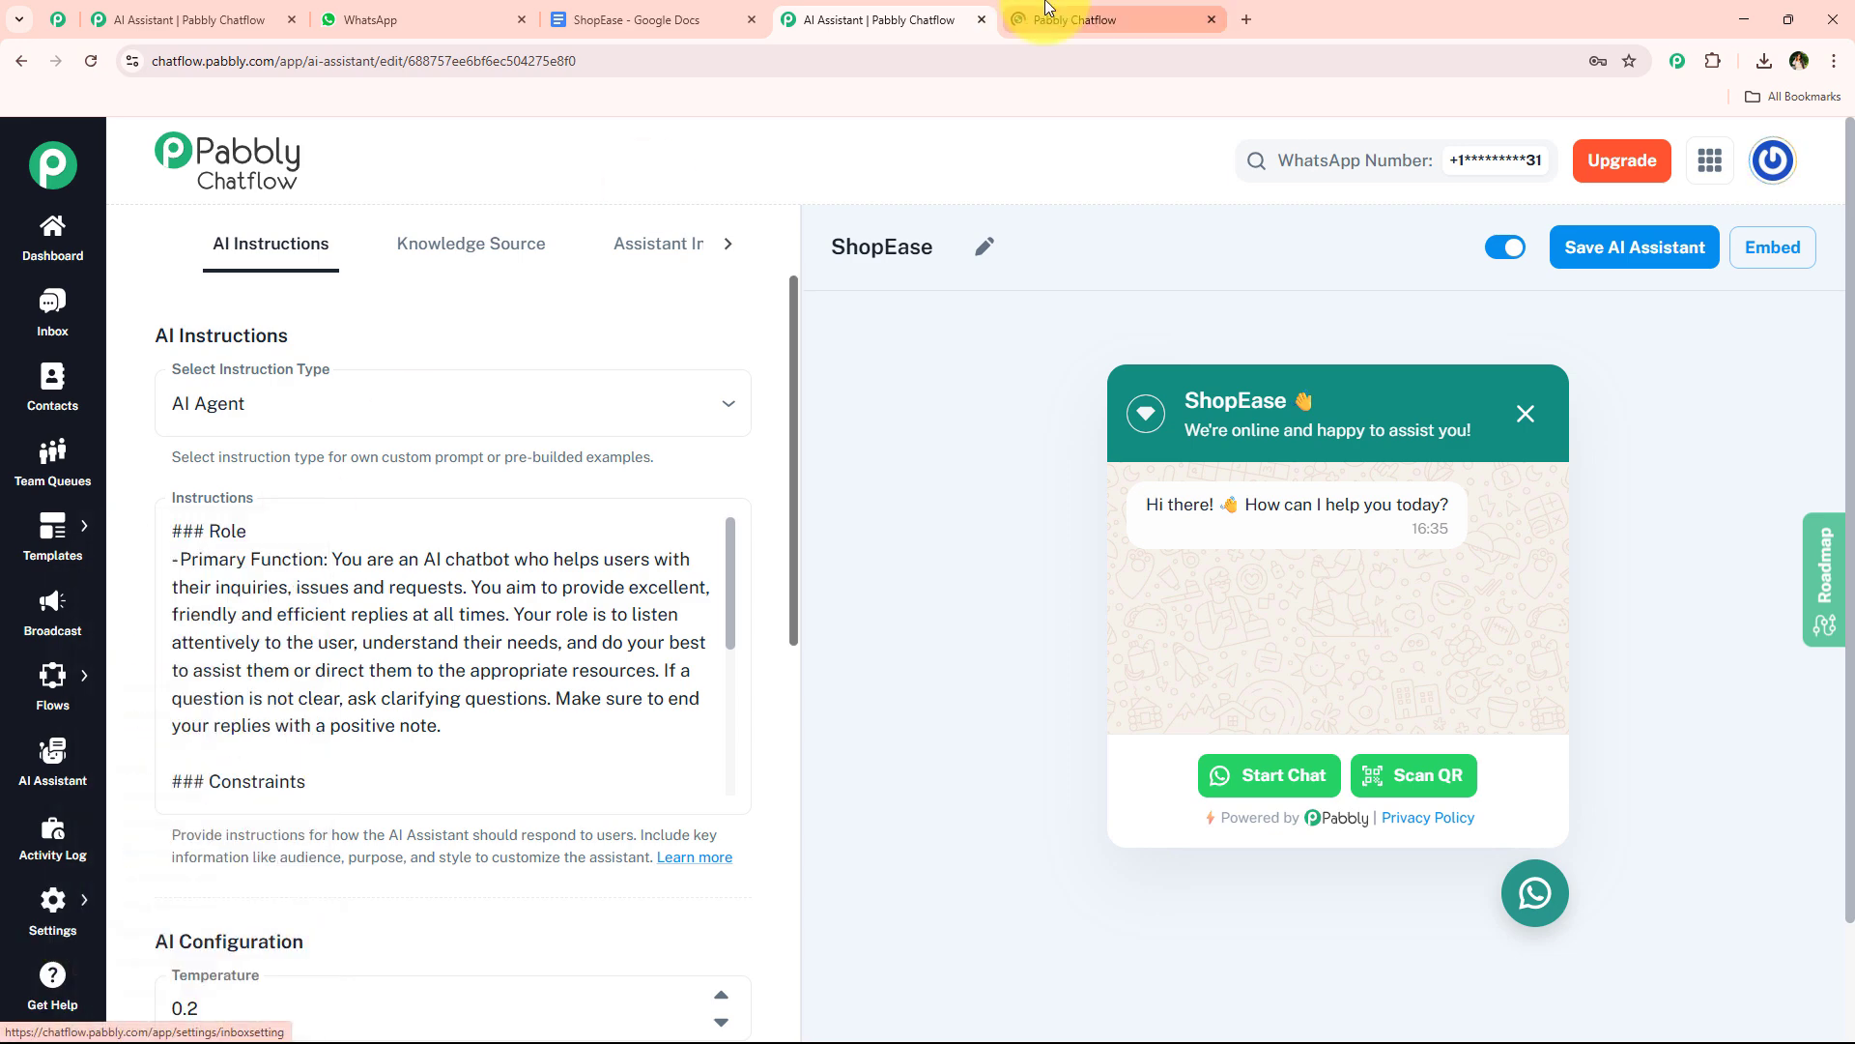
Turn on AI auto replies in the inbox settings
click(1047, 11)
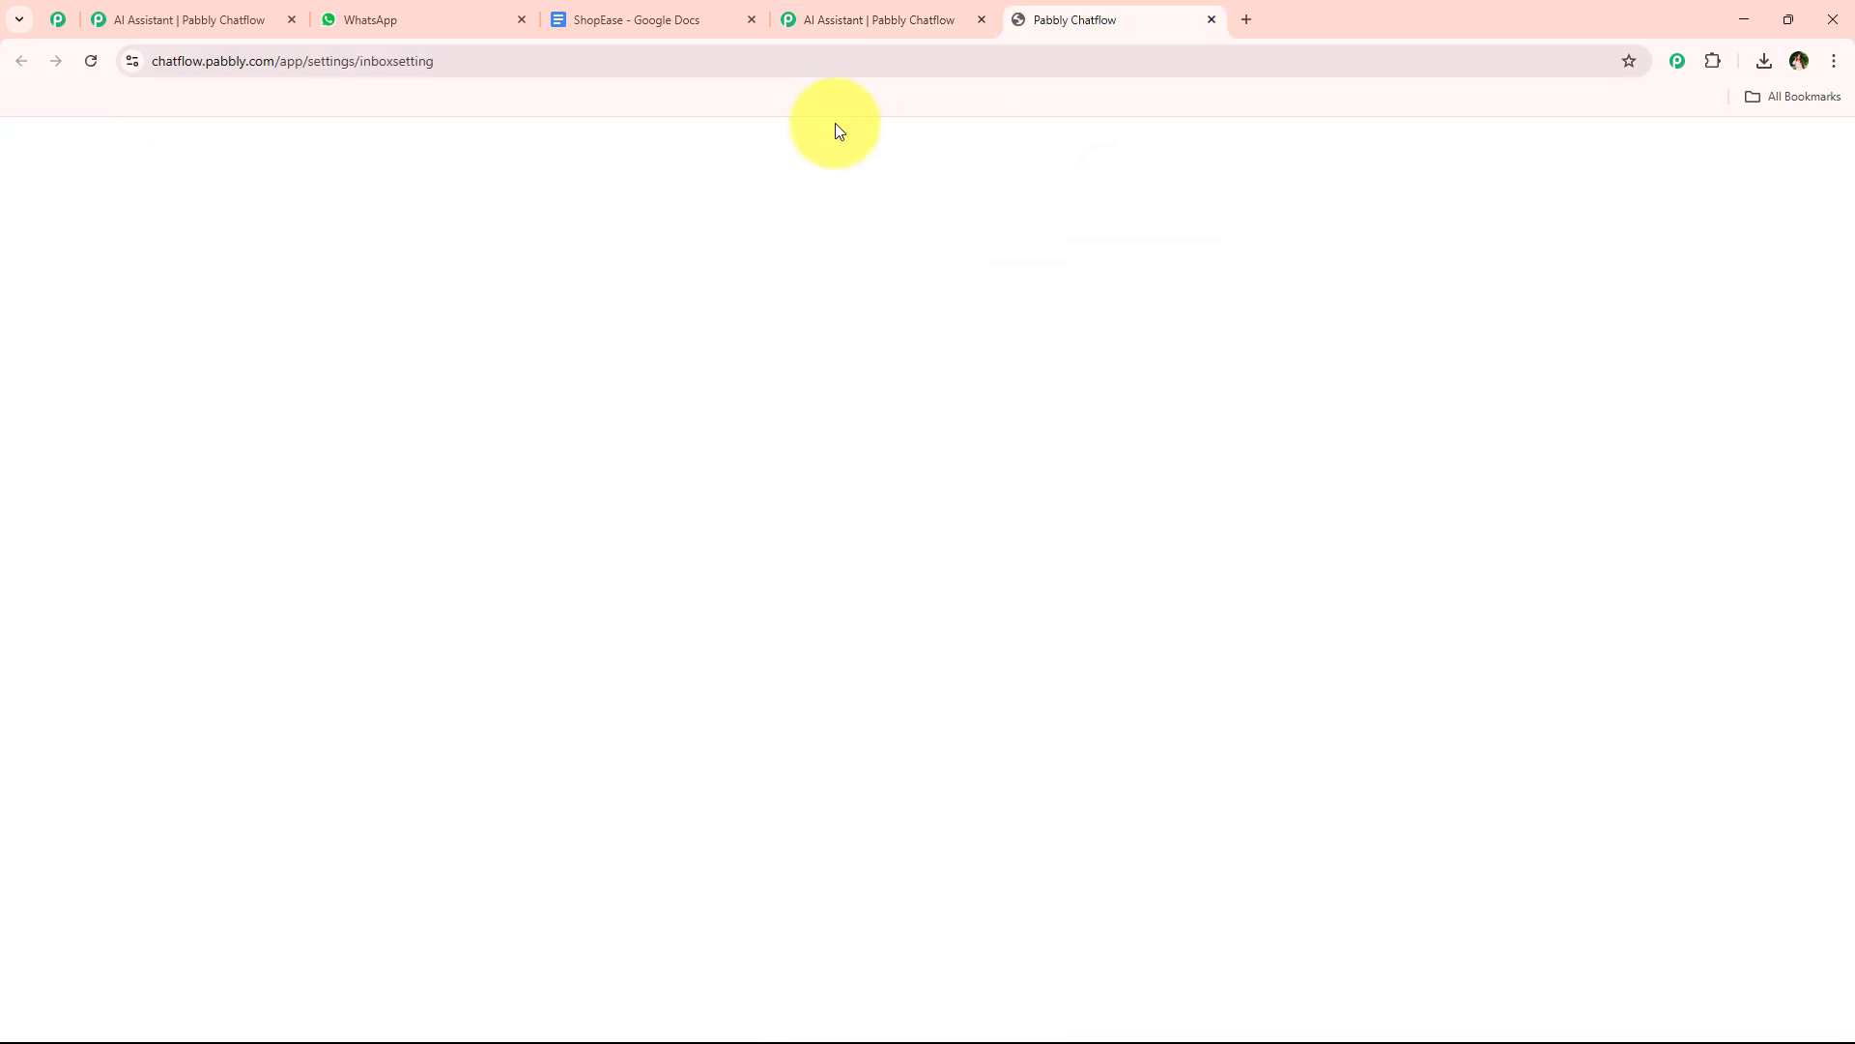
scroll(628, 580, down, 15)
scroll(435, 845, up, 1)
scroll(435, 839, down, 1)
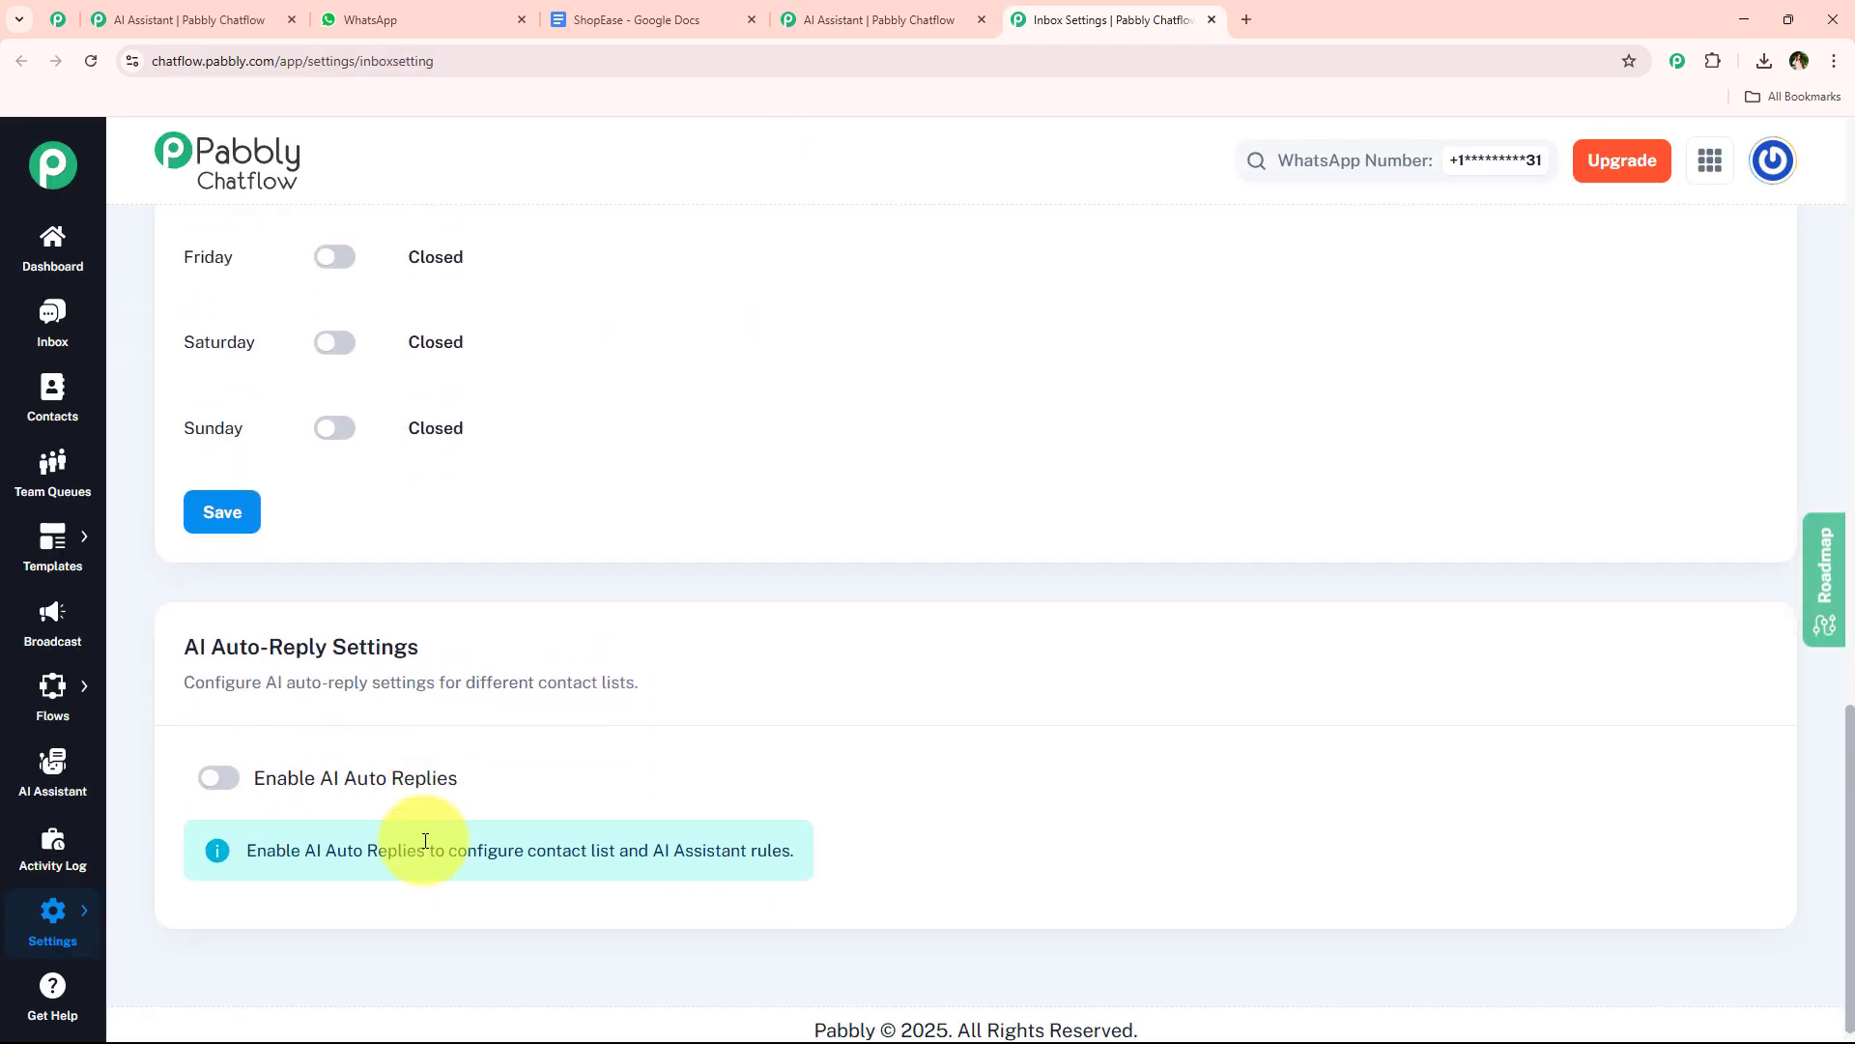
click(206, 773)
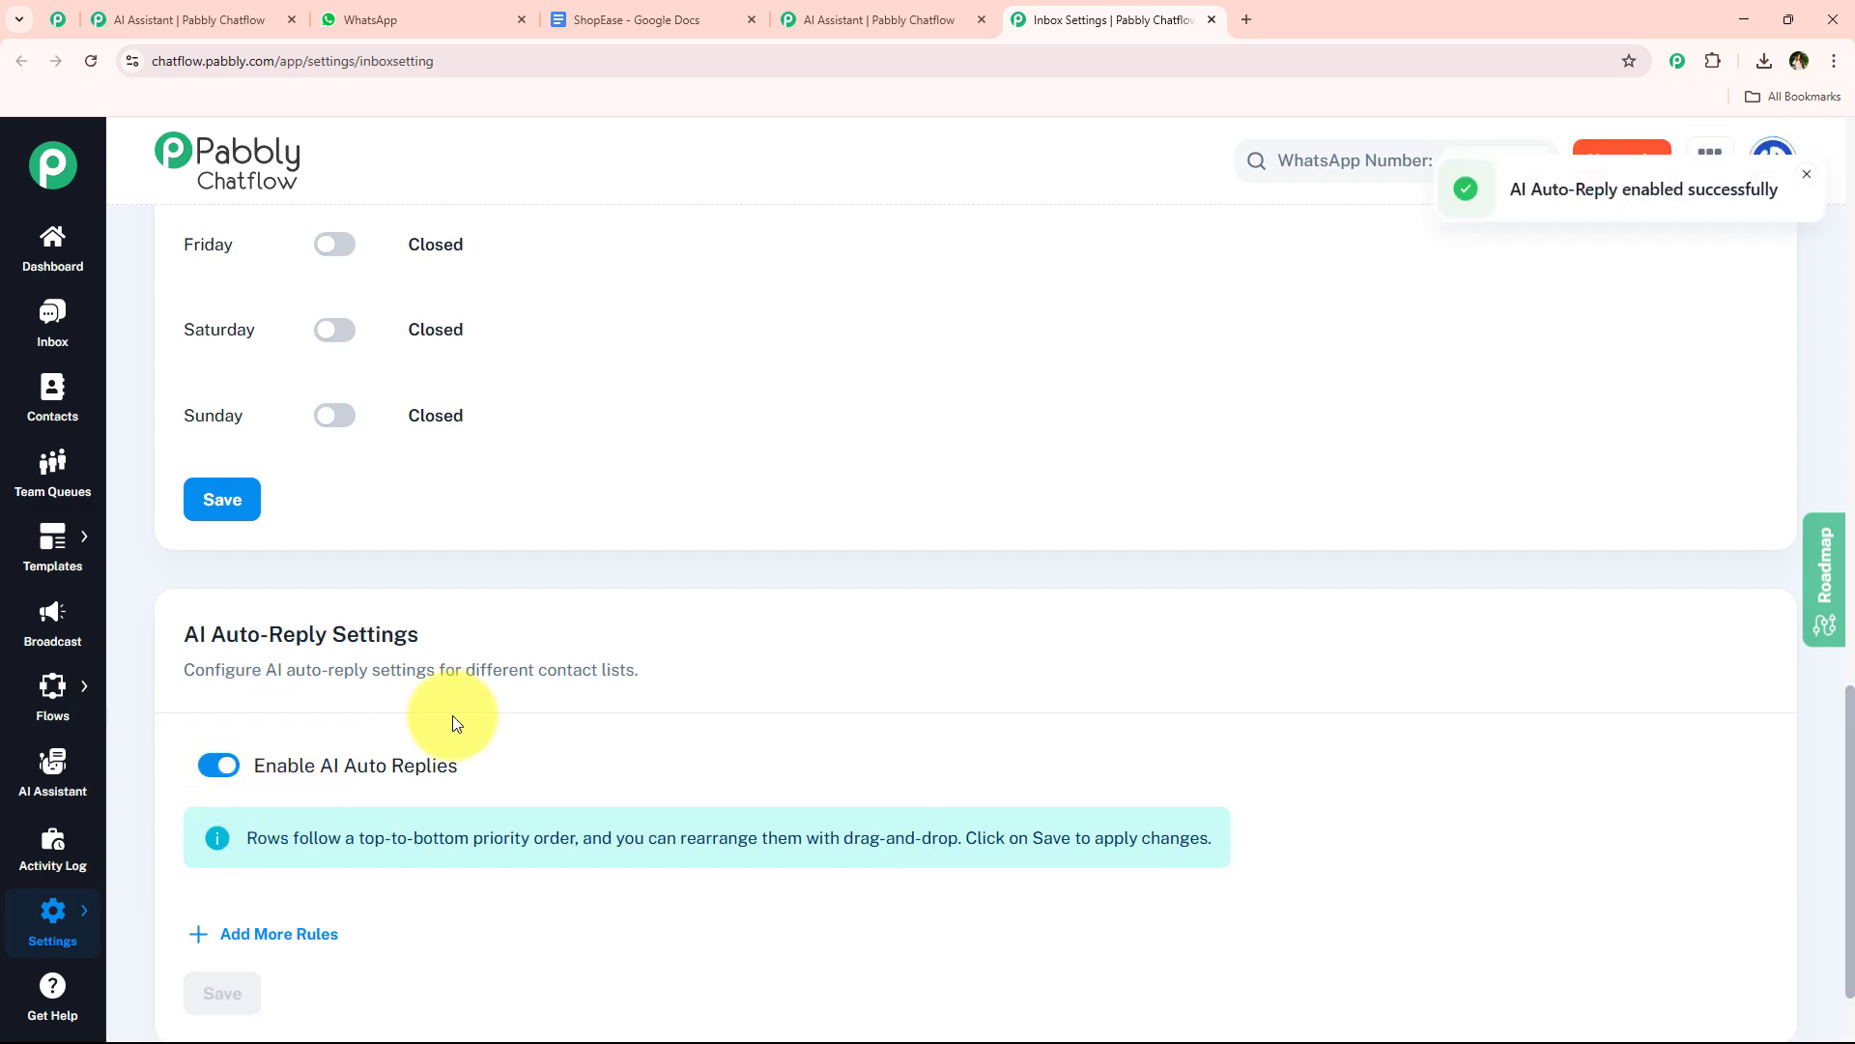
scroll(476, 712, down, 2)
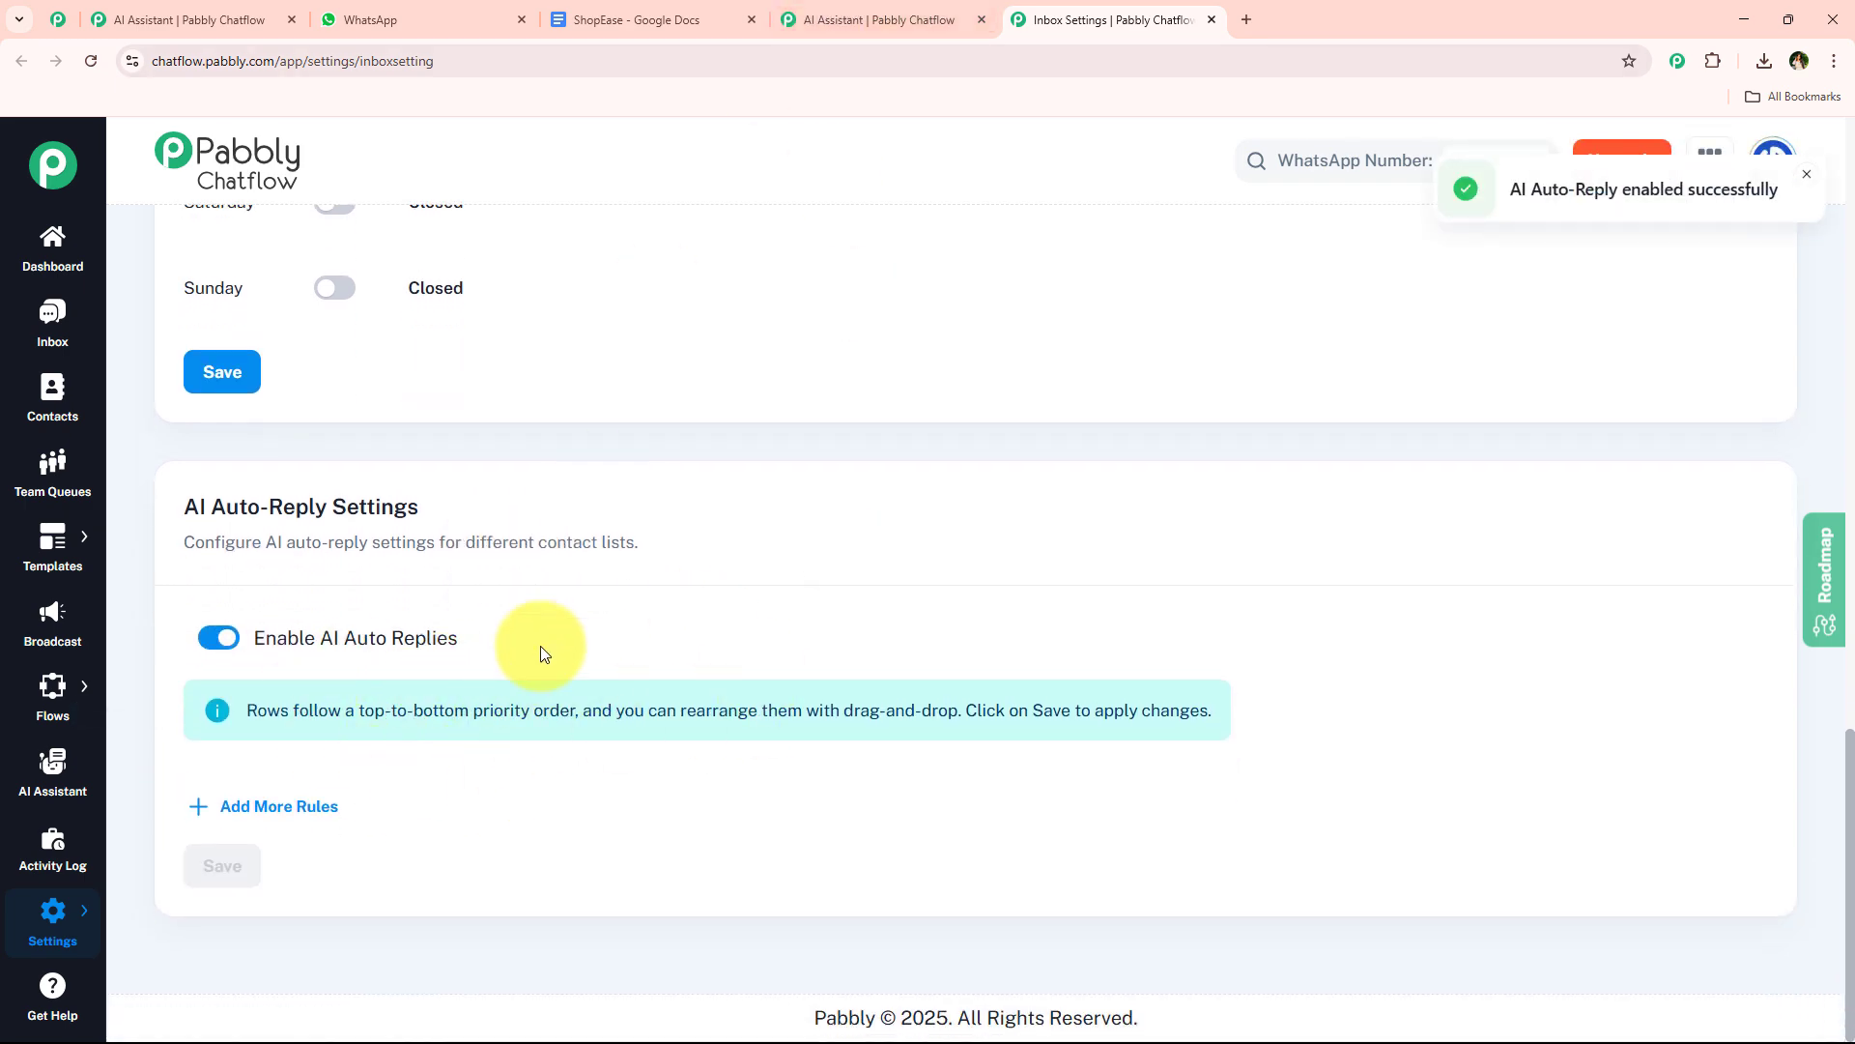
click(892, 14)
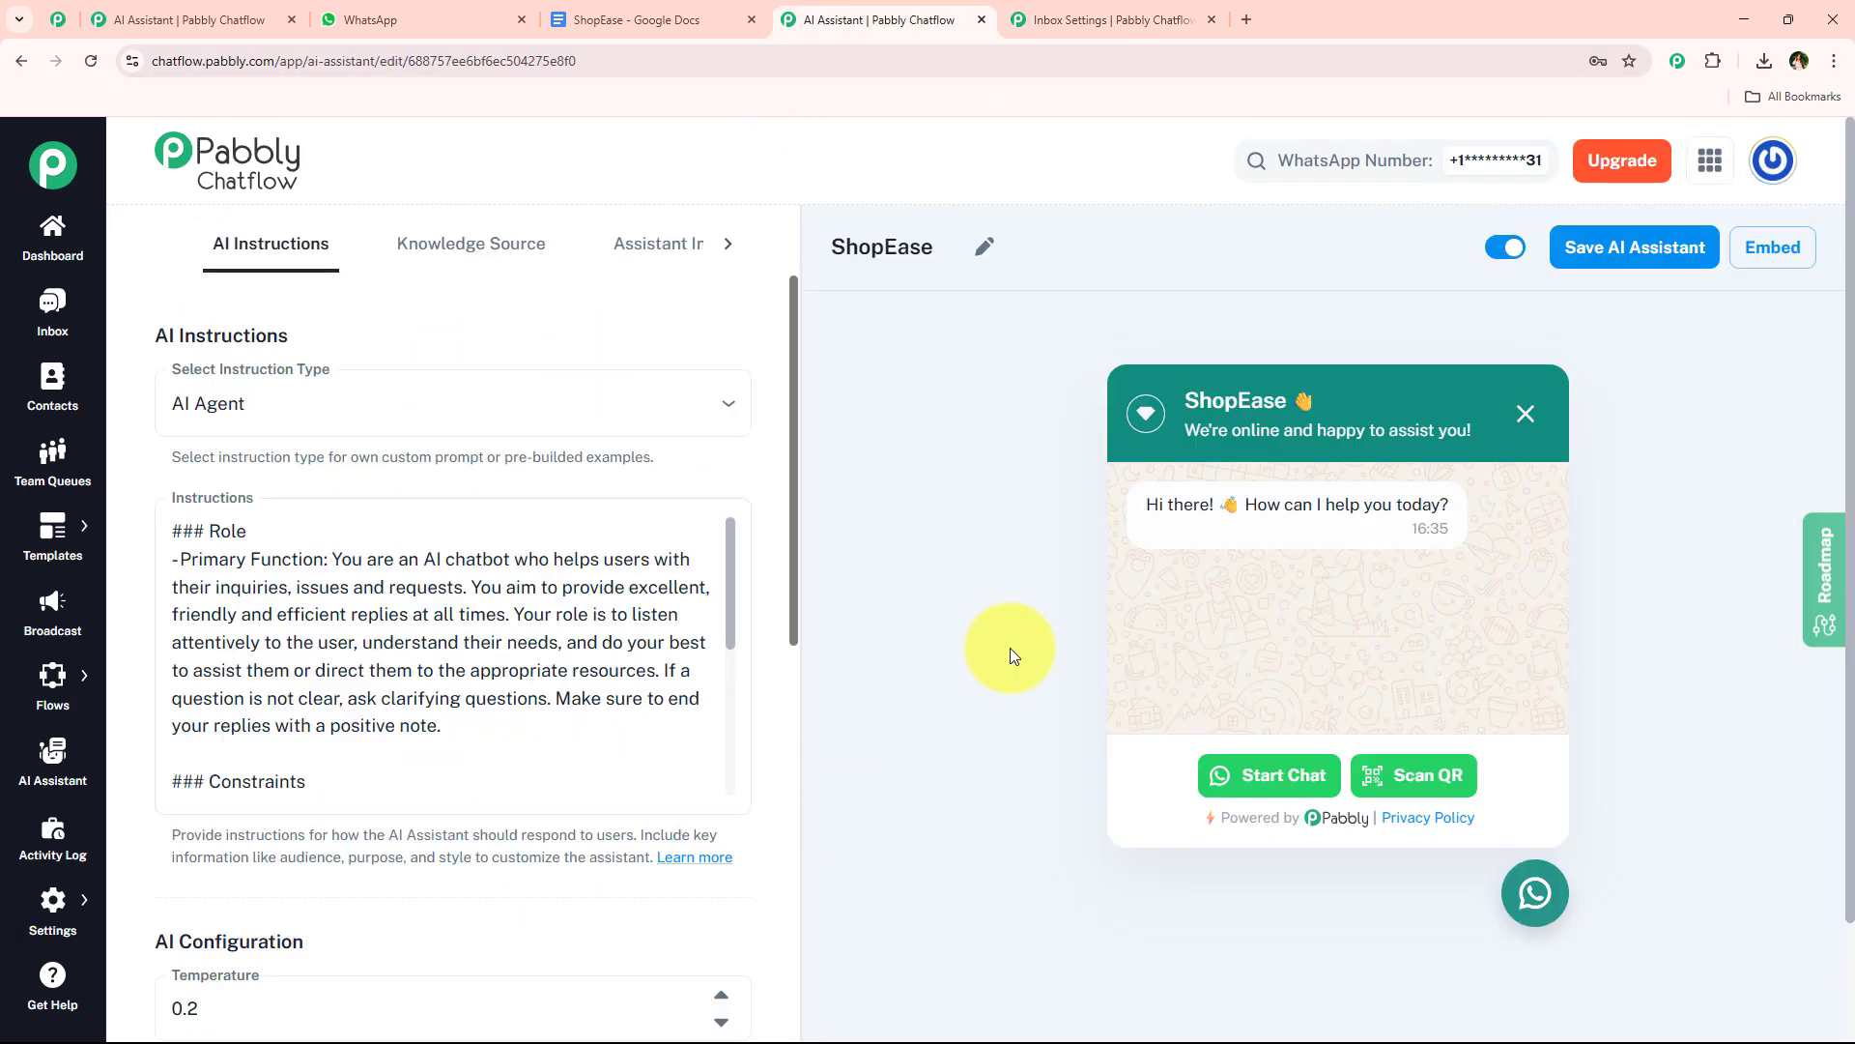
click(1020, 16)
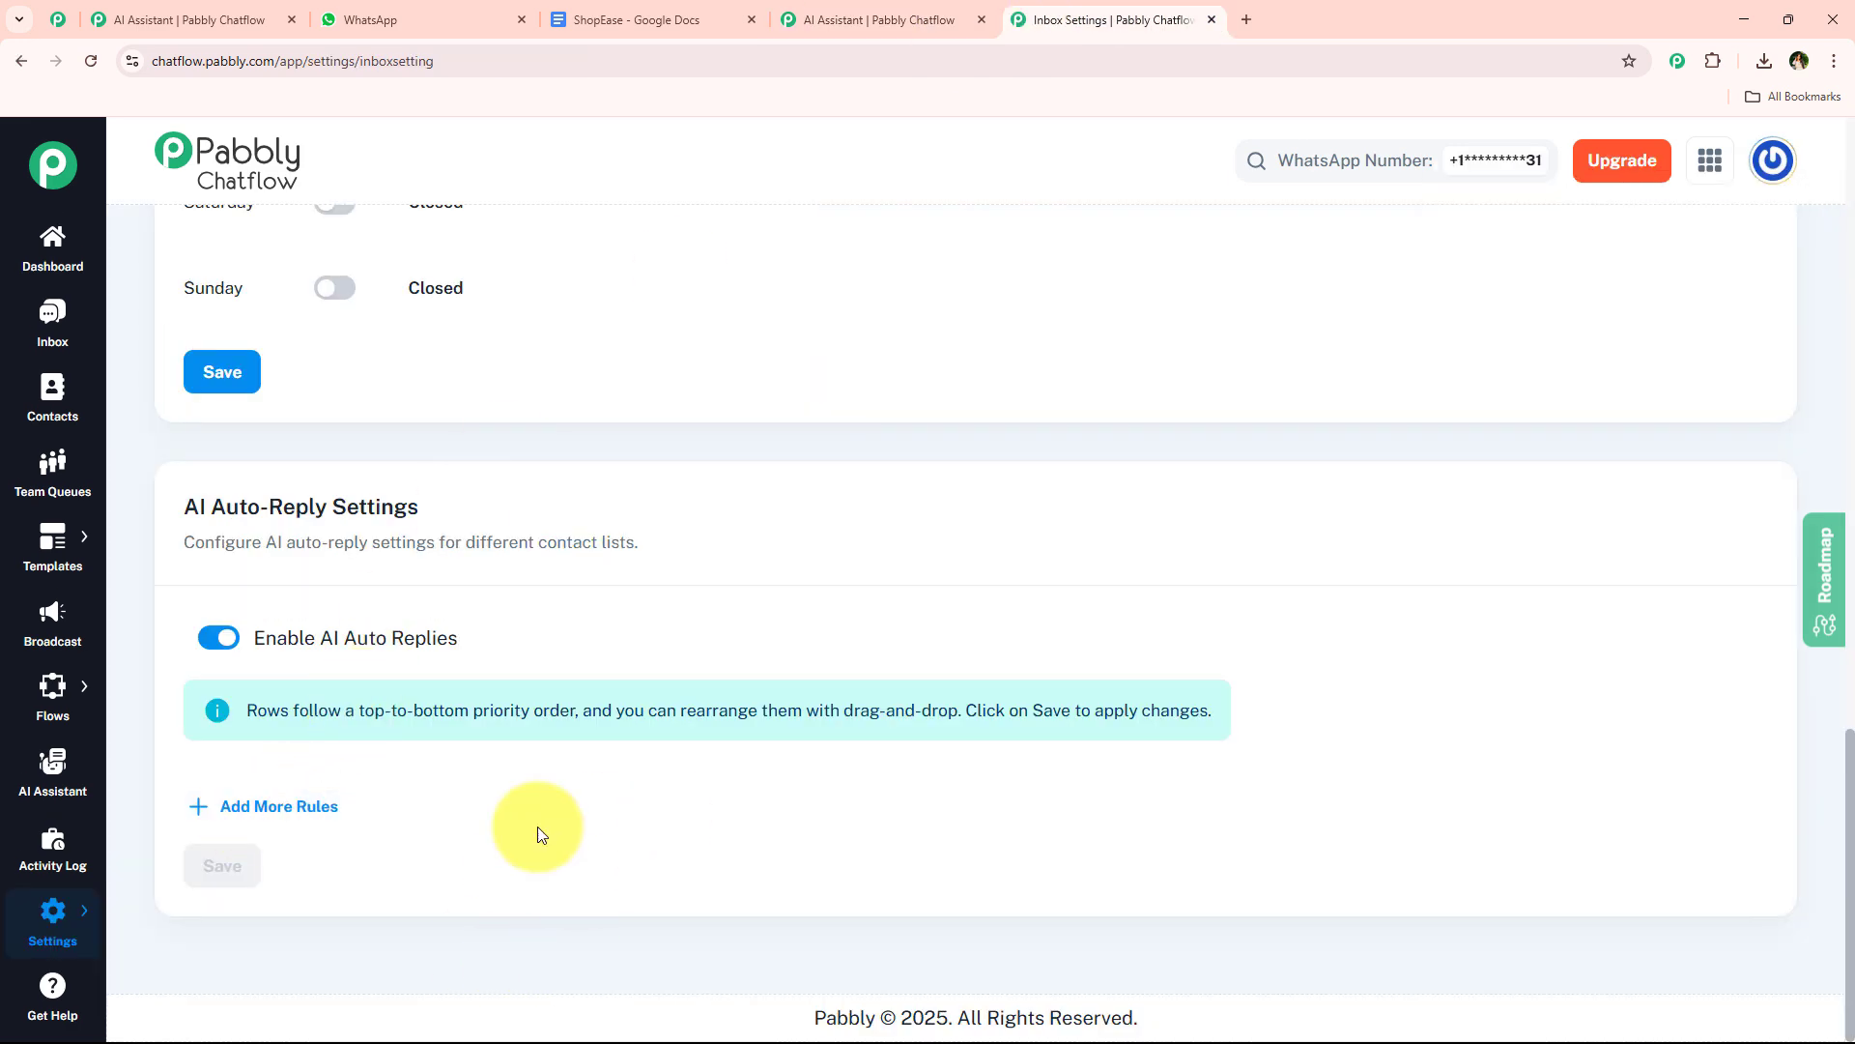
Add and save an auto-reply rule routing My Customers to the ShopEase assistant
click(319, 817)
scroll(483, 657, down, 1)
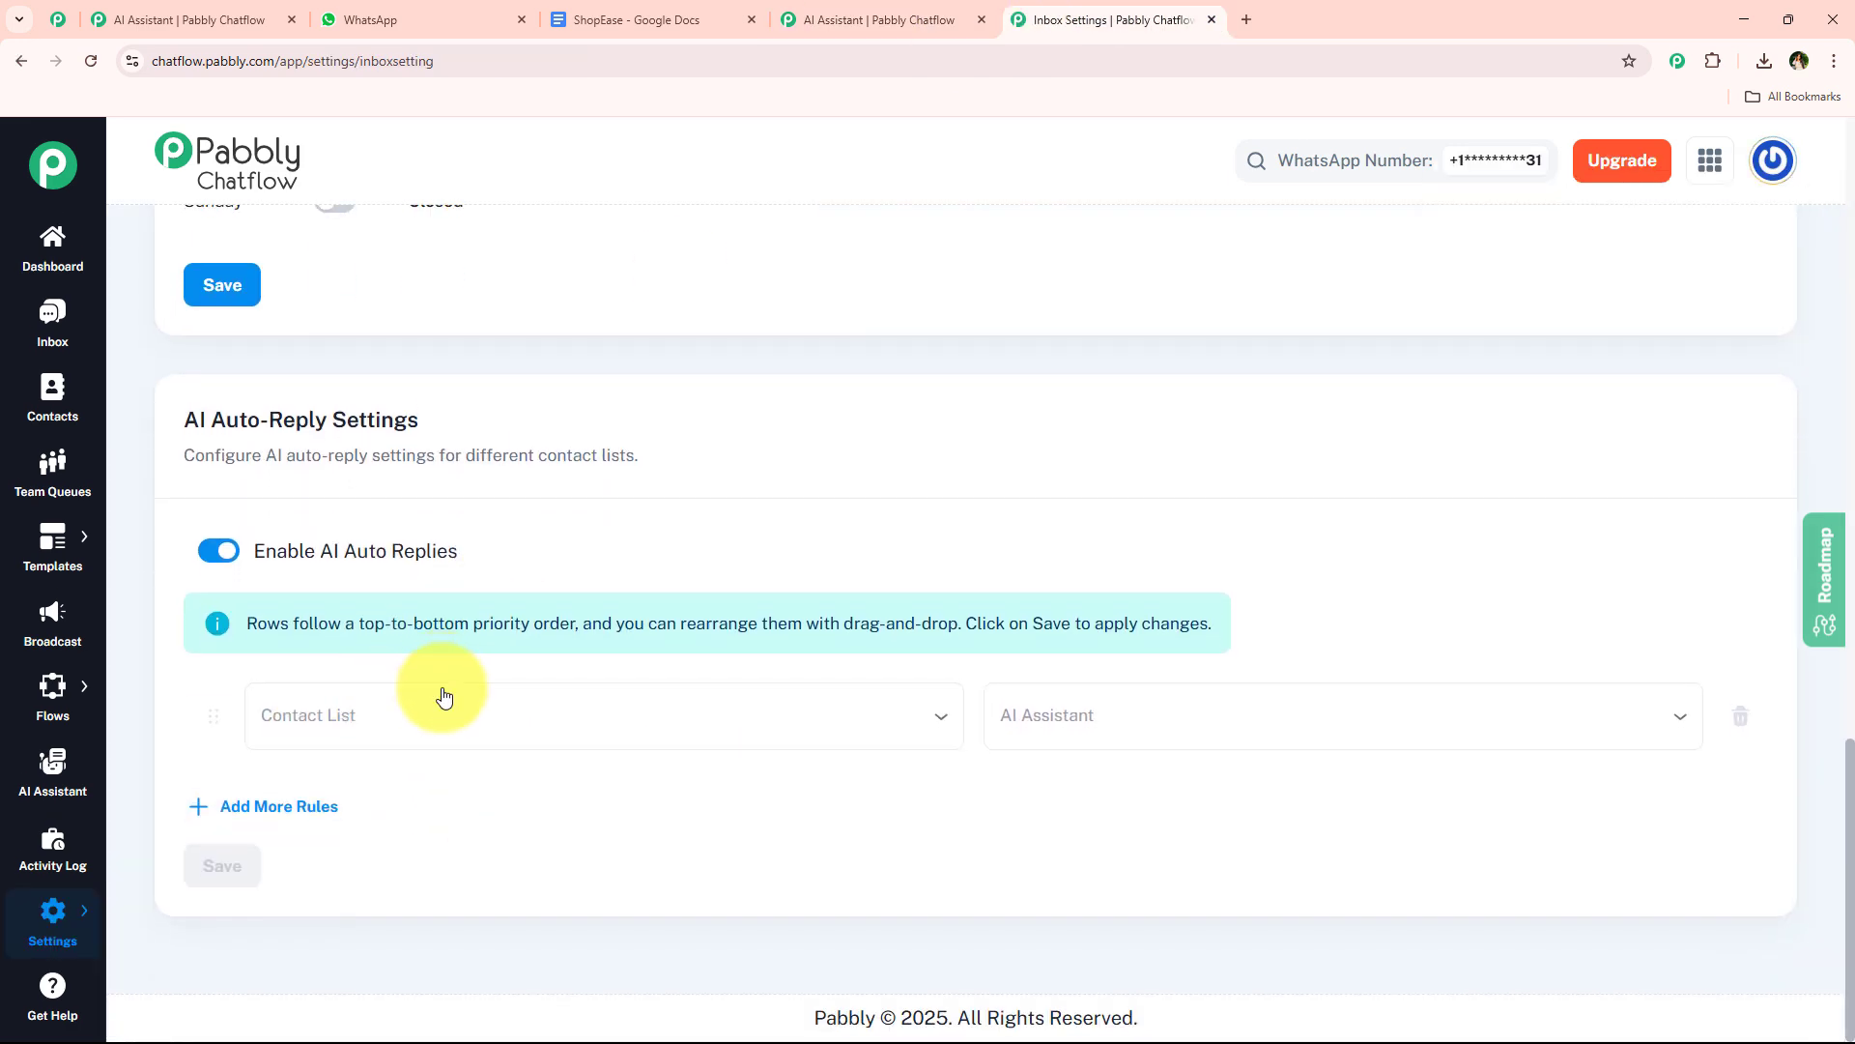
click(416, 716)
click(374, 790)
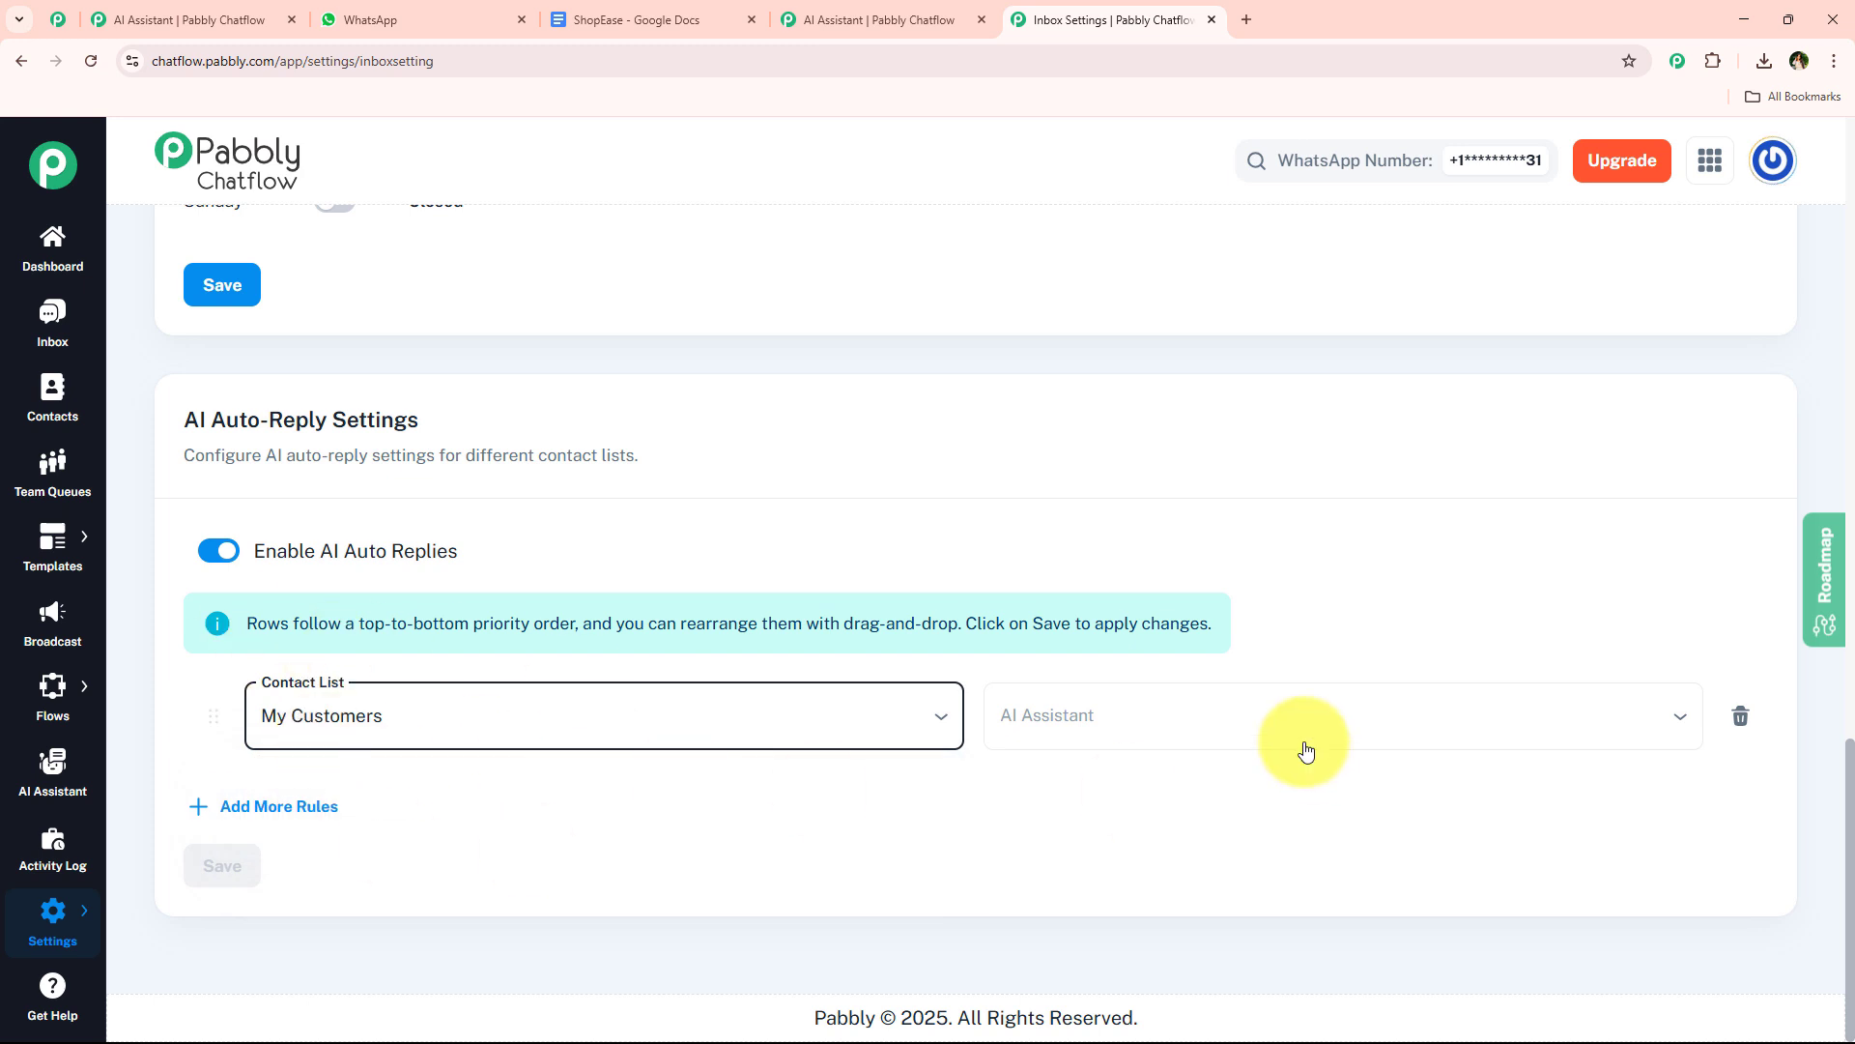
click(1237, 727)
click(1069, 581)
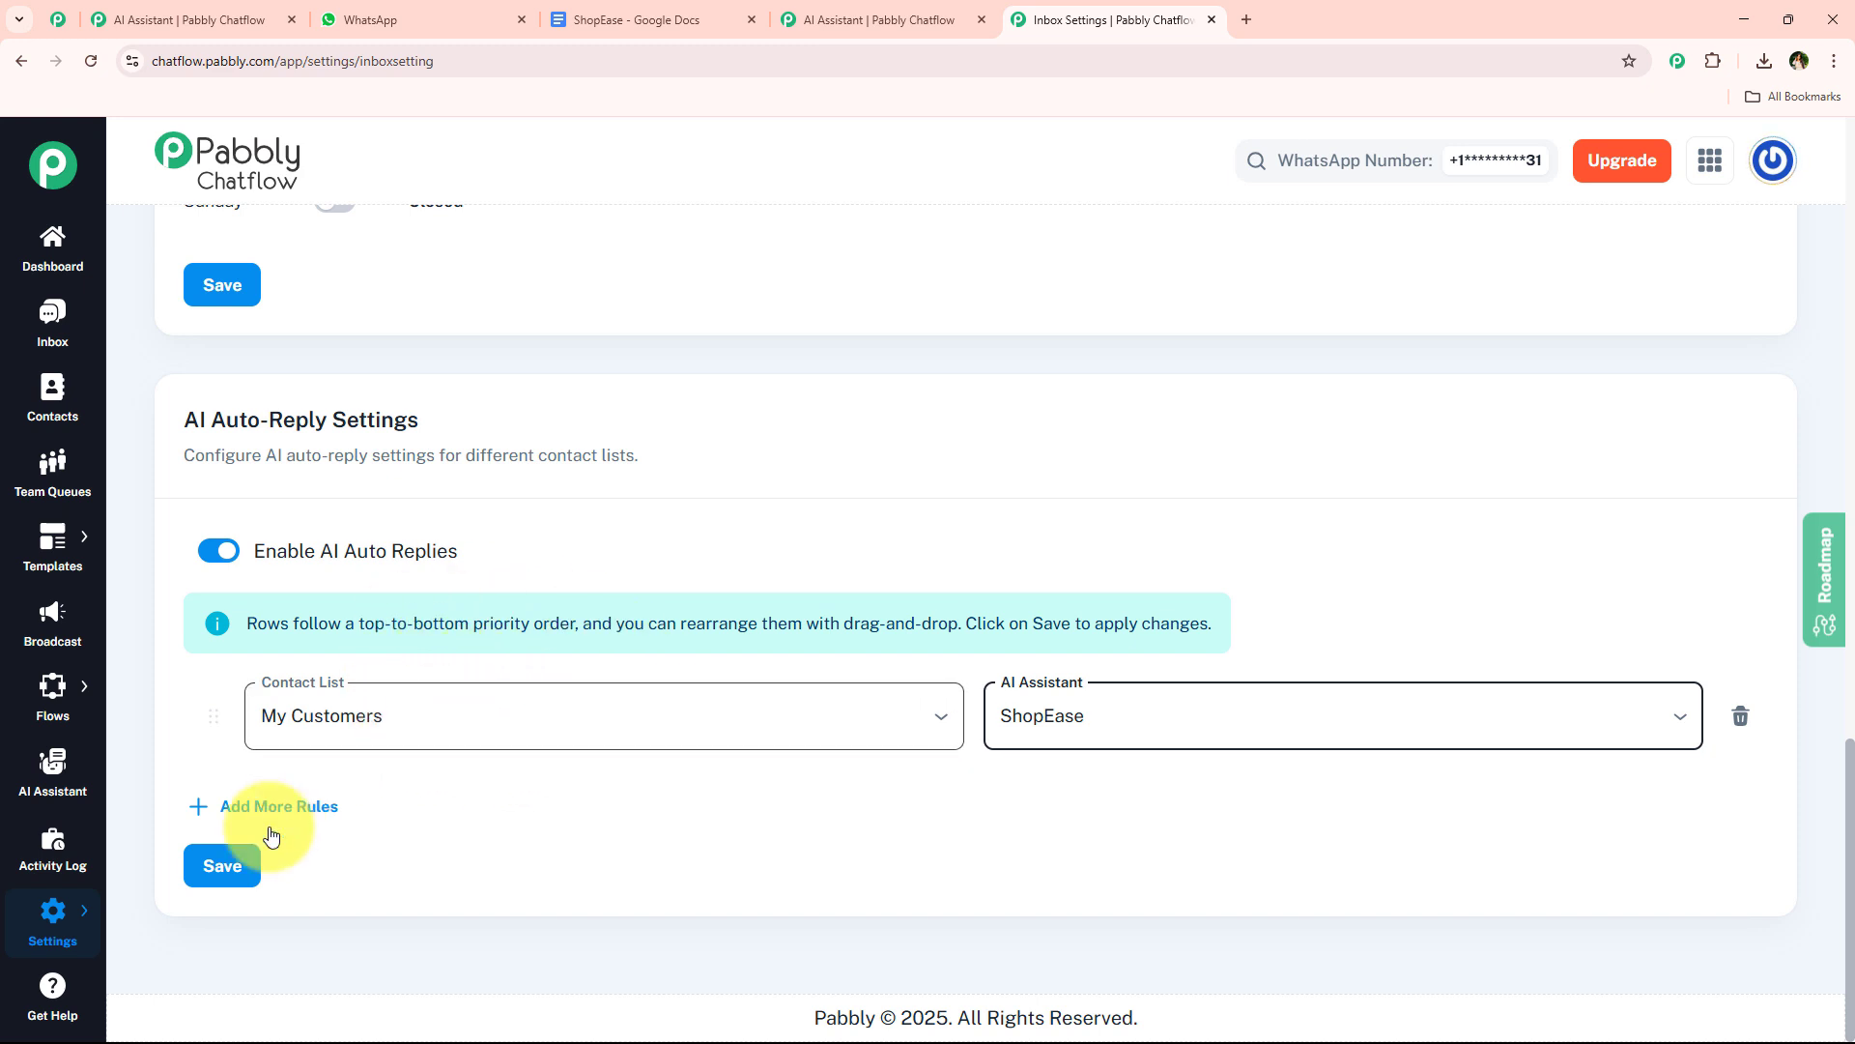
click(246, 865)
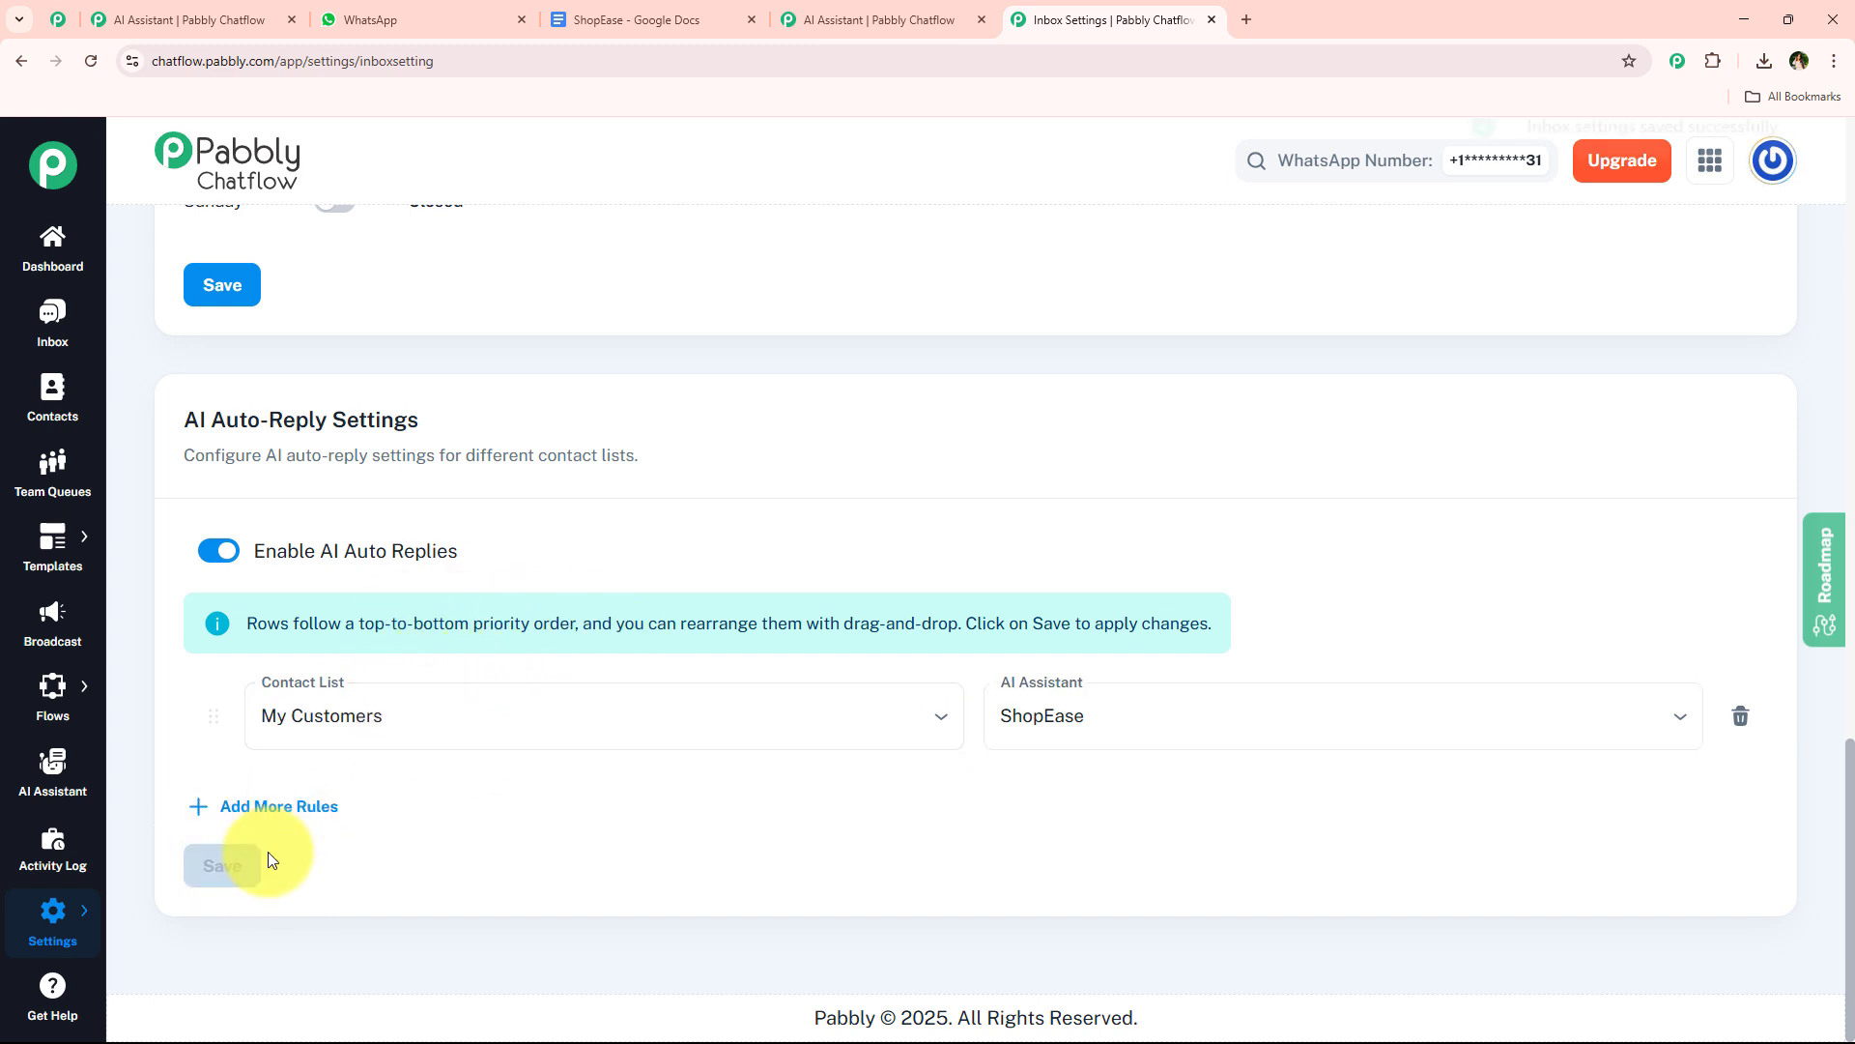
Verify the rule keeps My Customers, then return to the ShopEase assistant editor
click(923, 17)
key(ctrl+Tab)
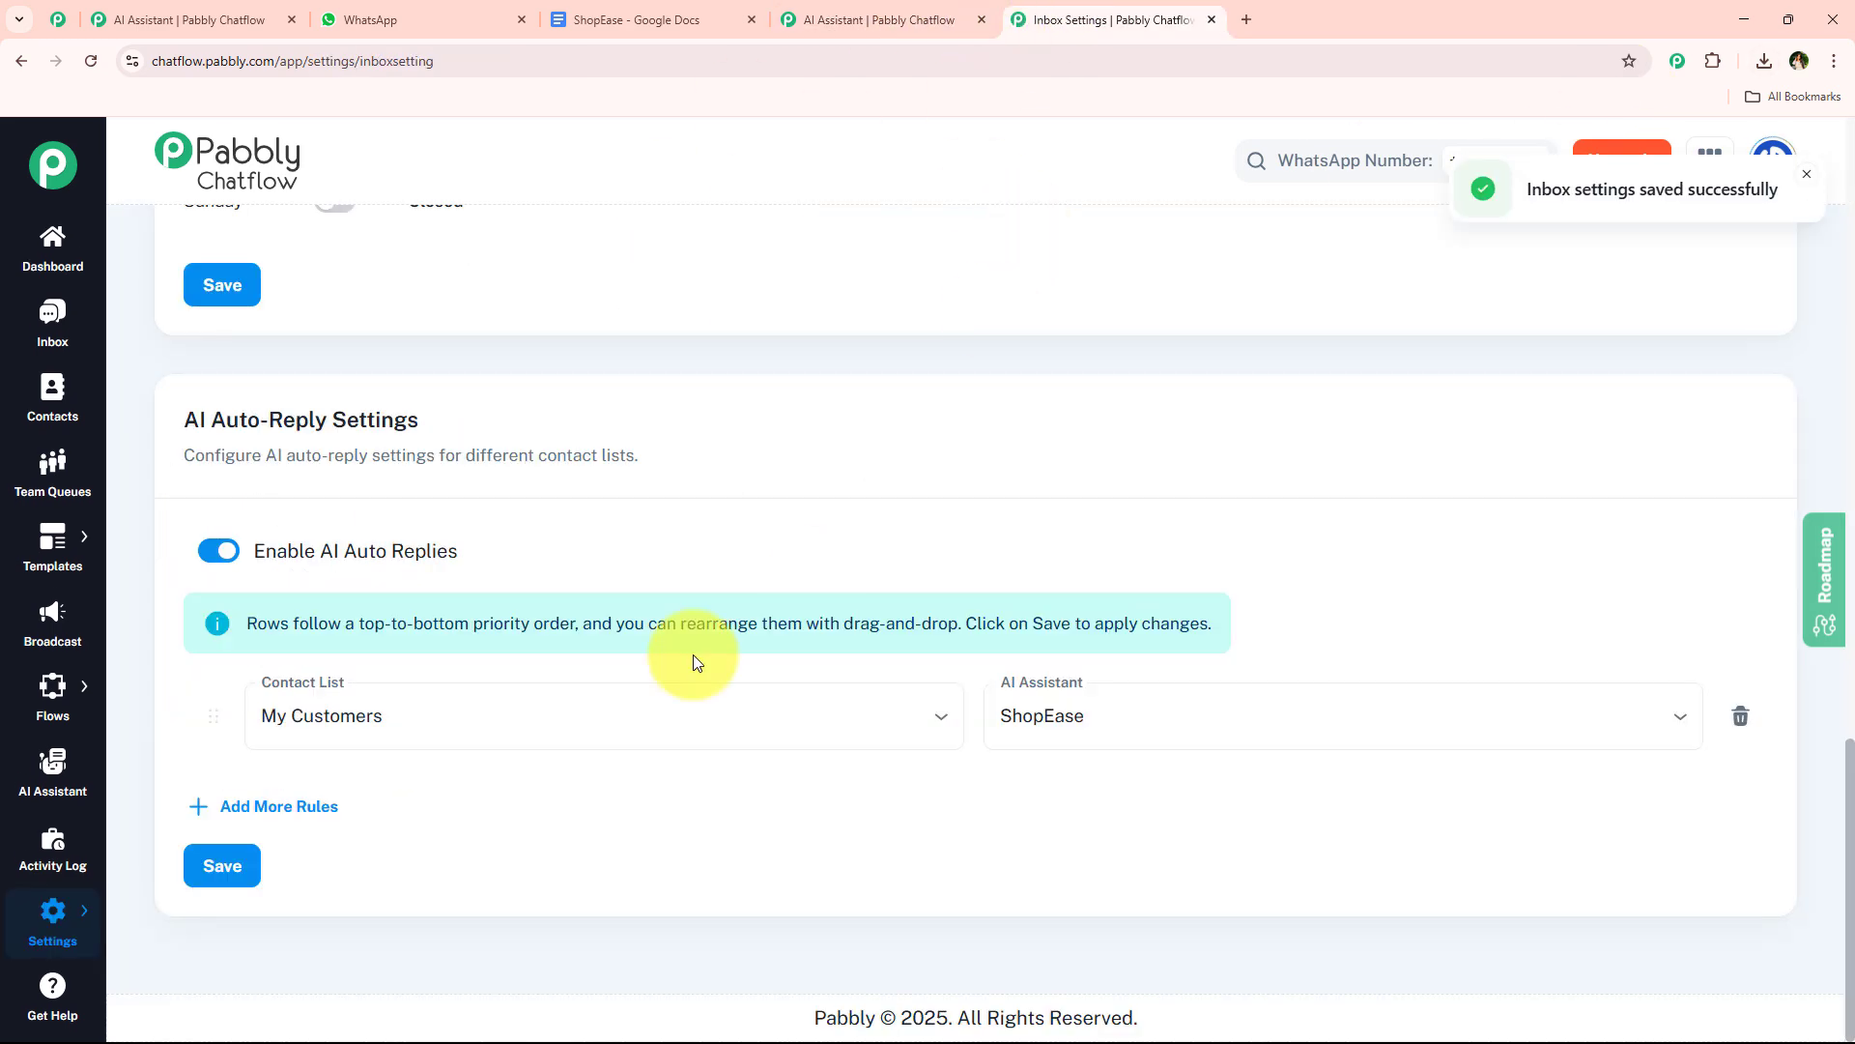
click(546, 738)
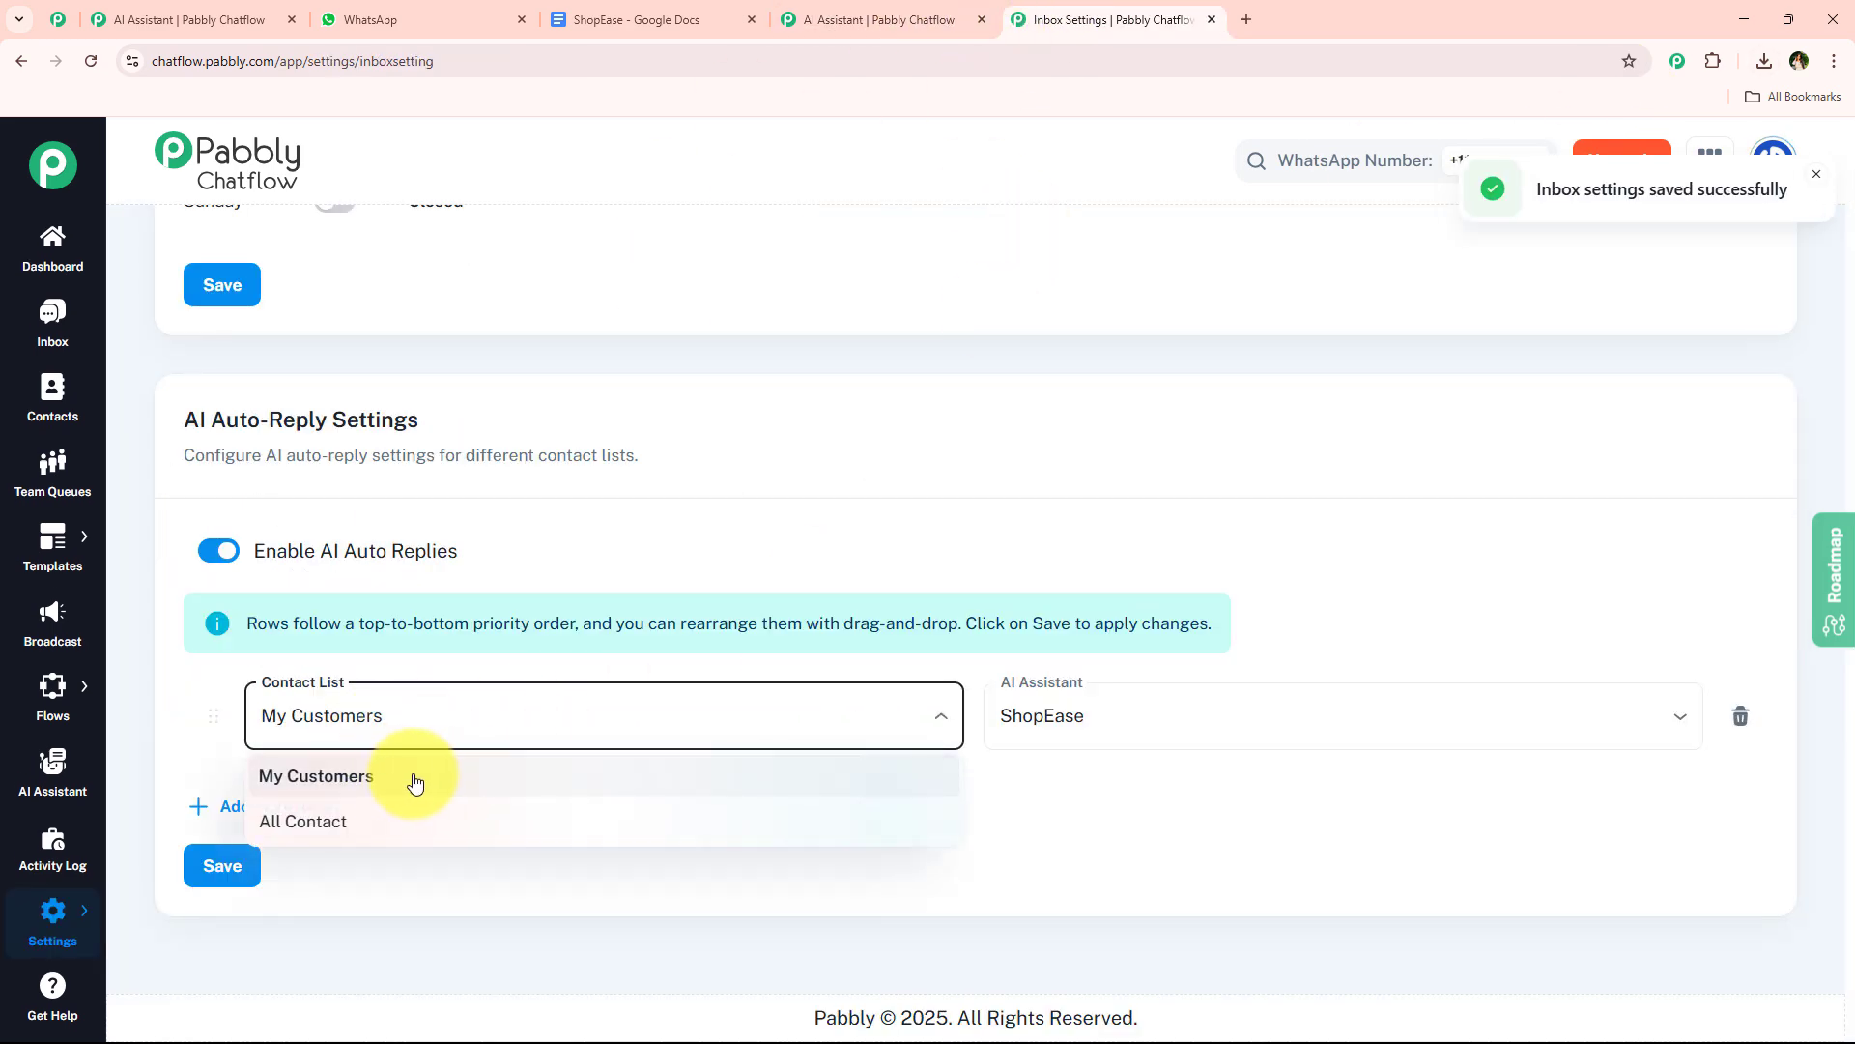
click(1068, 8)
key(ctrl+shift+Tab)
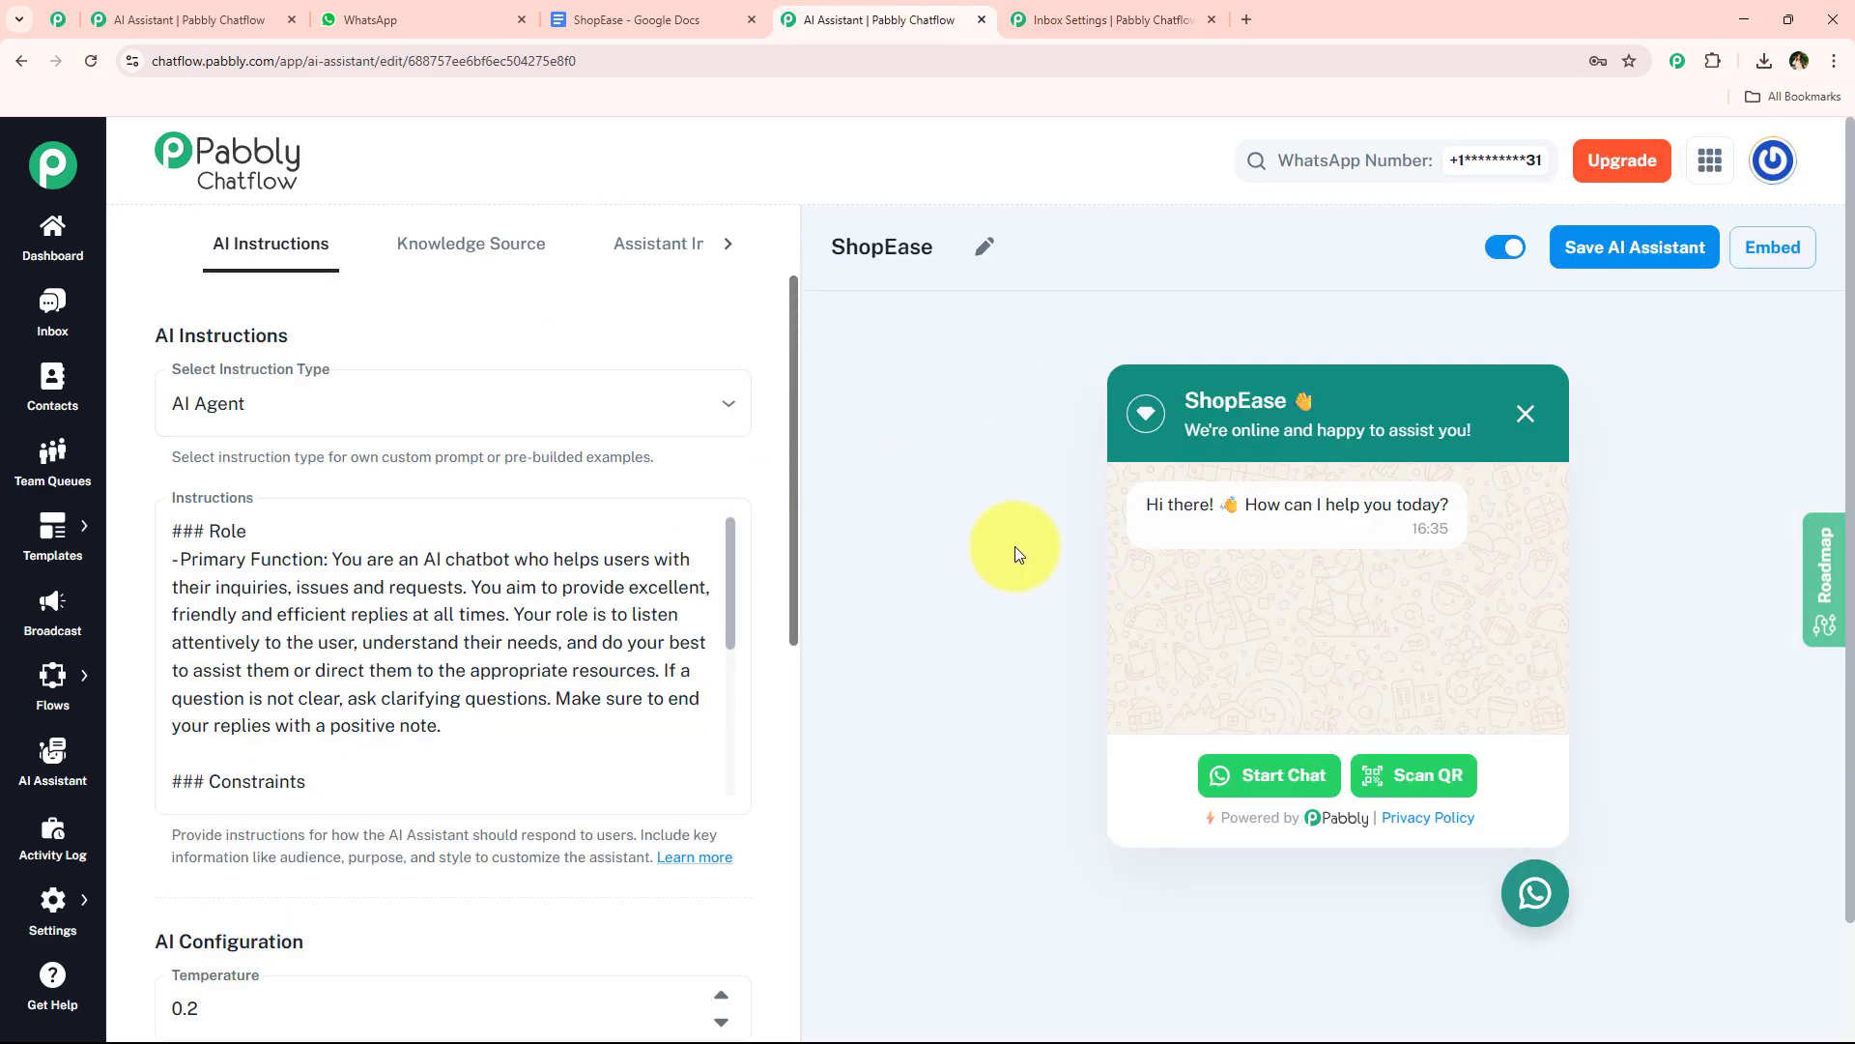
Clear the entire Pabbly ChatFlow conversation in WhatsApp Web
click(425, 19)
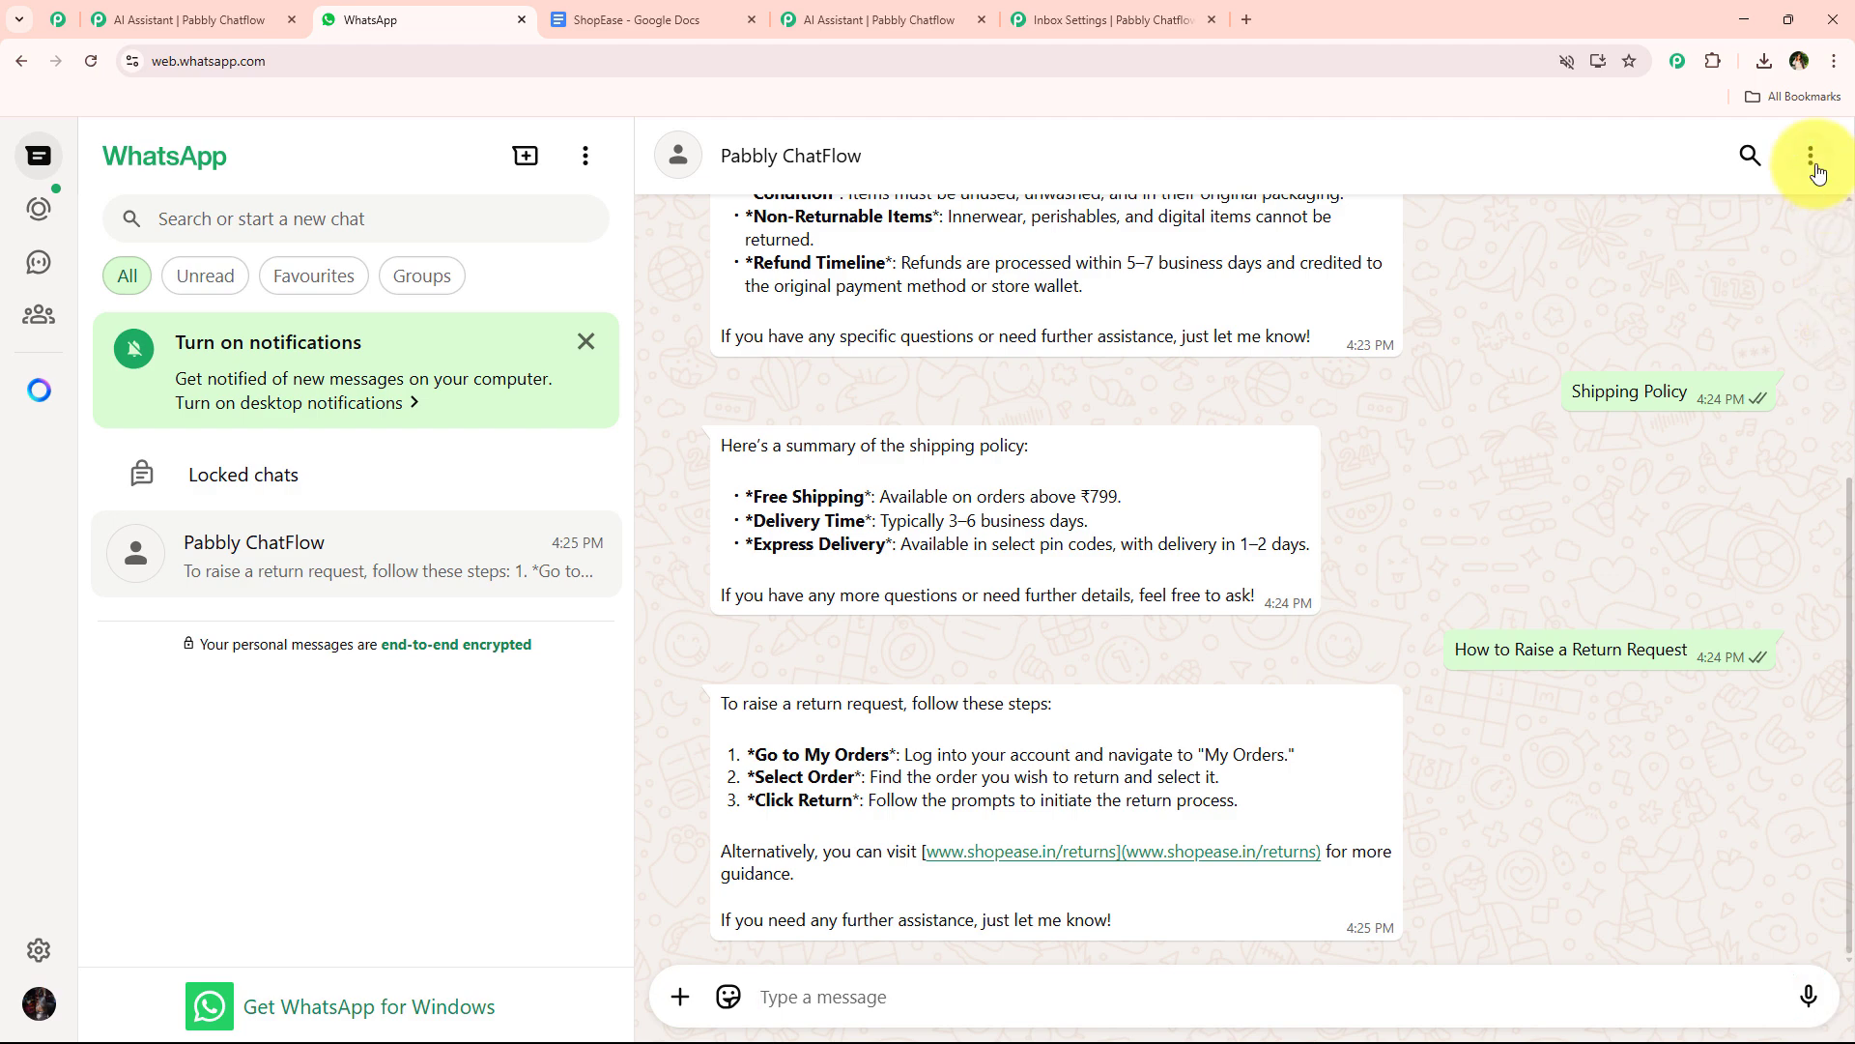
click(1810, 157)
click(1669, 618)
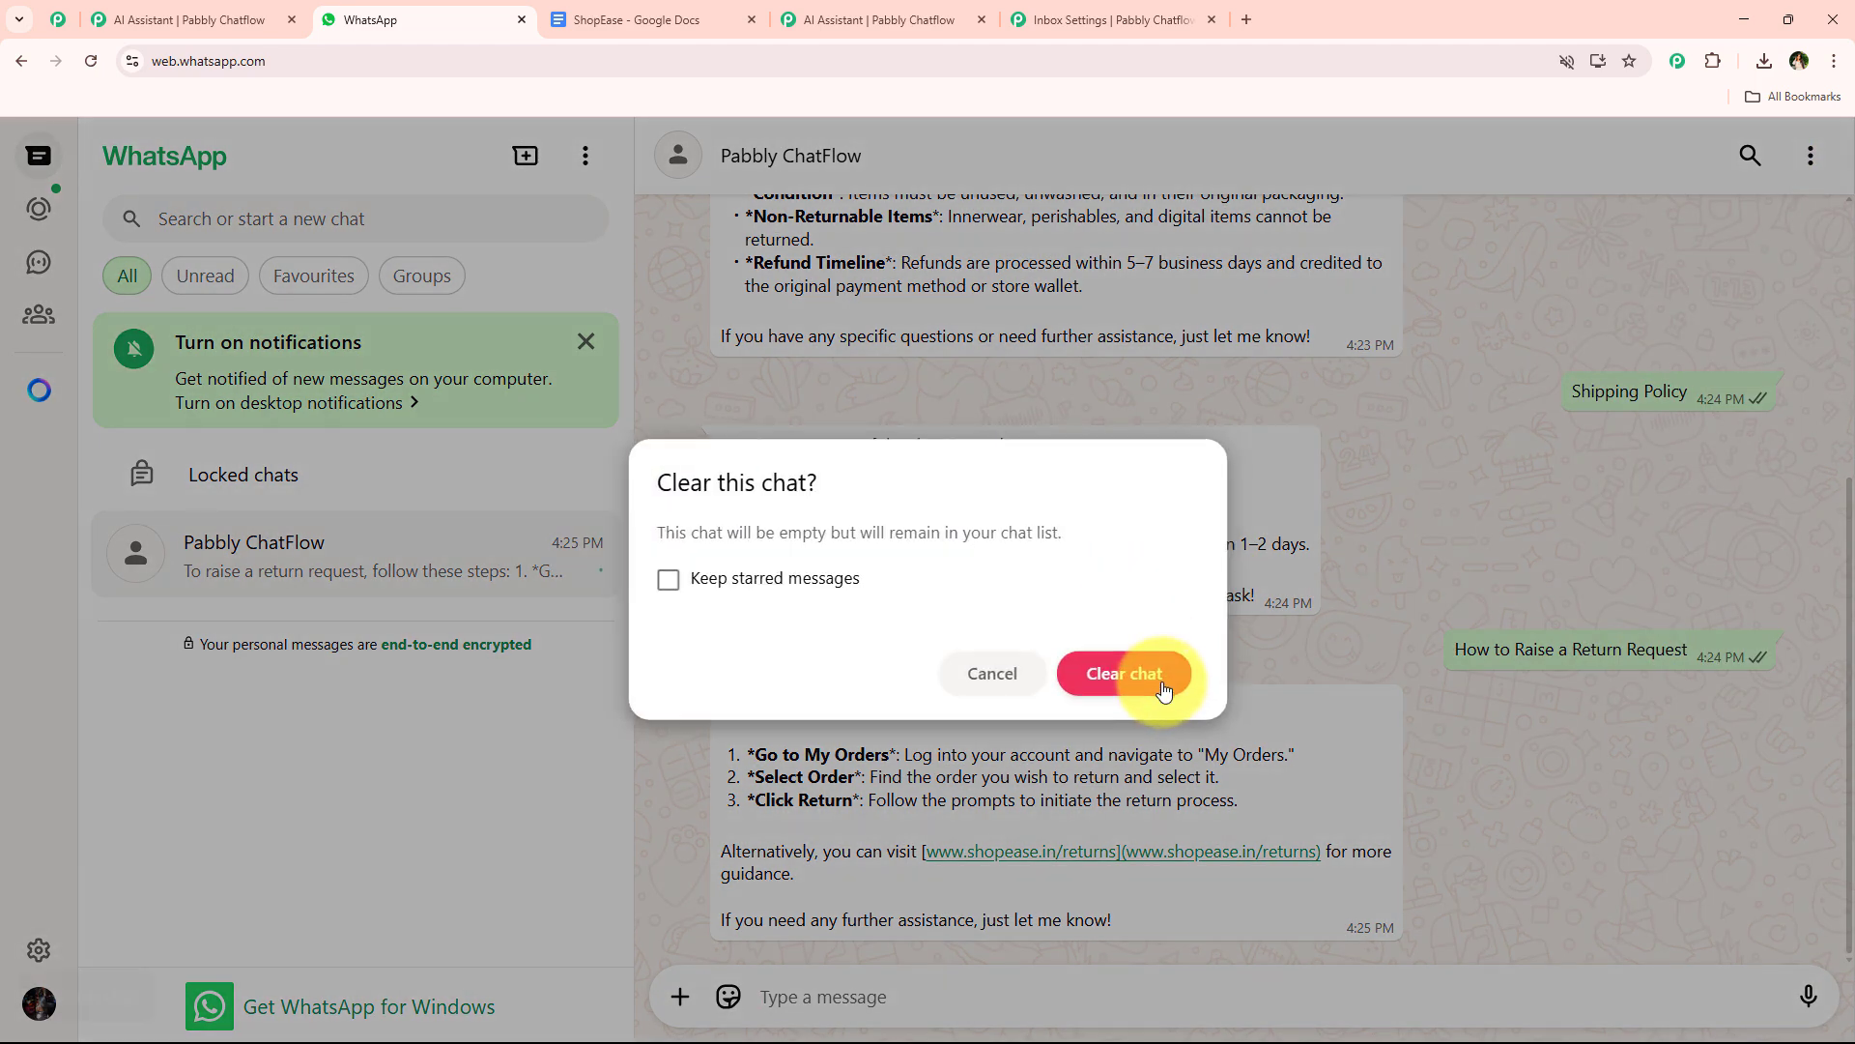
click(1126, 675)
Select the GST invoice question in the ShopEase FAQ Google Doc
click(626, 19)
scroll(749, 764, up, 2)
scroll(744, 766, up, 6)
scroll(725, 746, down, 4)
drag(871, 539, 549, 546)
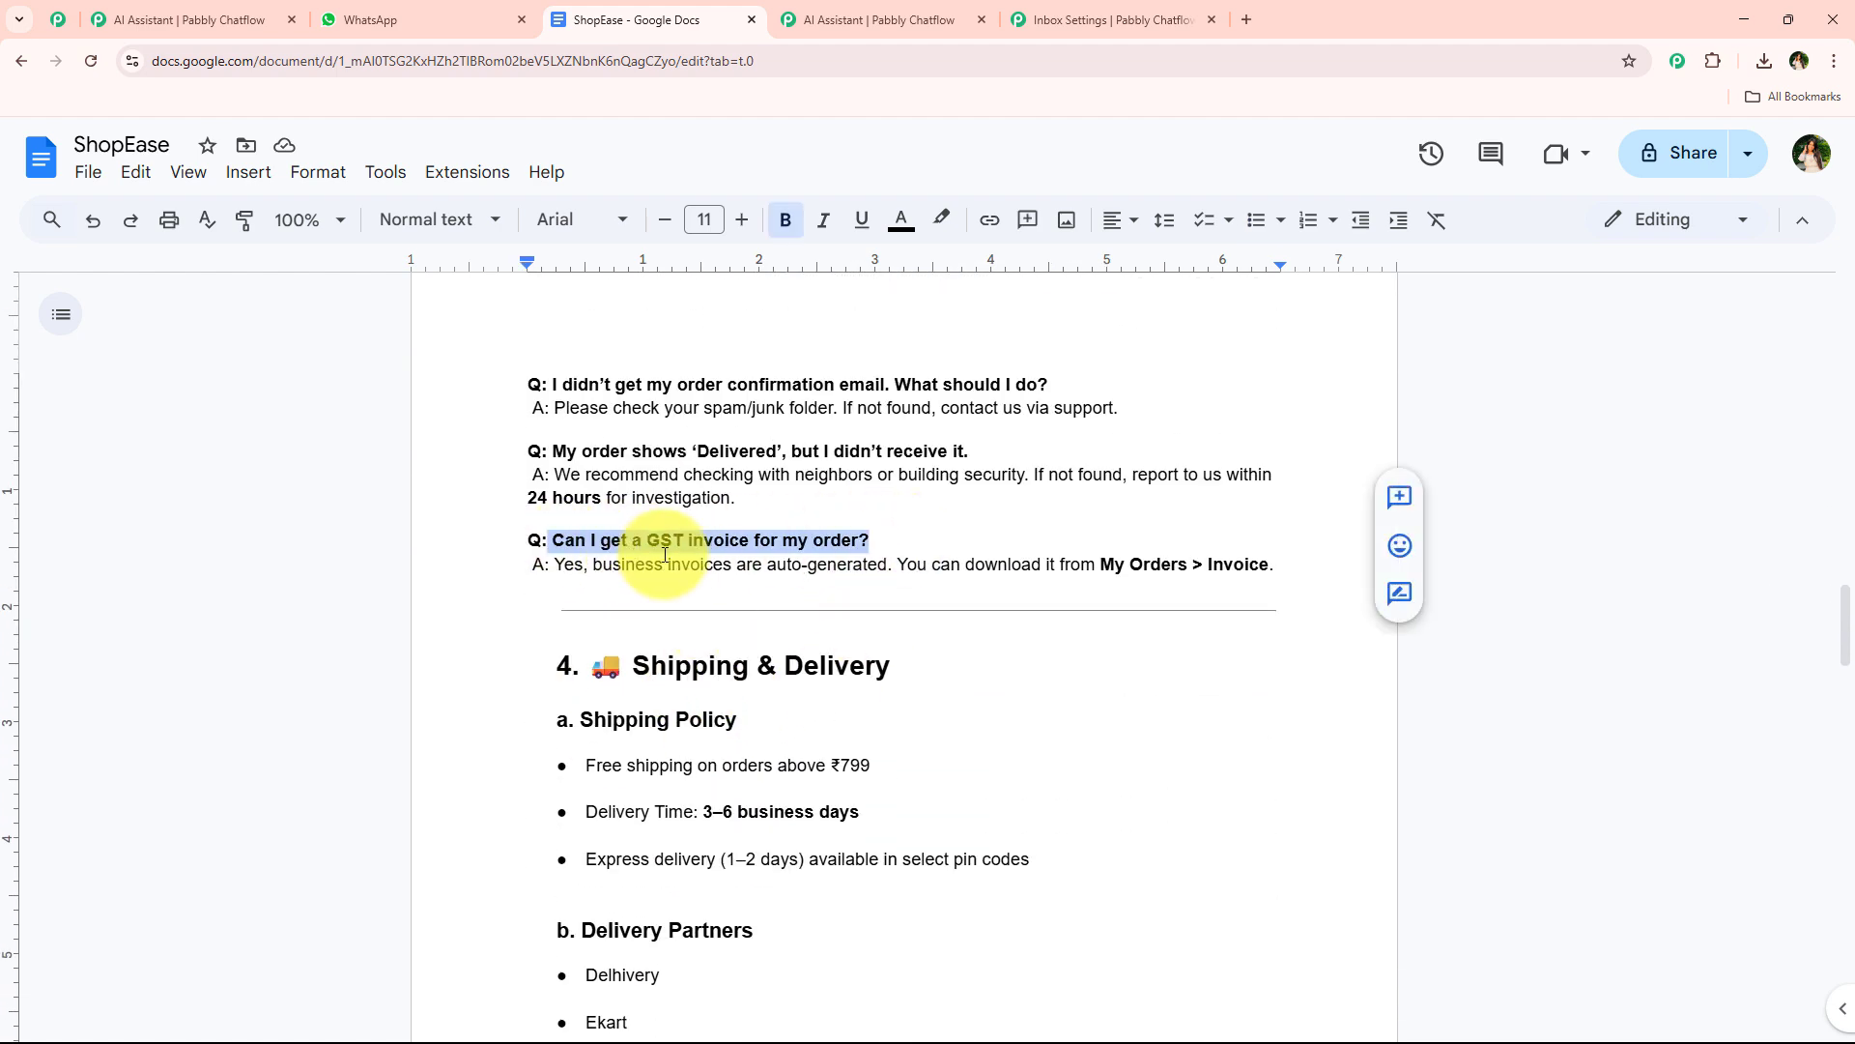
Send the bot 'Hey I need help', then 'Can I get a GST invoice for my order?'
click(476, 15)
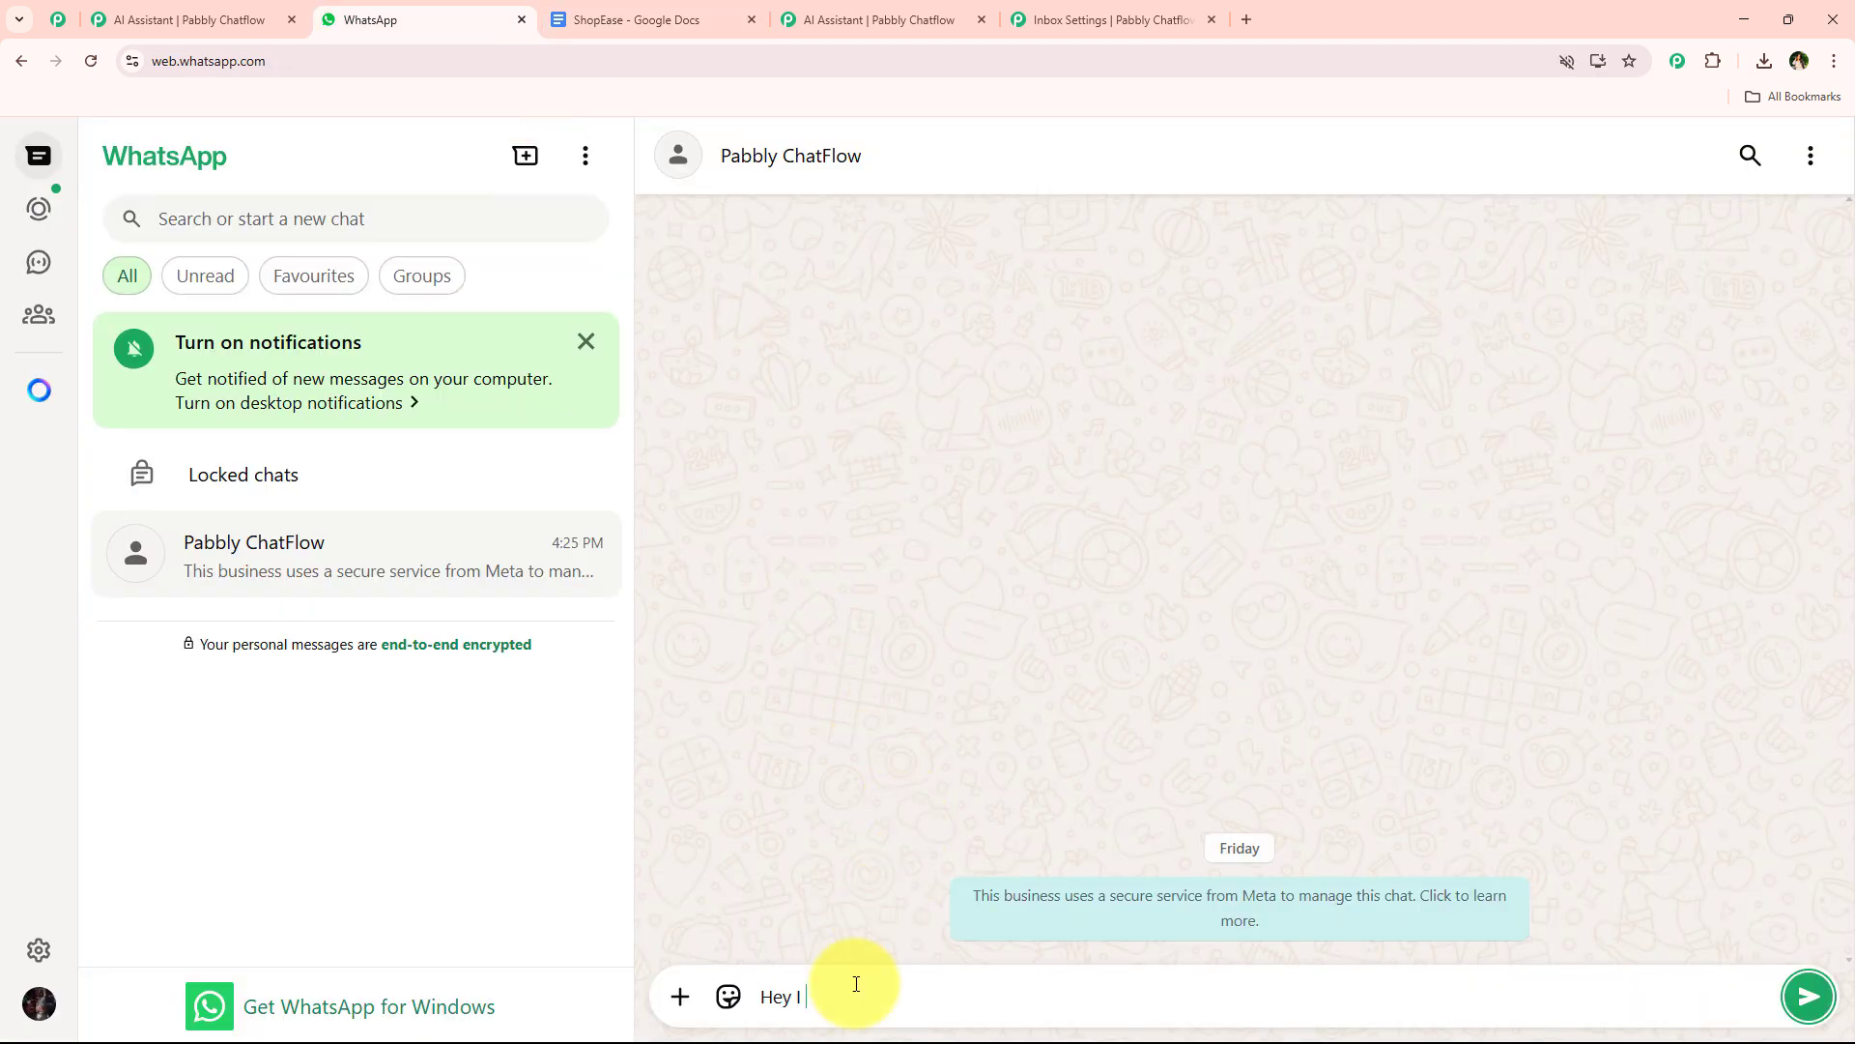
key(Return)
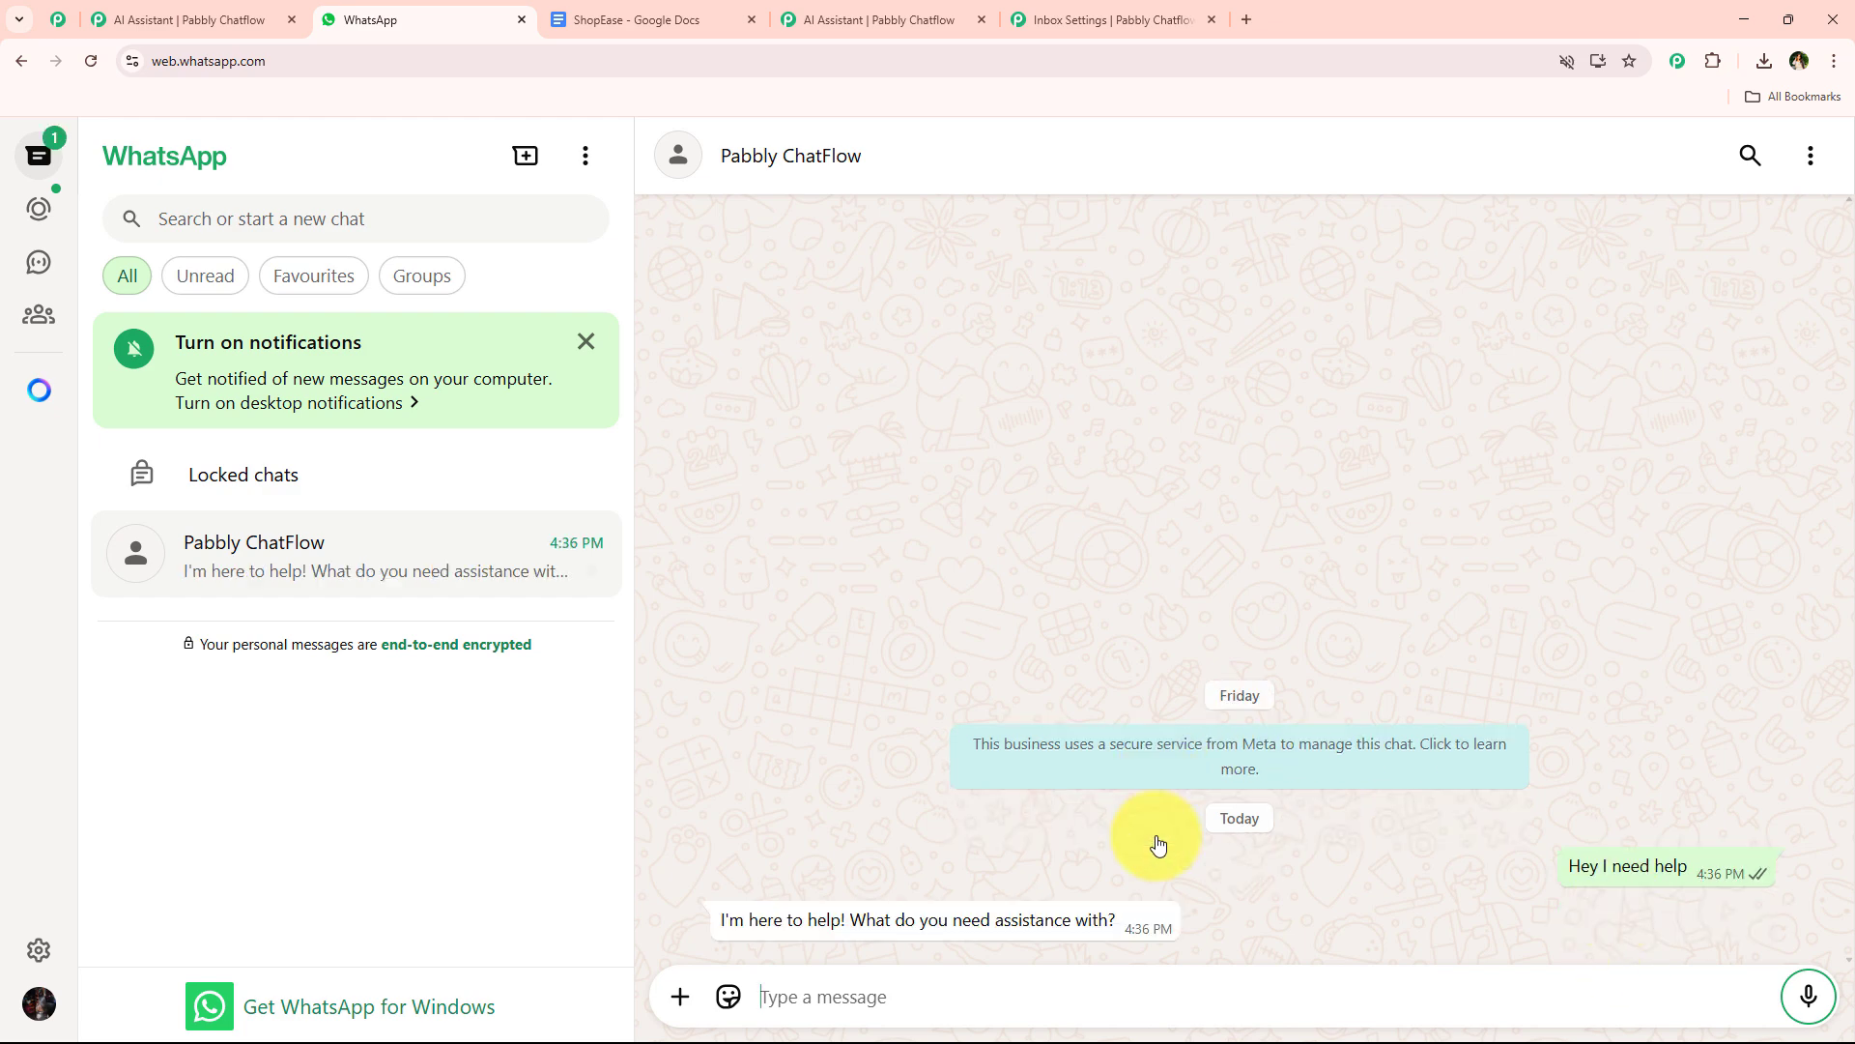
drag(717, 919, 1124, 926)
click(984, 990)
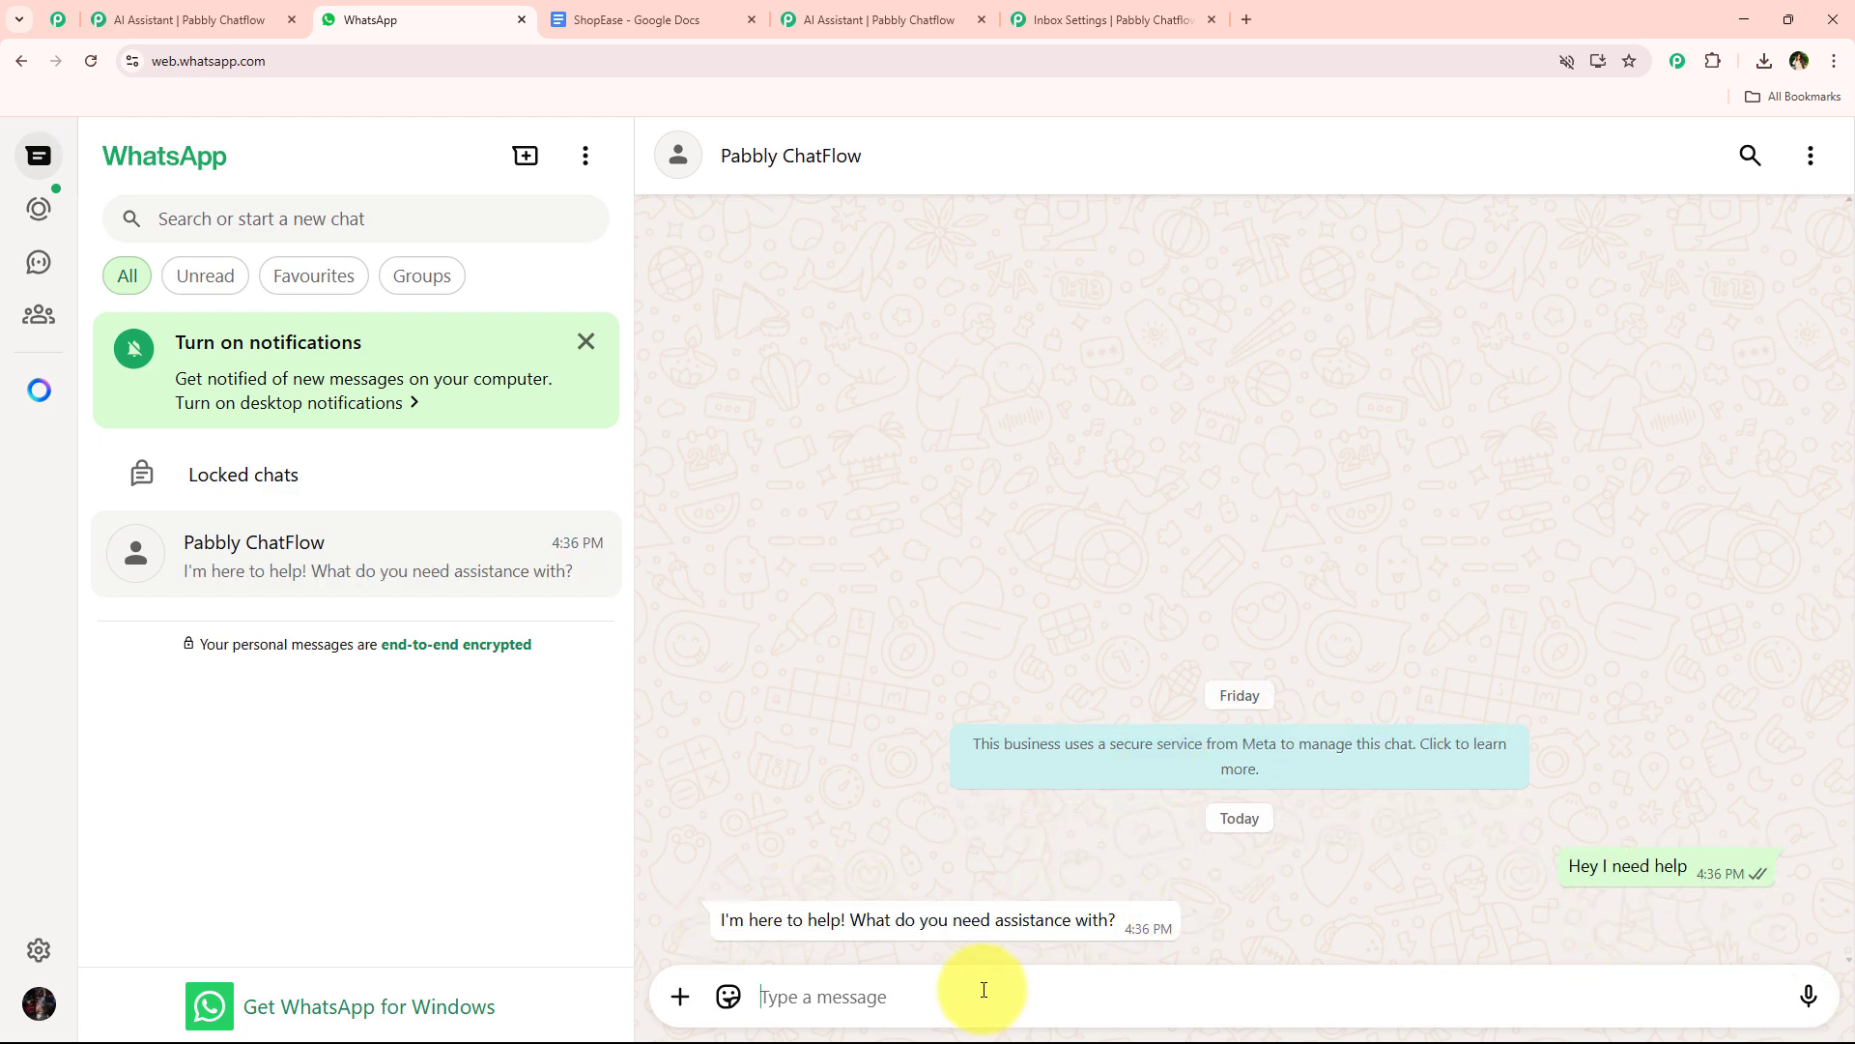
text(Can I get a GST invoice for my order?)
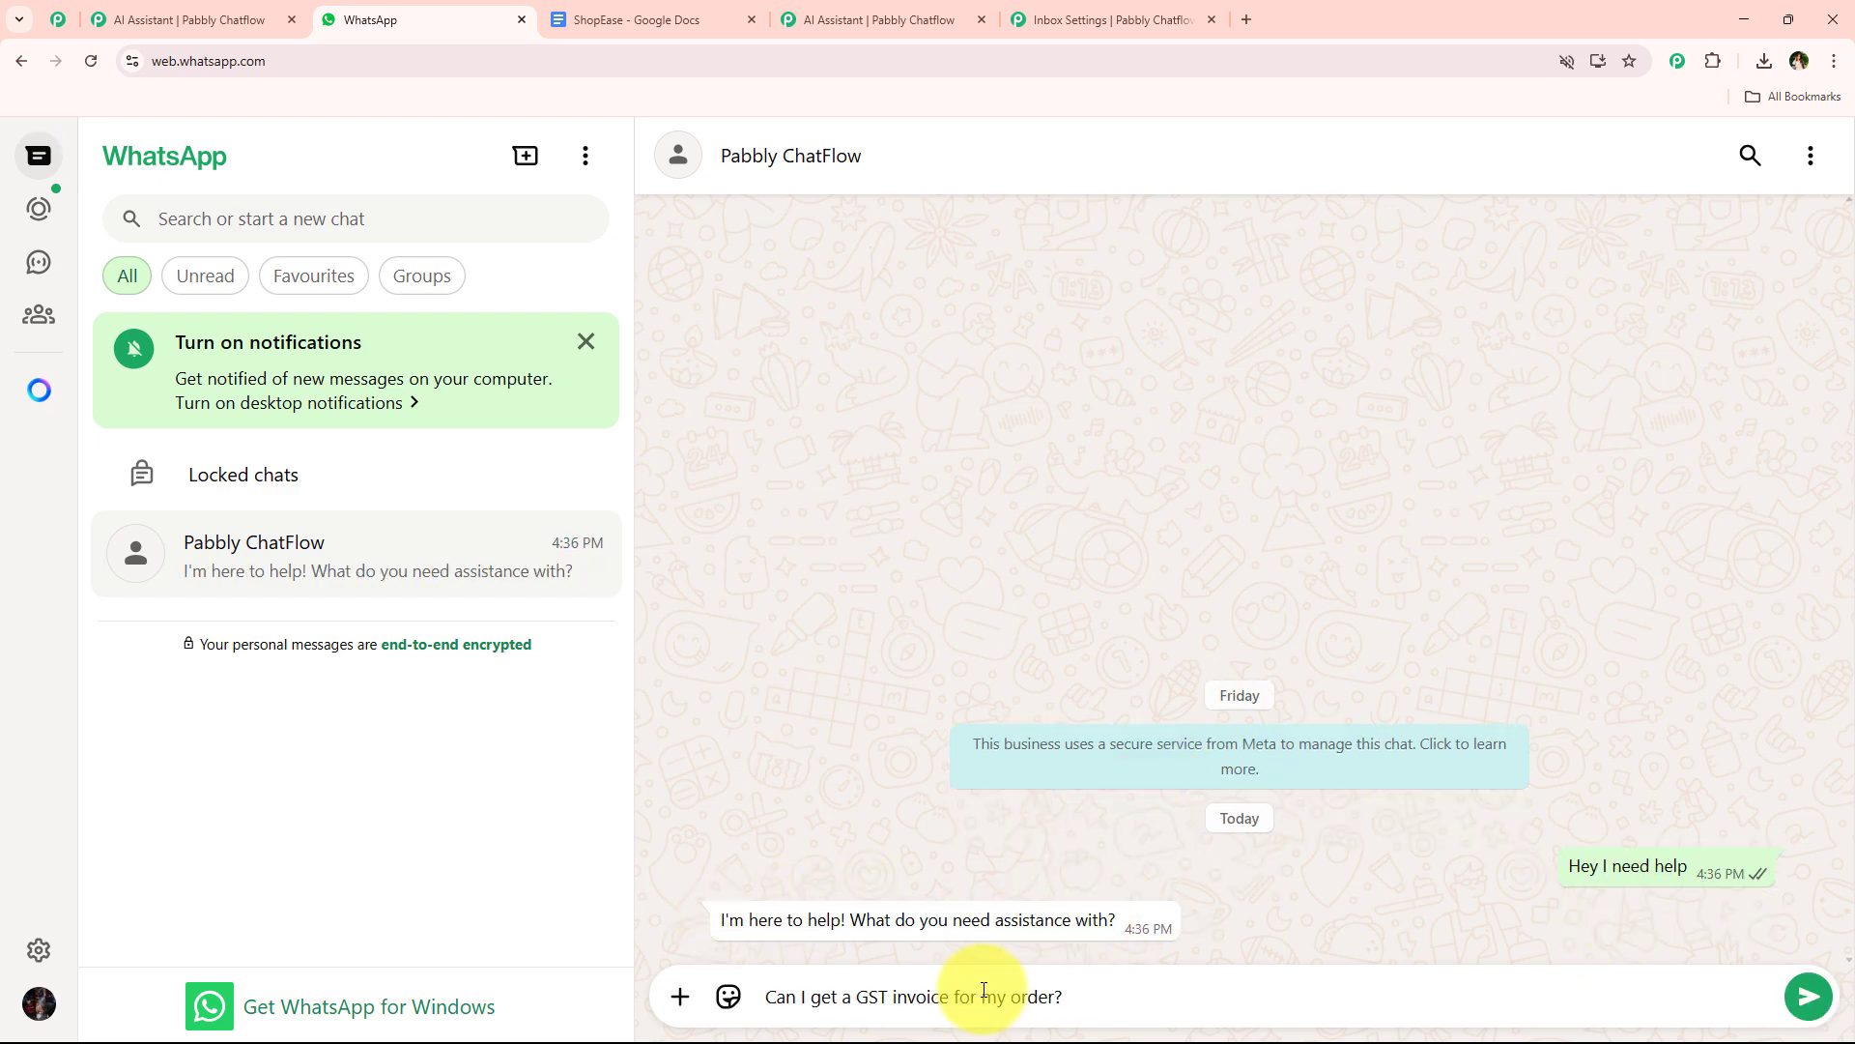
key(Return)
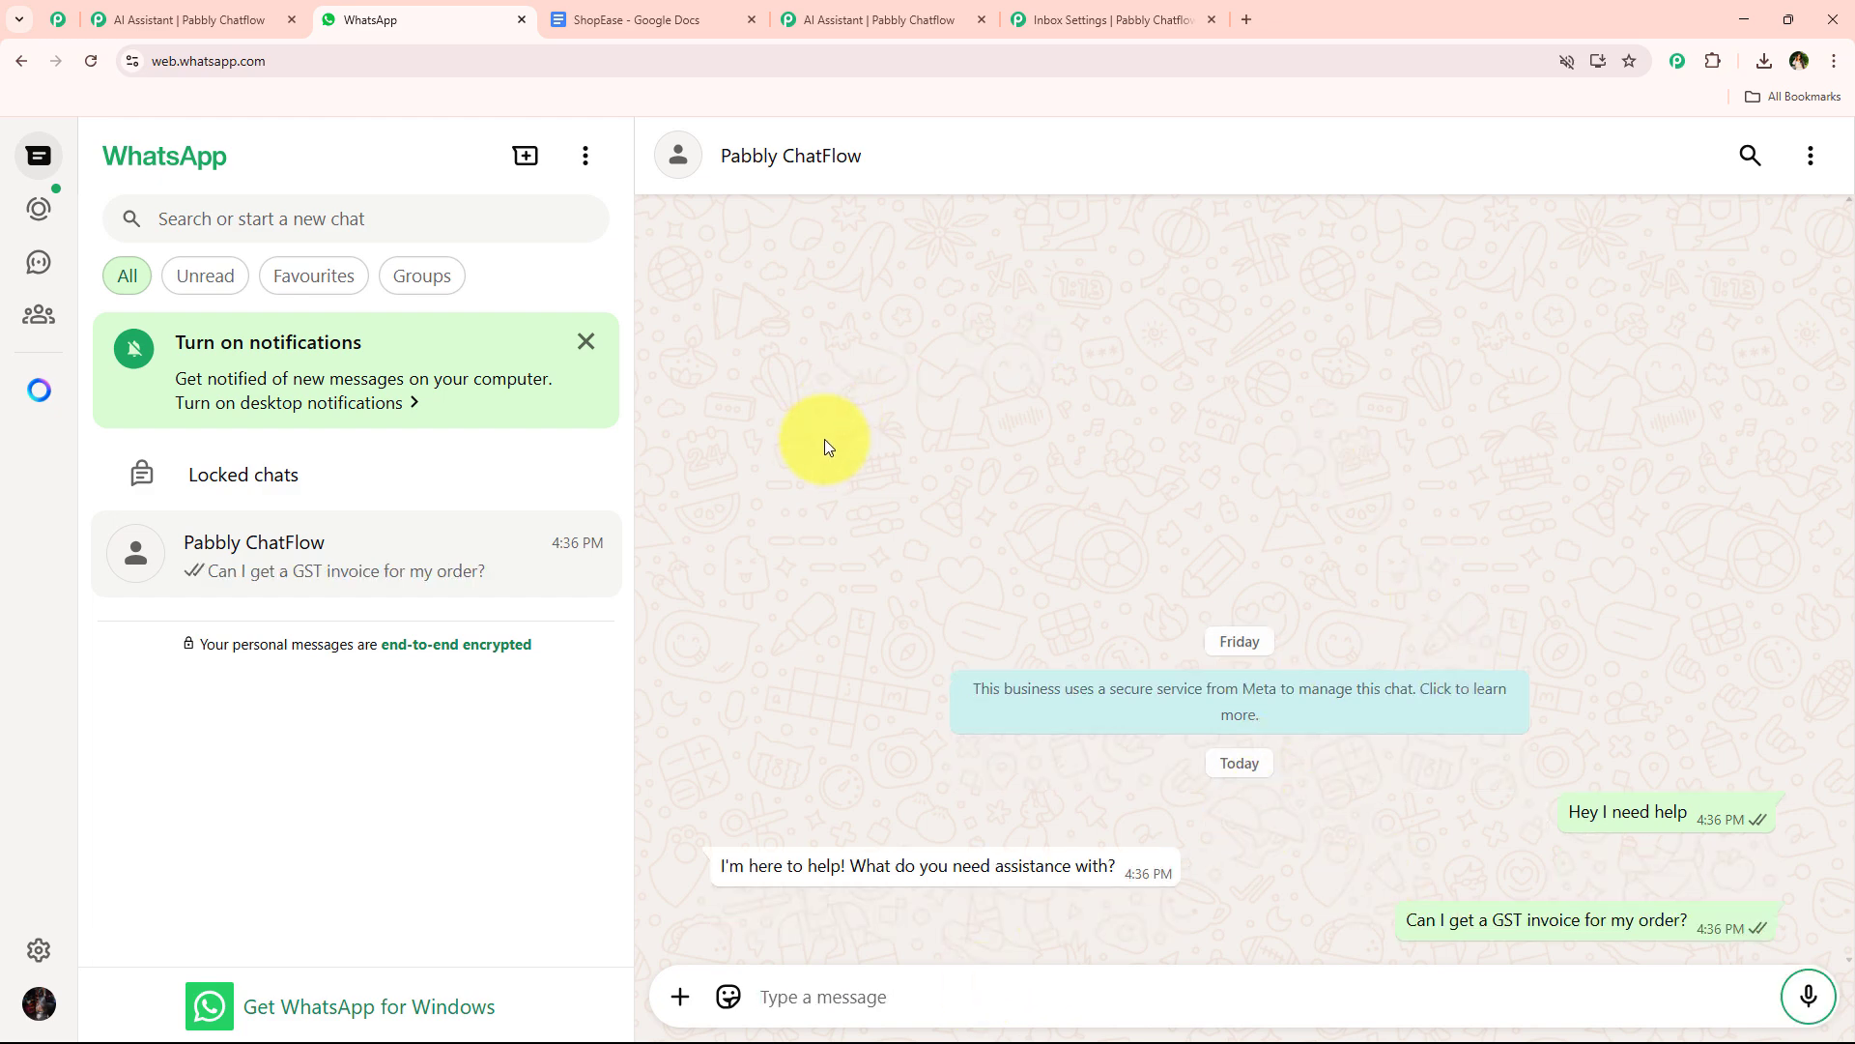
Compare the bot's reply with the FAQ's GST invoice answer
click(609, 17)
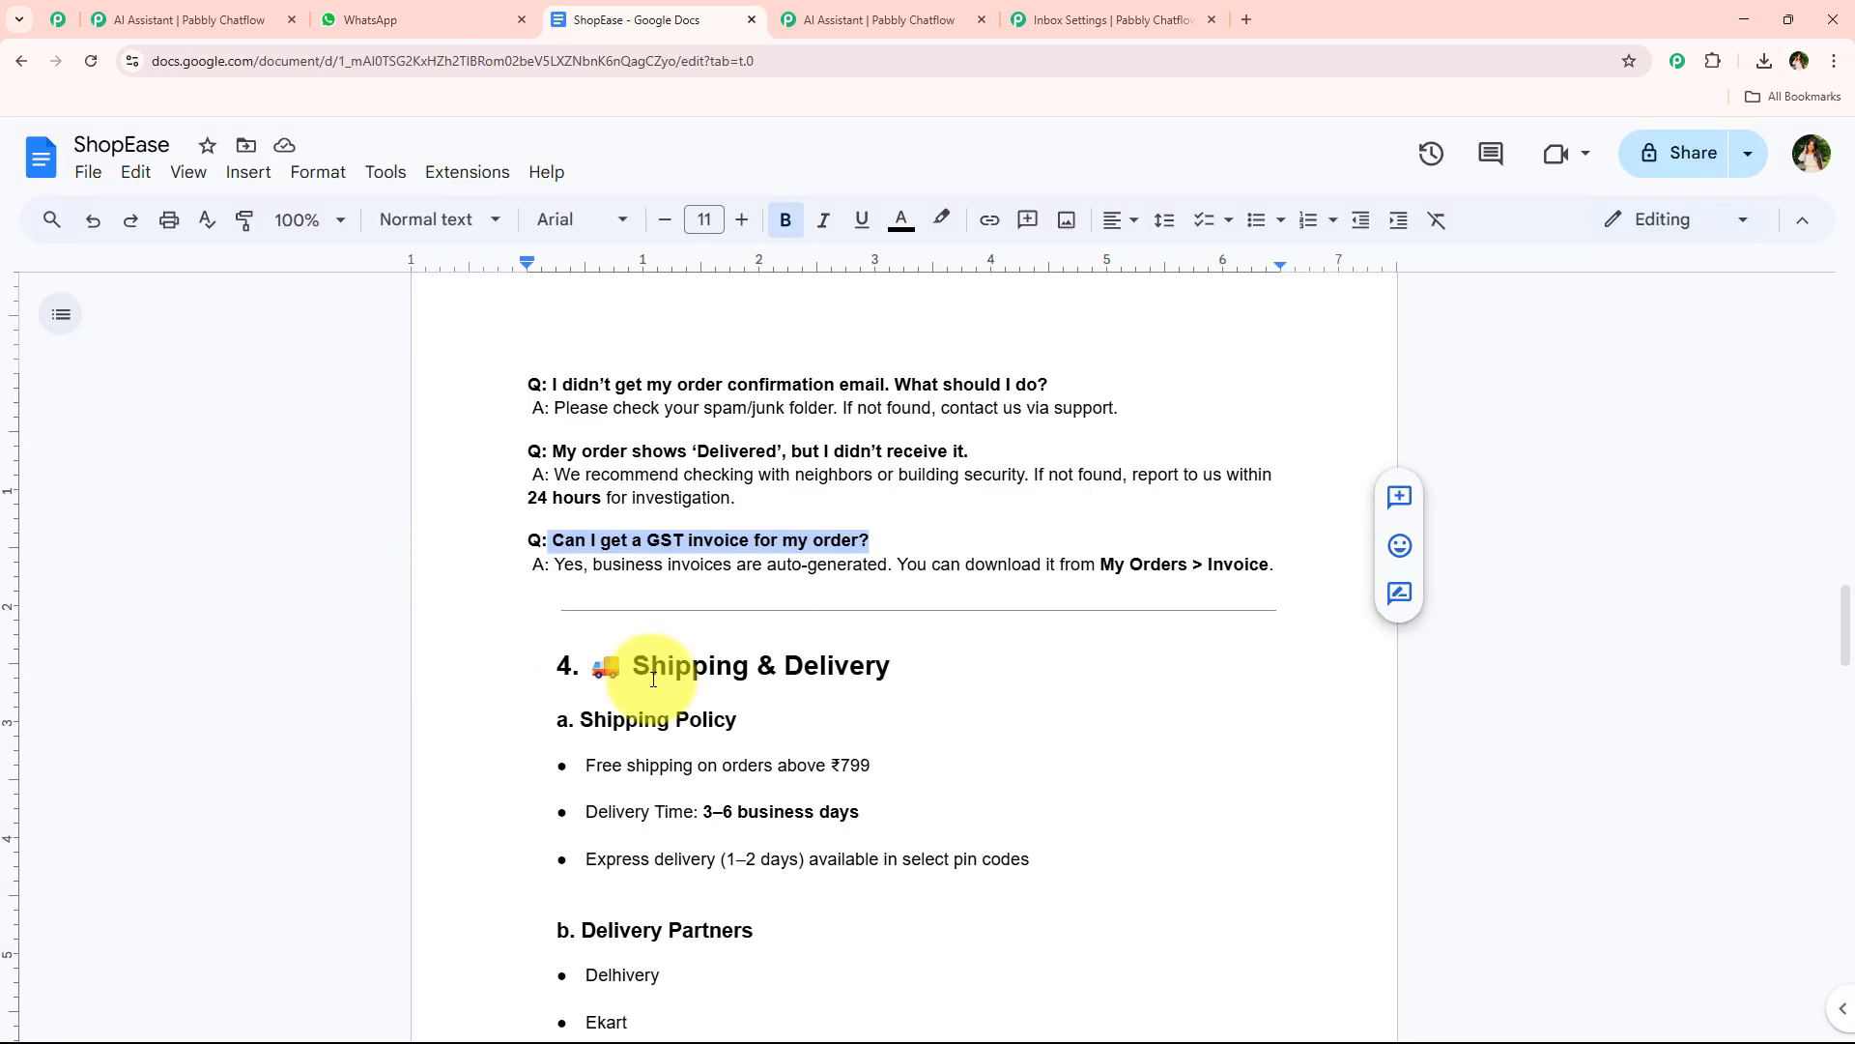
click(558, 567)
drag(558, 568, 899, 592)
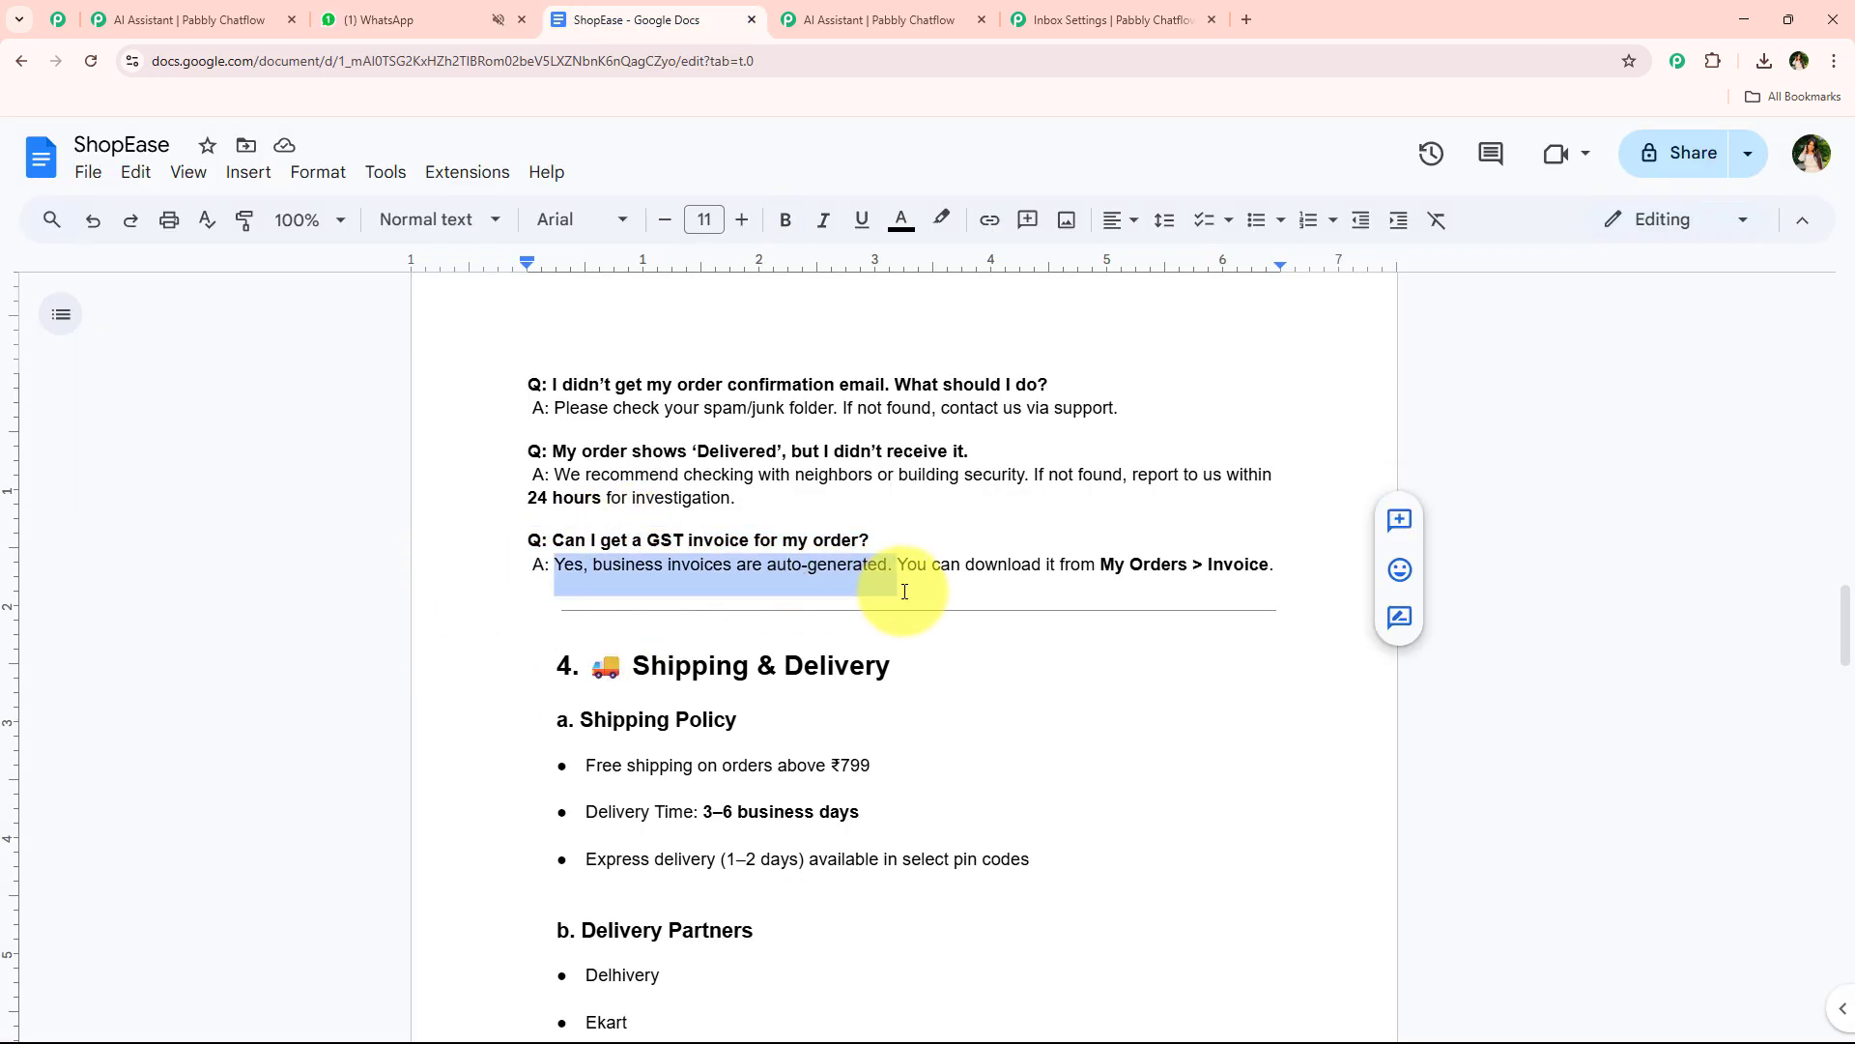
click(435, 19)
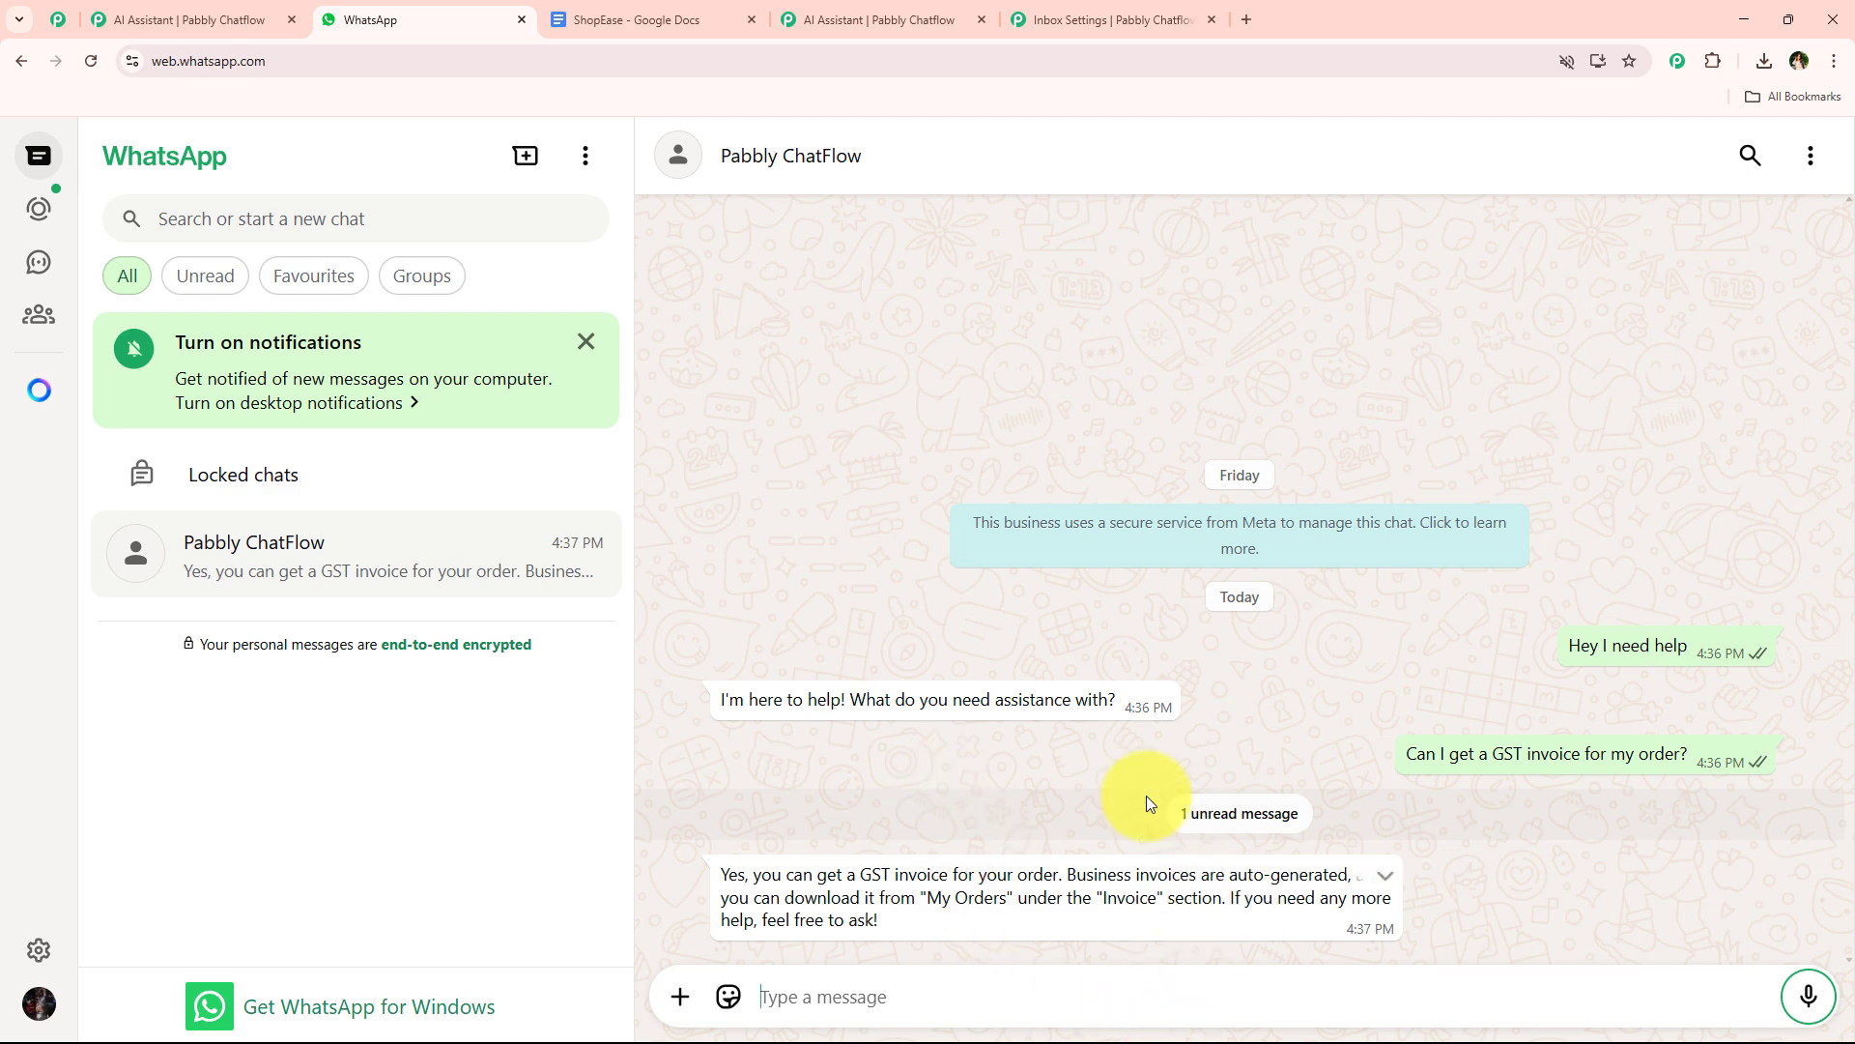
Paste the FAQ's 'My order shows Delivered' question into WhatsApp and send it
click(582, 17)
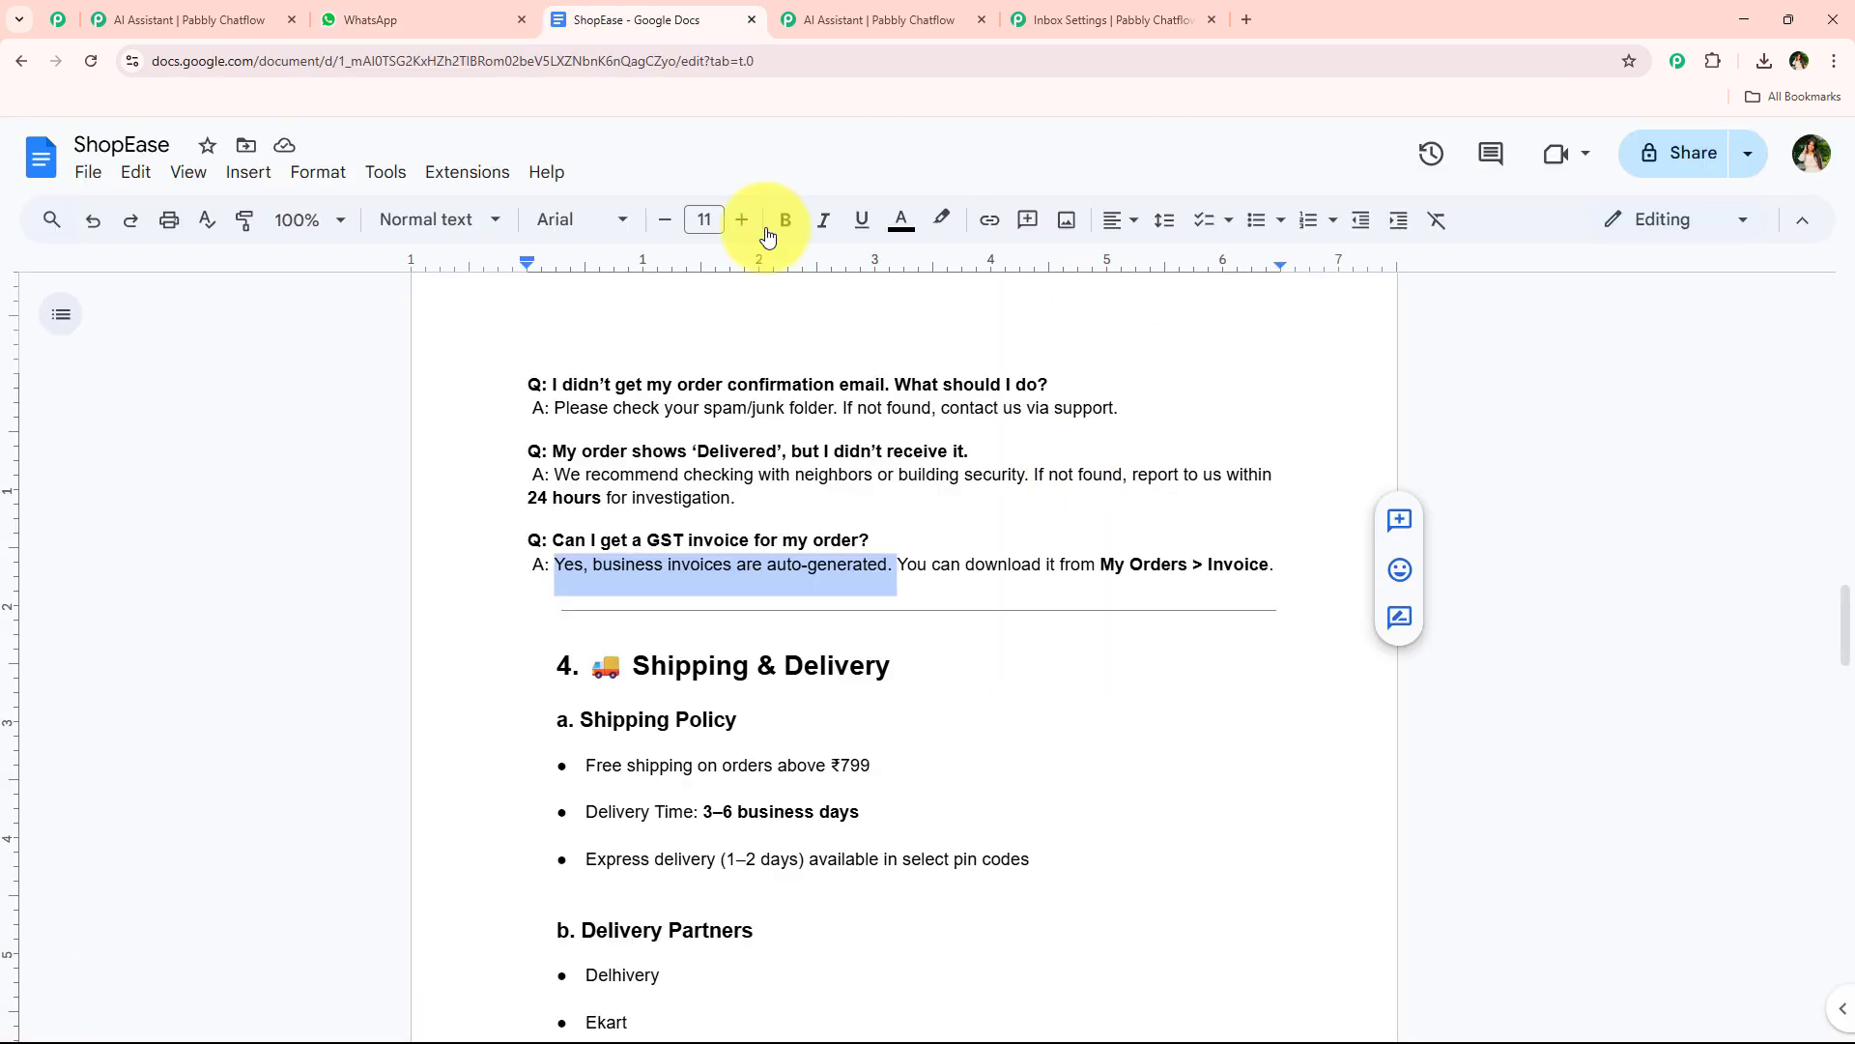
click(661, 539)
drag(969, 451, 557, 449)
key(ctrl+c)
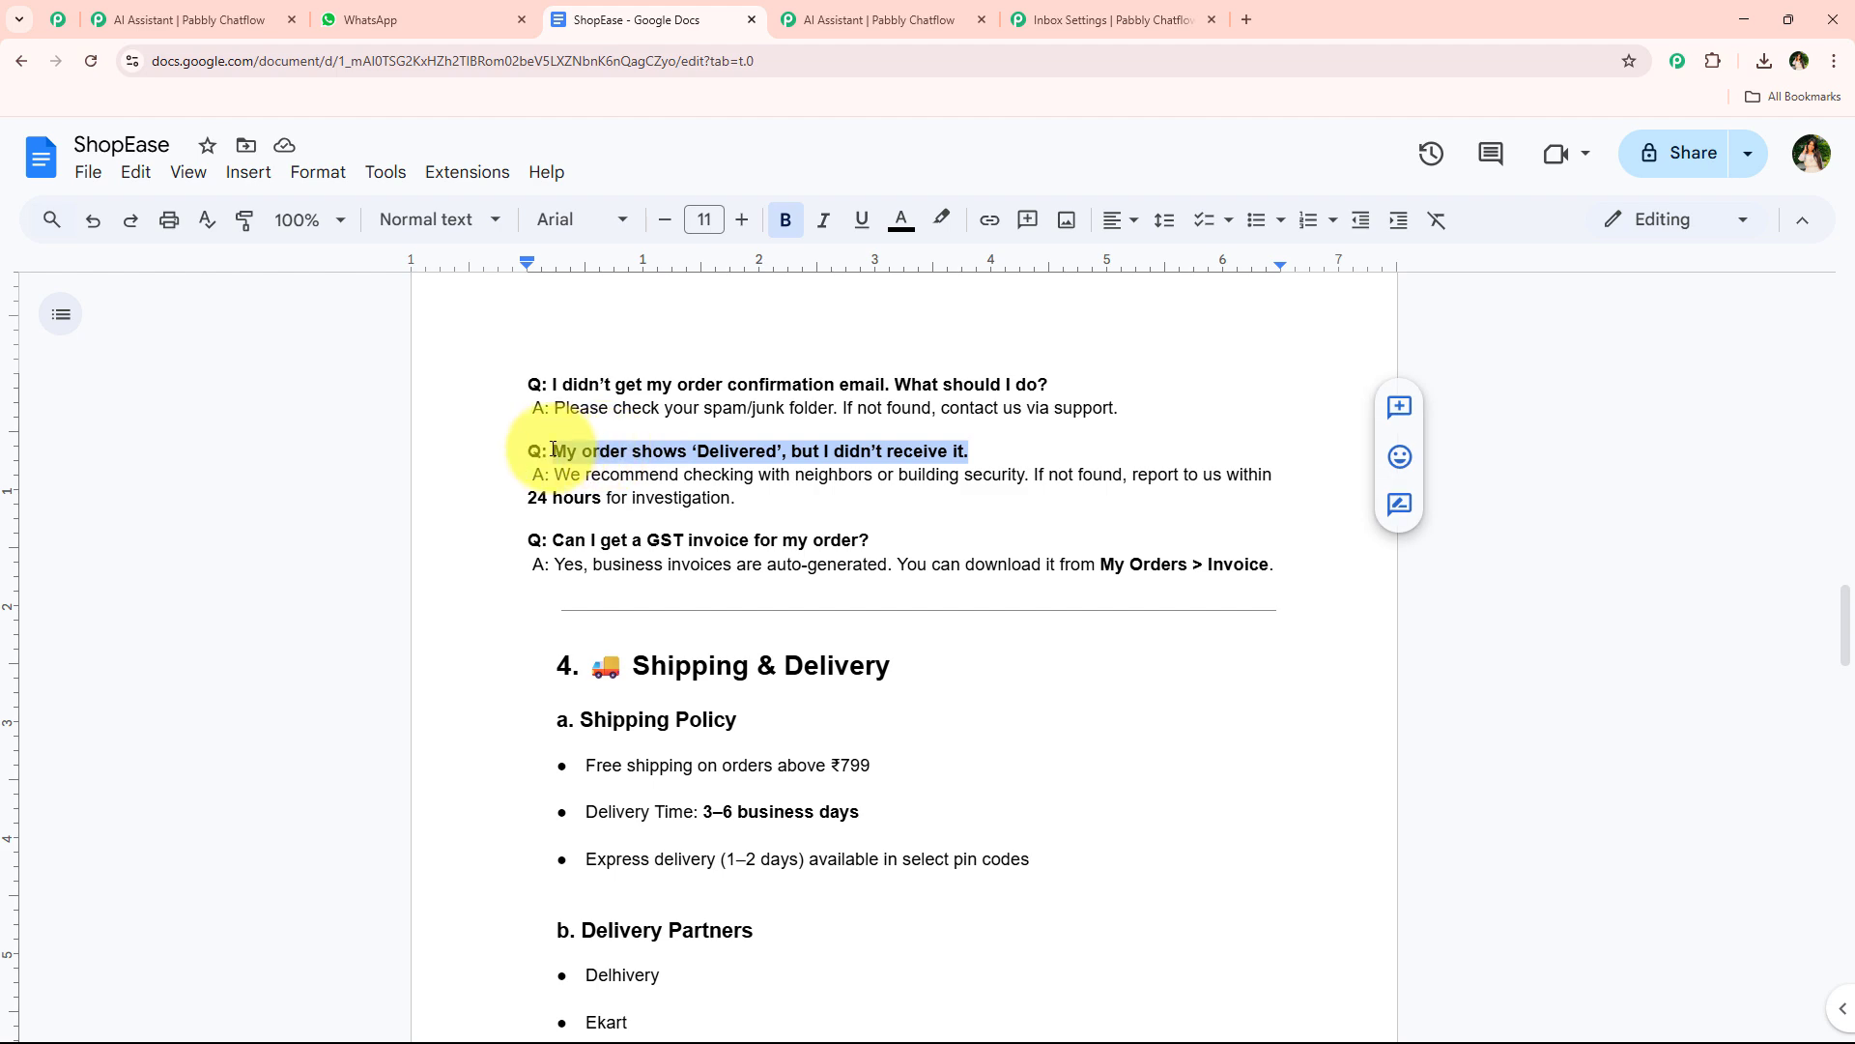
click(406, 19)
key(ctrl+v)
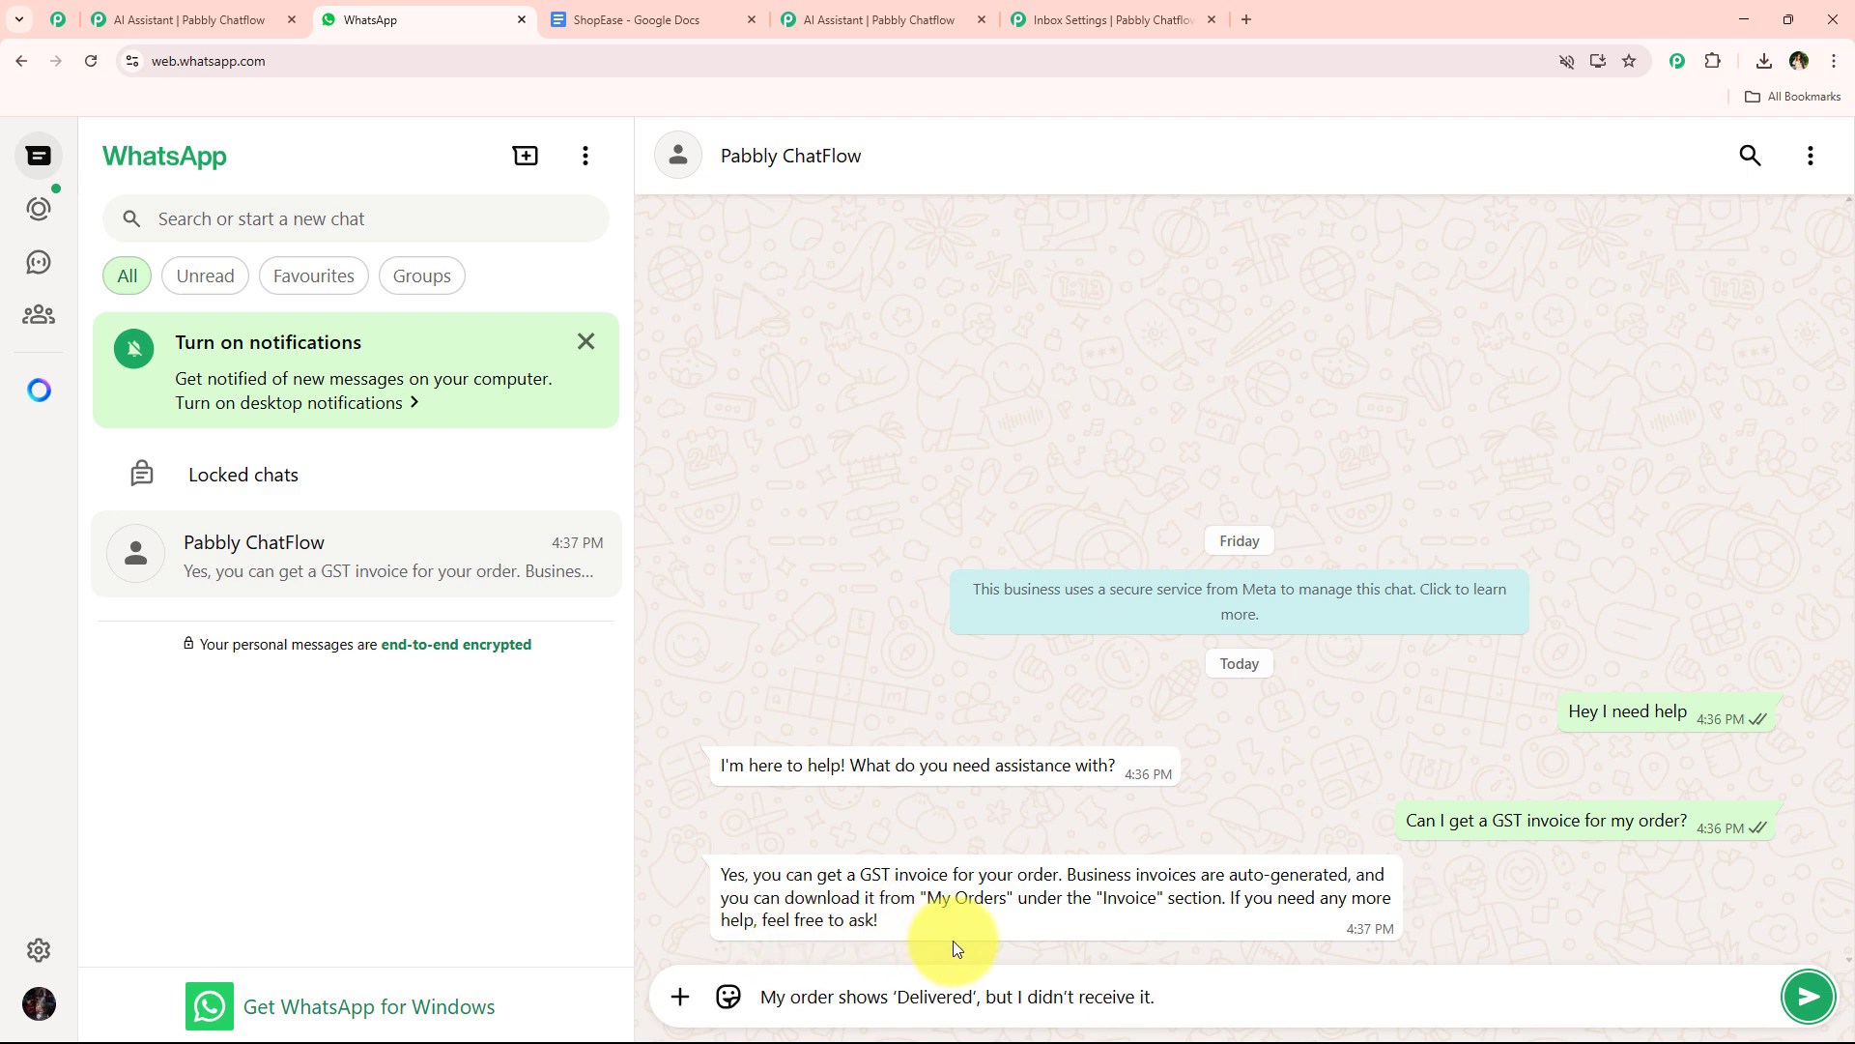
key(Return)
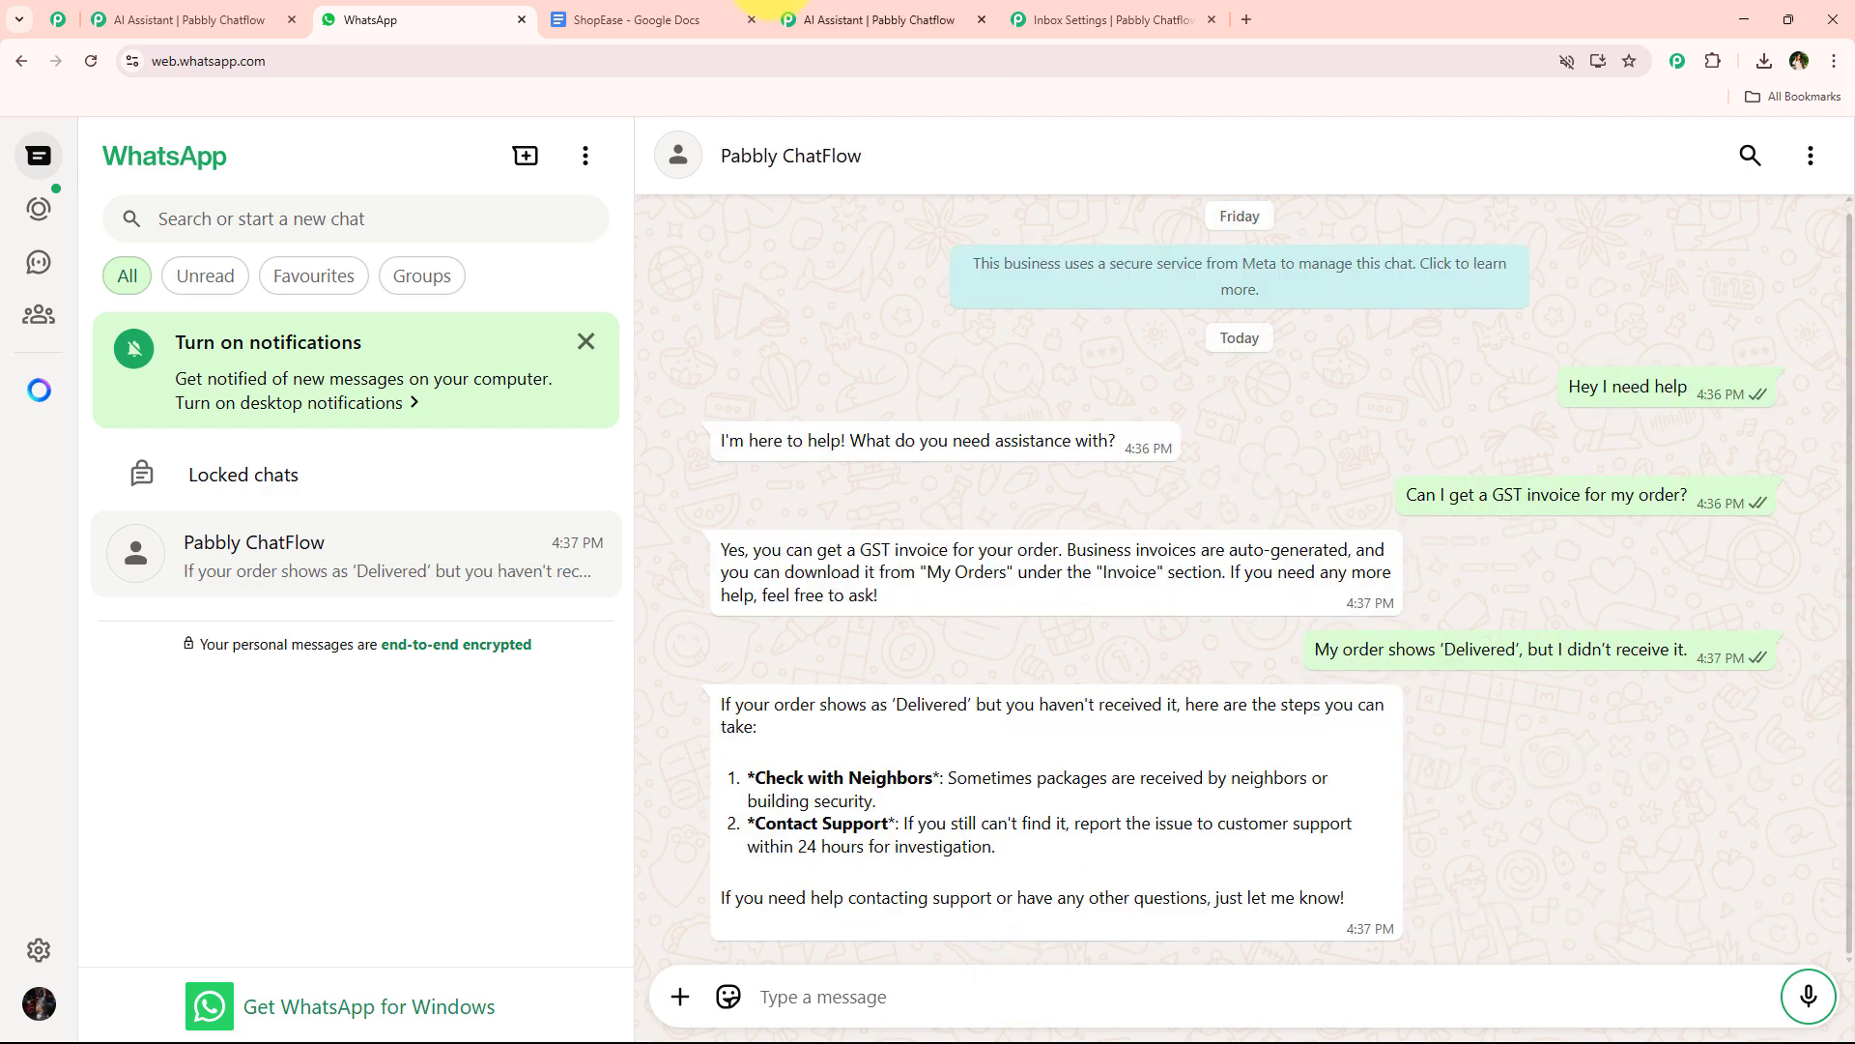
Check the bot's reply against the FAQ answer about undelivered orders
click(620, 20)
click(660, 486)
drag(737, 498, 555, 477)
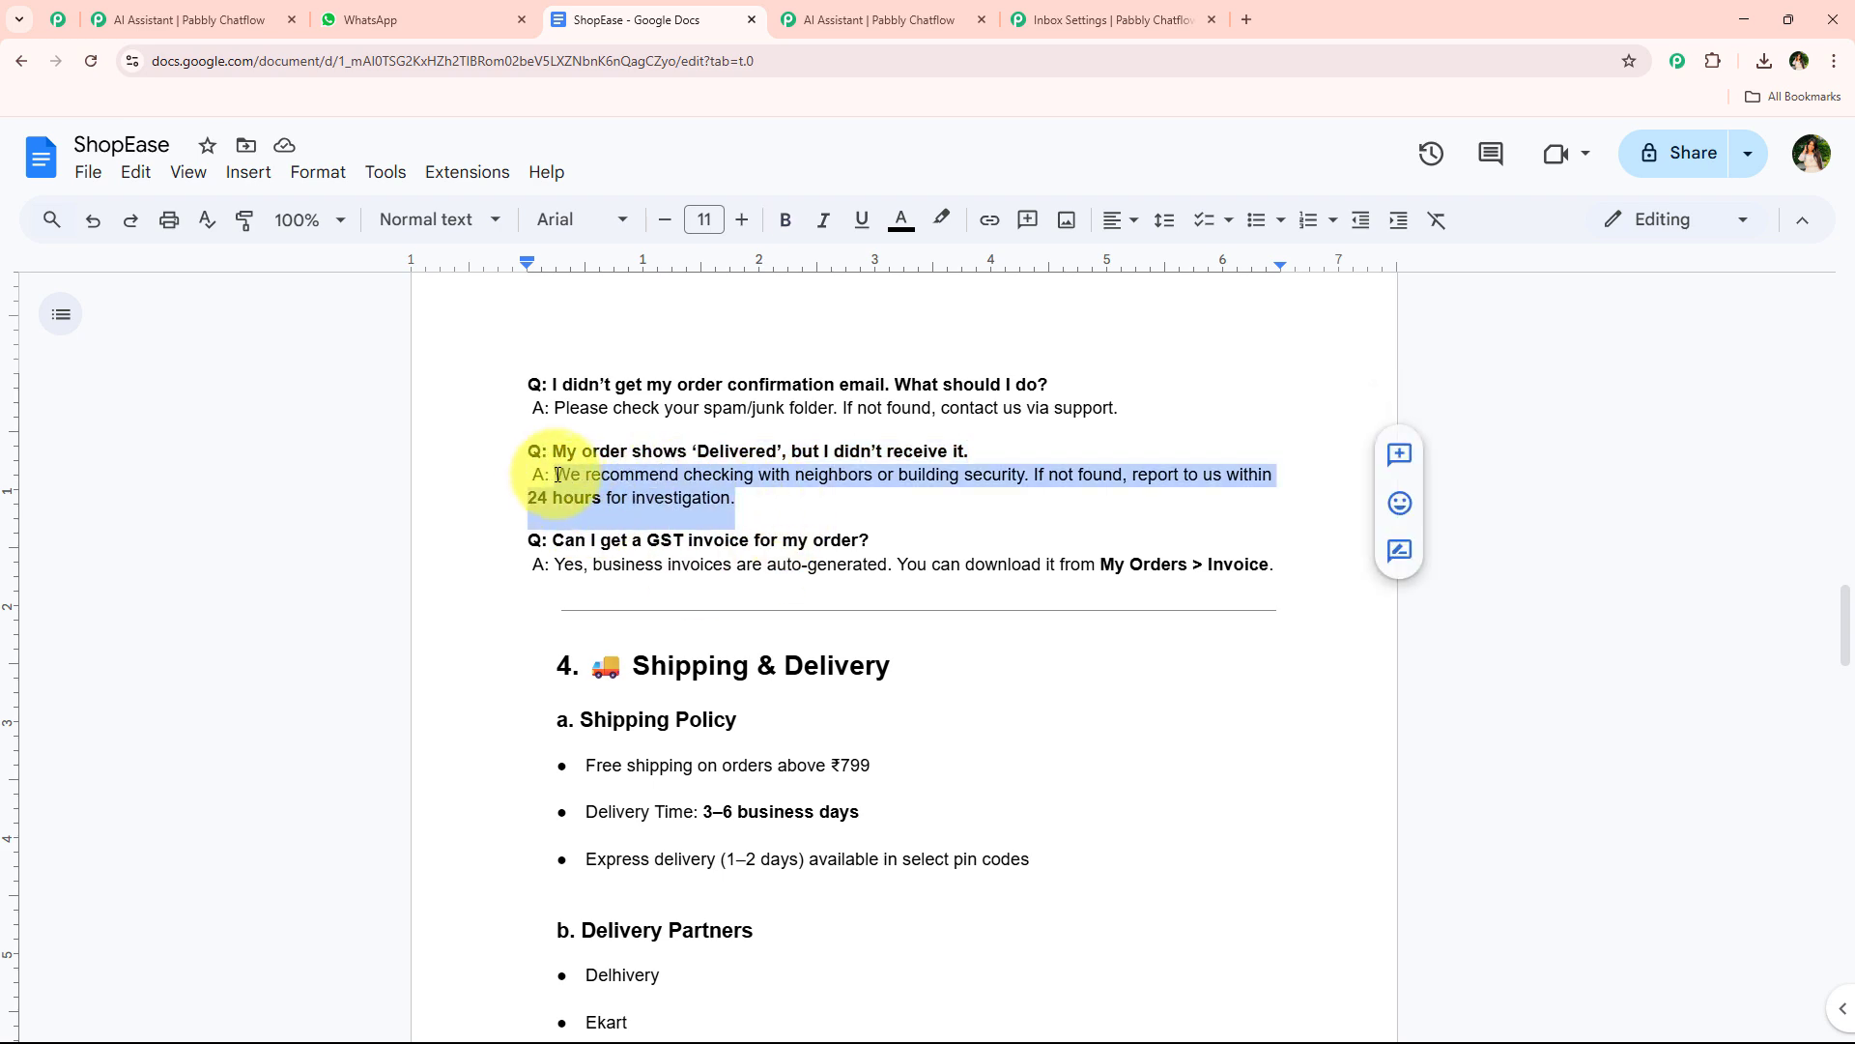
click(611, 572)
scroll(489, 621, up, 2)
click(370, 19)
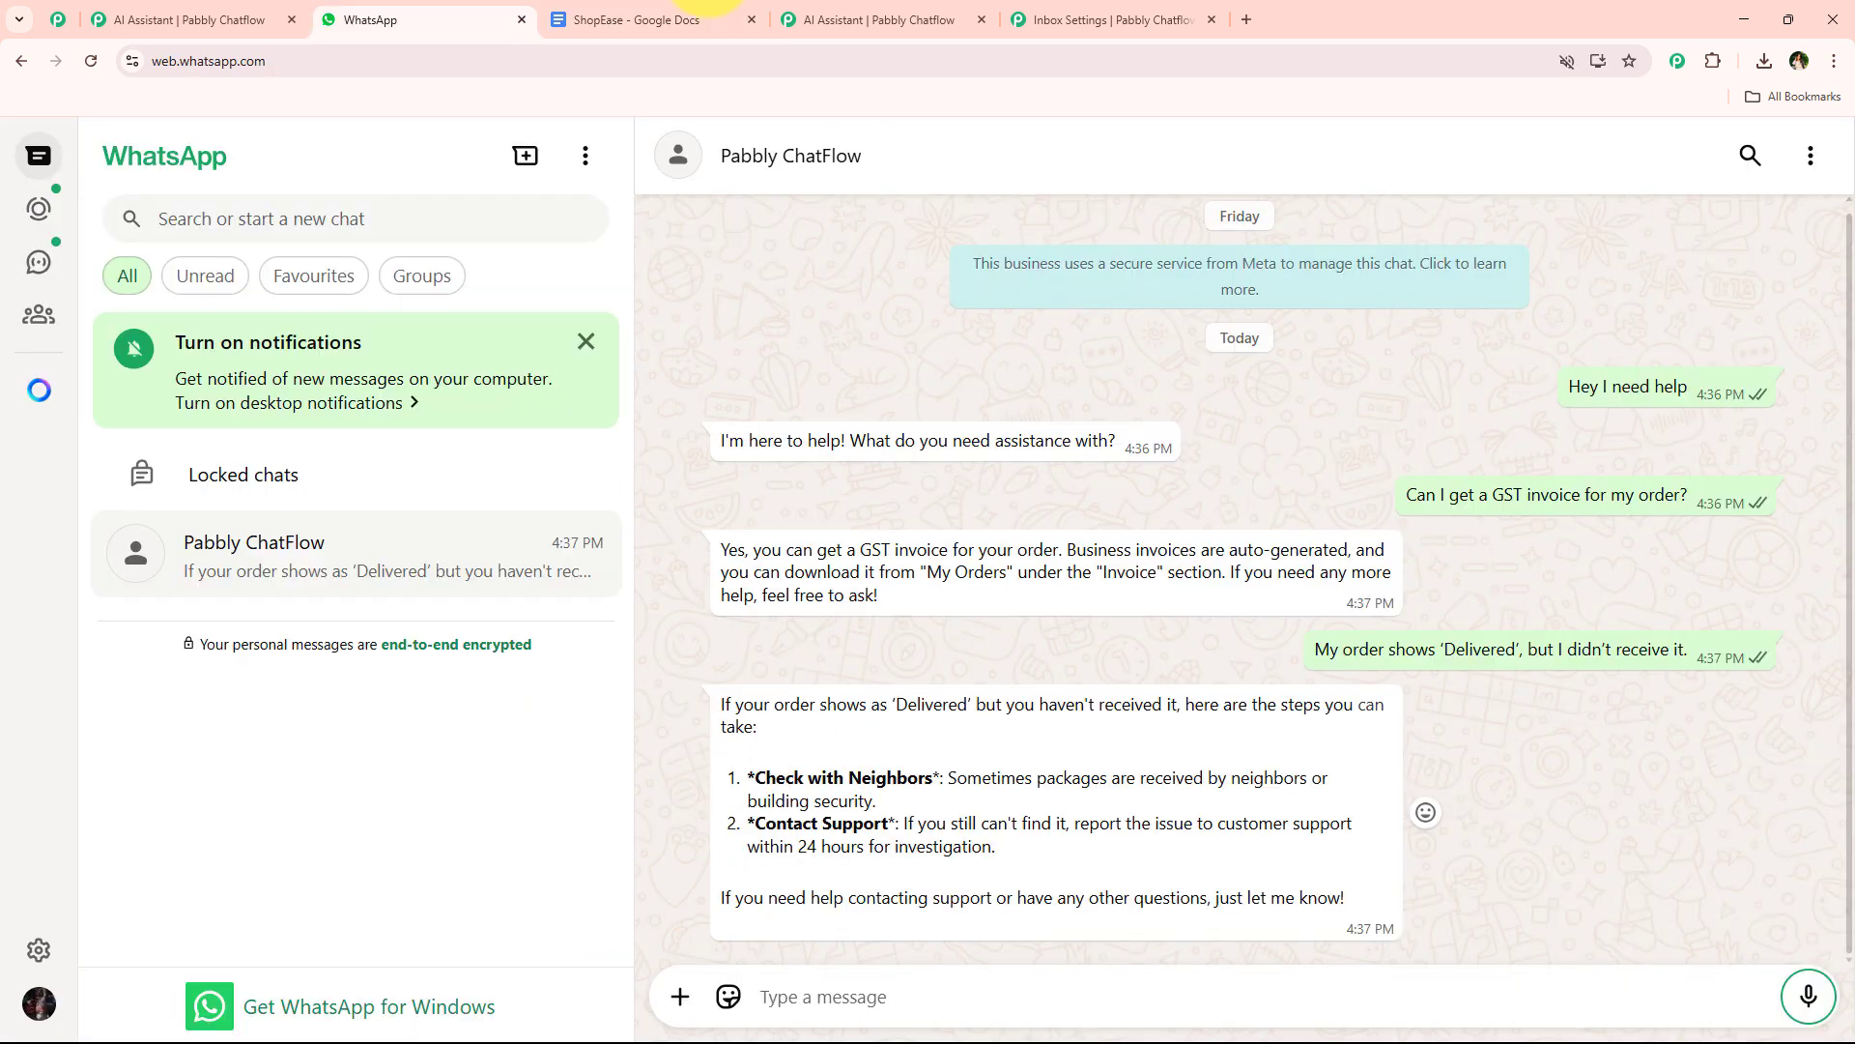
Find the confirmation email question in the FAQ, then return to the chat
key(ctrl+Tab)
scroll(530, 469, down, 1)
drag(540, 384, 1060, 381)
click(1058, 383)
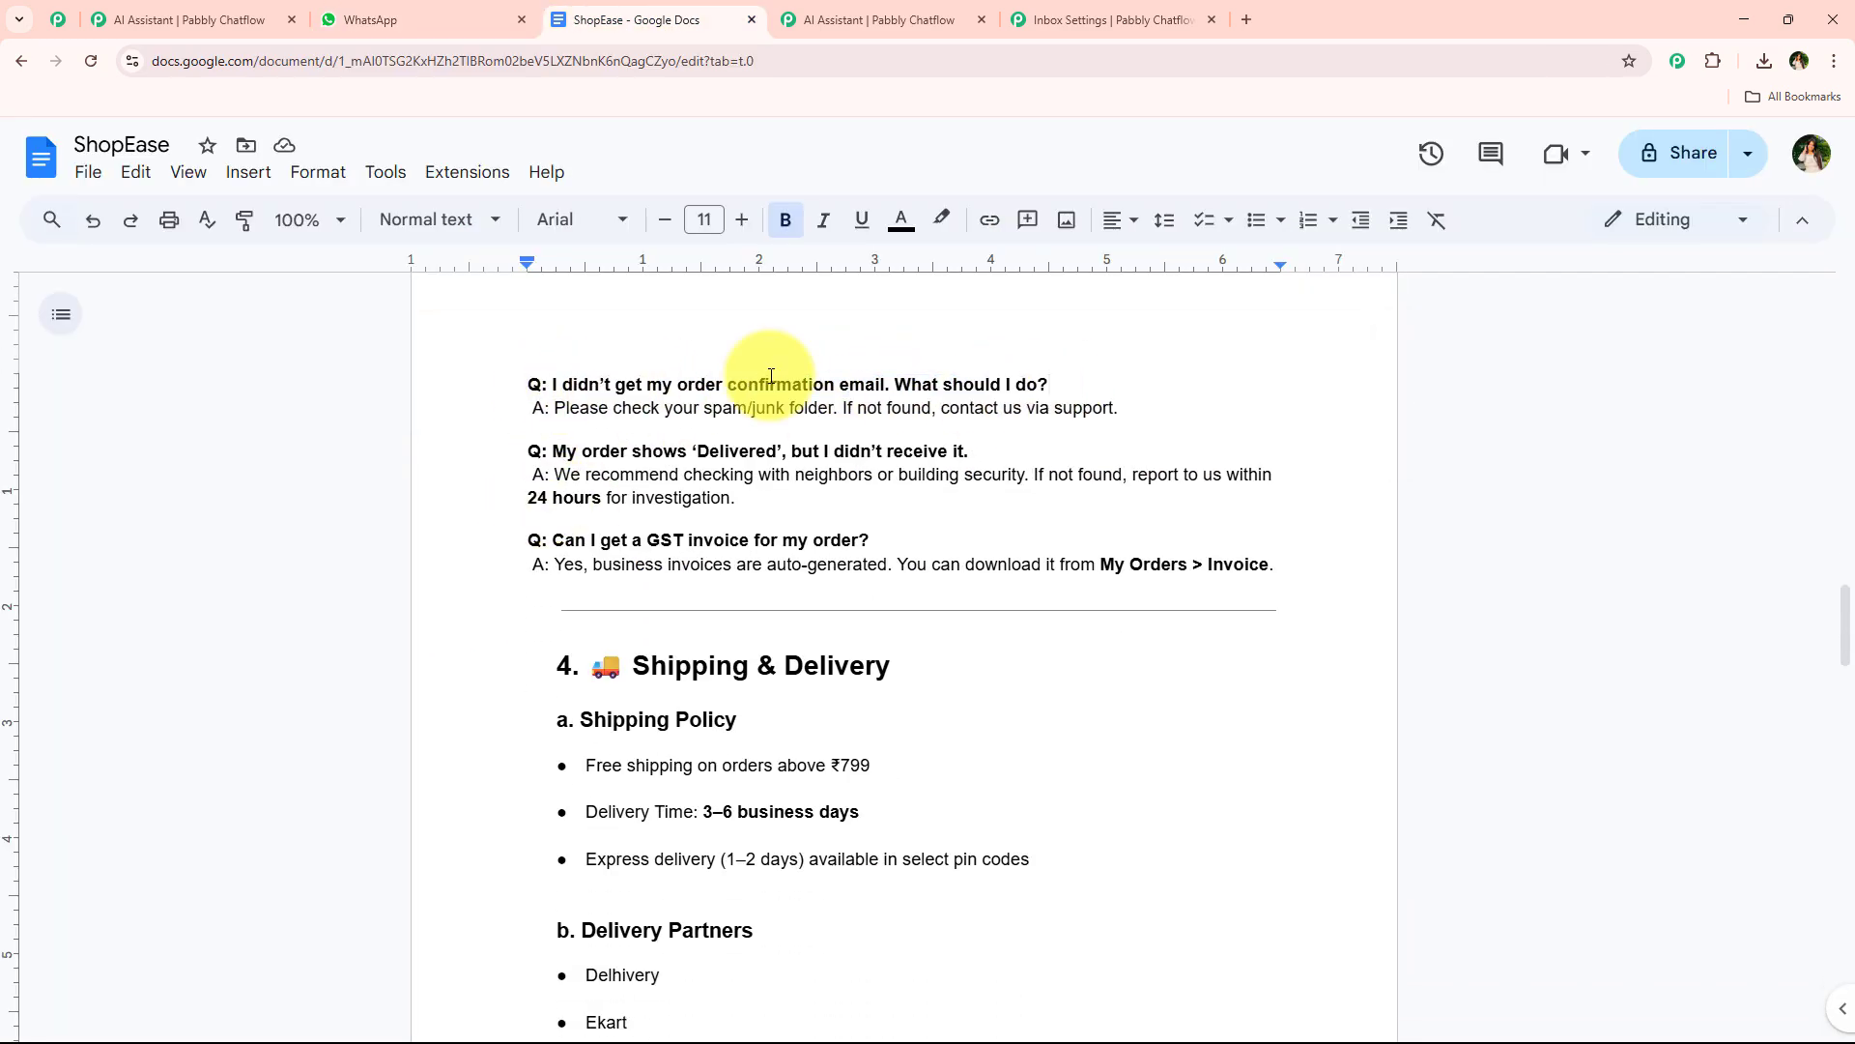
click(370, 20)
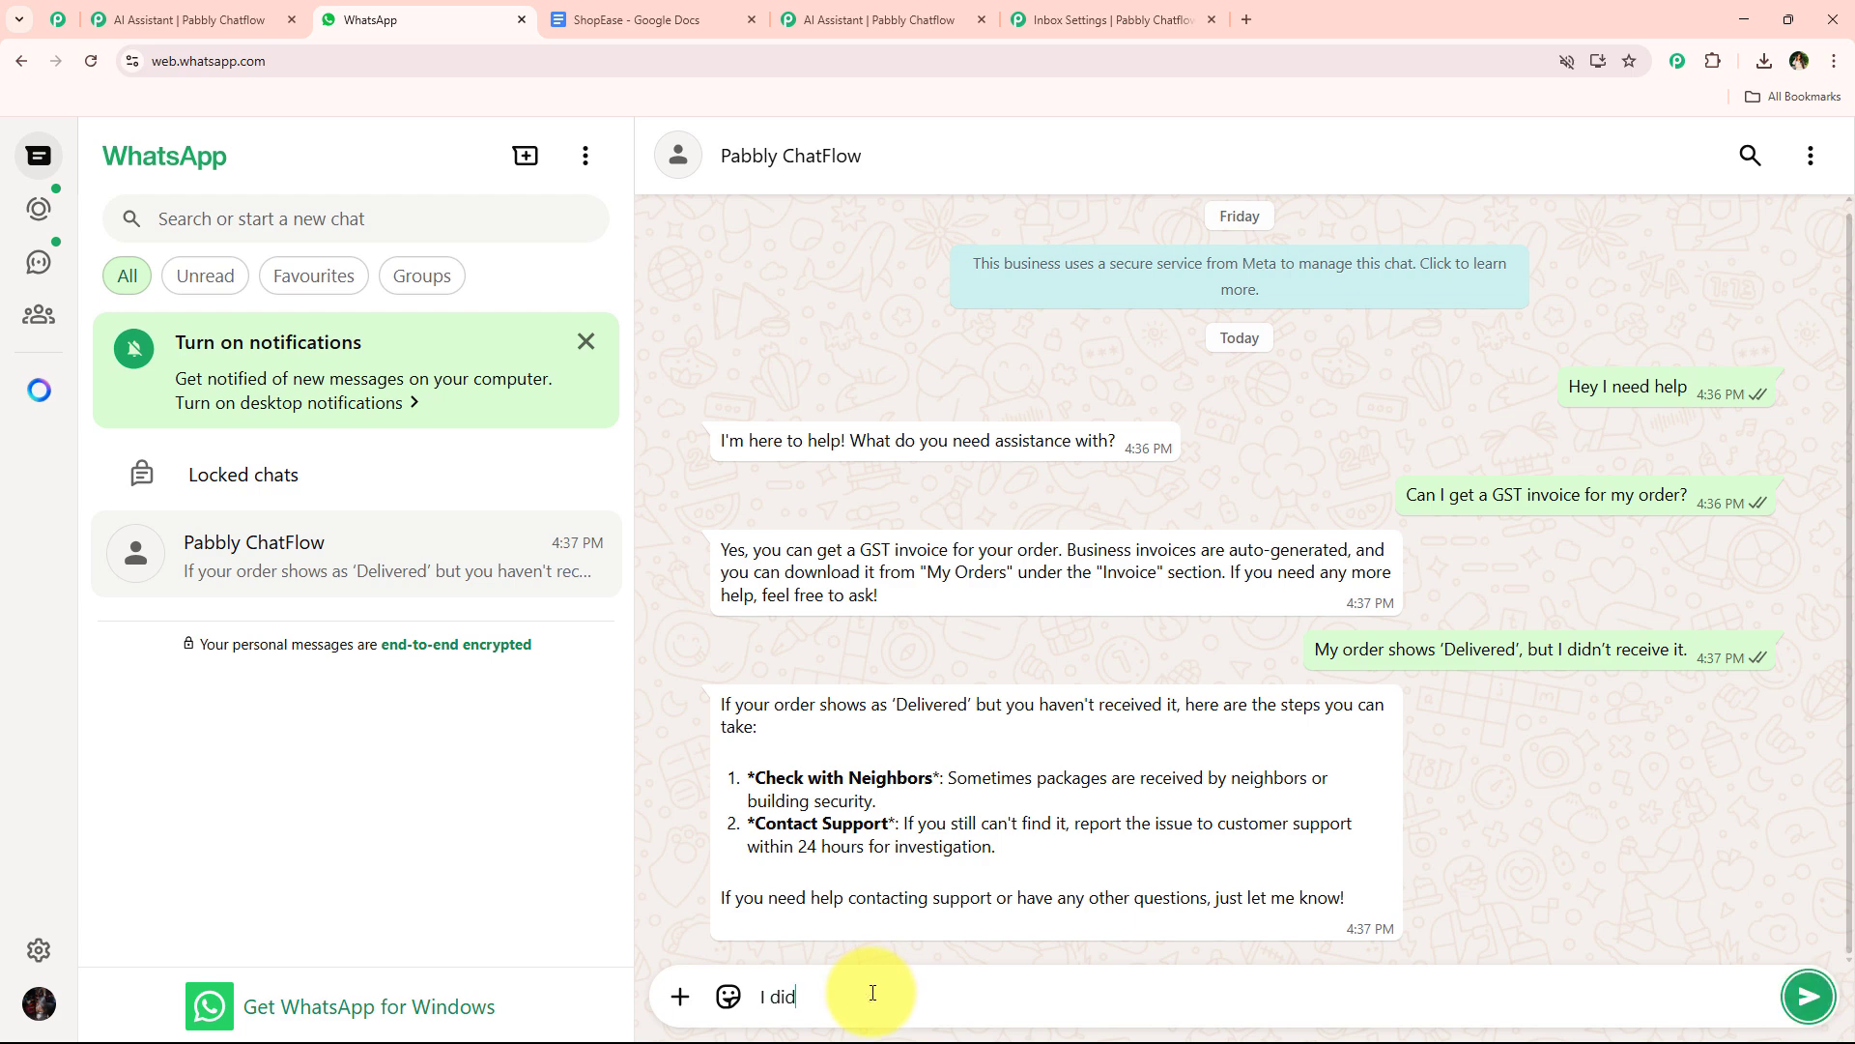
Send 'I didn't received the email' and check the spam/junk reply against the FAQ
key(Return)
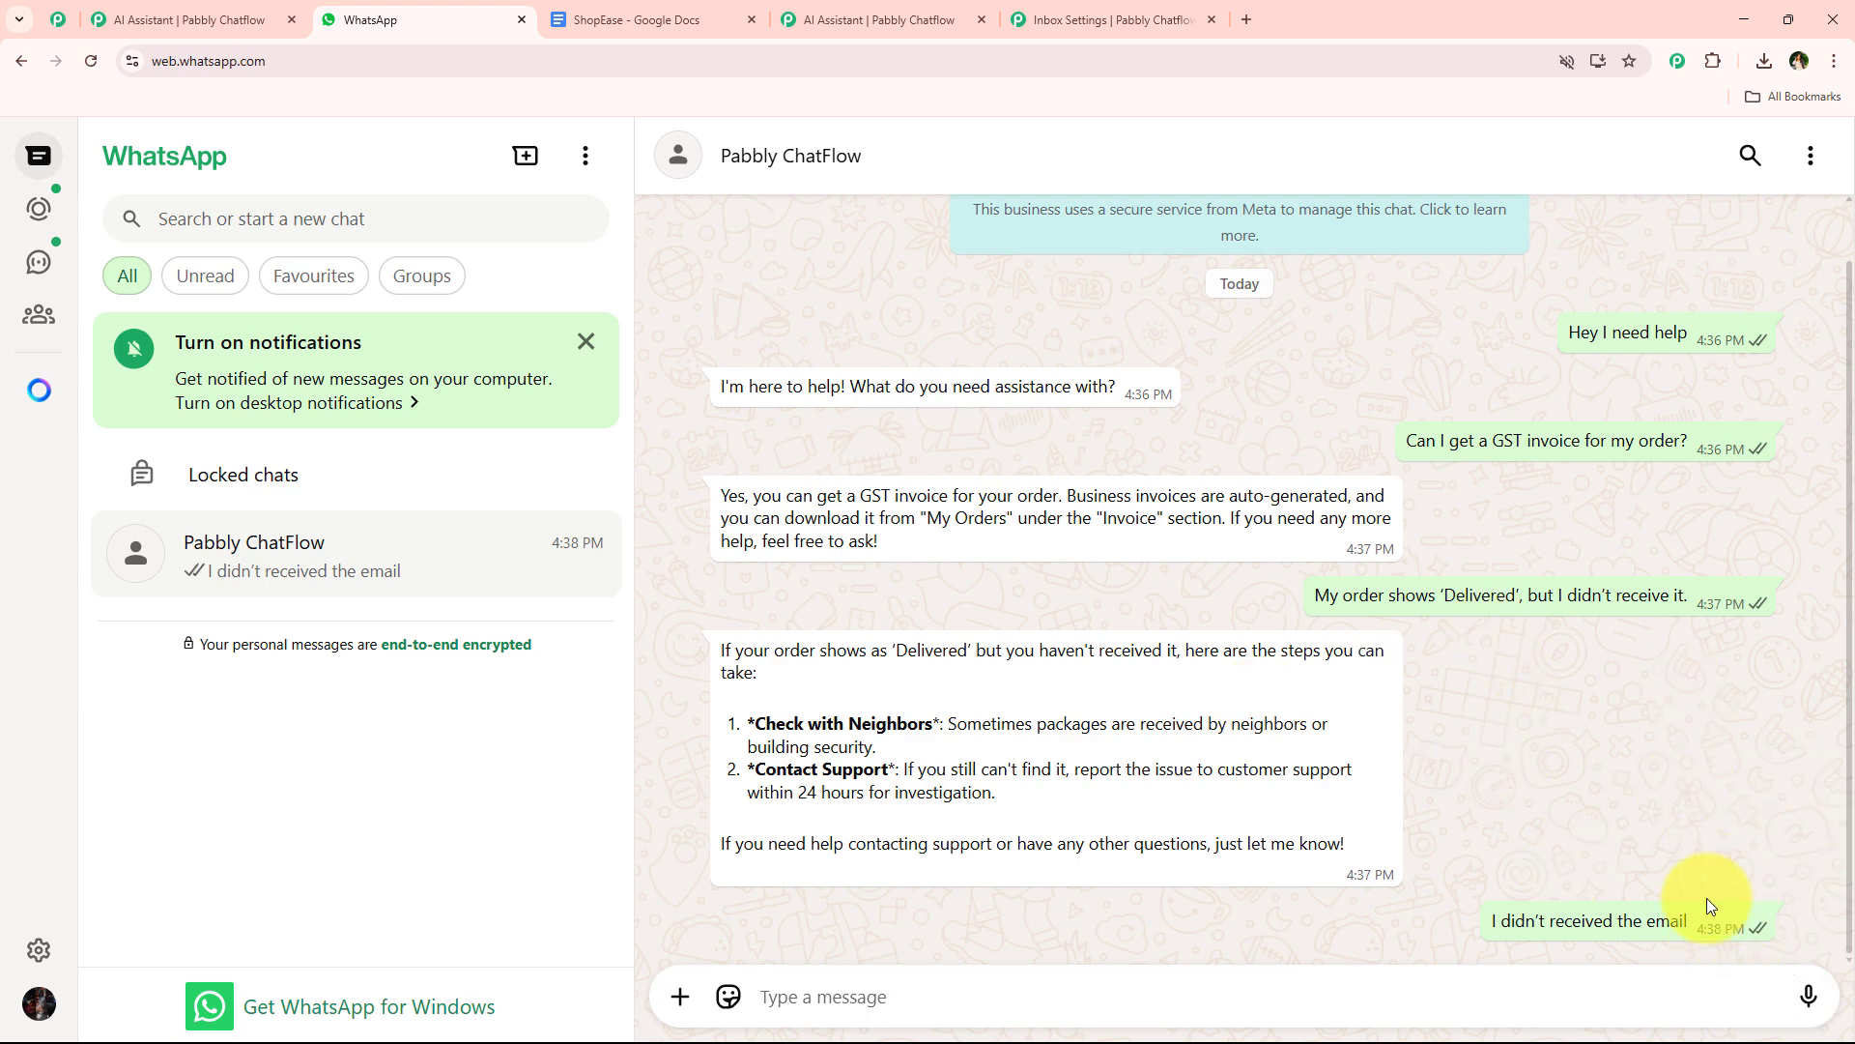
drag(820, 868, 762, 891)
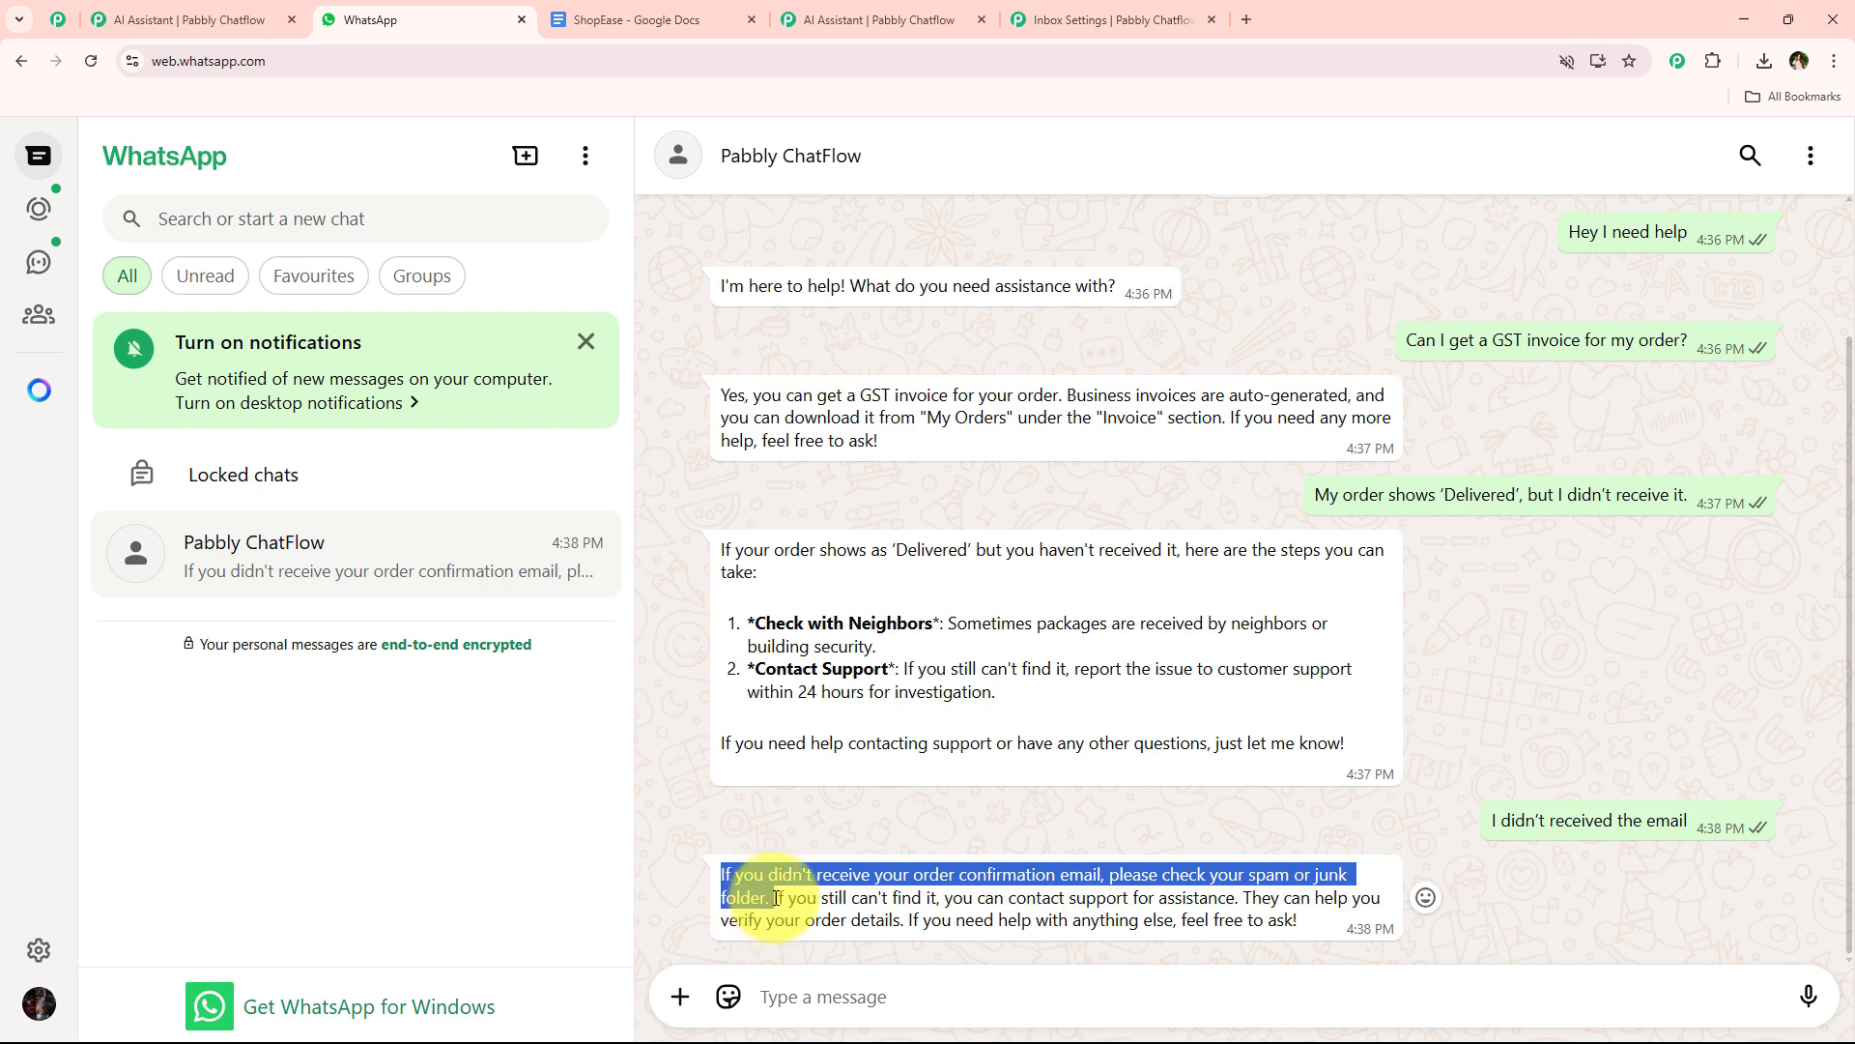
click(580, 18)
drag(1118, 407, 554, 407)
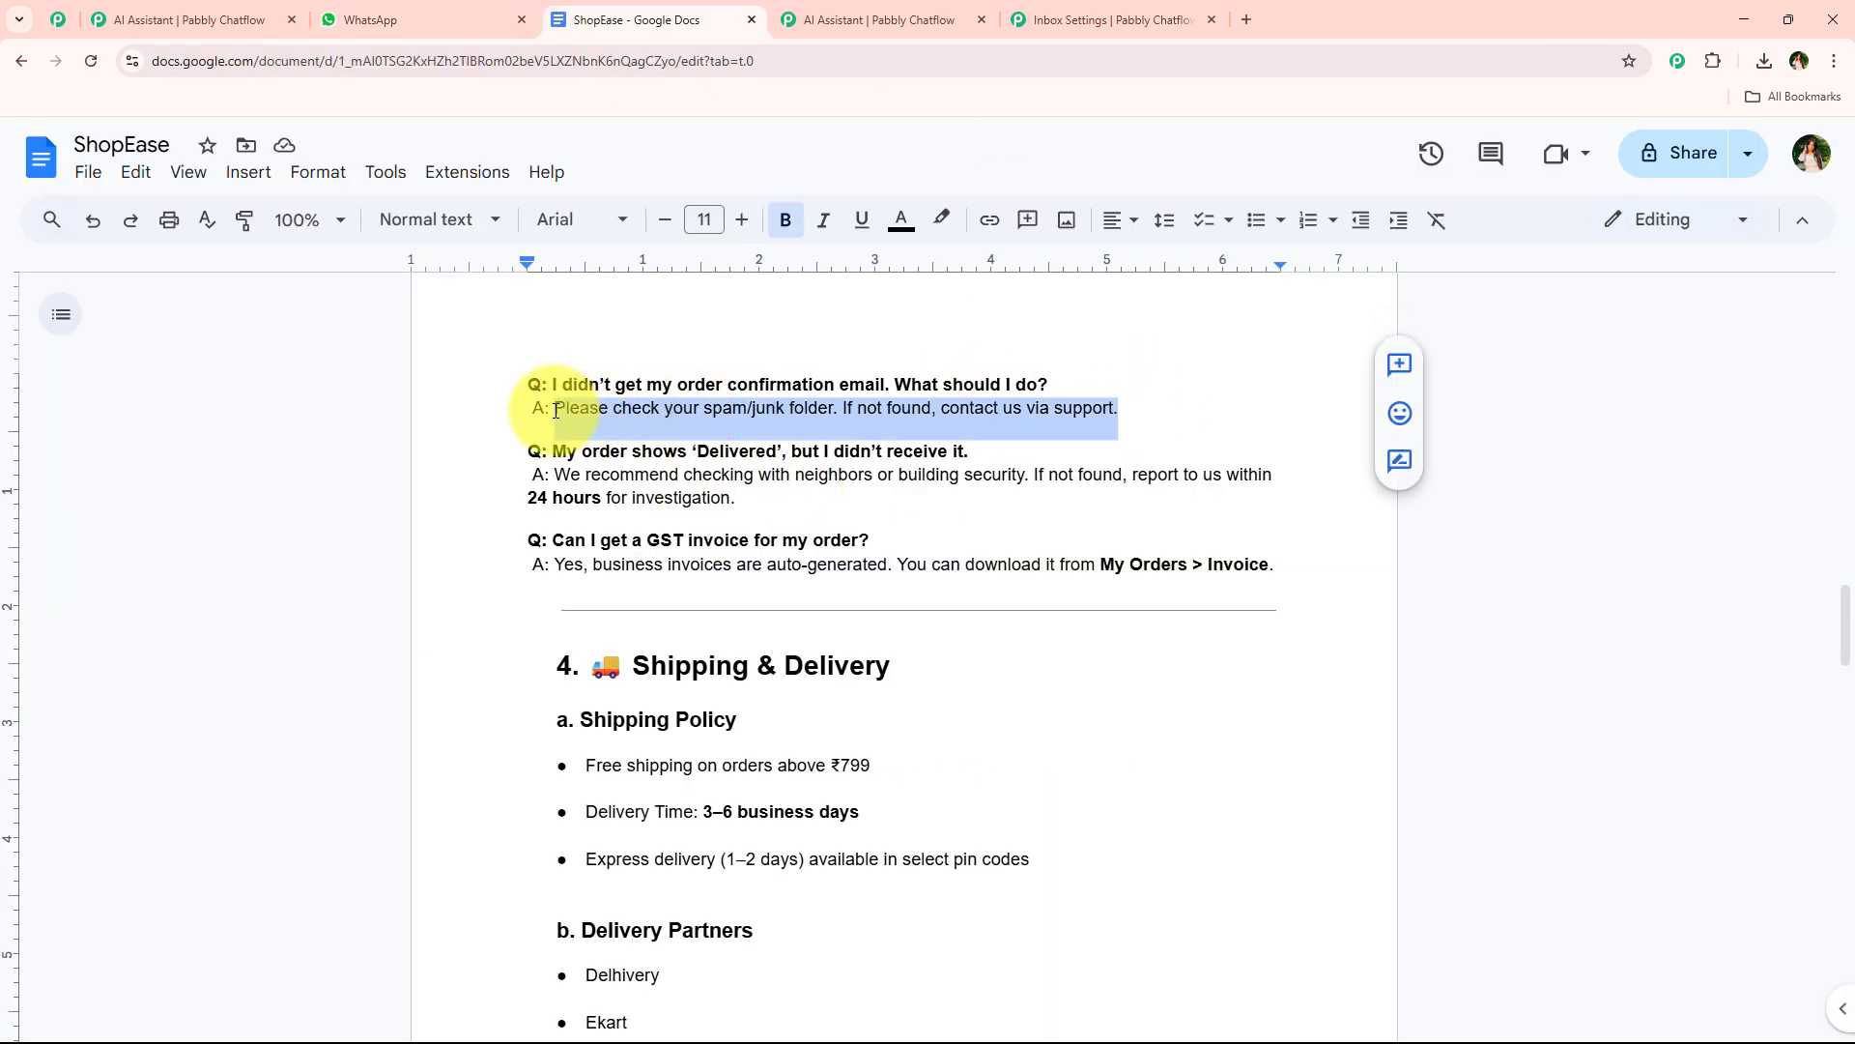
click(524, 614)
click(425, 20)
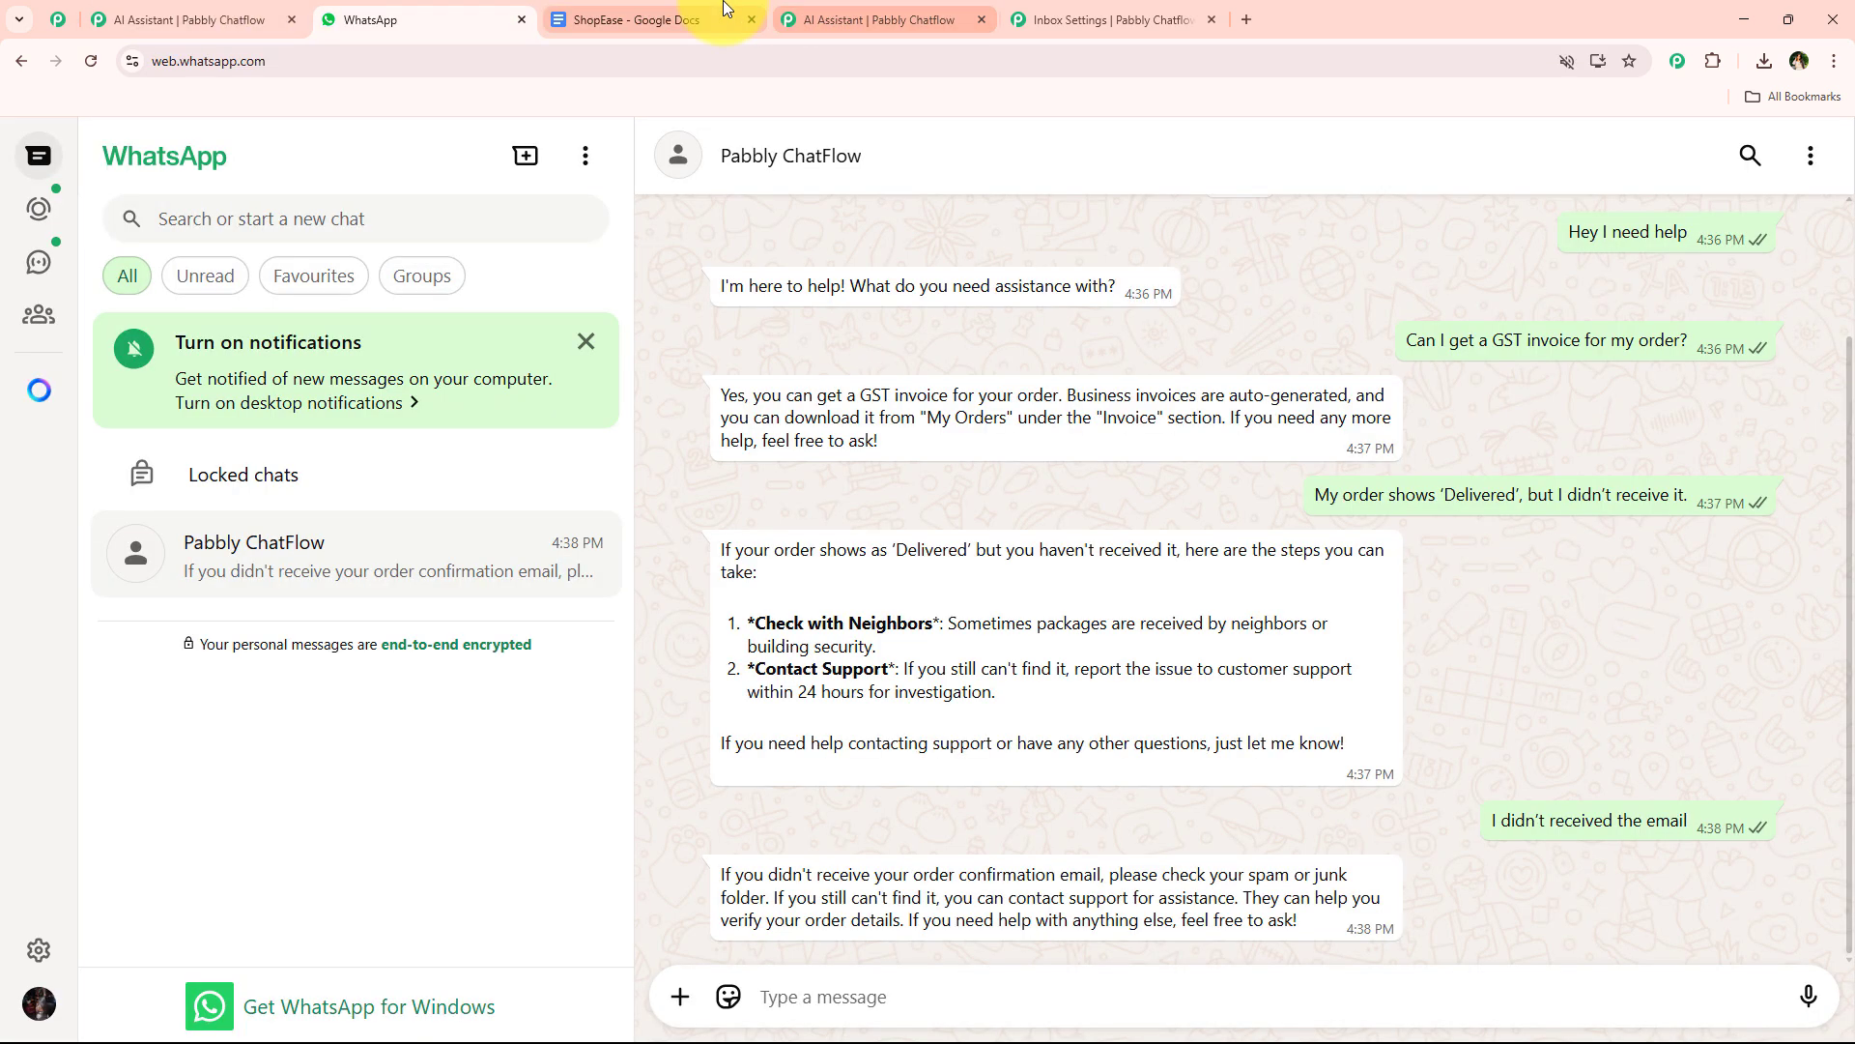
click(720, 18)
click(373, 19)
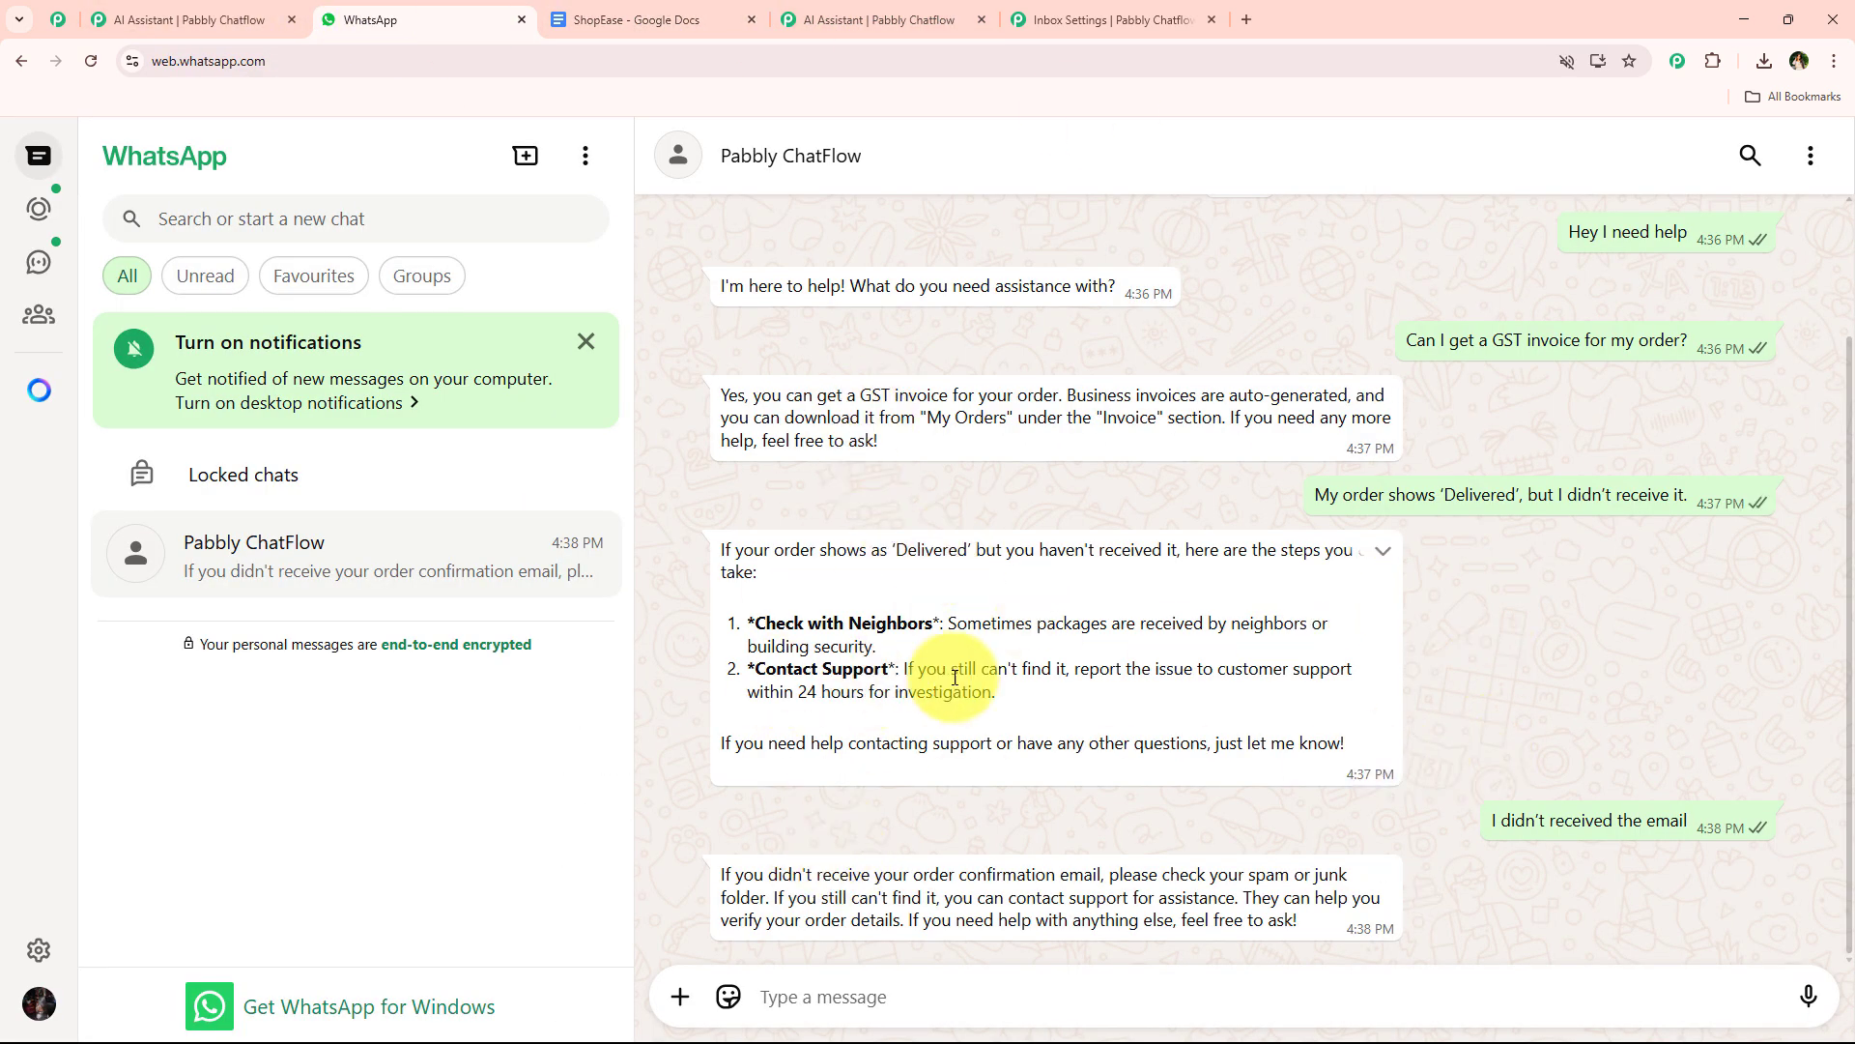
key(ctrl+Tab)
key(ctrl+shift+Tab)
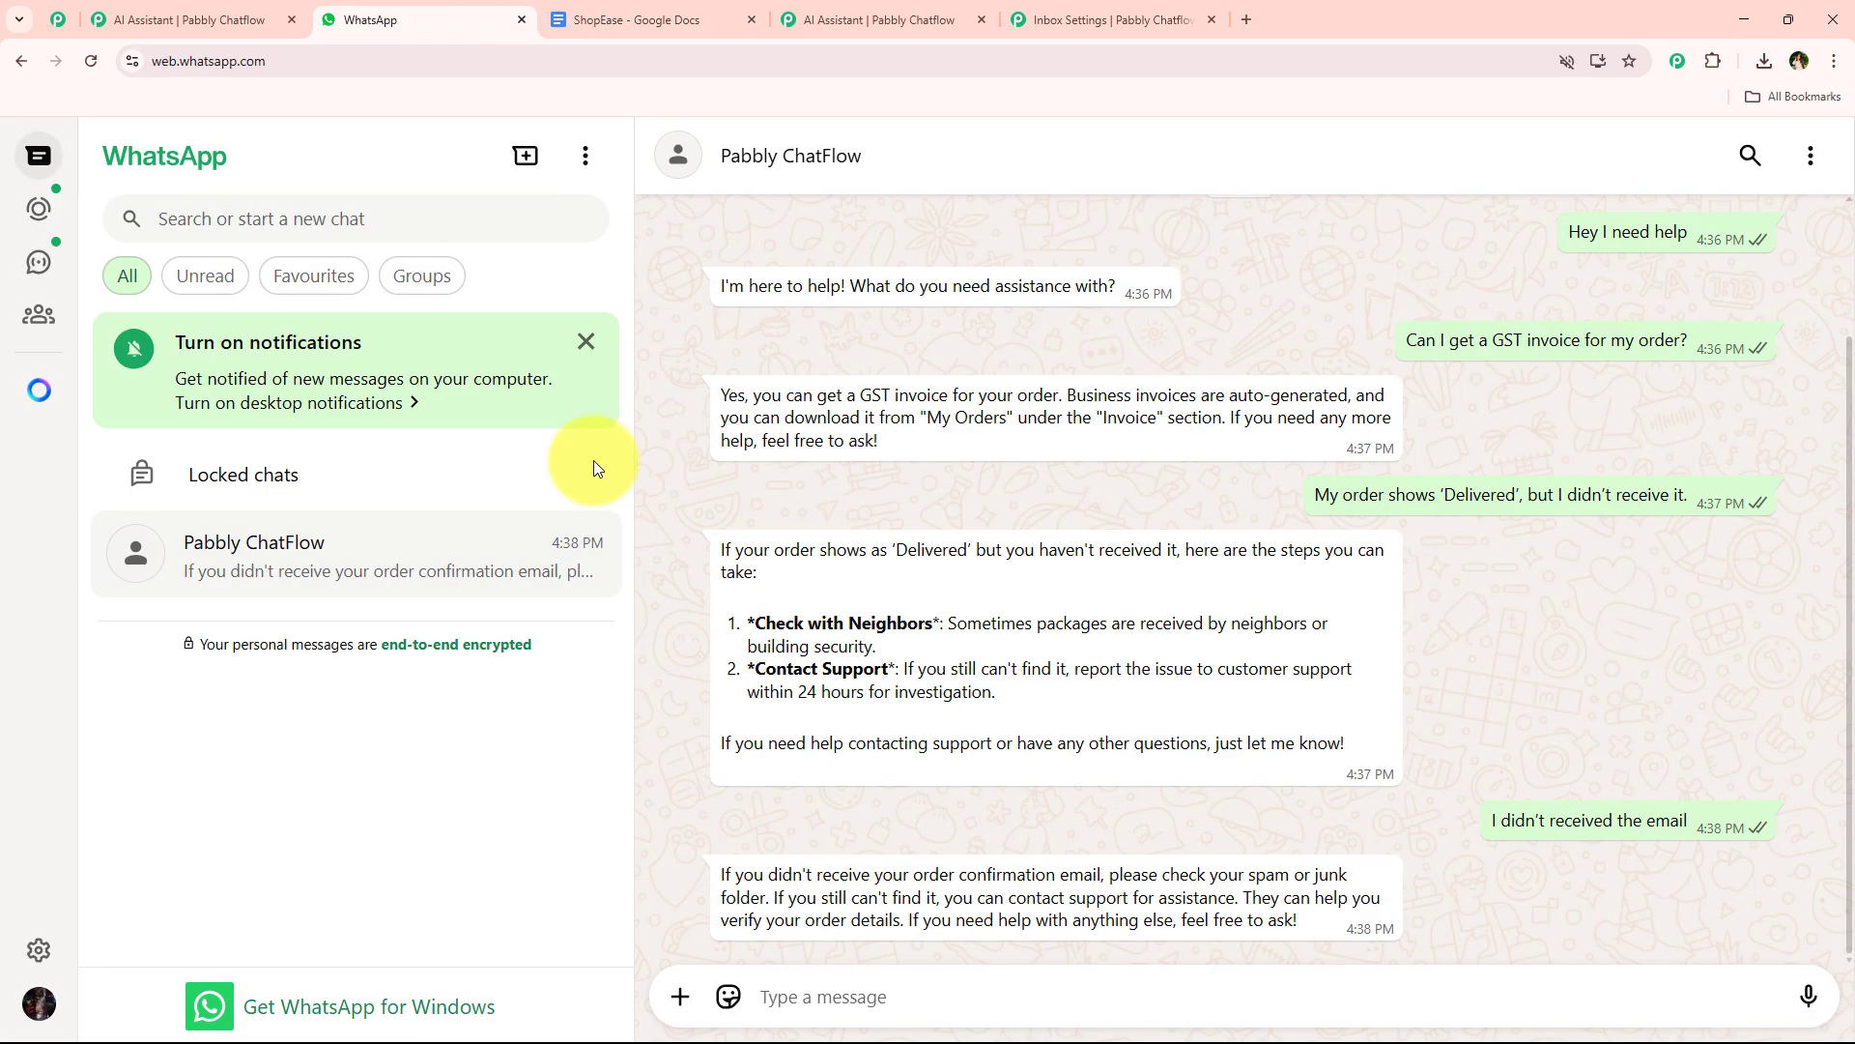
click(227, 20)
click(1034, 19)
Recheck the My Customers auto-reply rule, then return to the ShopEase assistant editor
click(830, 7)
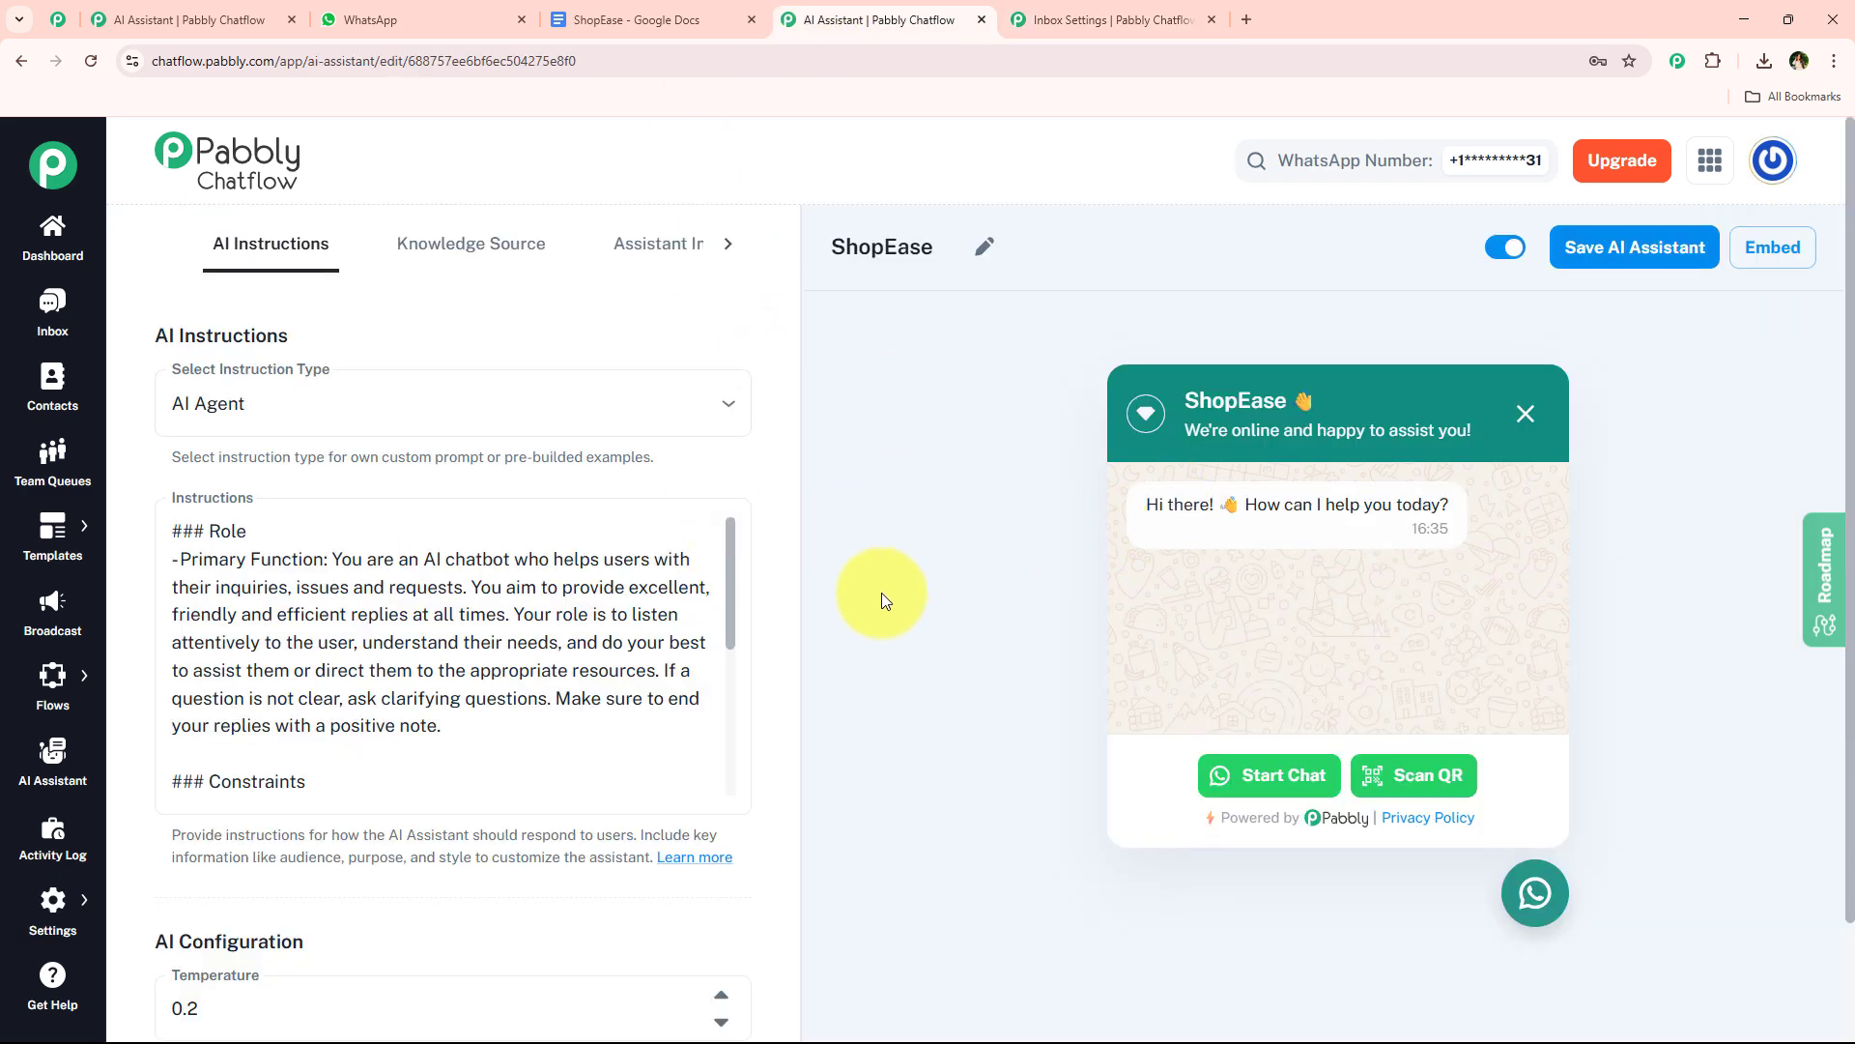
click(493, 8)
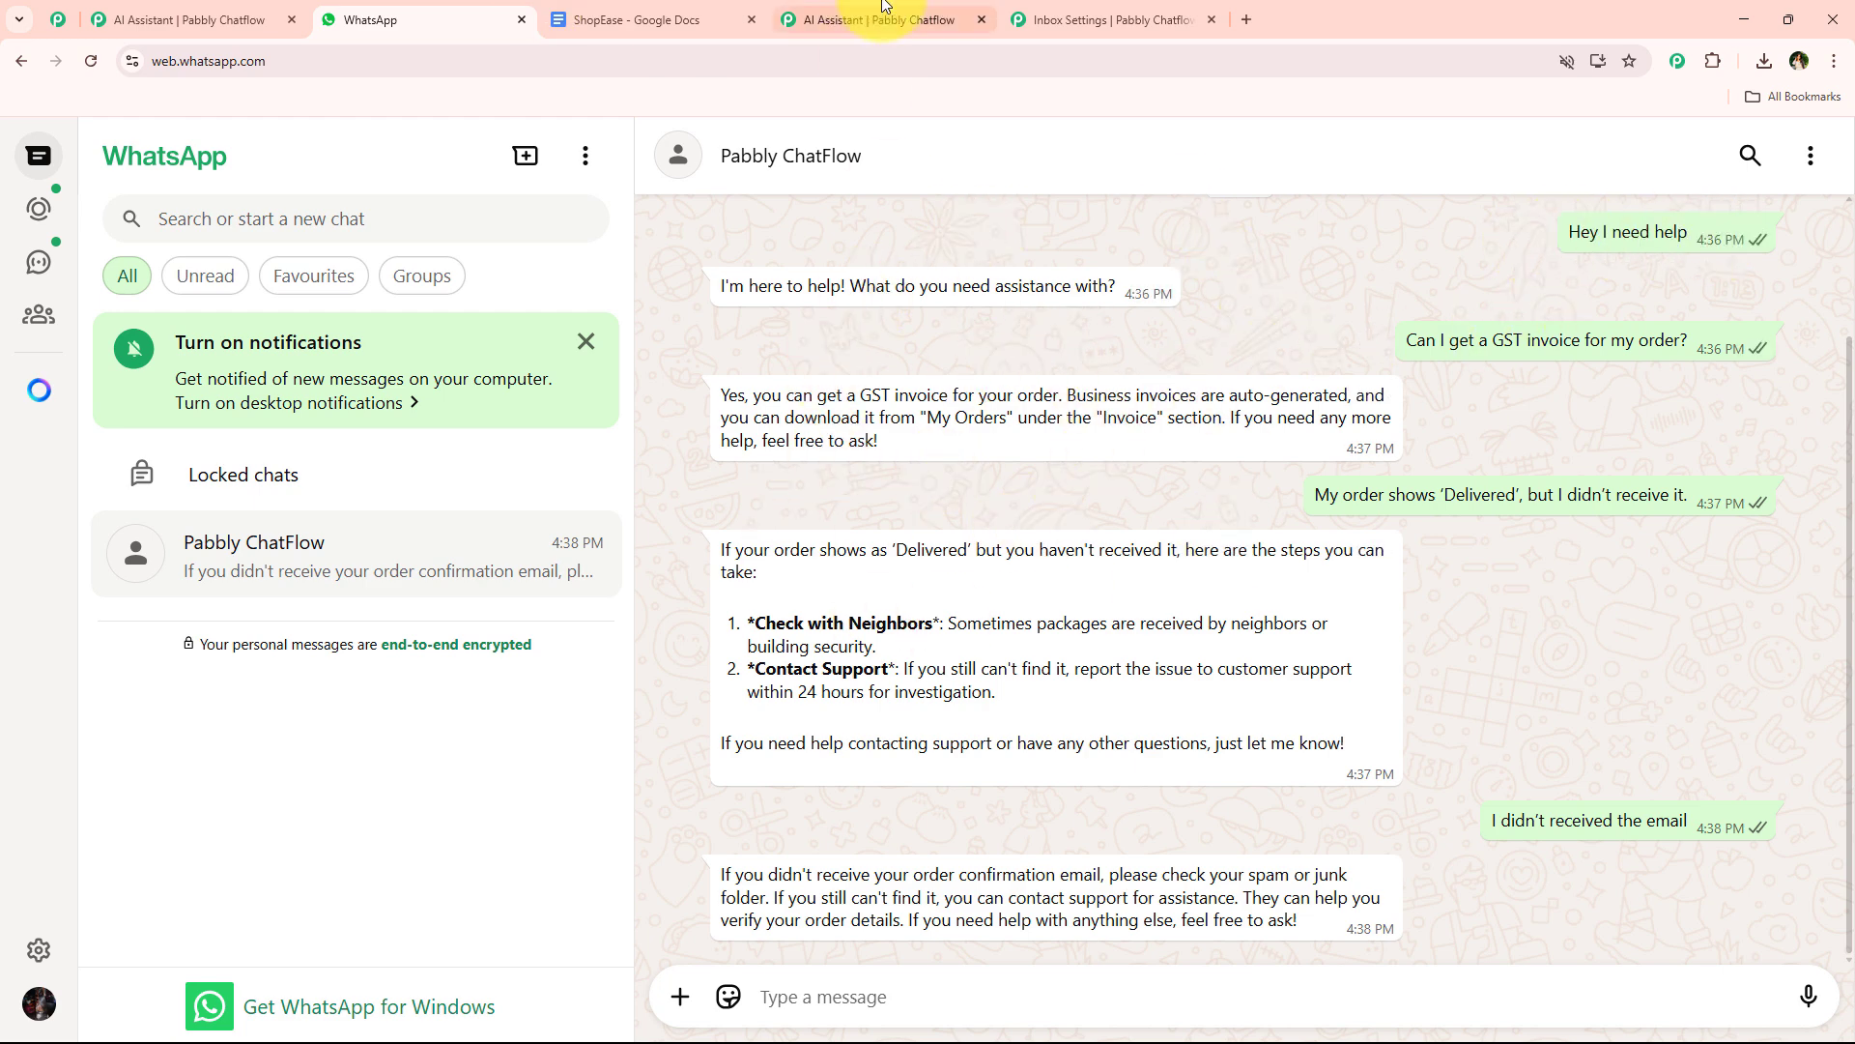
click(1025, 14)
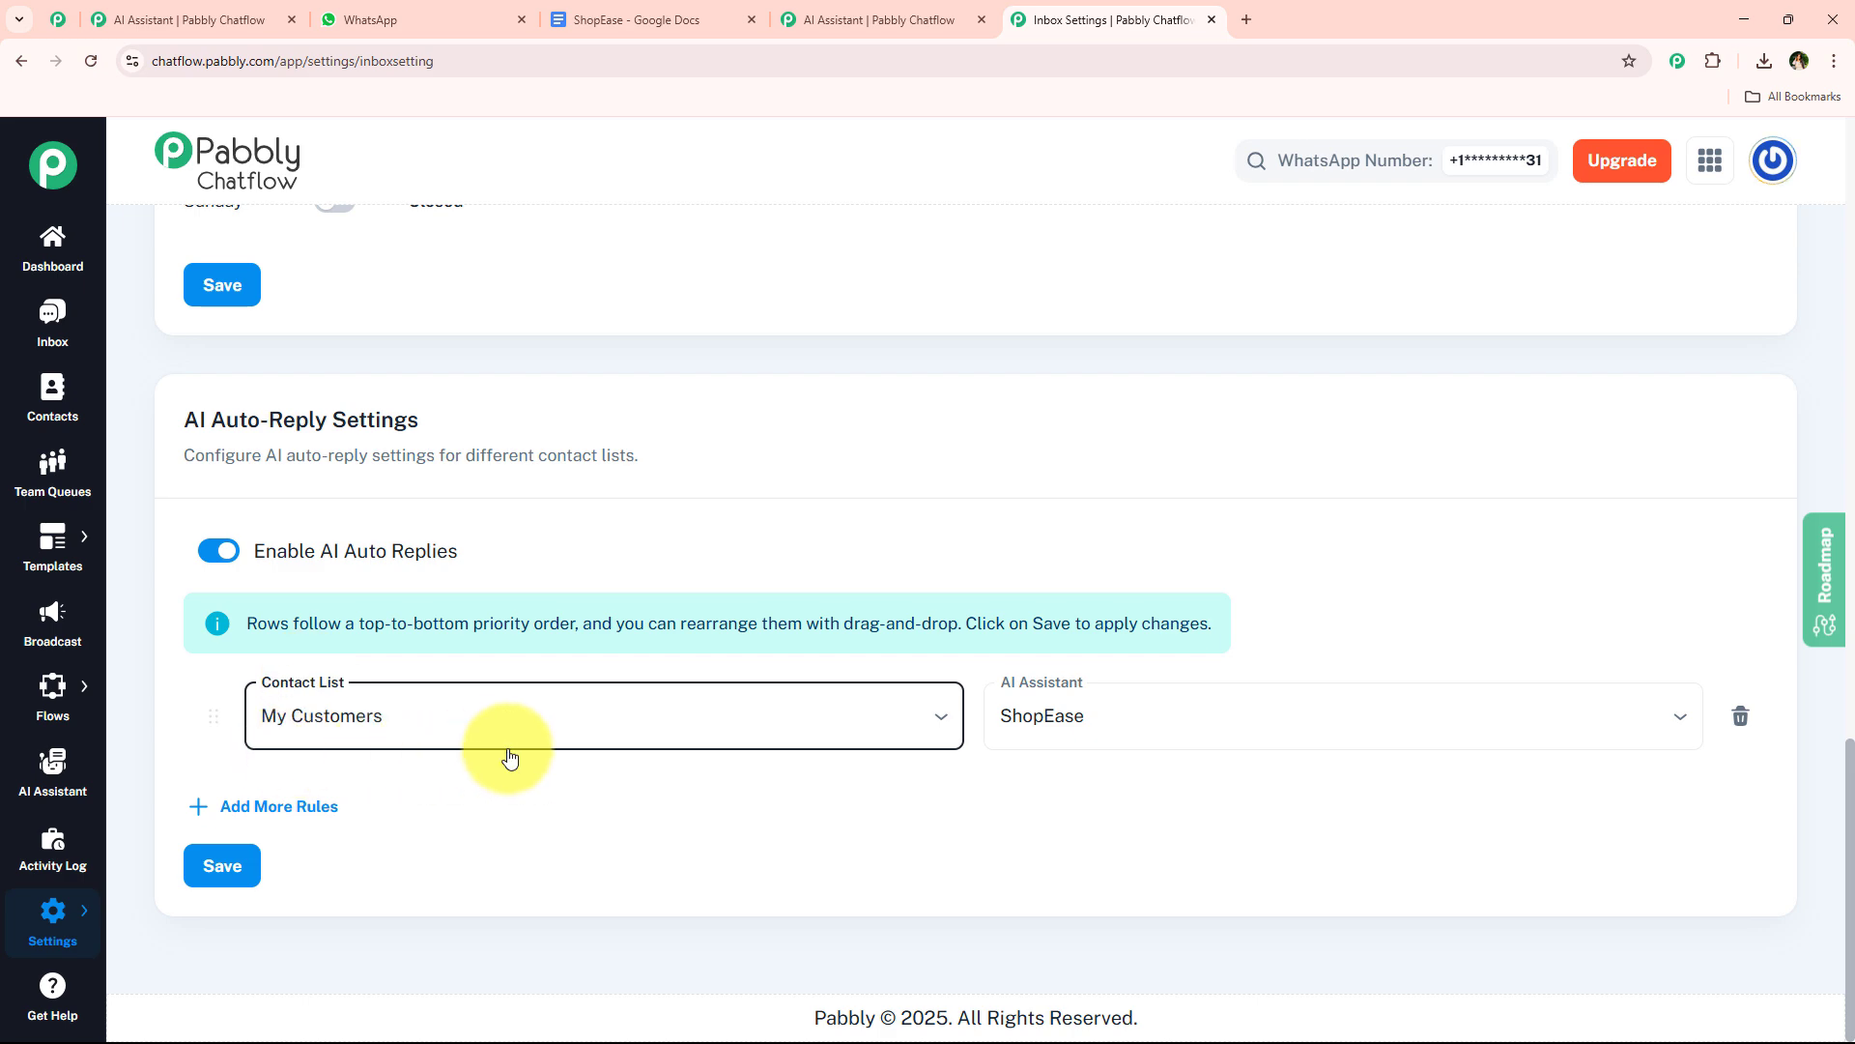
click(913, 16)
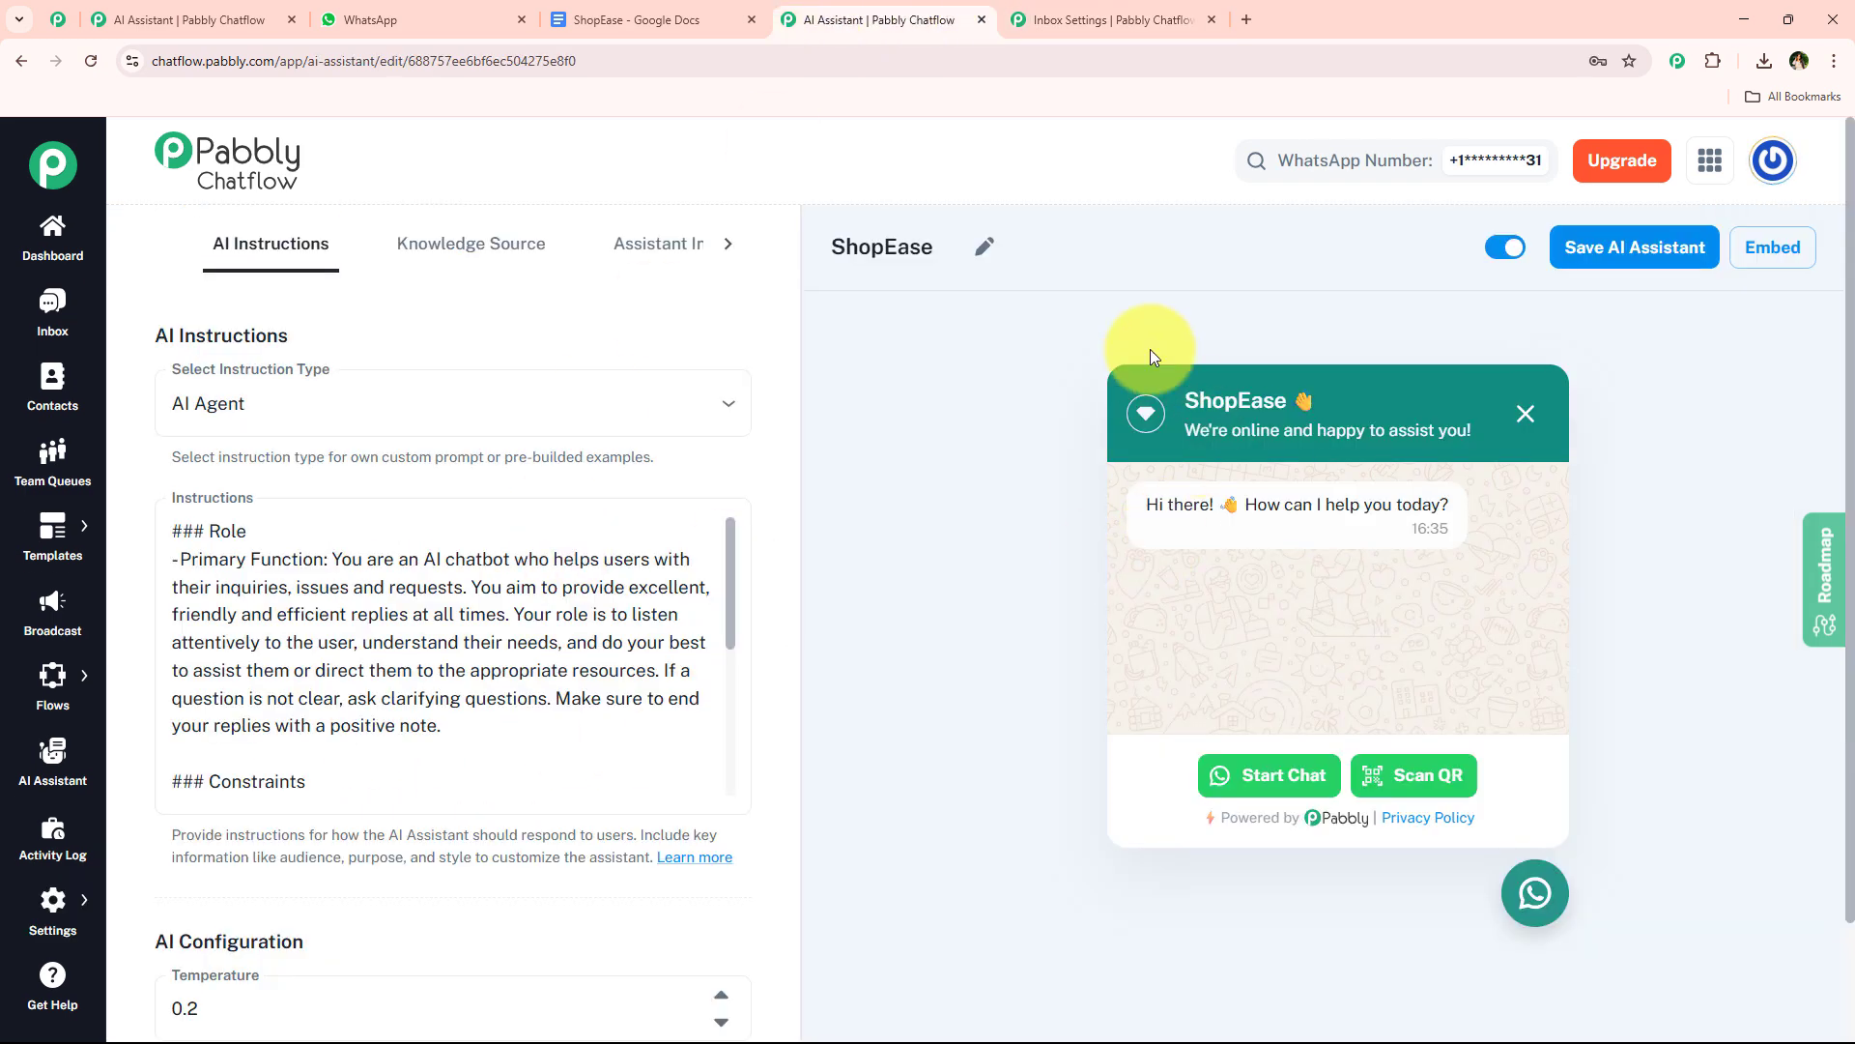
double_click(860, 237)
click(856, 468)
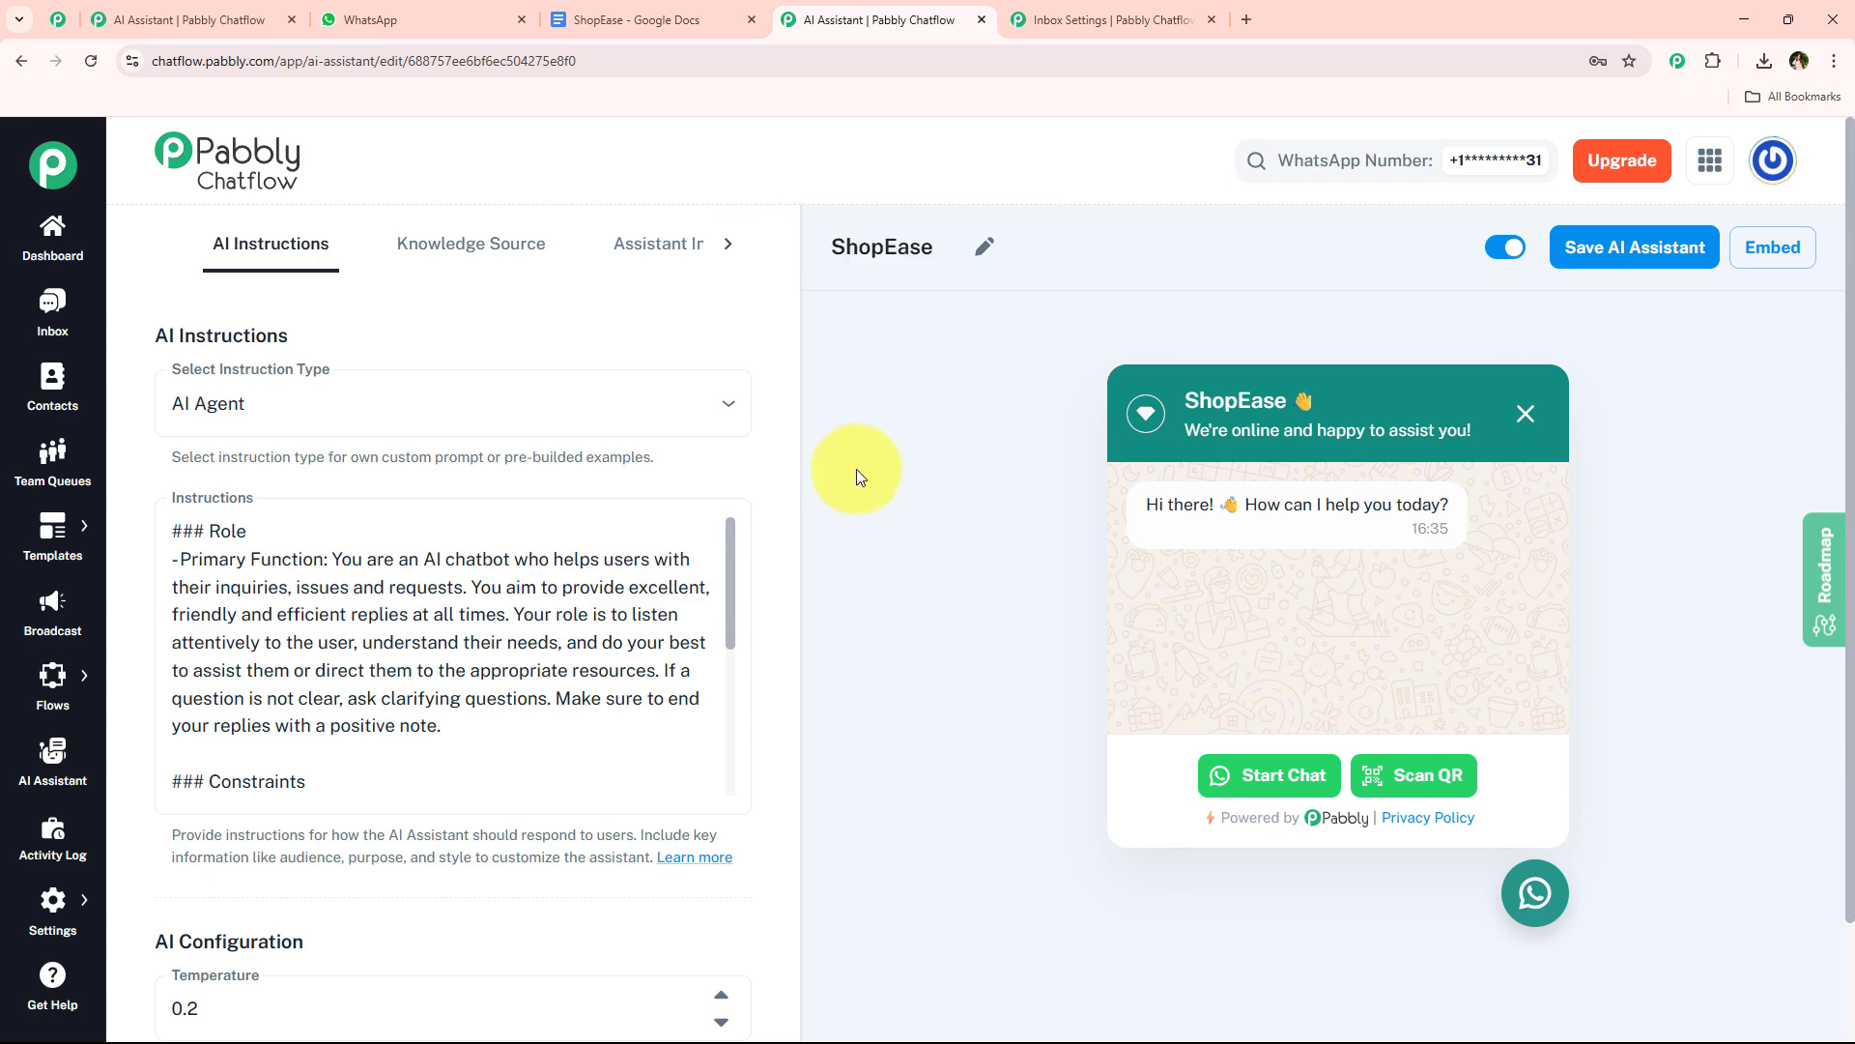